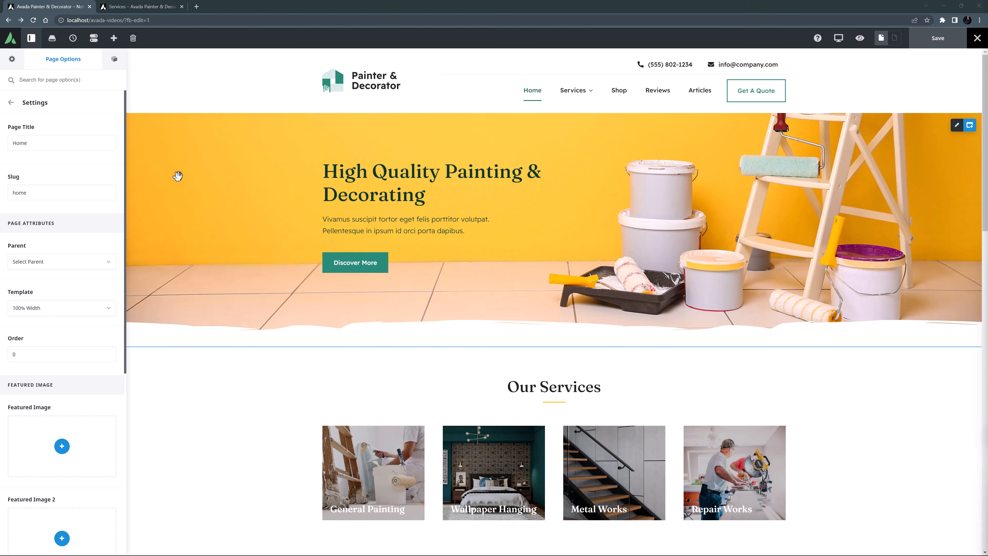
Switch to the Services page, list its containers in the Navigator, and delete the first container holding the intro heading.
left_click(149, 10)
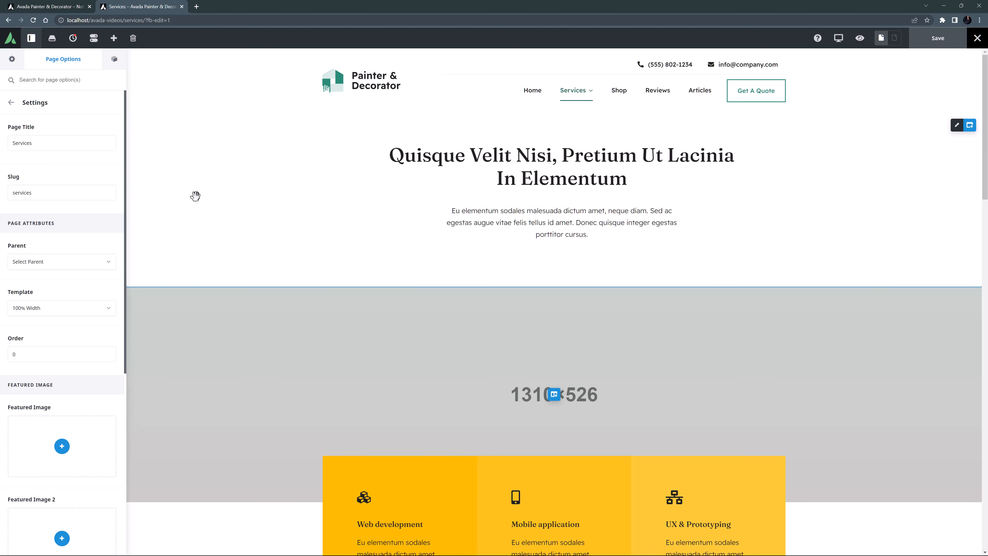
left_click(113, 60)
left_click(71, 60)
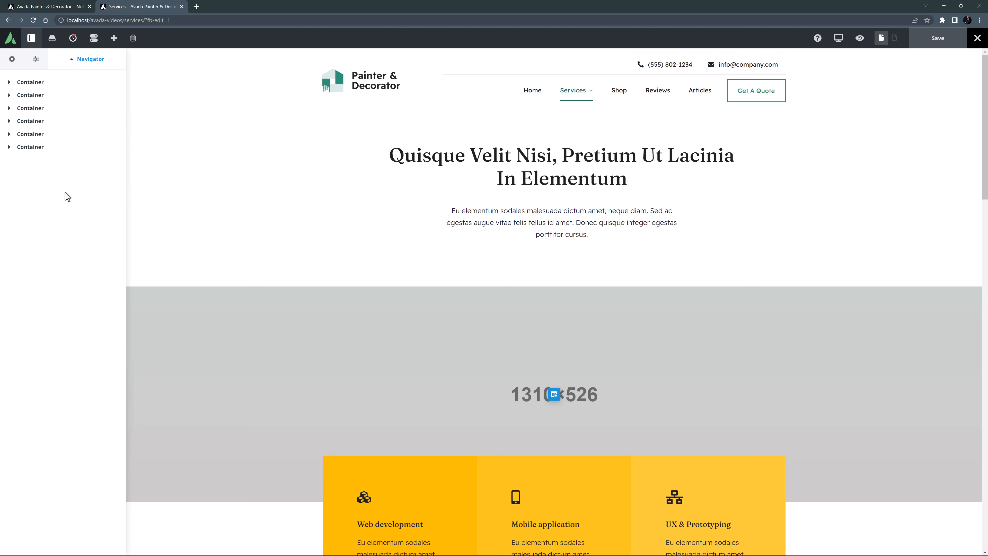
left_click(41, 83)
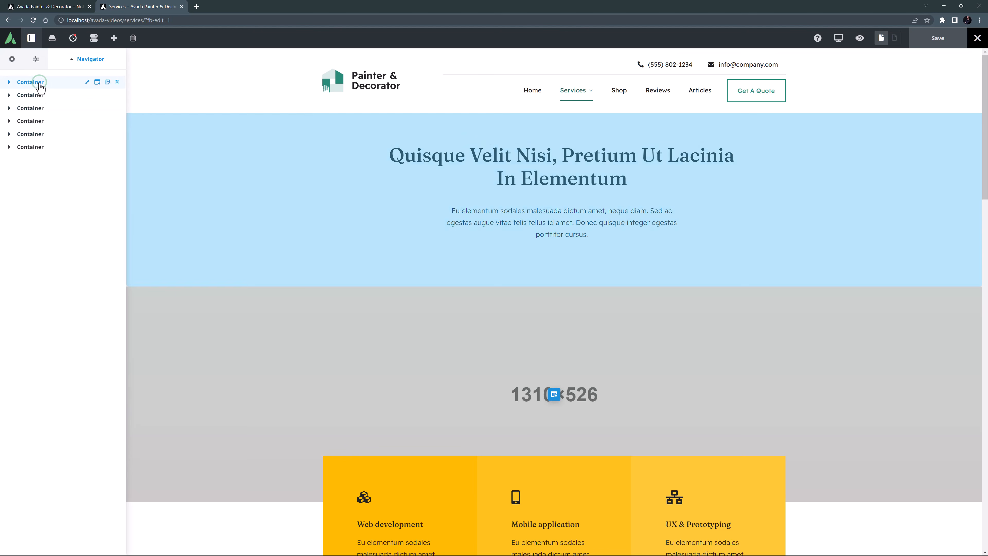
left_click(118, 82)
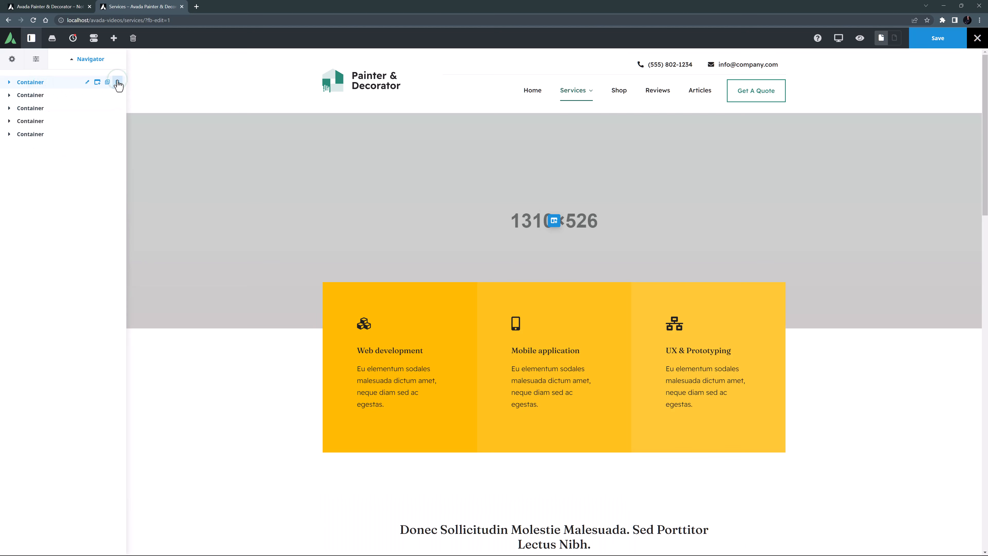
Check the remaining containers of the Services page and delete the one holding Our Pricing Plans.
left_click(62, 96)
left_click(59, 110)
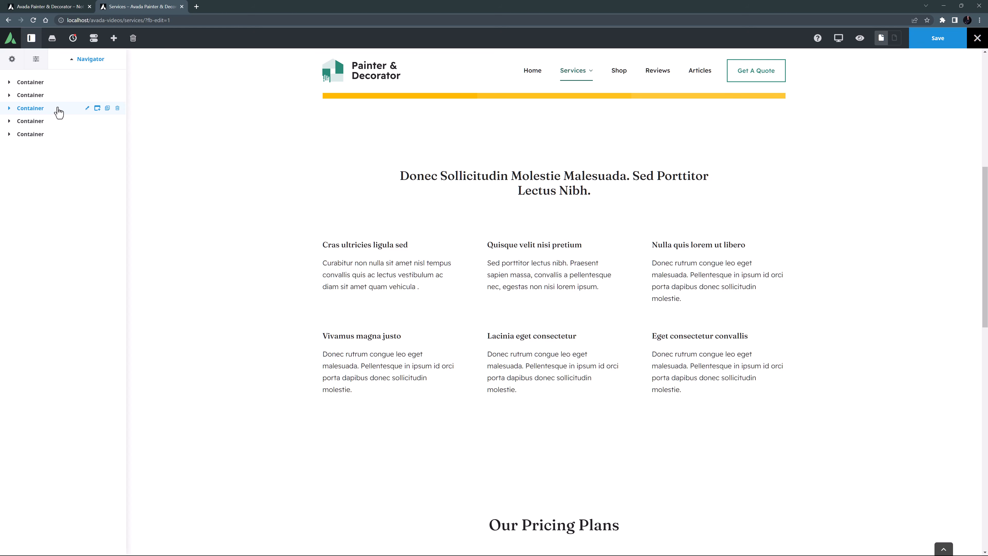
left_click(58, 122)
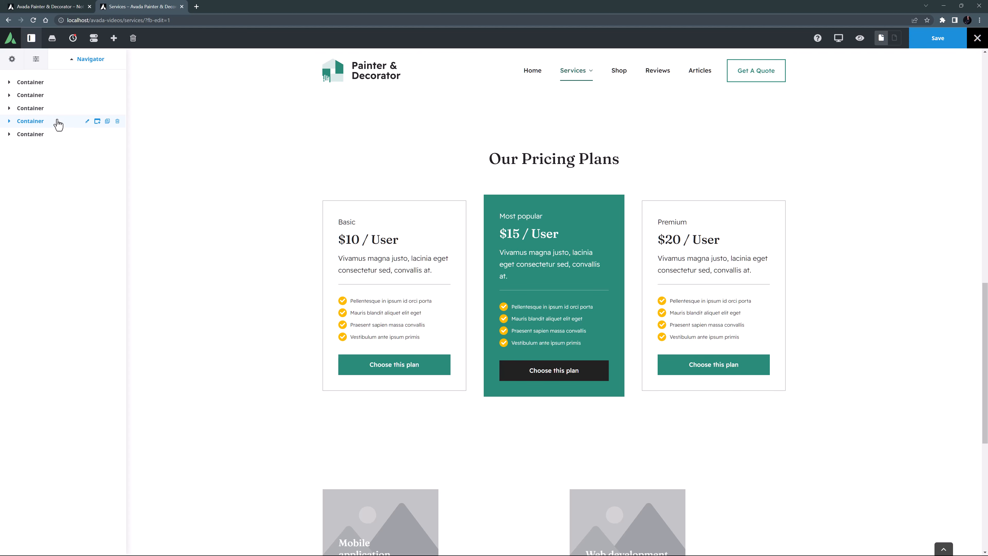
left_click(117, 121)
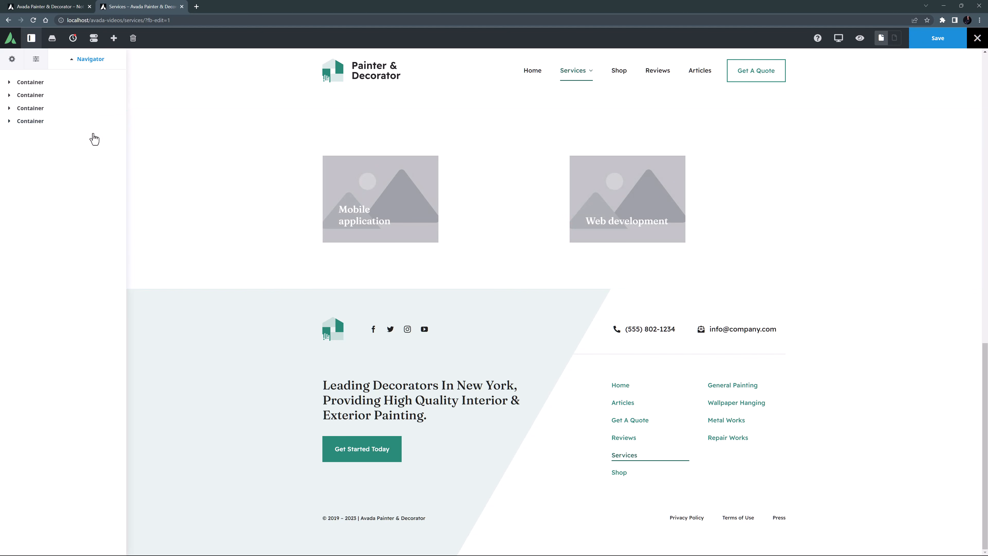
Rename the placeholder-image container at the page's start to Our Services 1 and set its height to Auto.
scroll(217, 214, "up", 10)
scroll(214, 215, "up", 5)
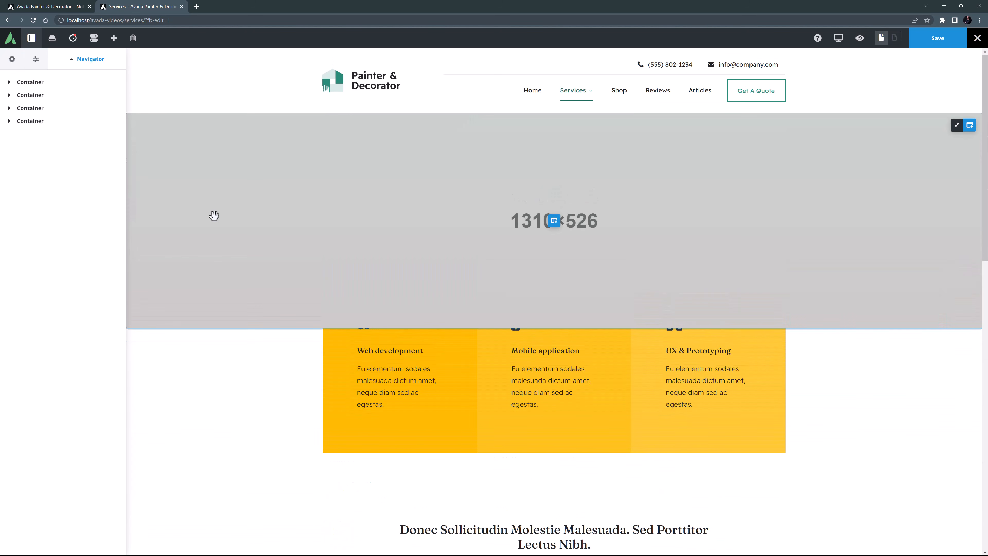
left_click(957, 125)
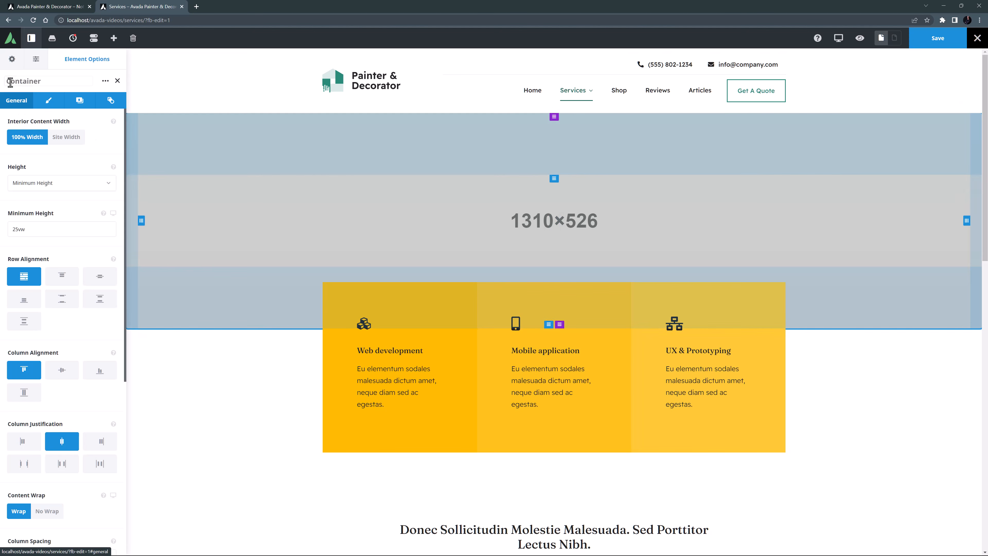
left_click(10, 81)
type("Our Services 1")
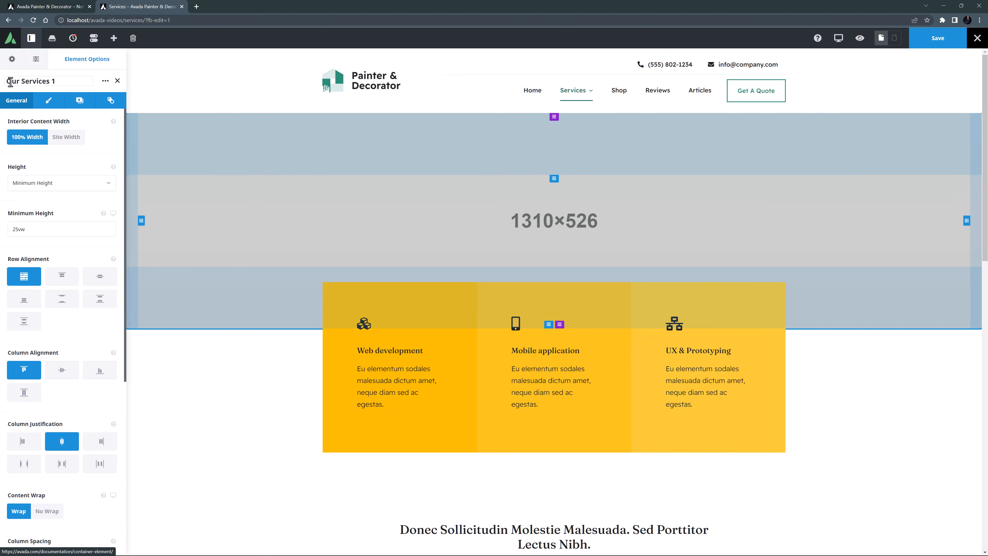
left_click(20, 186)
left_click(21, 203)
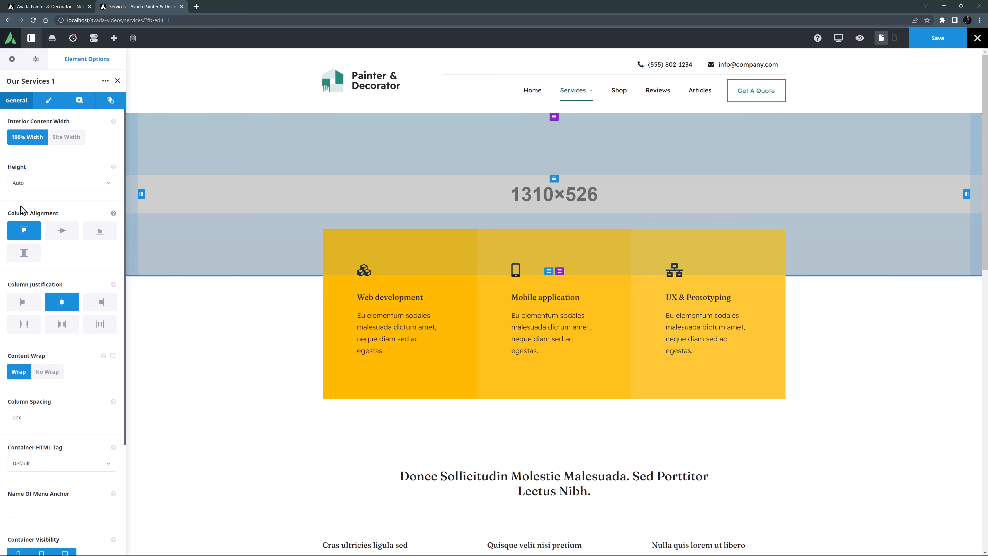
Replace the container's placeholder background image with services_header.jpg from the media library.
left_click(80, 100)
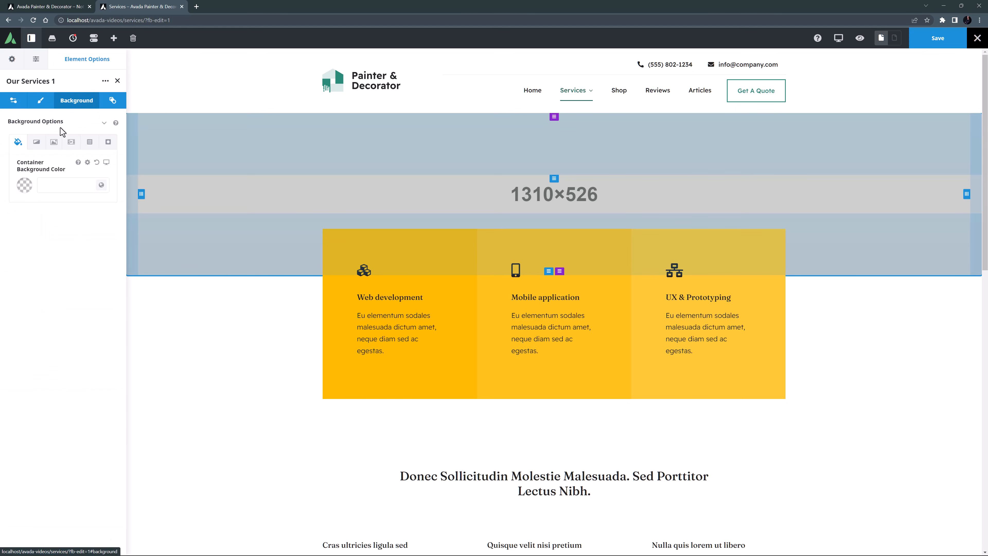
left_click(54, 142)
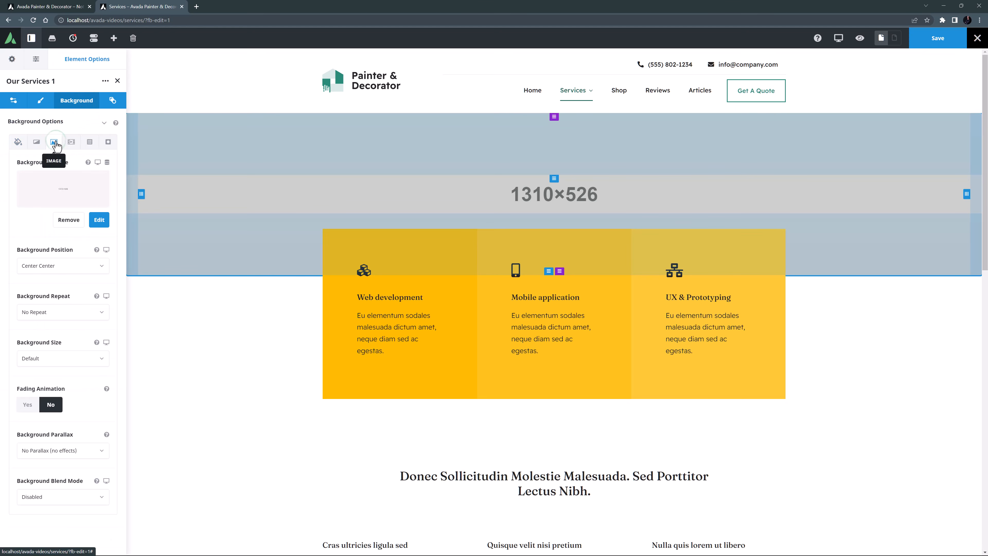
left_click(69, 220)
left_click(63, 204)
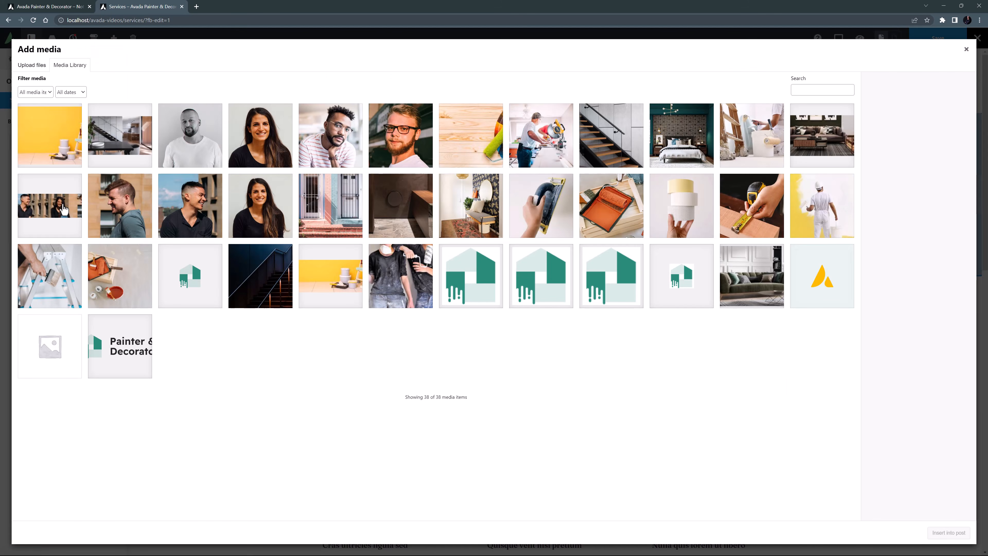
left_click(797, 141)
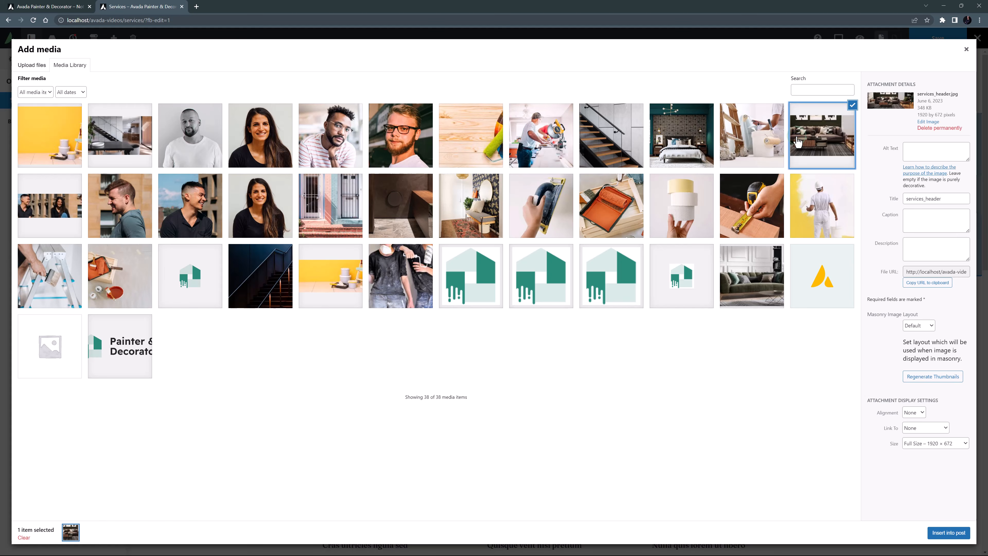
left_click(938, 533)
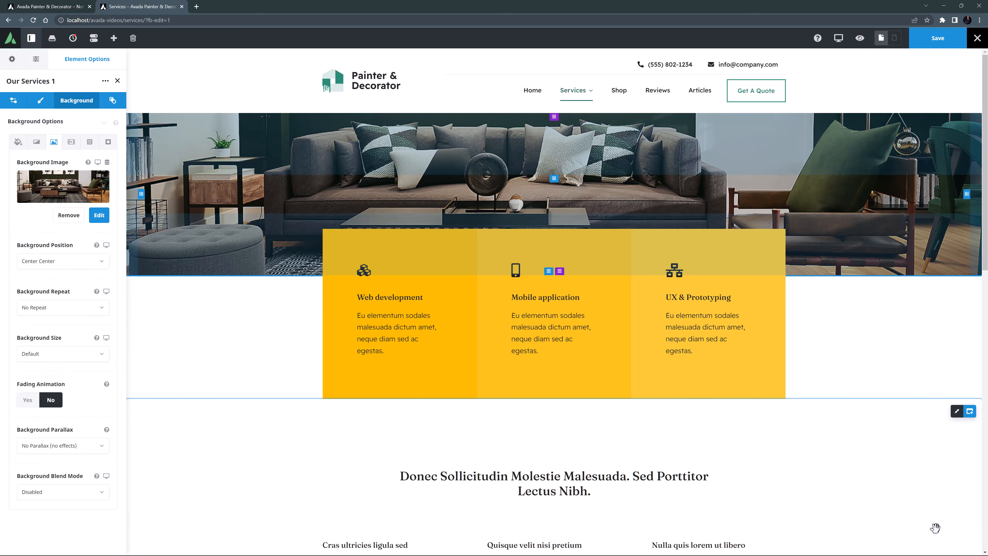
Set the background blend mode of the Our Services 1 container to Overlay.
left_click(42, 491)
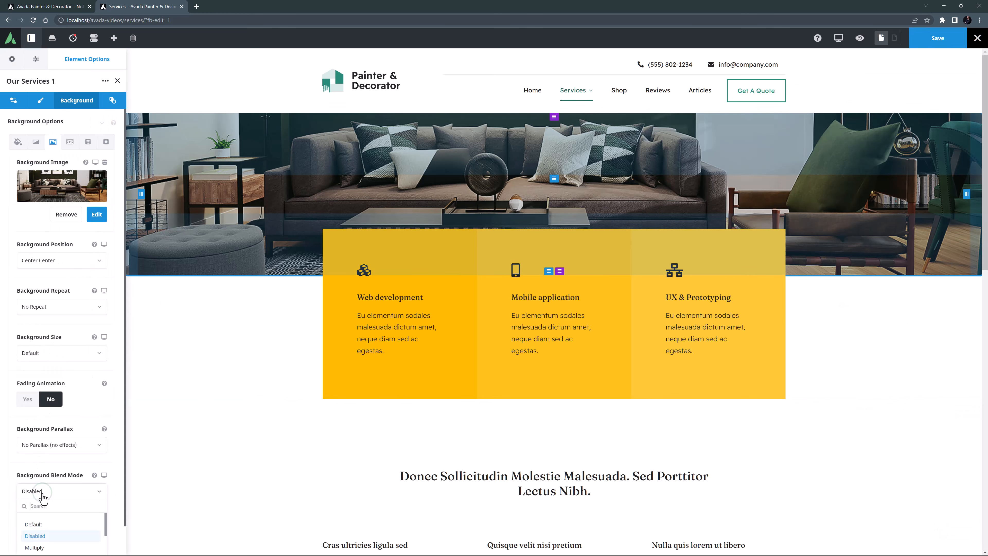
scroll(42, 495, "down", 1)
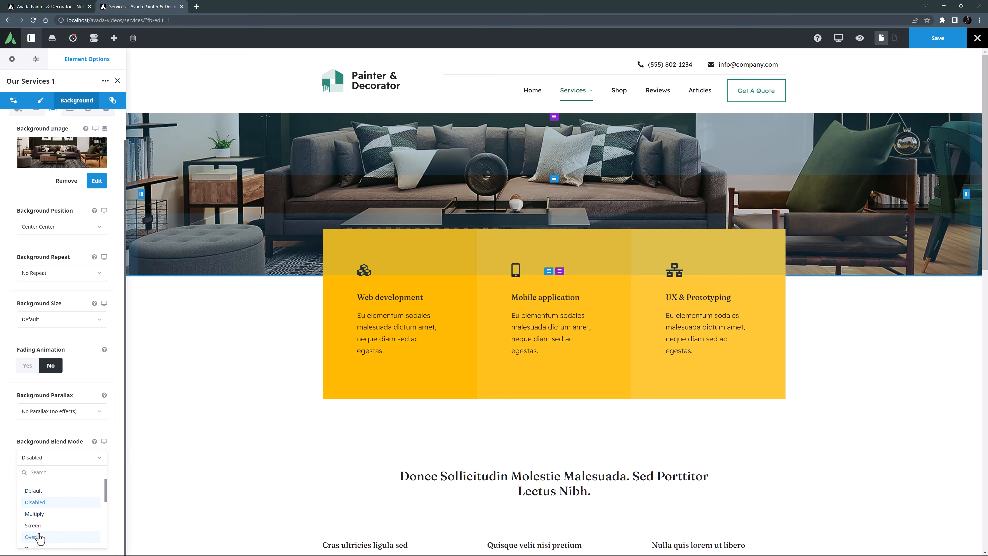
left_click(39, 538)
Set the container's background color to global Color 8 with an alpha offset of -70.
left_click(20, 143)
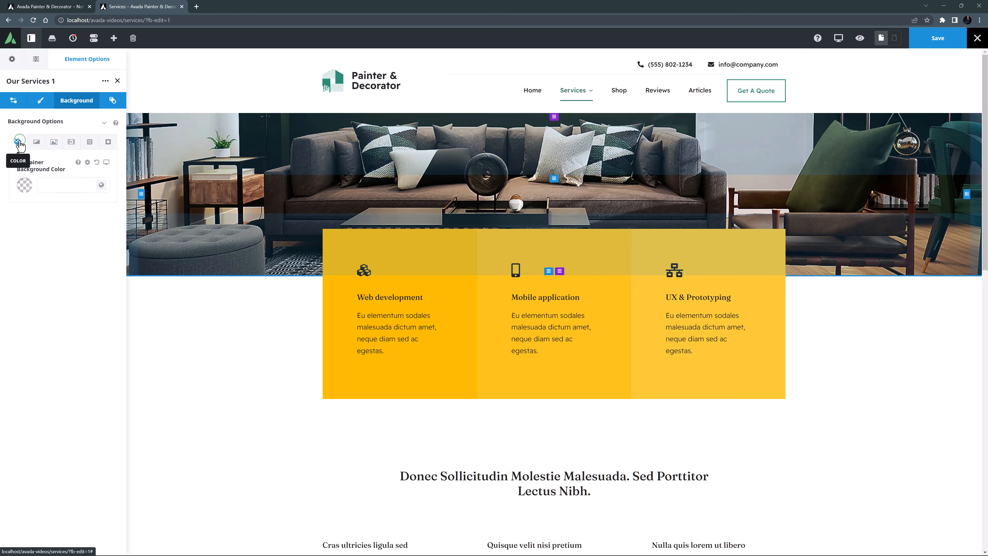
left_click(101, 185)
left_click(26, 227)
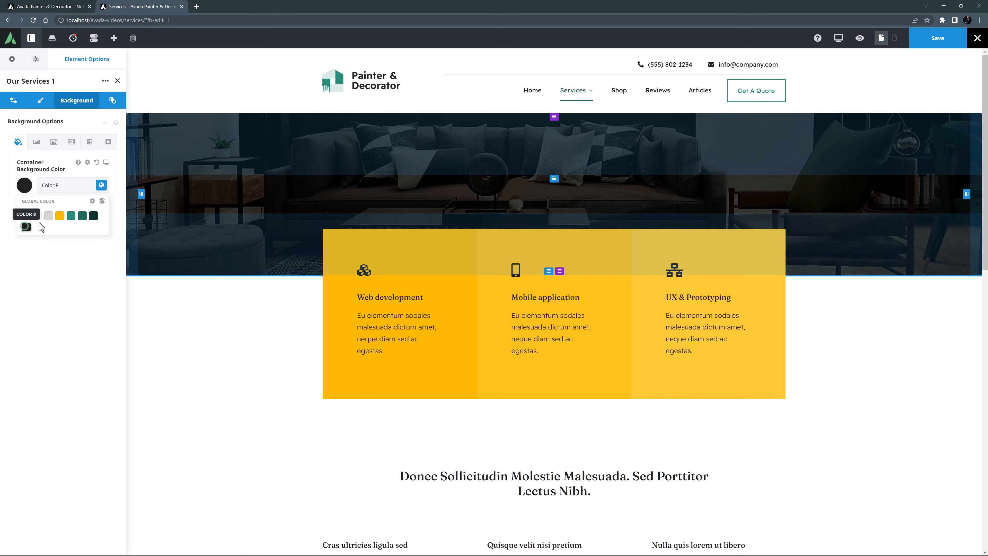
left_click(102, 201)
left_click(96, 253)
type("-70")
key("Tab")
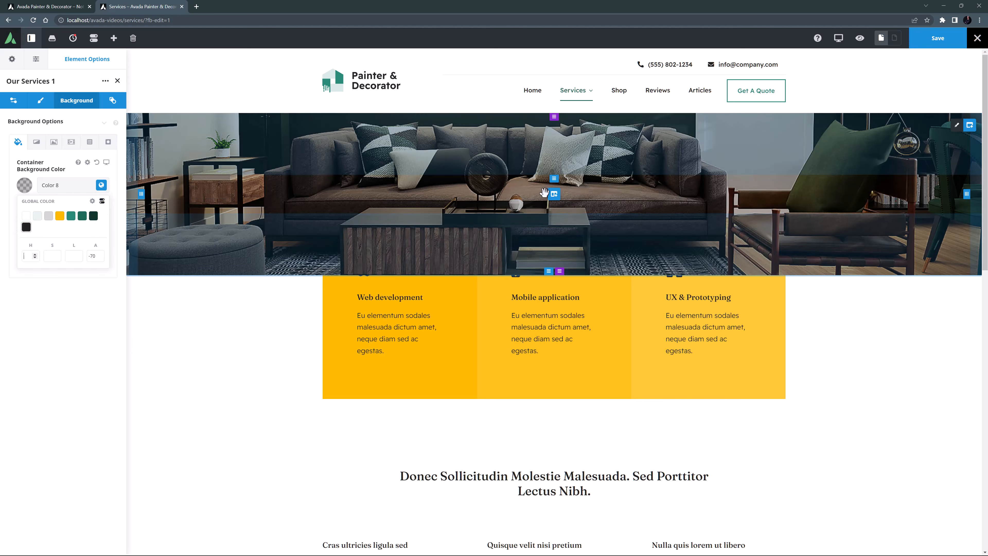
Add a 1/1 column to the header container and place a Title element in it reading Our Services.
left_click(554, 194)
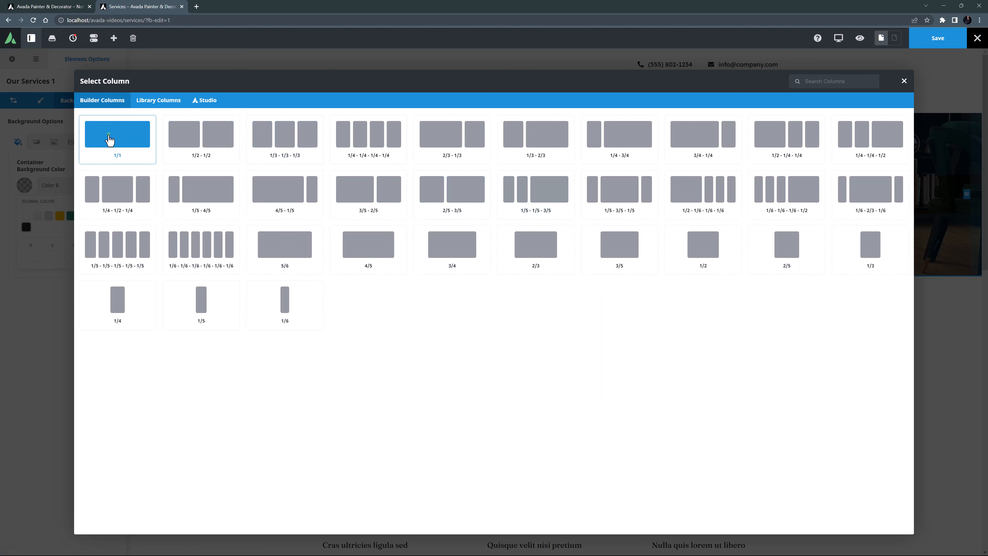
left_click(109, 140)
left_click(556, 117)
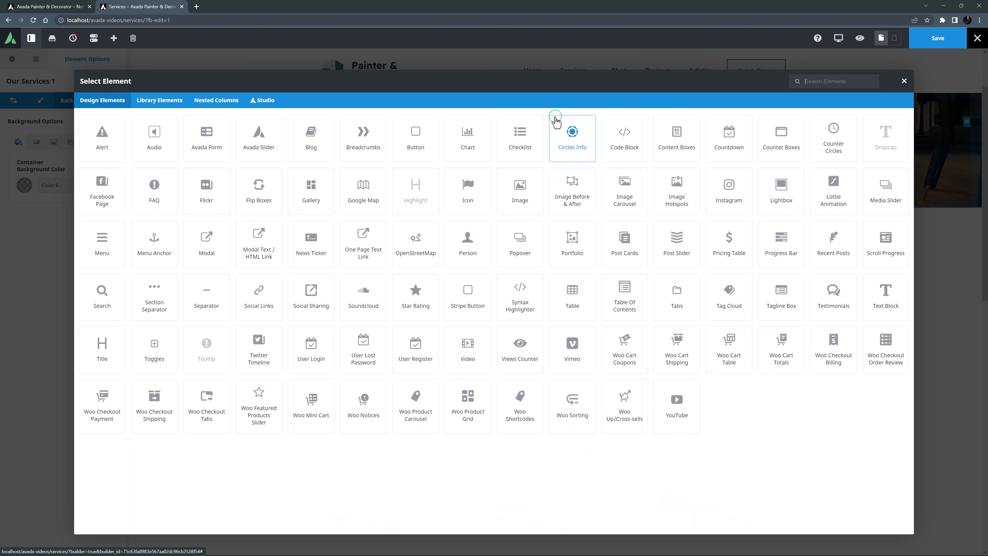
left_click(101, 347)
key("ctrl+a")
key("BackSpace")
type("Our Services")
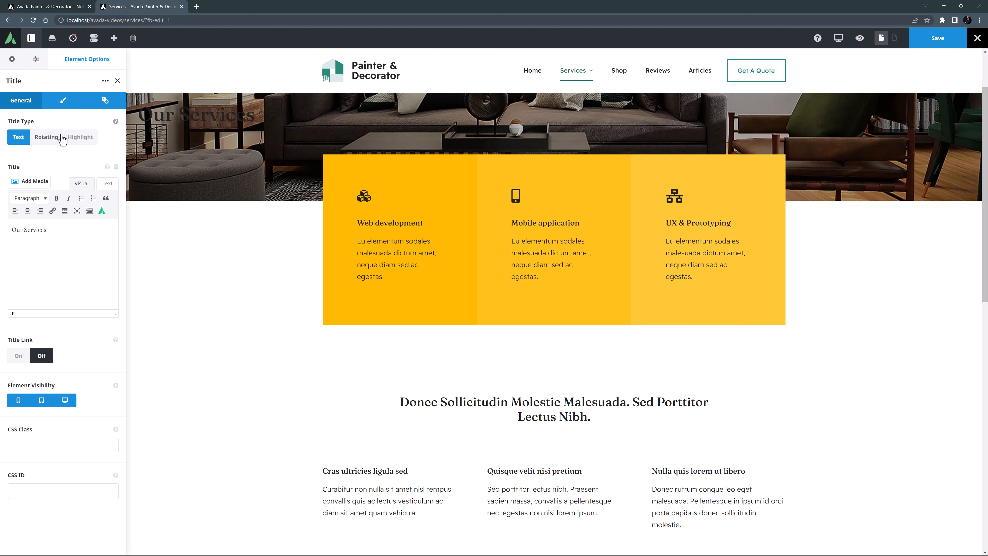
Center the Our Services title and set its font color to global Color 1.
left_click(62, 100)
left_click(46, 138)
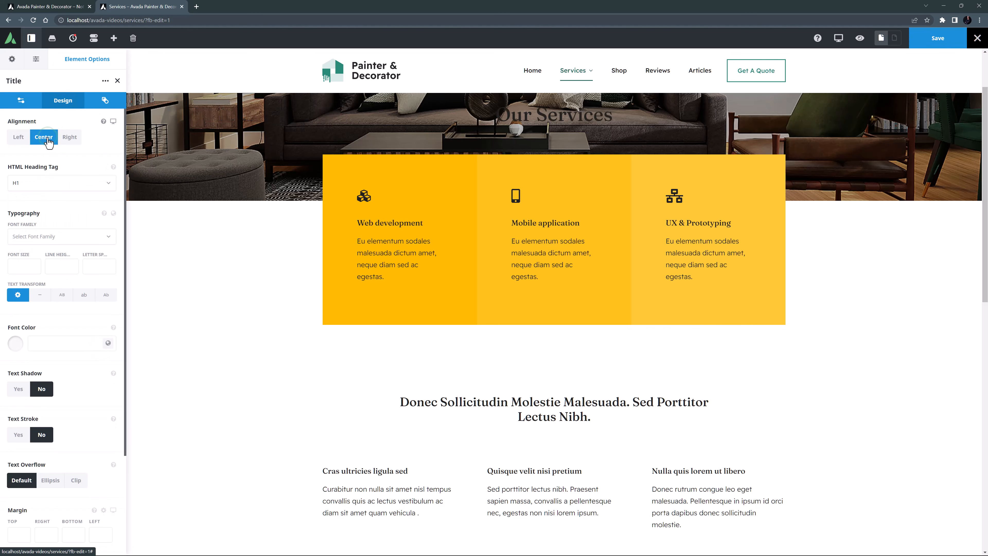
left_click(108, 343)
left_click(17, 375)
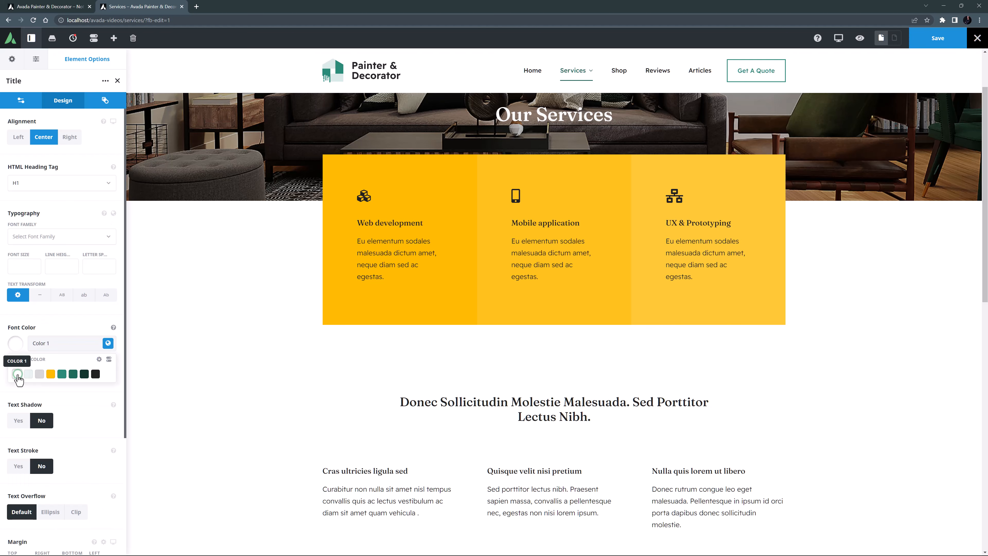
Set the title's top and bottom margins to 0px.
left_click(12, 537)
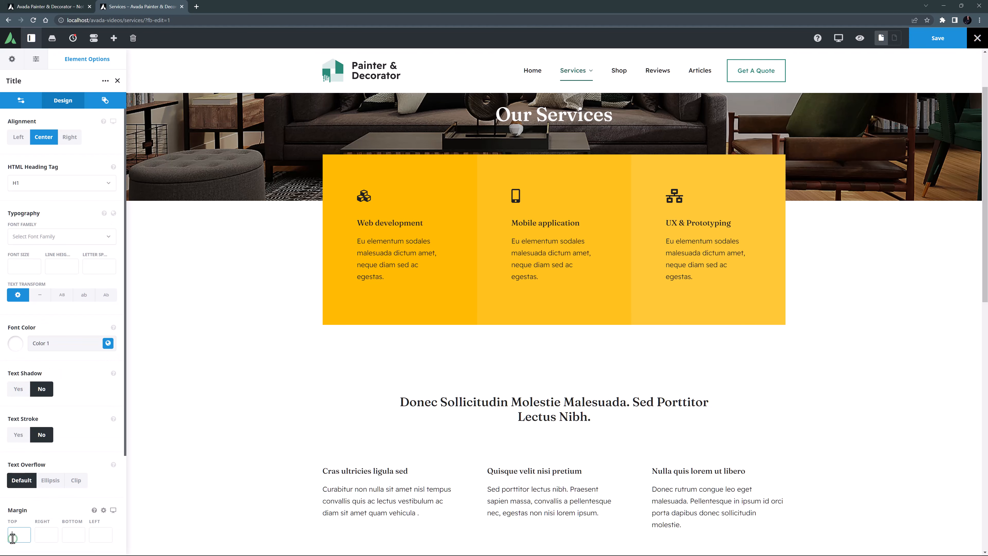
type("0px")
key("Tab")
key("Tab")
type("0px")
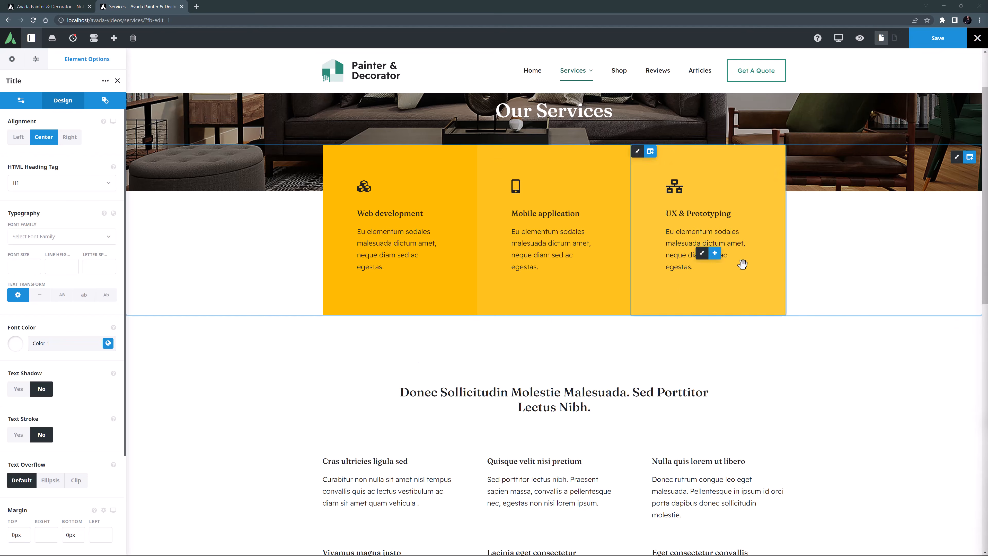
Clear the bottom padding of the Our Services 1 container.
scroll(920, 178, "up", 2)
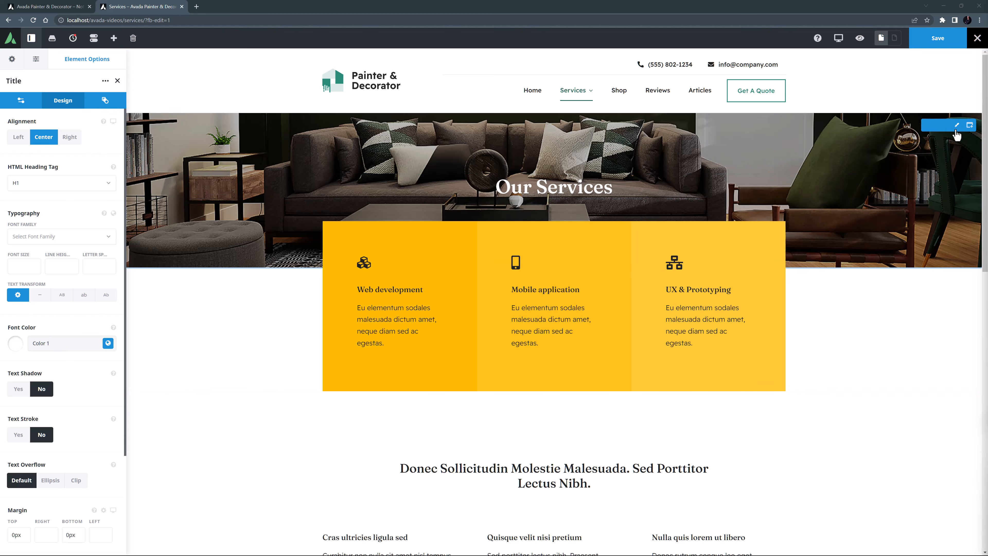
left_click(957, 127)
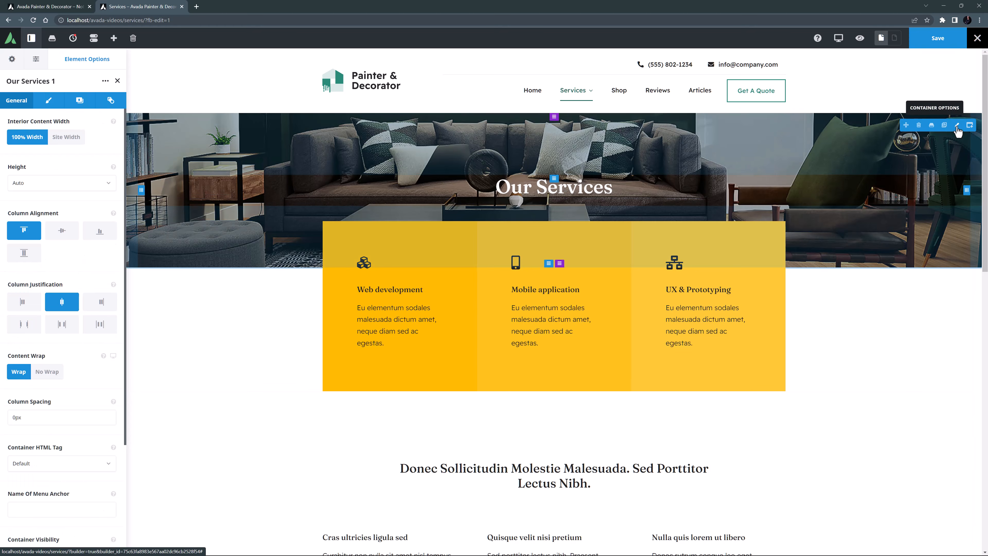
left_click(48, 103)
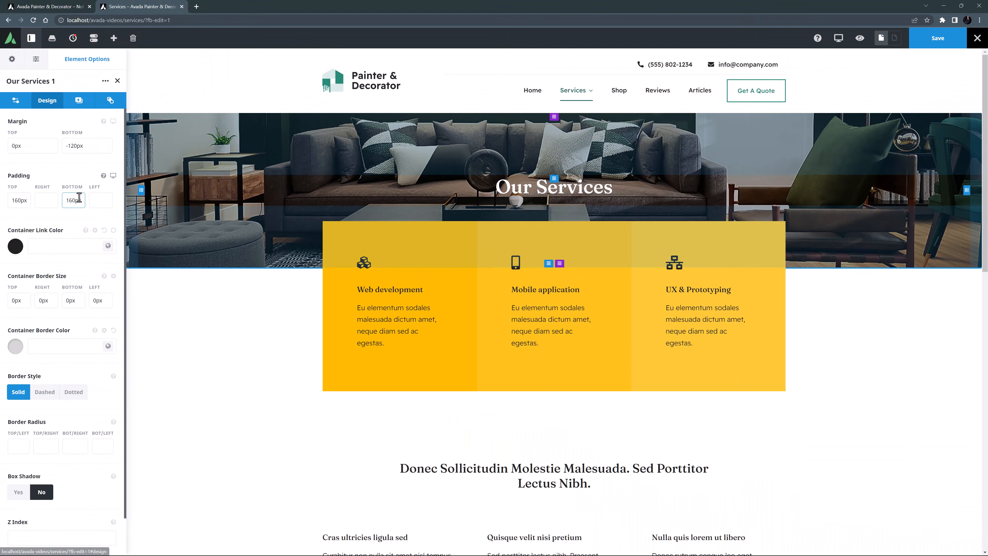
left_click_drag(80, 200, 65, 202)
key("BackSpace")
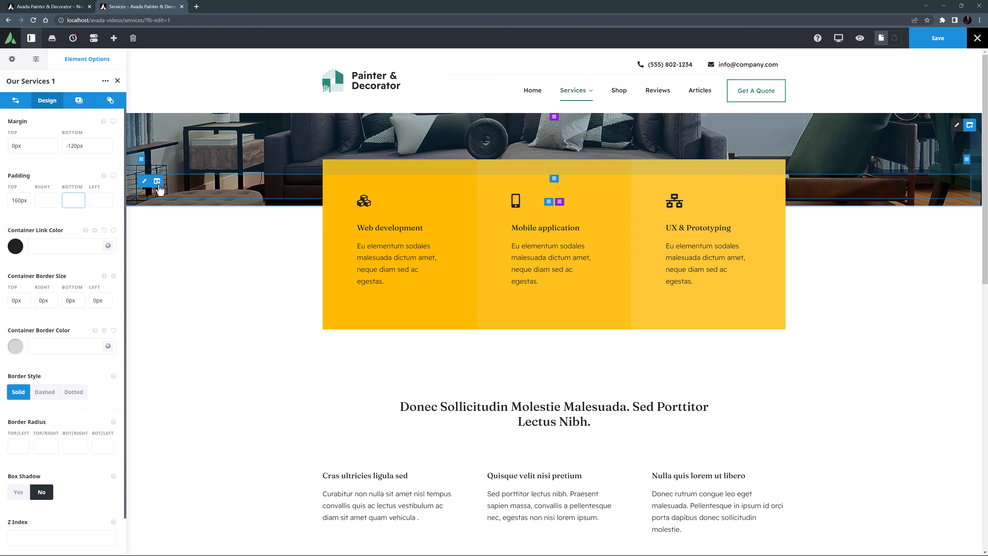
Insert the saved Section Separator library column after the title column in the header container.
left_click(163, 165)
left_click(166, 106)
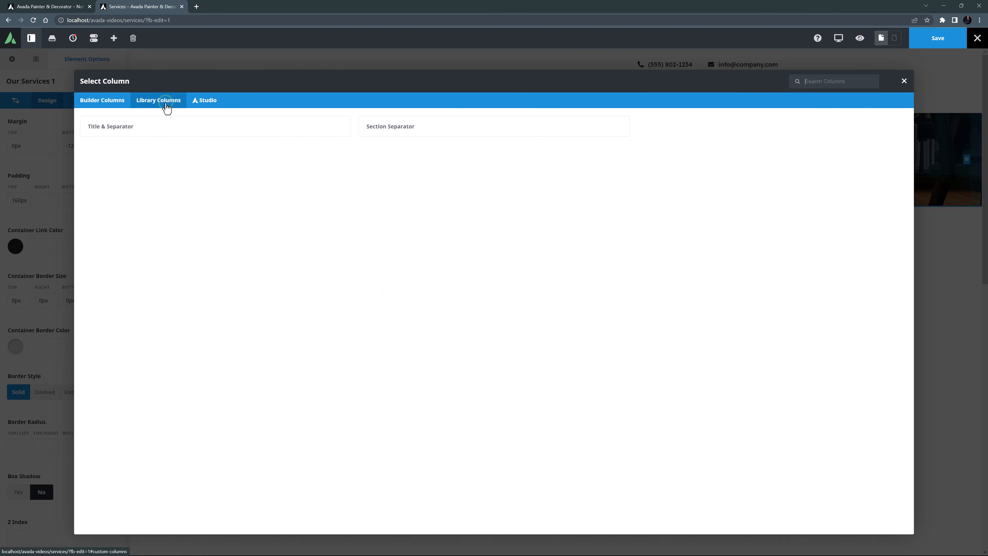
left_click(402, 127)
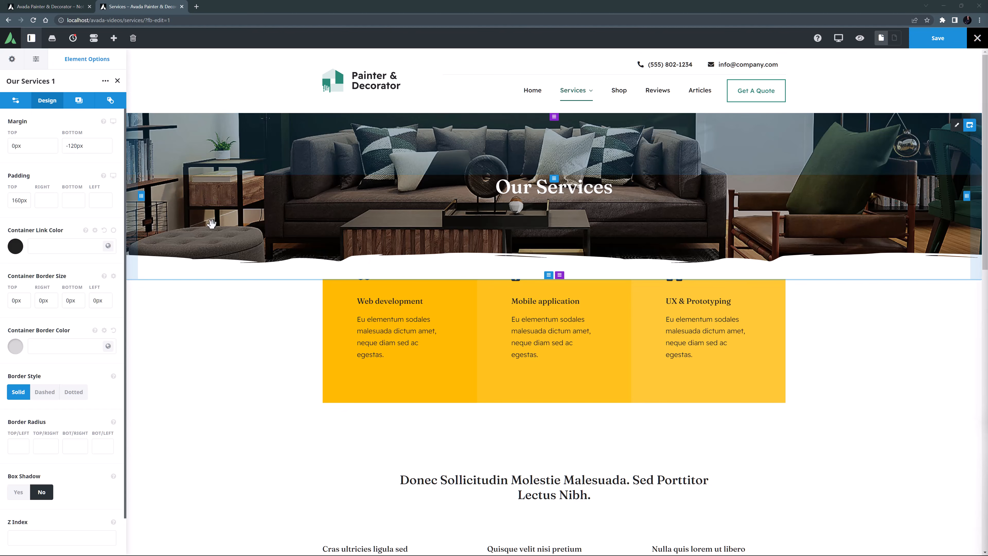
Set the top margin of the section separator's column to 240px.
left_click(142, 259)
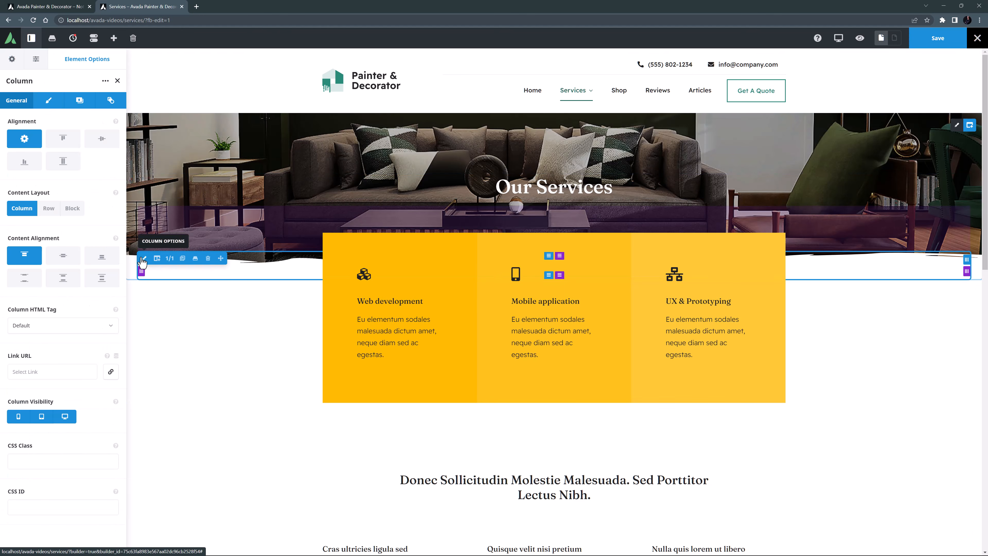
left_click(48, 100)
double_click(33, 382)
type("240px")
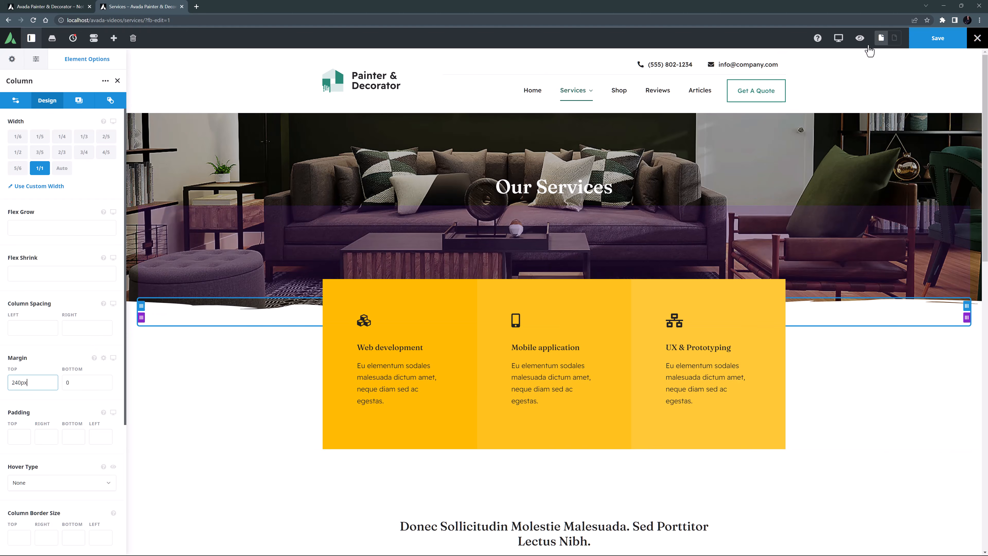
In the tablet view, set the Our Services 1 container's bottom margin to -120px.
left_click(840, 35)
left_click(859, 58)
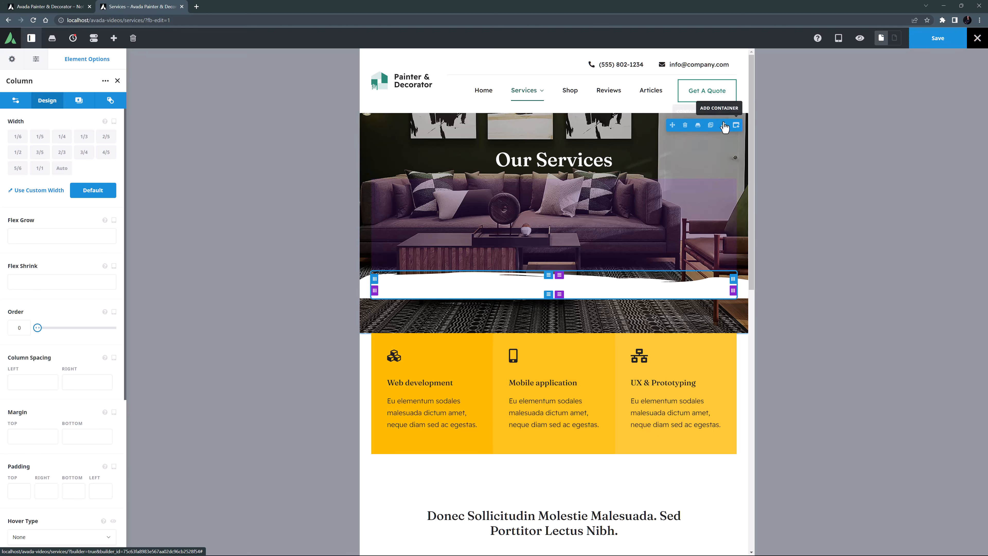
left_click(724, 125)
left_click(49, 101)
double_click(70, 146)
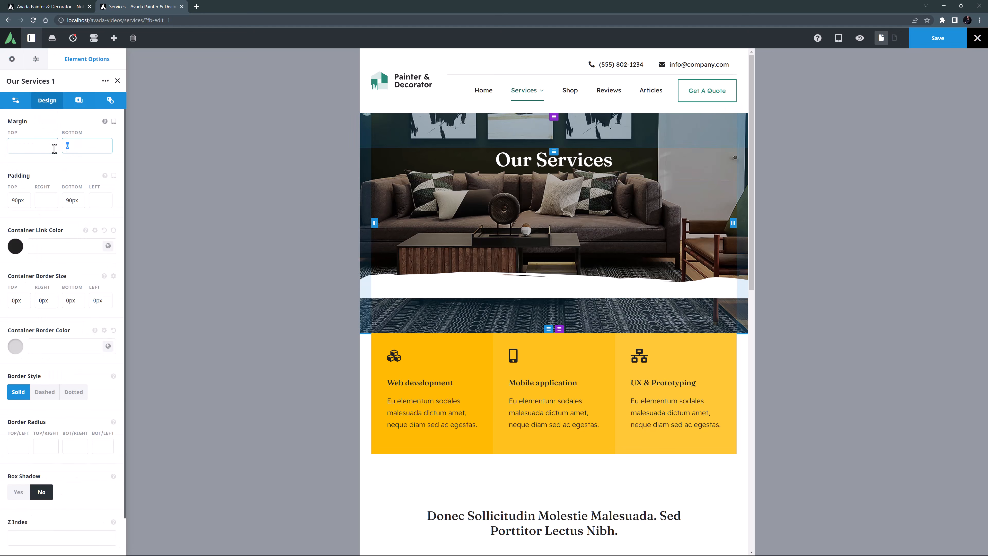
type("-120px")
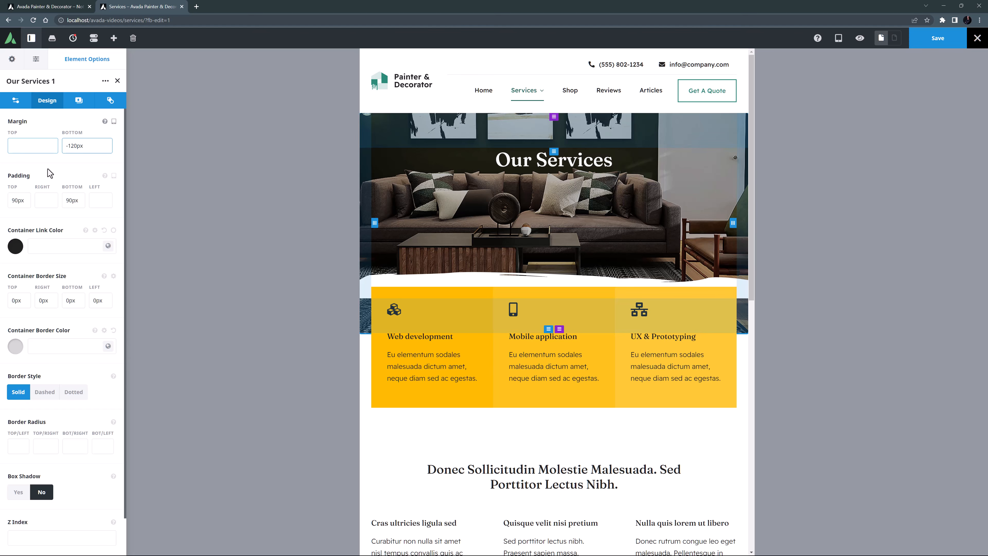
Clear the Our Services 1 container's top and bottom padding for tablet.
double_click(17, 200)
key("BackSpace")
key("Tab")
key("Tab")
key("BackSpace")
key("Tab")
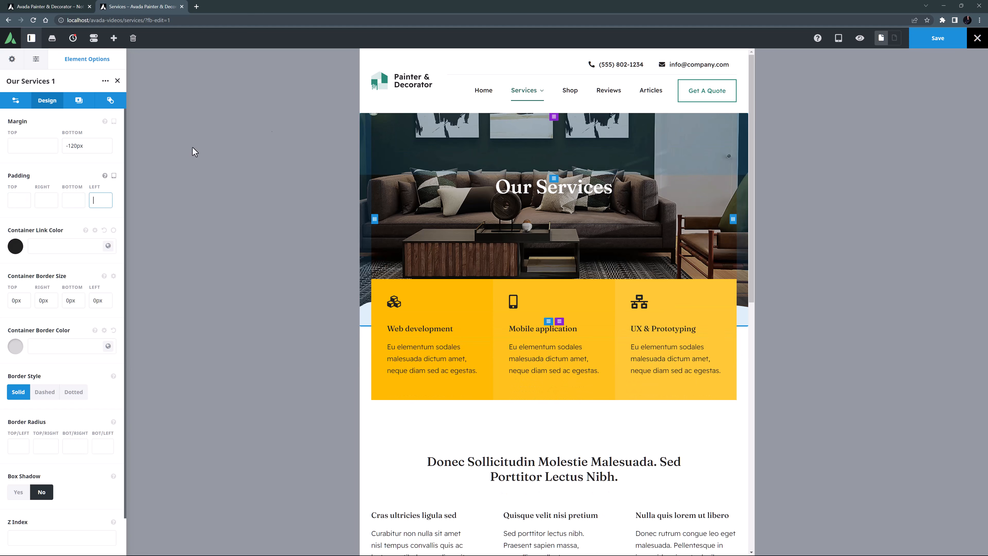
In the mobile view, set the Our Services 1 container's bottom margin to 0px.
left_click(838, 39)
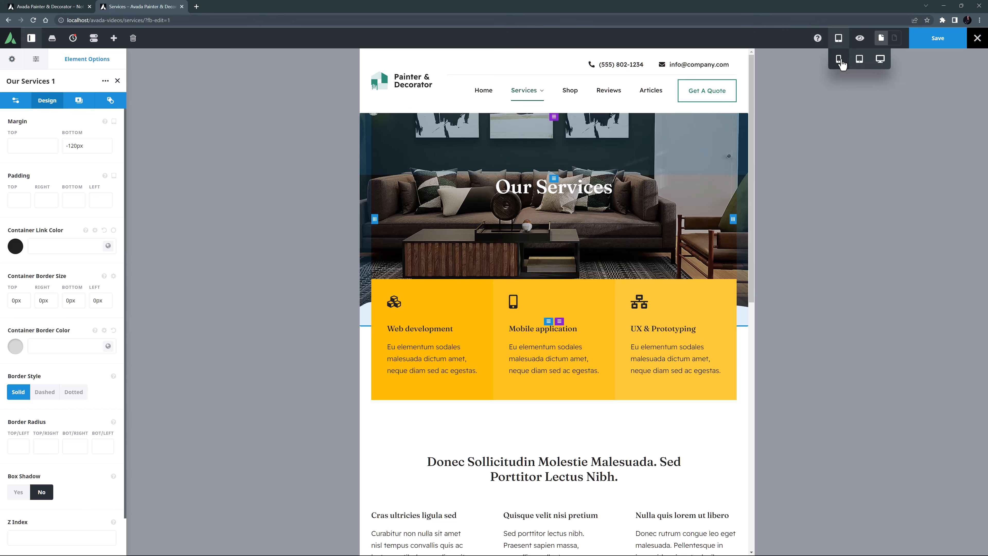
left_click(838, 59)
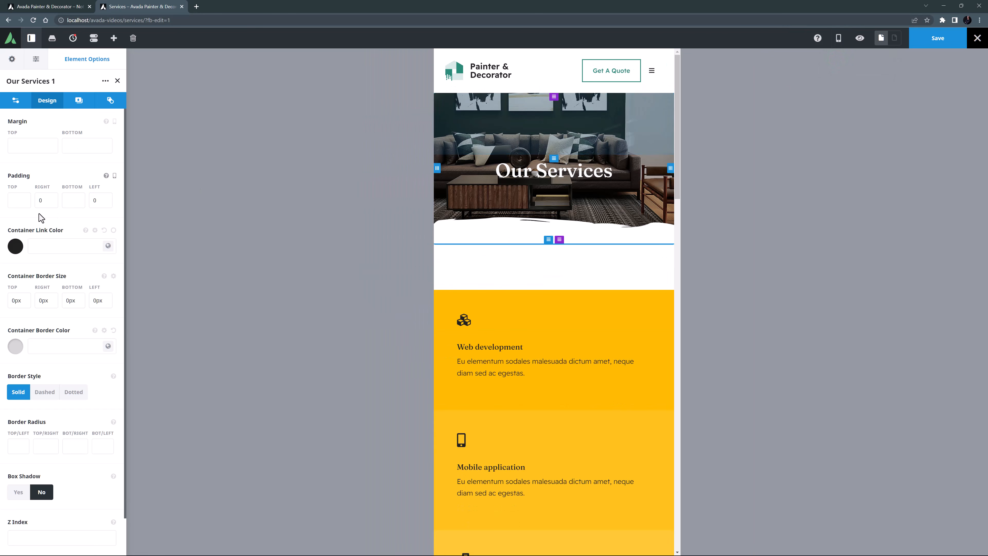
left_click(80, 146)
type("0px")
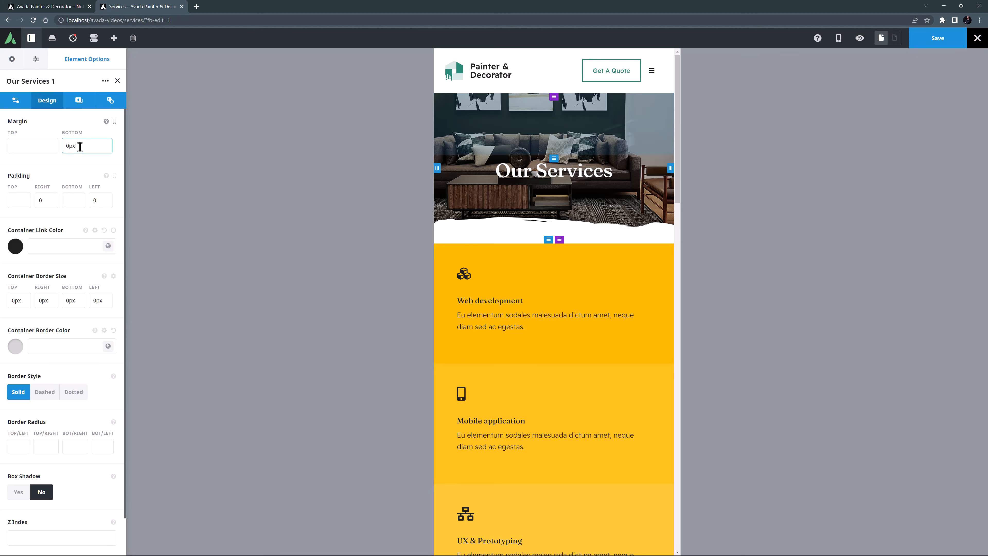
Back in the desktop view, rename the yellow columns' container as Our Services 2 and delete its Mobile application and UX & Prototyping columns.
left_click(837, 38)
left_click(880, 59)
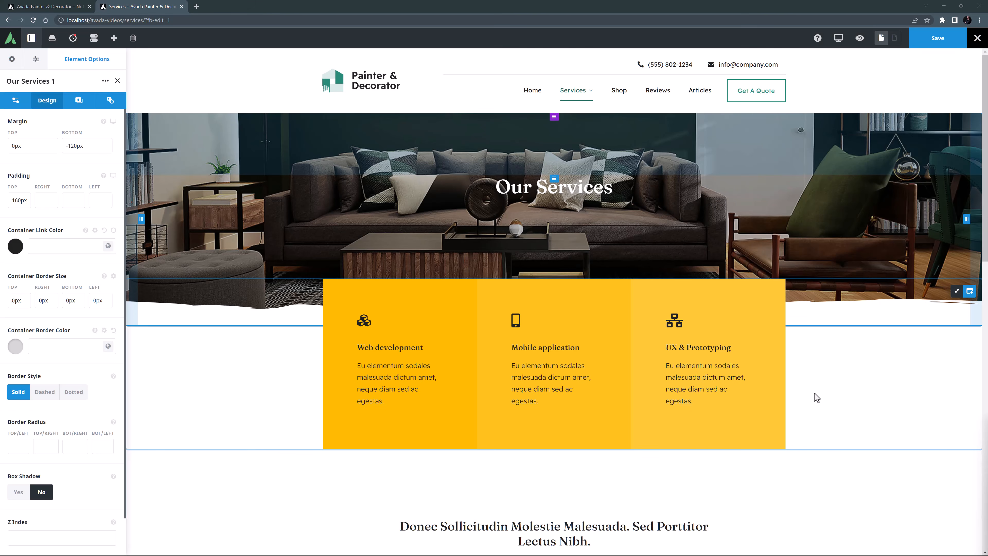
left_click(956, 291)
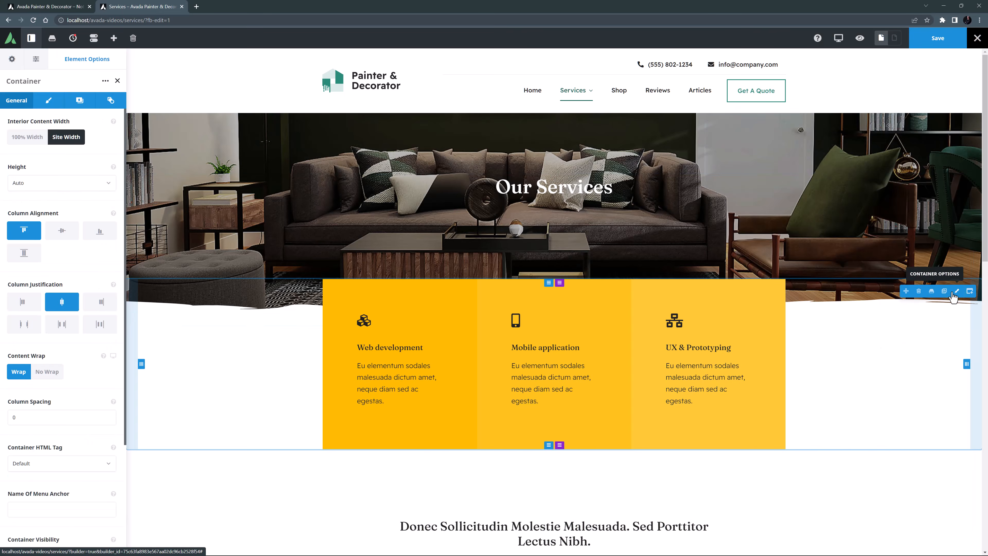
left_click(32, 80)
type("Our Services 2")
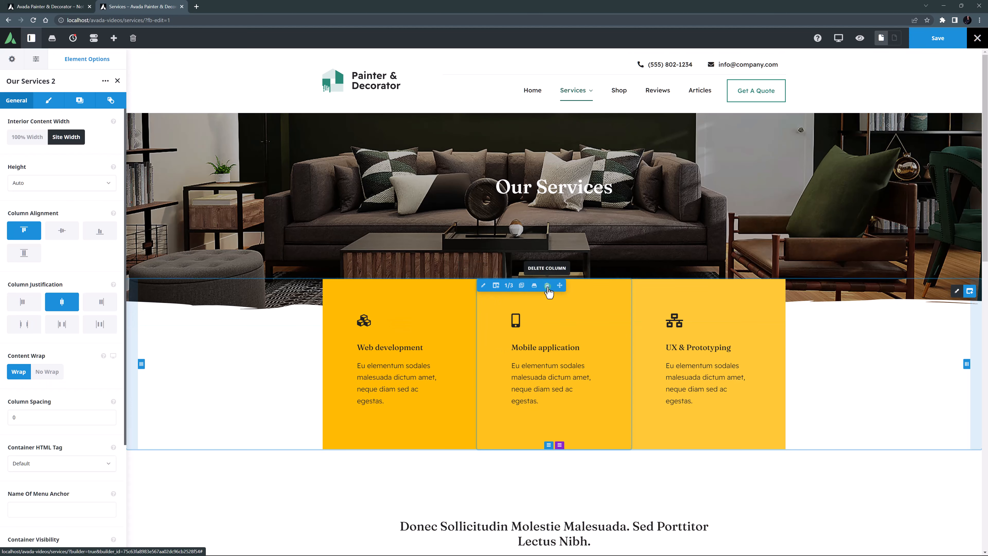
left_click(548, 286)
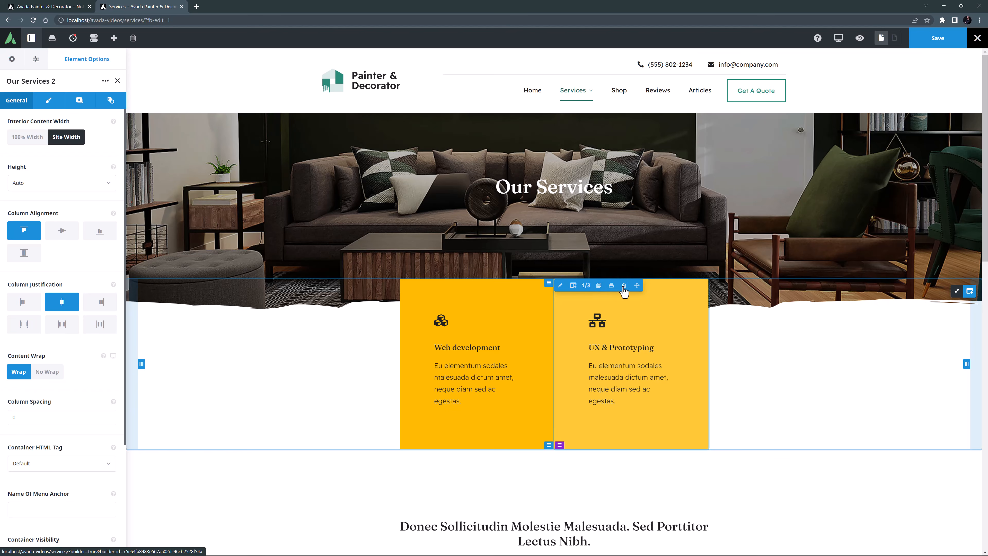
left_click(624, 286)
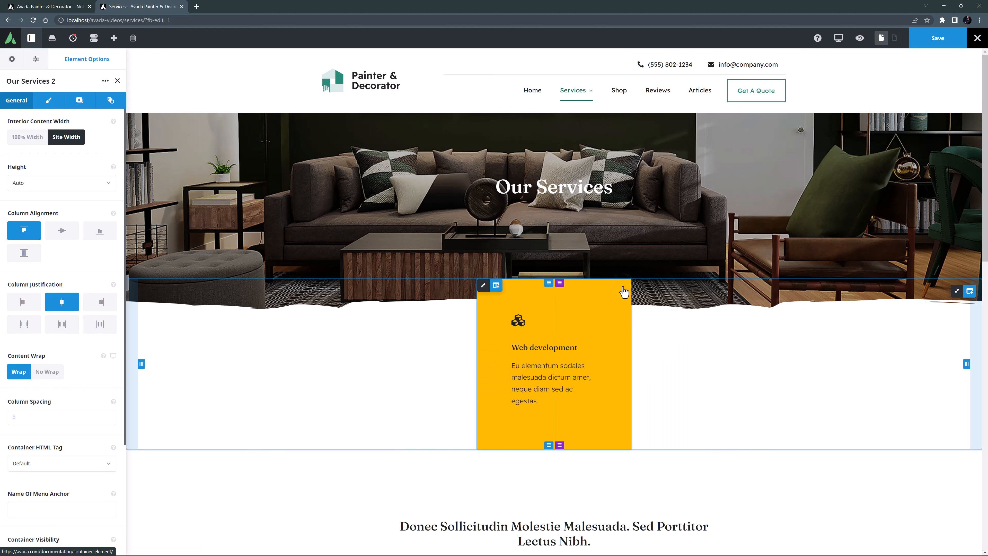
Link the remaining Web development column to the General Painting page.
left_click(484, 286)
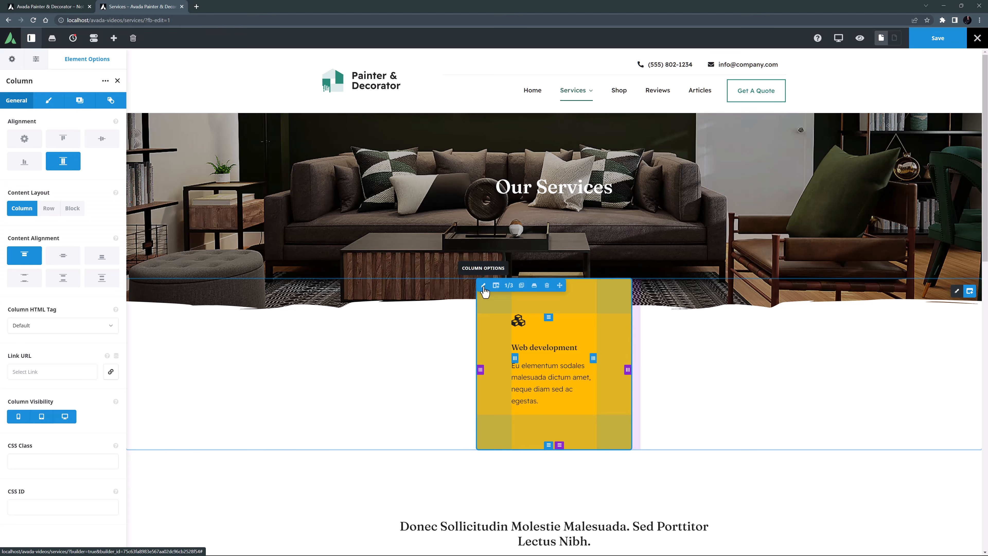
left_click(111, 372)
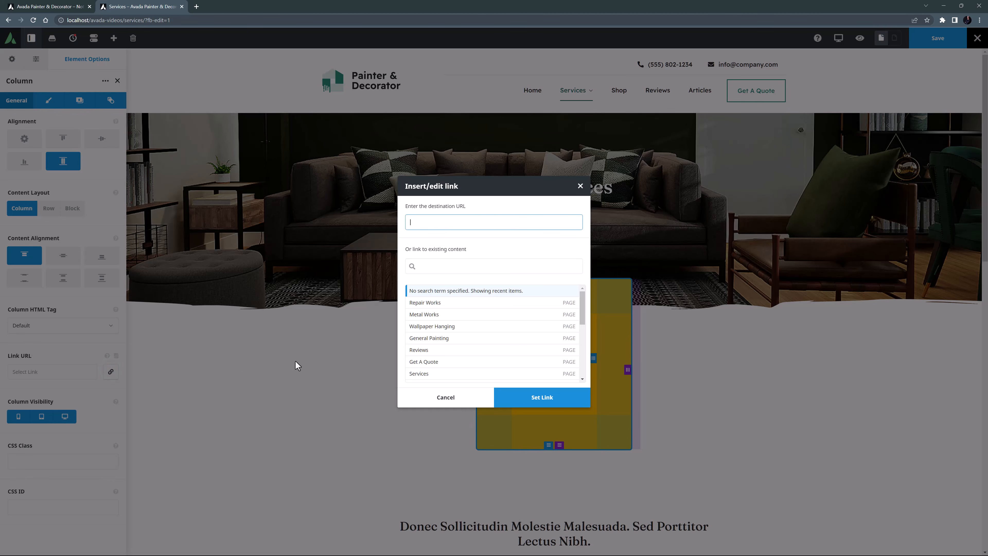
left_click(419, 338)
left_click(520, 398)
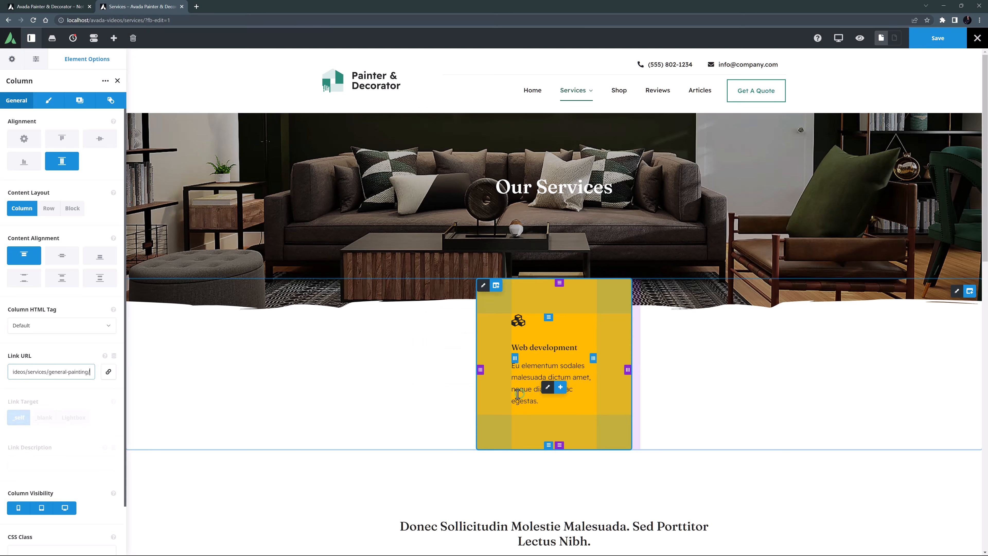
Set the Web development column's width to 1/4 and its padding to 2vw on all four sides.
left_click(47, 100)
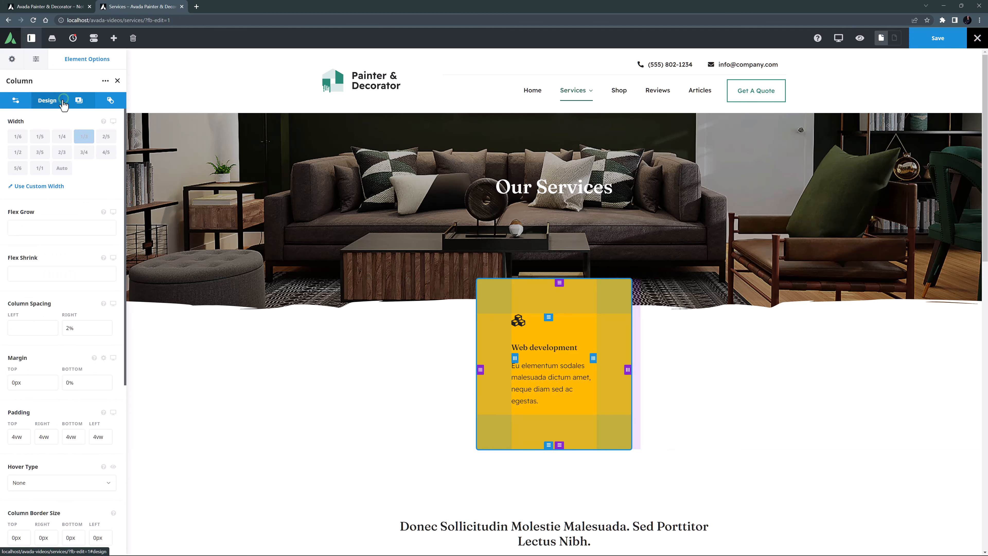
left_click(62, 136)
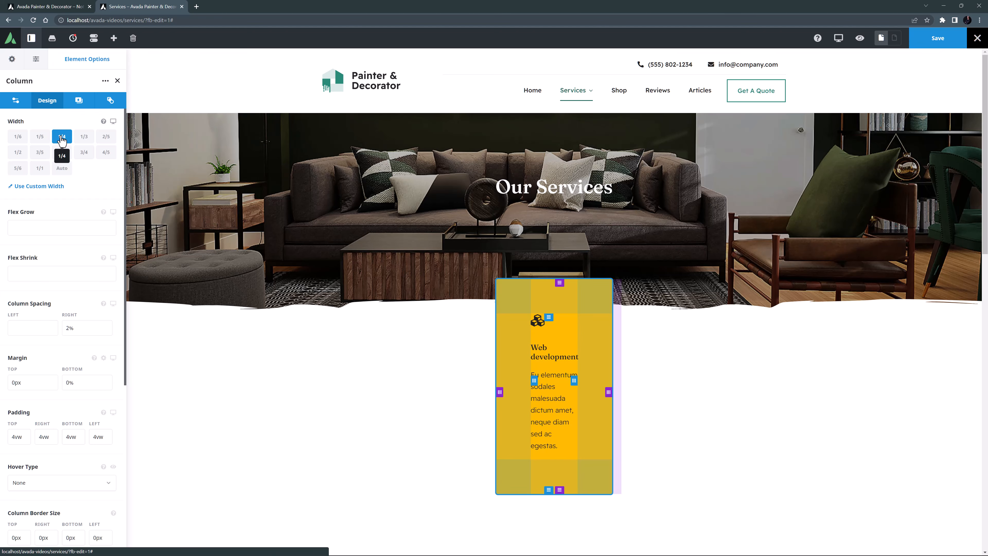
left_click(19, 440)
double_click(18, 440)
type("2vw")
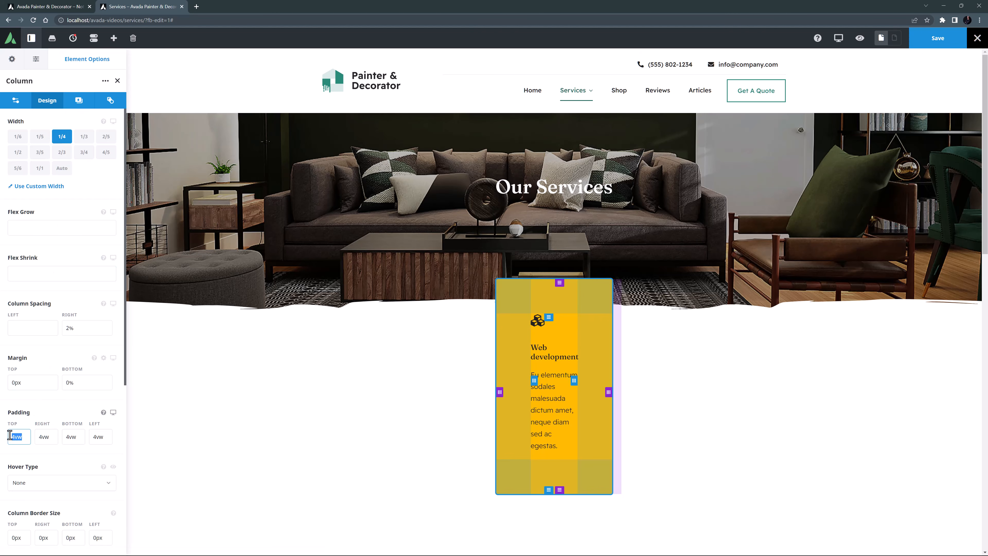
key("Tab")
type("2vw")
key("Tab")
type("2vw")
key("Tab")
type("2vw")
key("Tab")
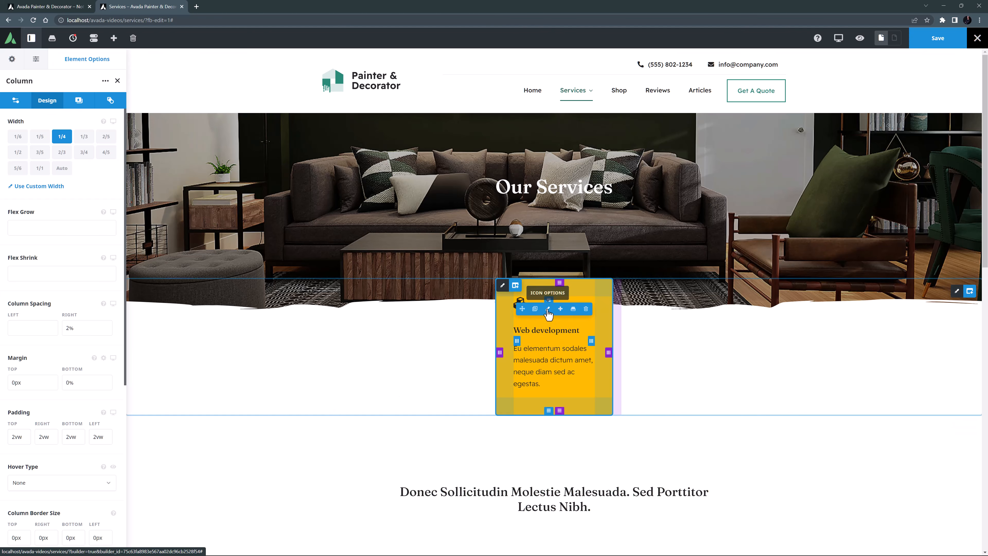
Search the icons for "roller" and replace the column's icon with the paint roller.
left_click(548, 309)
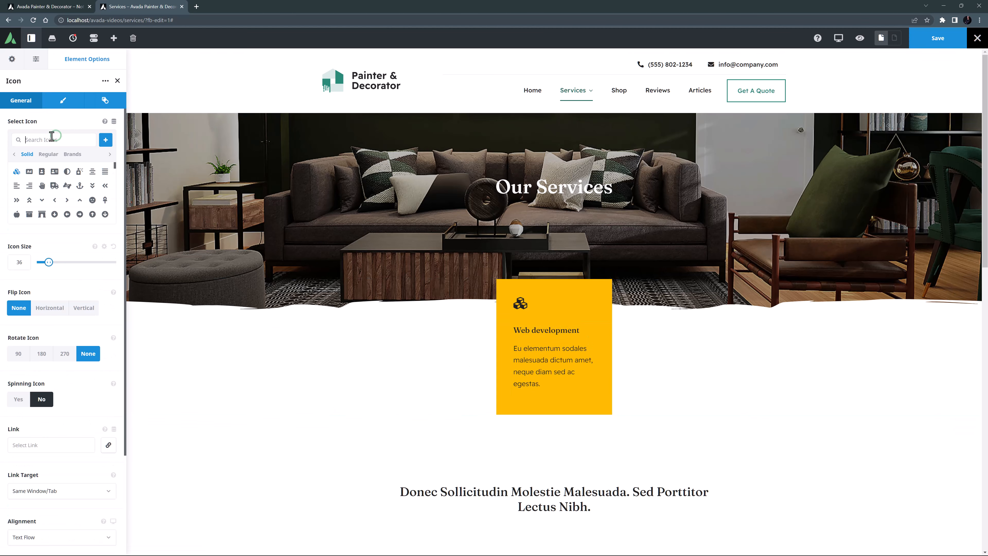
left_click(52, 140)
type("roller")
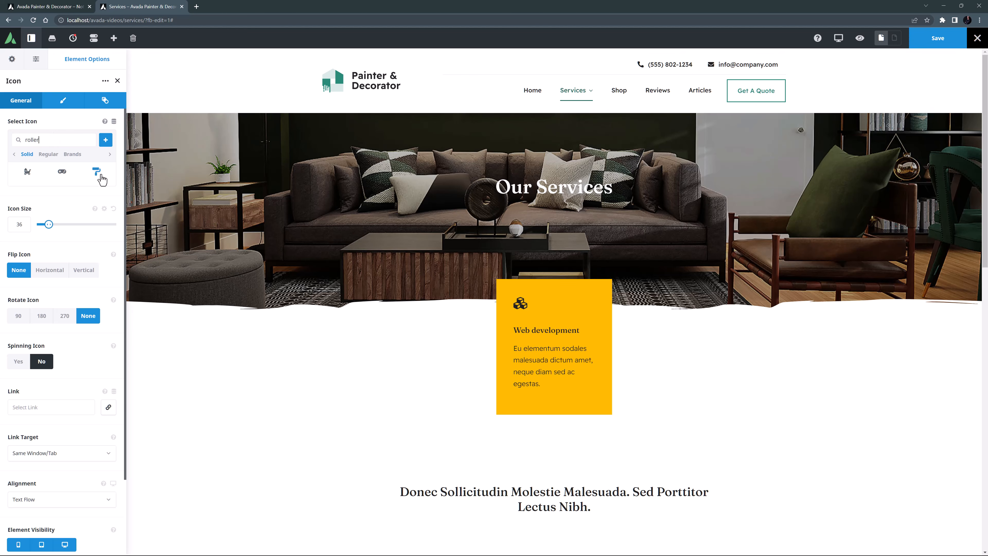
left_click(97, 171)
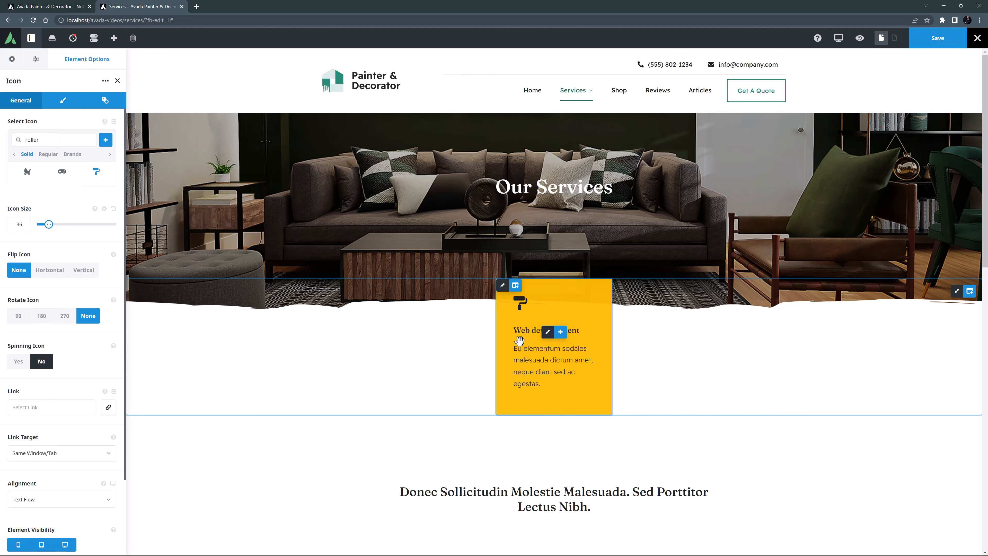
Change the Web development title text to "General Painting".
left_click(527, 332)
left_click_drag(79, 232, 5, 228)
type("General Painting")
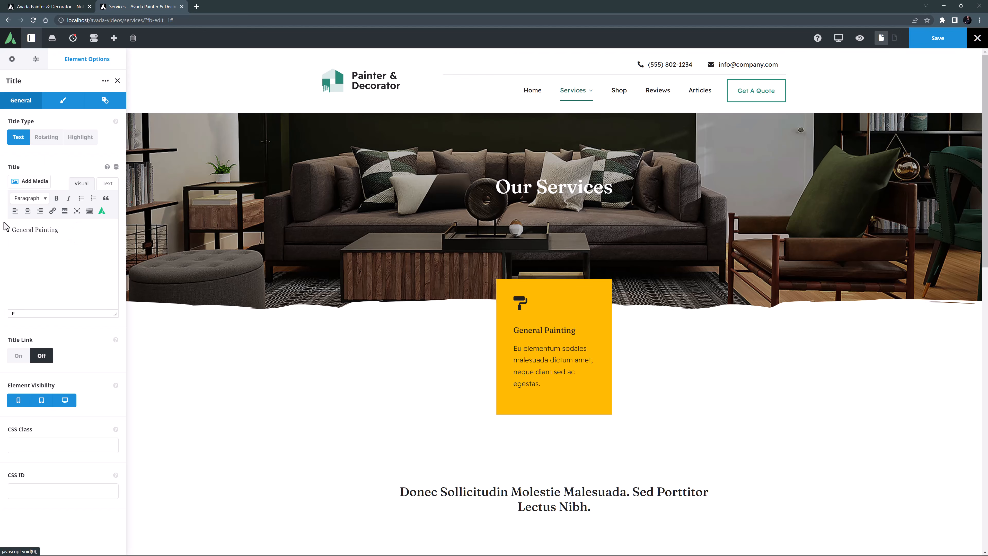
Set the General Painting title's HTML heading tag to H2 and its font size to 20px.
left_click(63, 102)
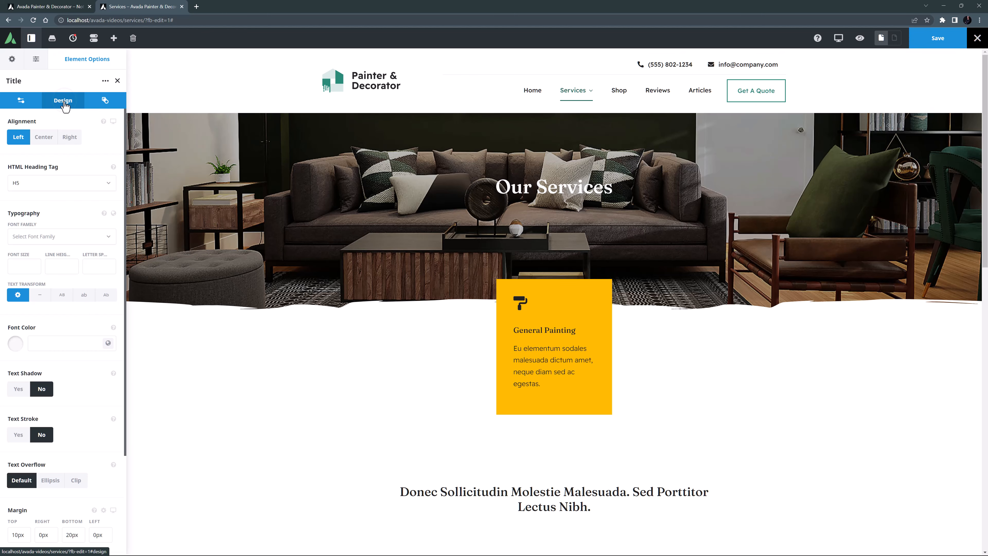
left_click(48, 183)
left_click(32, 214)
left_click(18, 270)
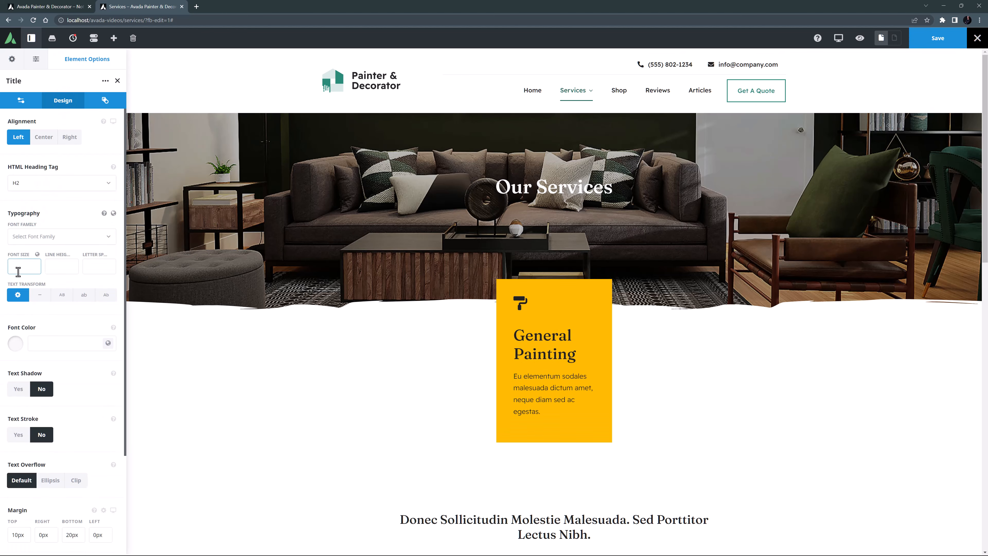
type("20px")
key("Tab")
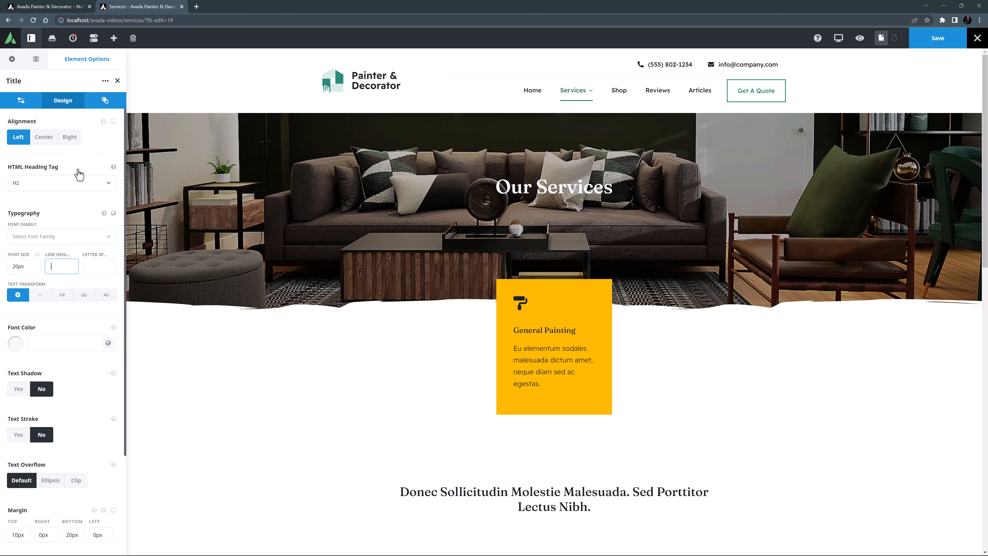
Clone the General Painting column three times within the Our Services 2 container.
left_click(117, 81)
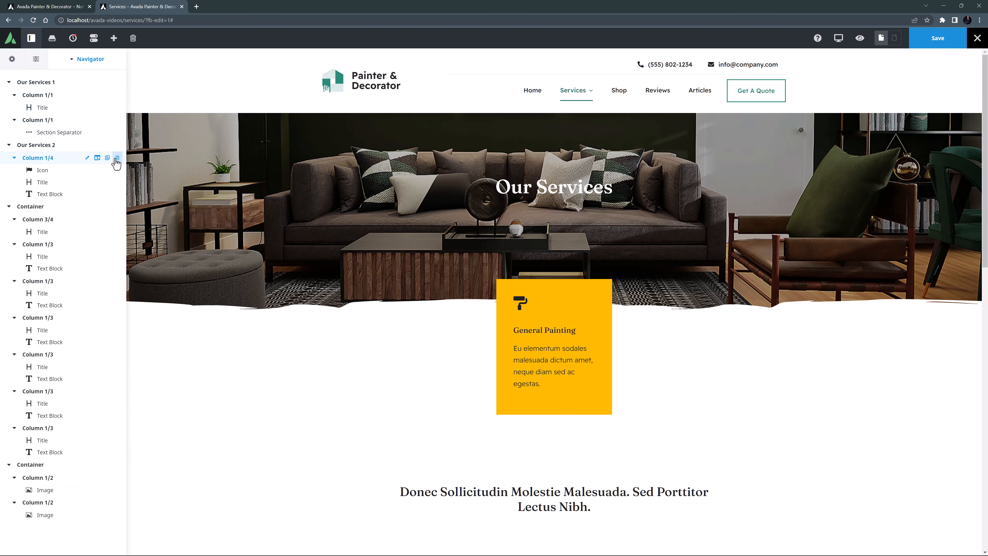
left_click(105, 158)
left_click(106, 158)
left_click(105, 158)
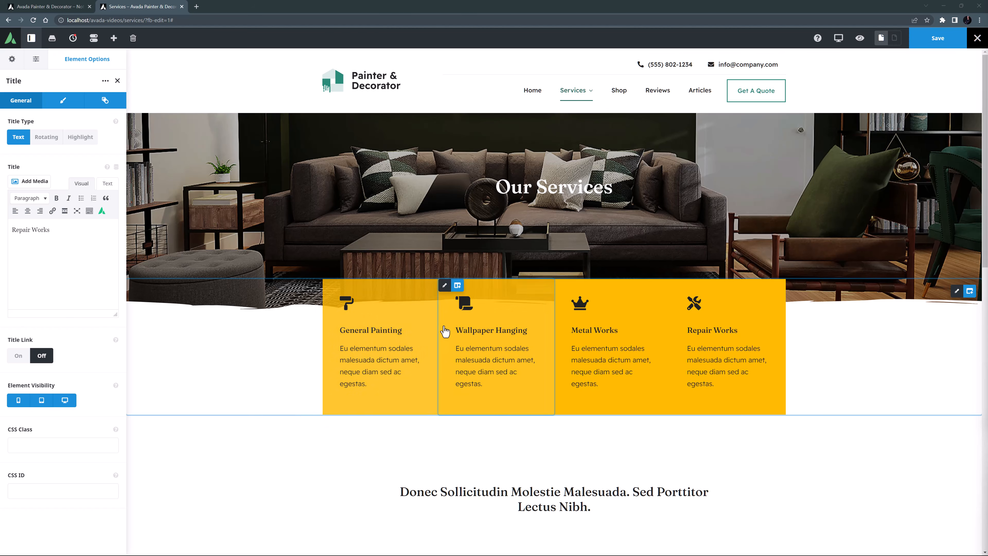
Set the lightness adjustment of the Wallpaper Hanging column's Color 4 background to 5.
left_click(452, 283)
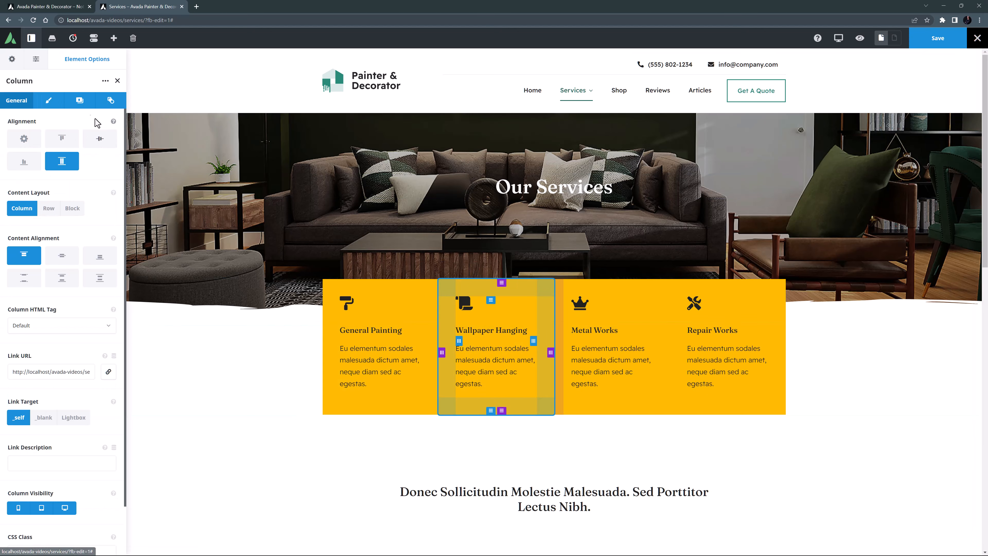
left_click(80, 100)
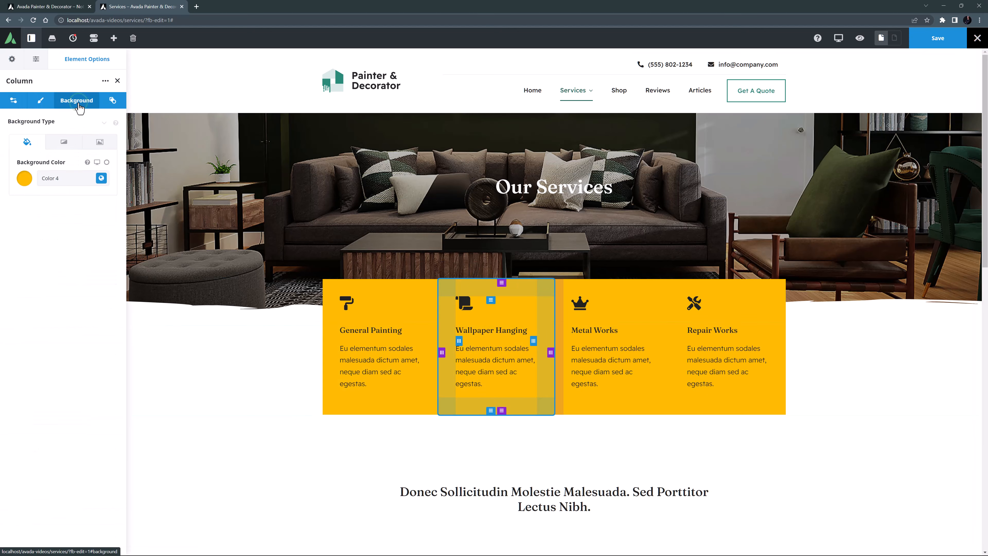
left_click(101, 178)
left_click(73, 249)
type("5")
key("Tab")
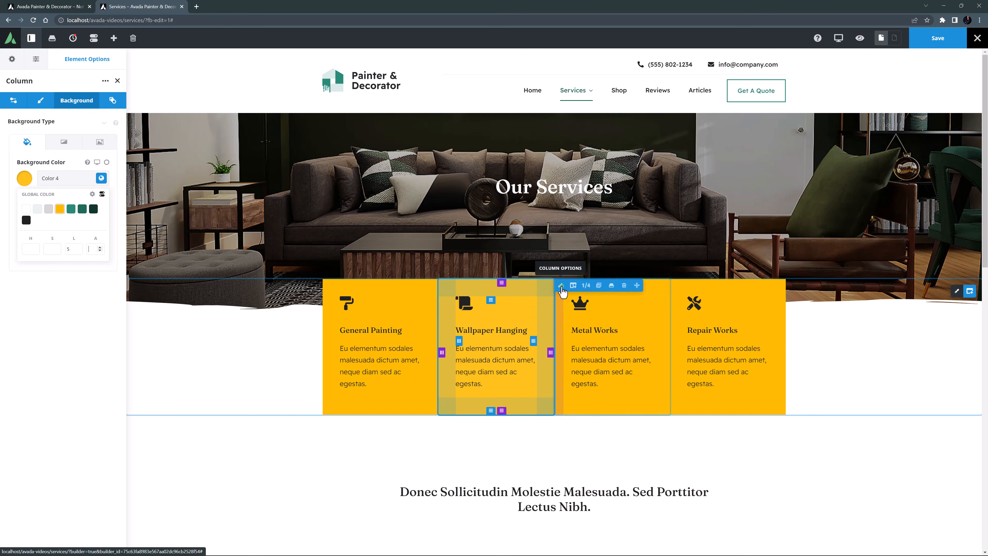
Set the lightness adjustment of the Metal Works column's Color 4 background to 10.
left_click(562, 286)
left_click(79, 101)
left_click(101, 178)
left_click(73, 250)
type("10")
key("Tab")
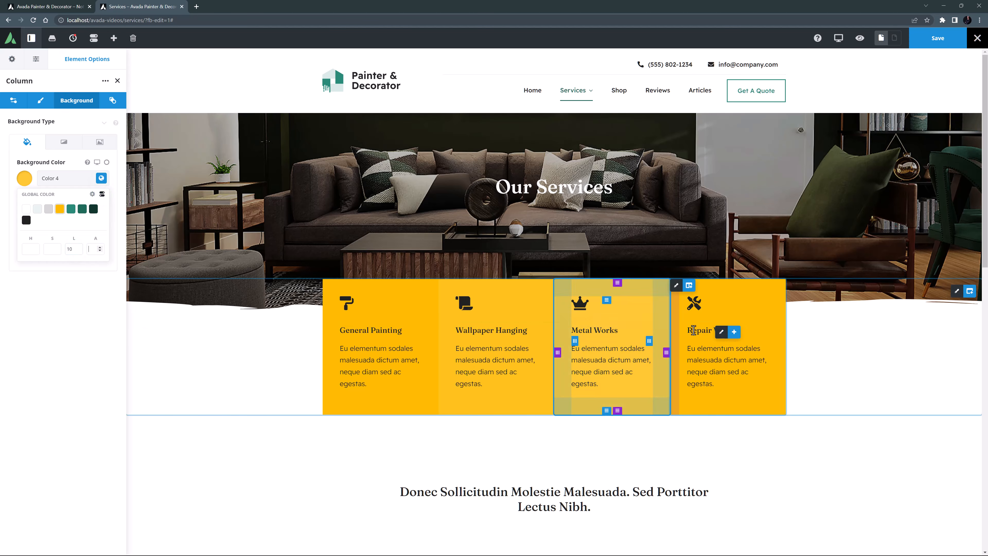
Set the lightness adjustment of the Repair Works column's Color 4 background to 15.
left_click(678, 287)
left_click(77, 100)
left_click(102, 178)
left_click(101, 194)
left_click(73, 250)
type("15")
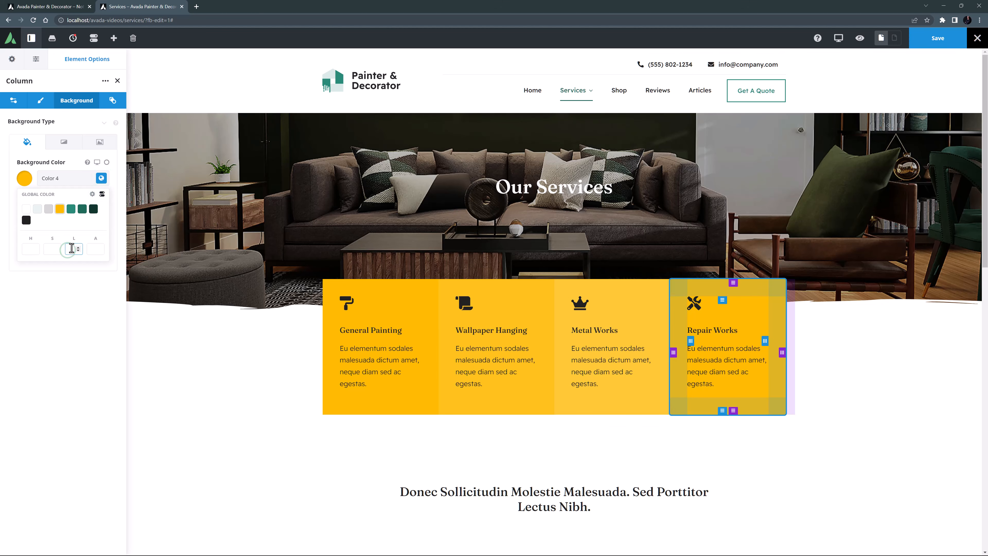
Rename the container below the four service columns as "Point of Difference".
left_click(117, 80)
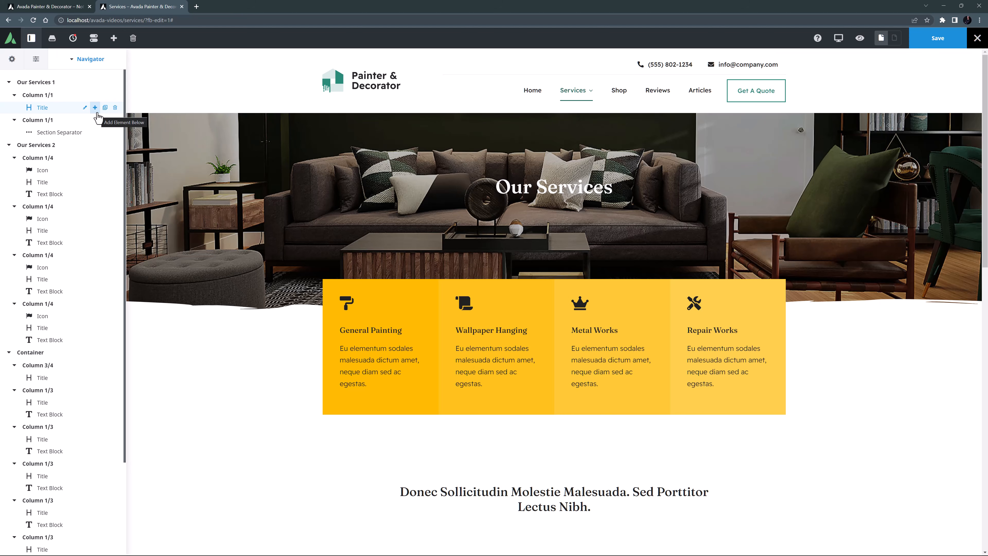
scroll(905, 417, "down", 4)
scroll(951, 322, "down", 1)
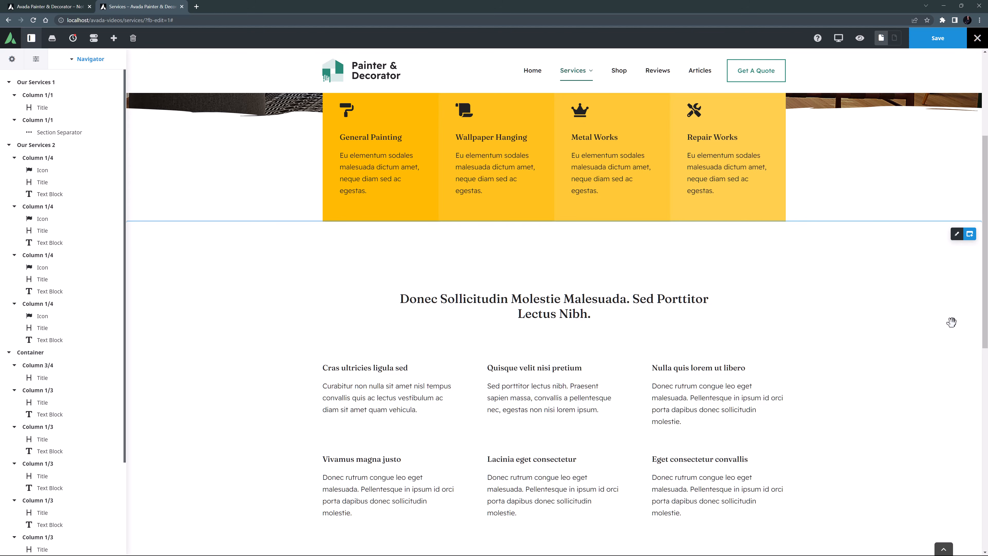
left_click(957, 235)
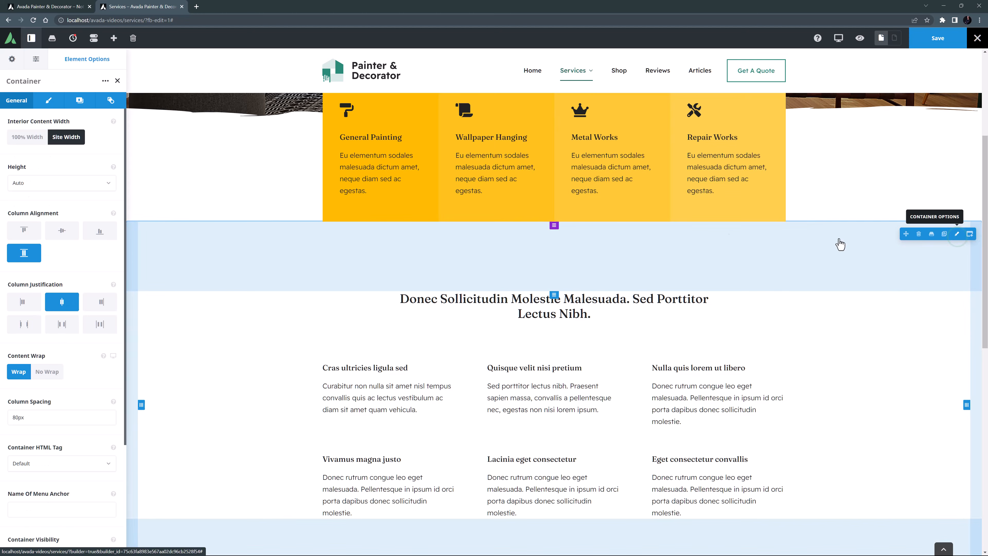
left_click(21, 84)
type("Point of Difference")
key("Tab")
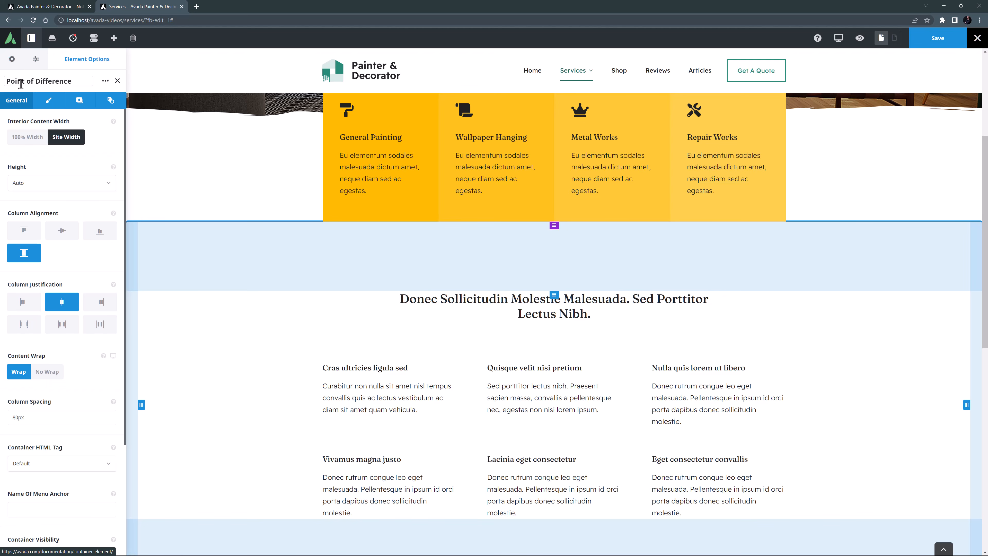
Set the Point of Difference container's top and bottom padding to 110px.
left_click(46, 102)
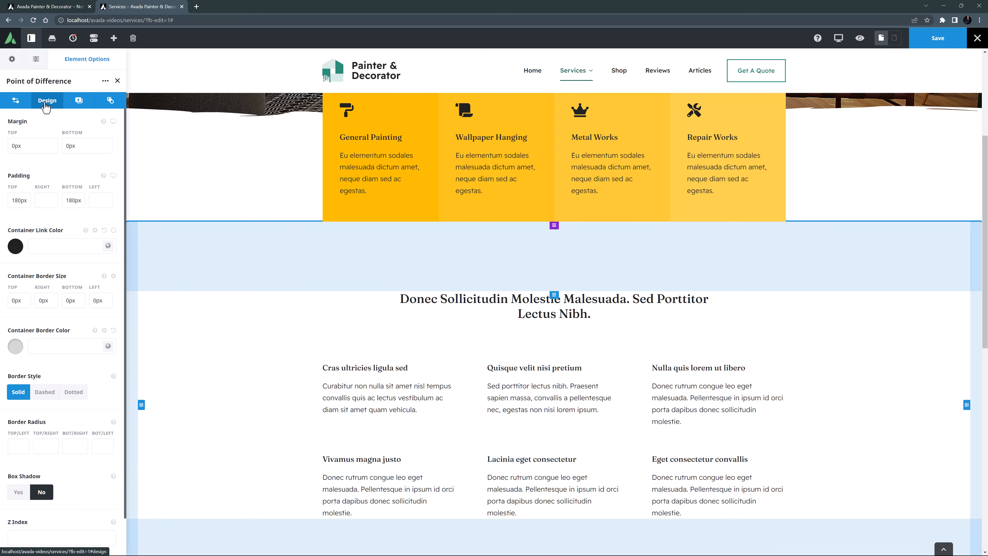
double_click(21, 200)
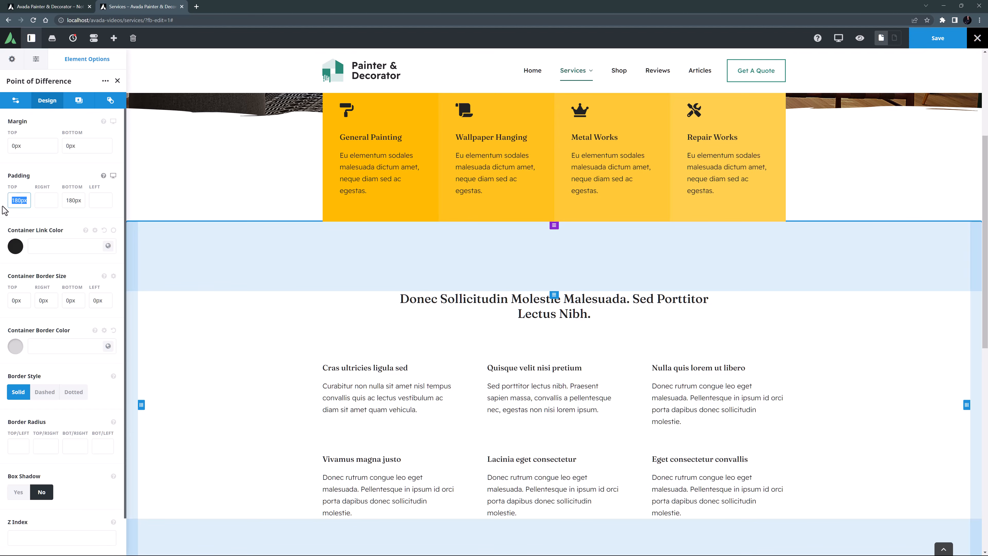
type("110px")
key("Tab")
key("Tab")
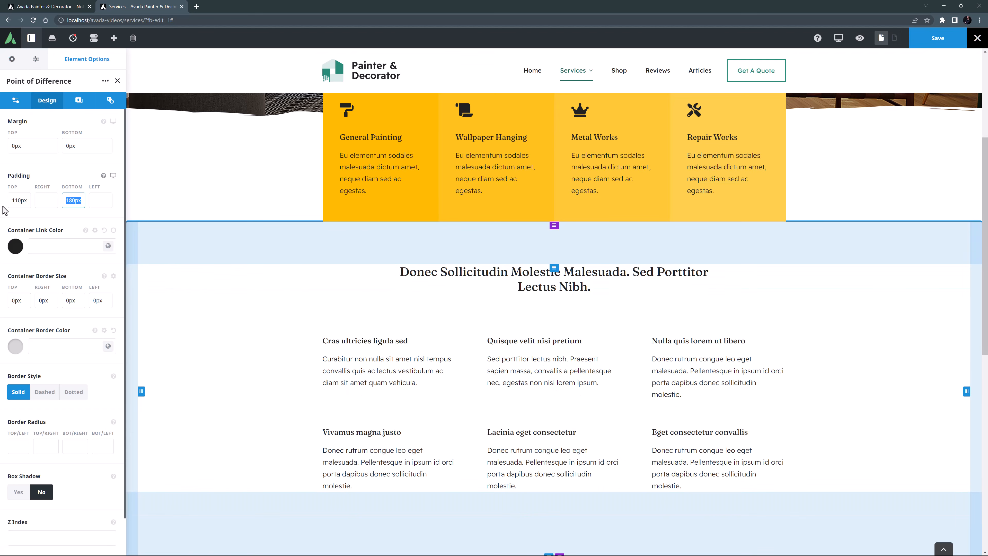
type("110px")
key("Tab")
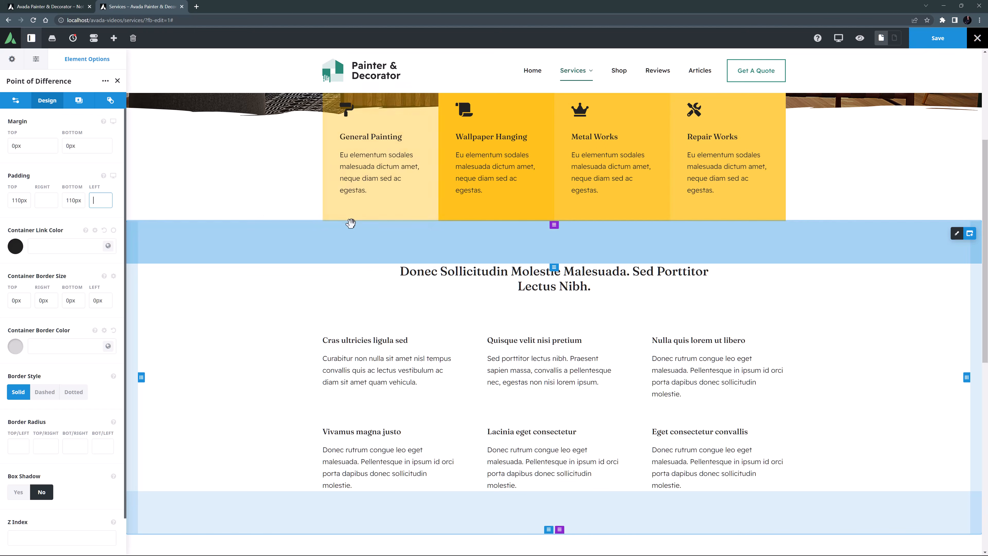
Insert the saved Our Services title column from the library at the start of the Point of Difference container, replacing the old 3/4 title column.
left_click(404, 271)
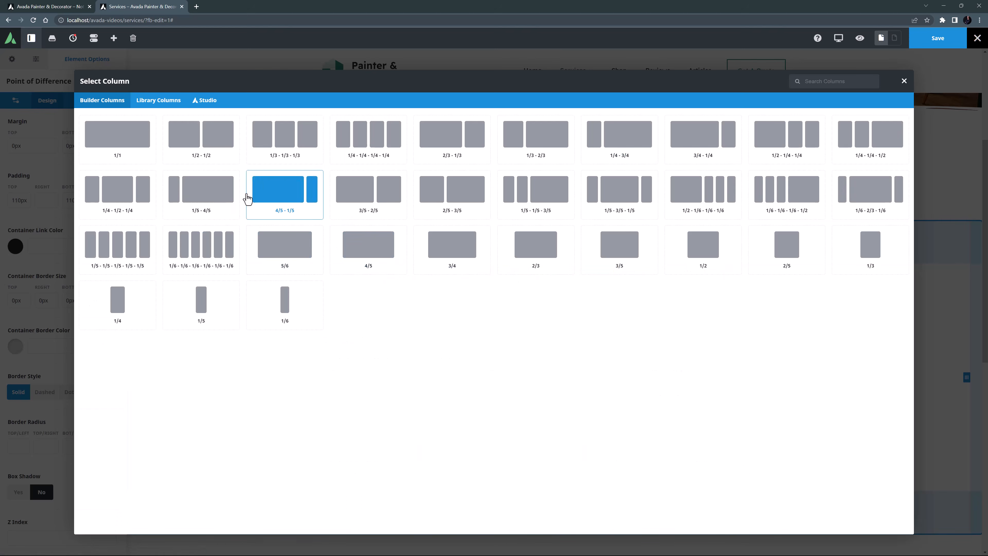
left_click(165, 102)
left_click(160, 133)
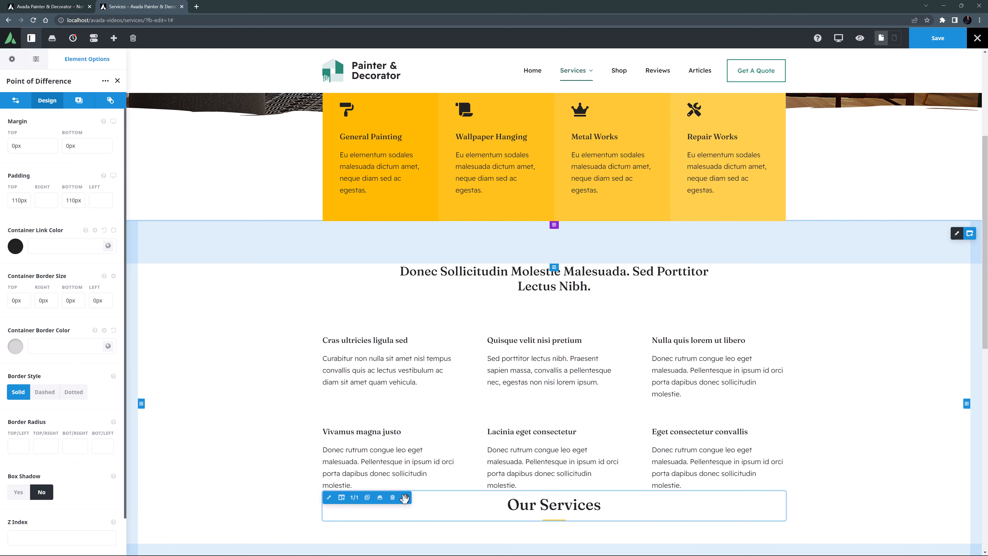
left_click_drag(405, 498, 400, 284)
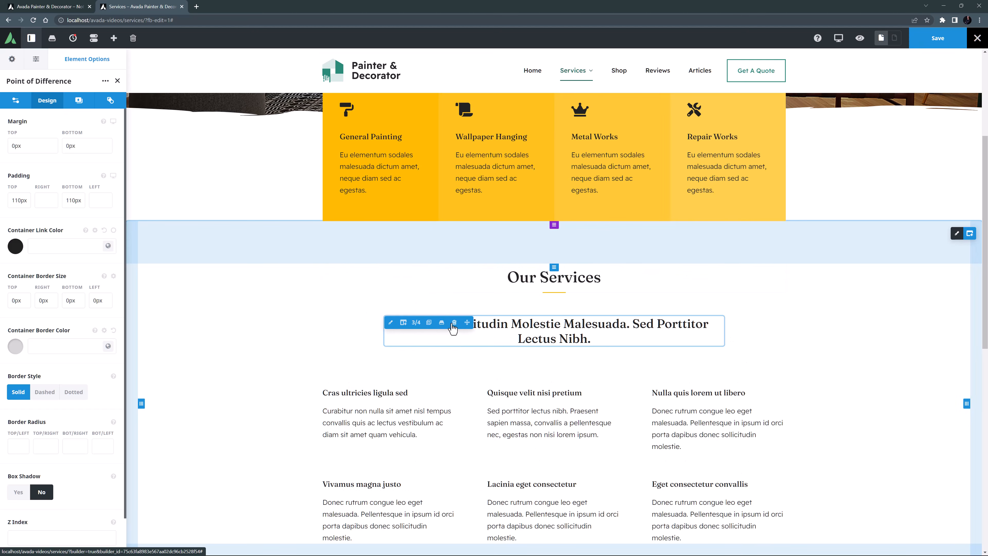
left_click(453, 327)
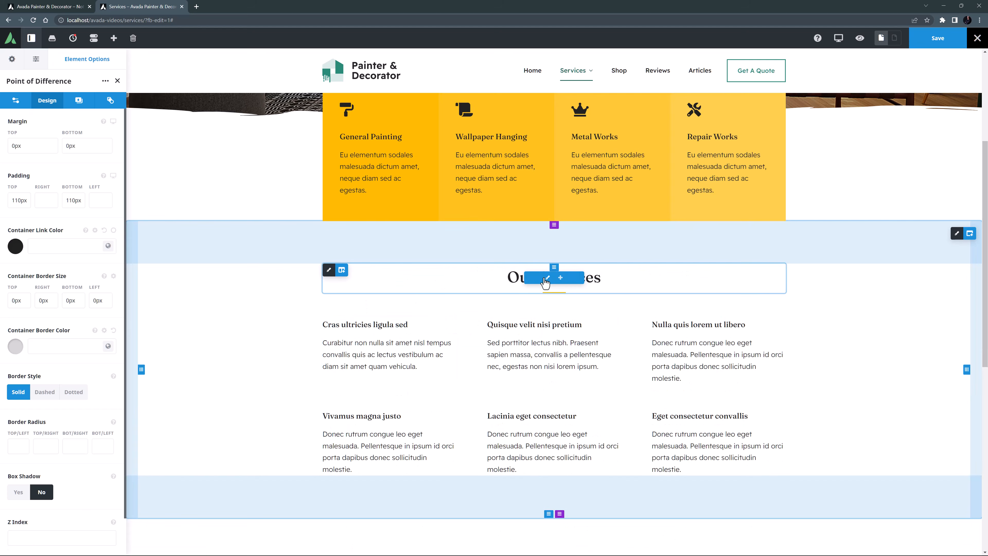
Change the inserted title's text to "Leading Decorators In New York, Providing High Quality Interior And Exterior Painting.".
left_click(547, 280)
left_click_drag(55, 233, 2, 228)
type("Leading Decorators In New York, Providing High Quality Interior And Exterior Painting.")
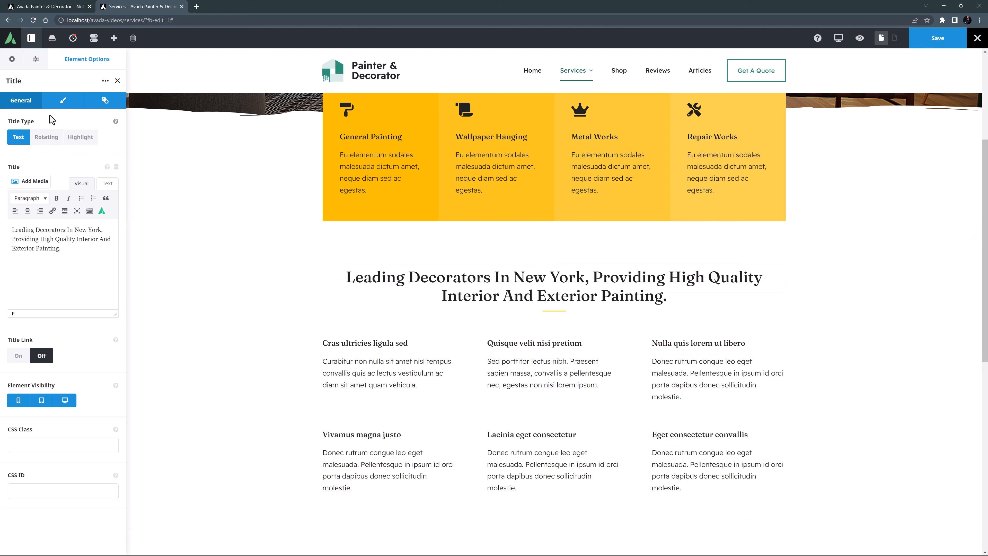
Set the Leading Decorators title's HTML heading tag to H3 and its column width to 3/4.
left_click(60, 101)
left_click(30, 186)
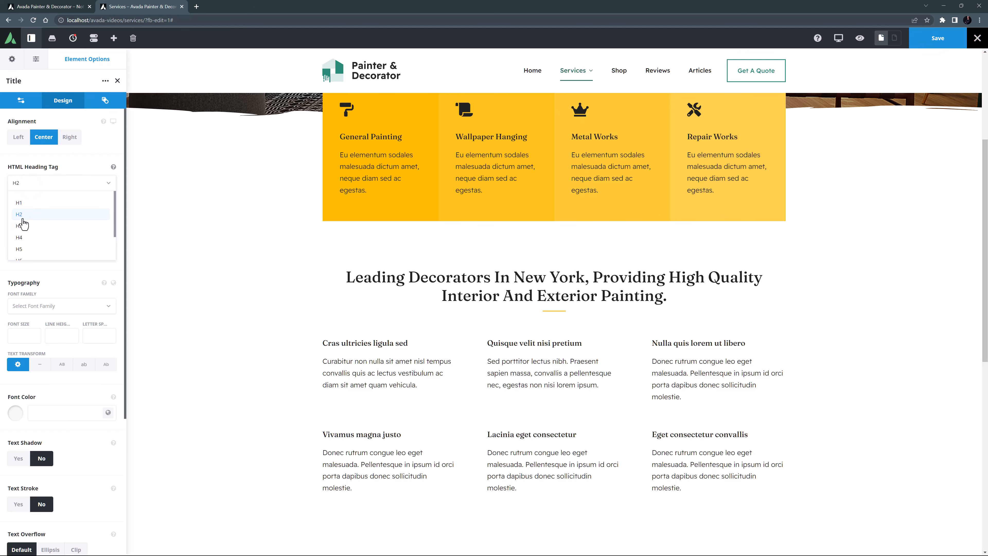
left_click(20, 226)
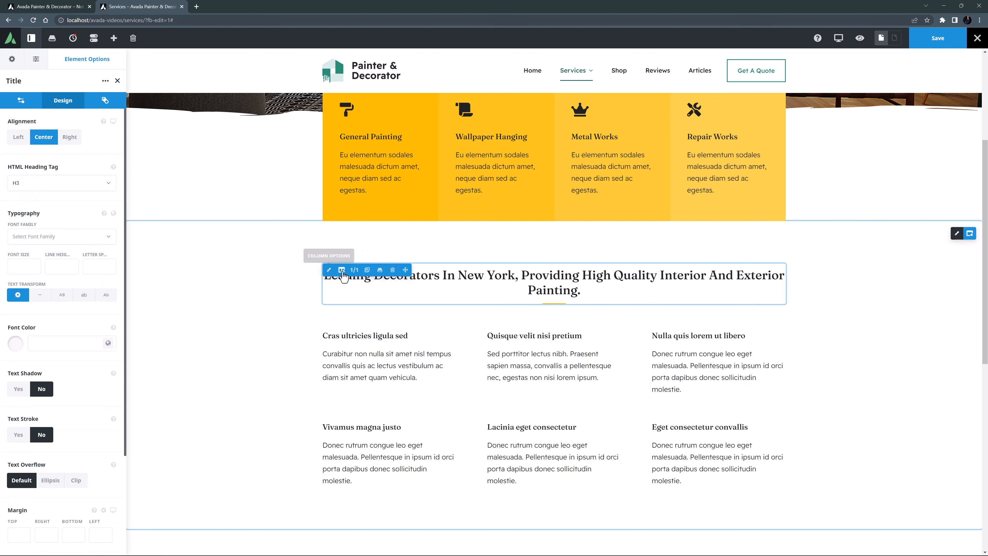
left_click(353, 272)
left_click(359, 255)
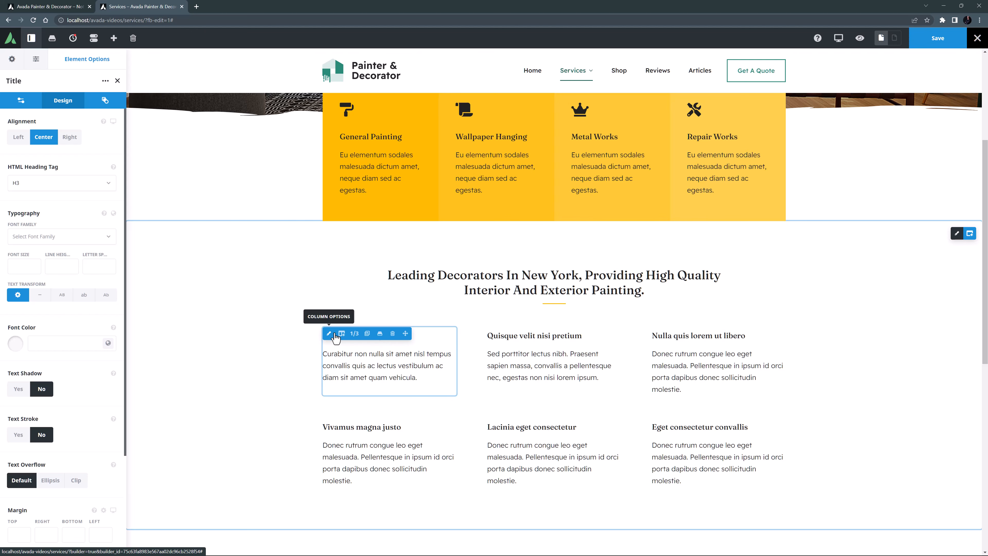
Delete the first two text columns under the Leading Decorators title and resize the remaining four columns to 1/2 width.
left_click(392, 334)
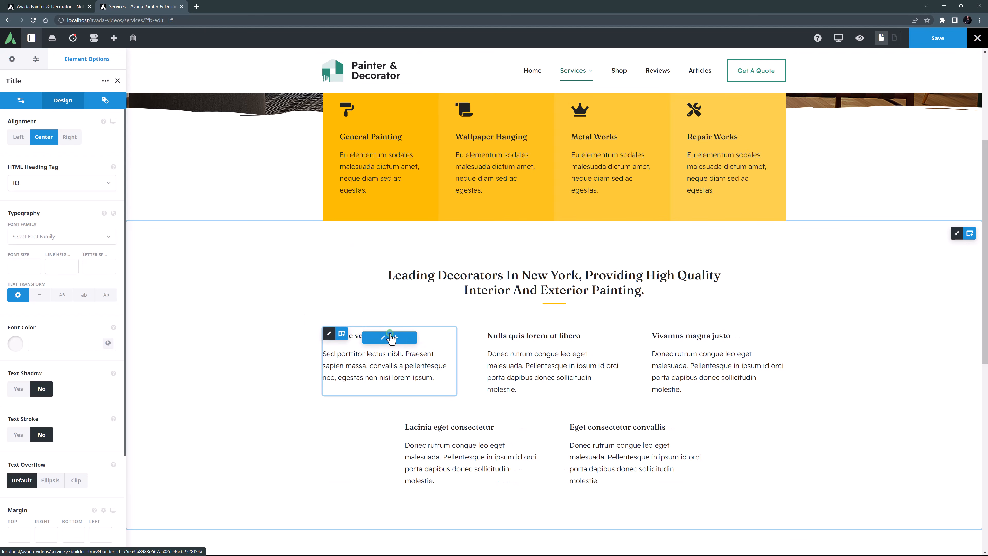
left_click(392, 334)
left_click(354, 334)
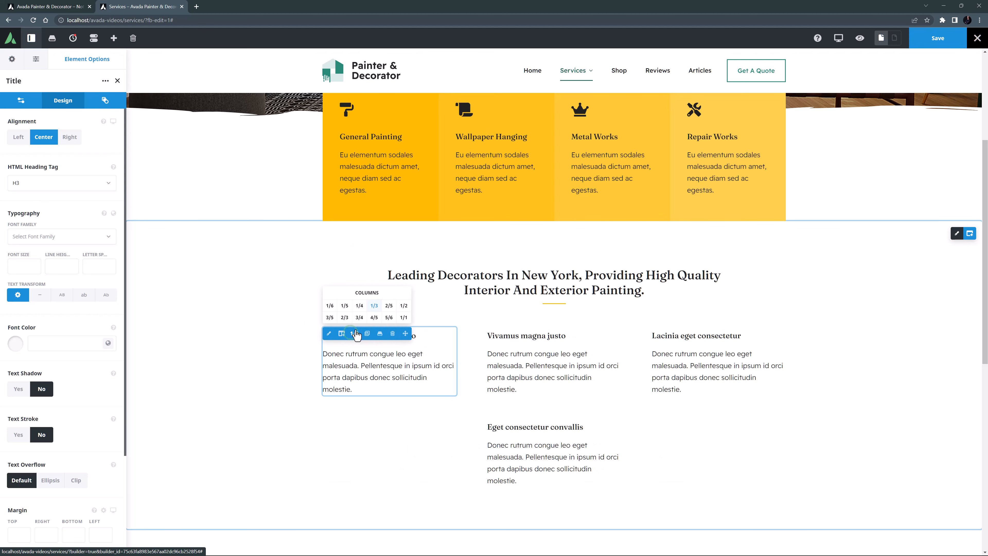
left_click(404, 304)
left_click(642, 334)
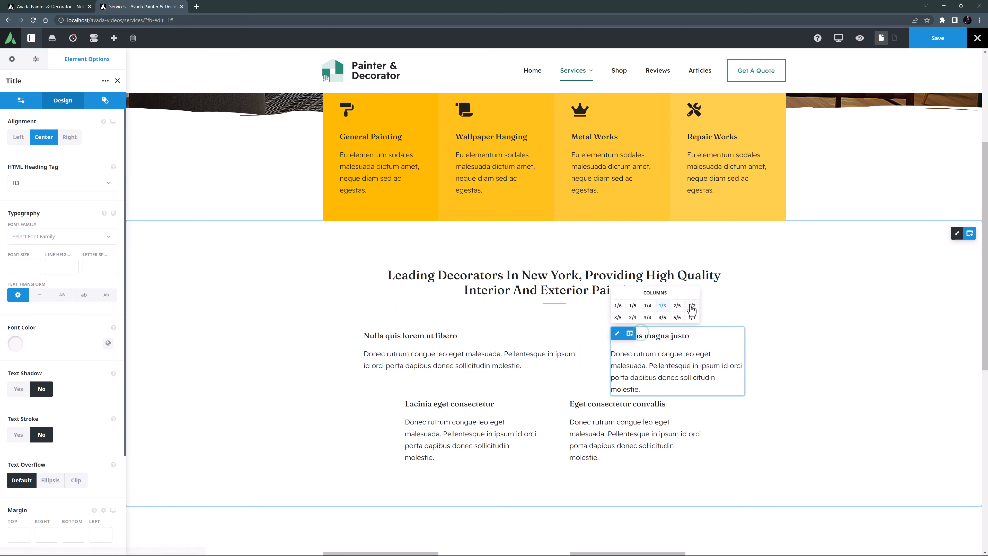
left_click(693, 303)
left_click(435, 403)
left_click(486, 374)
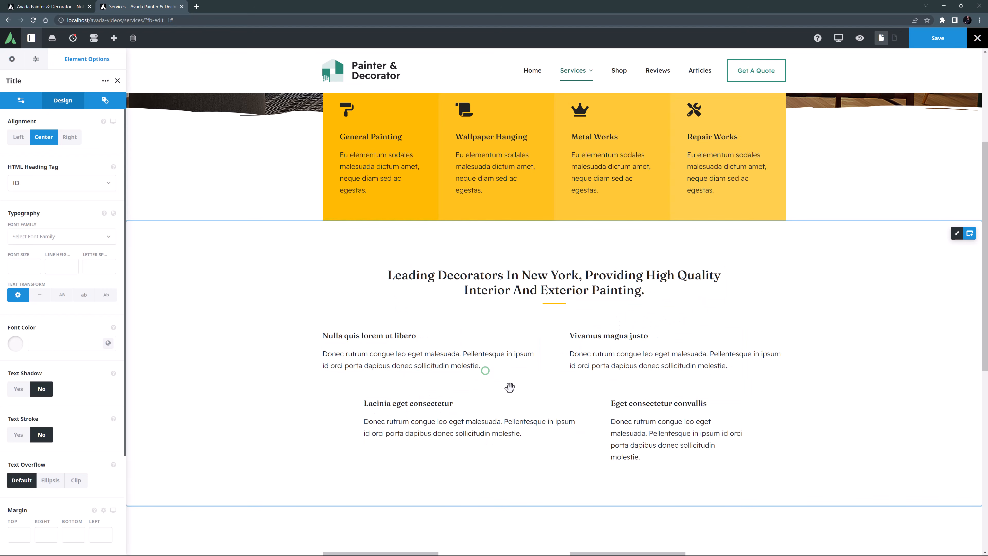
left_click(643, 403)
left_click(692, 373)
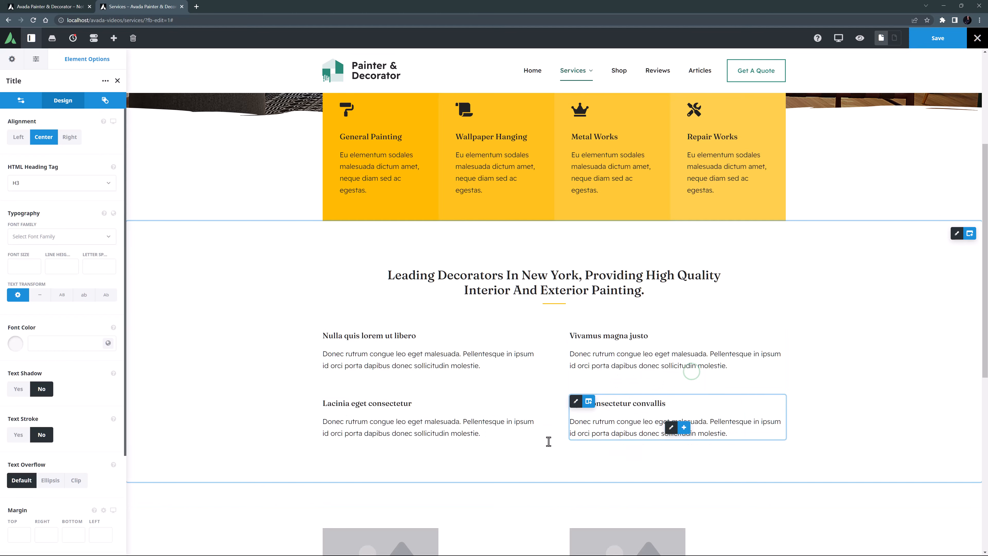
Change the "Nulla quis lorem ut libero" title to "Competitive Quotes" and set its HTML heading tag to H4.
left_click(425, 337)
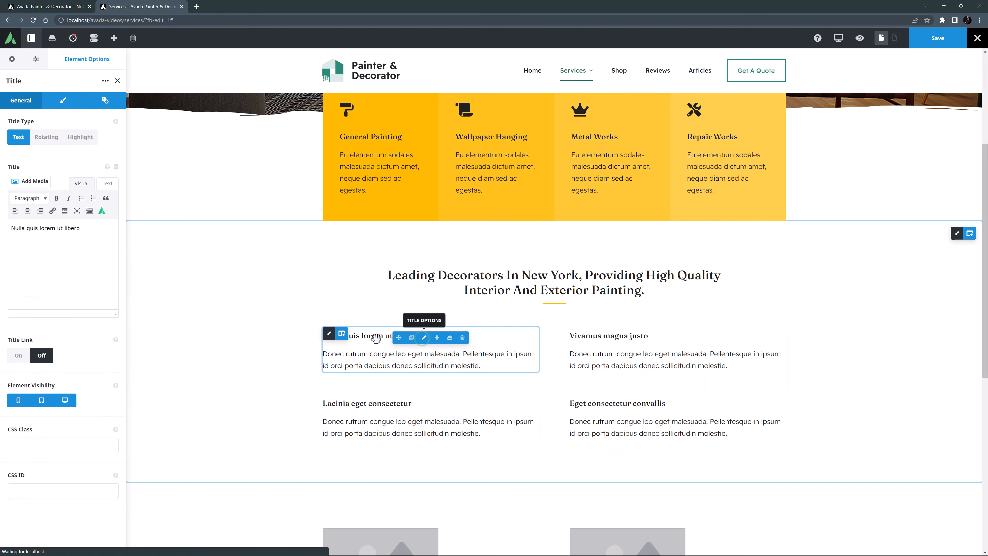
triple_click(88, 230)
type("Competitive Quotes")
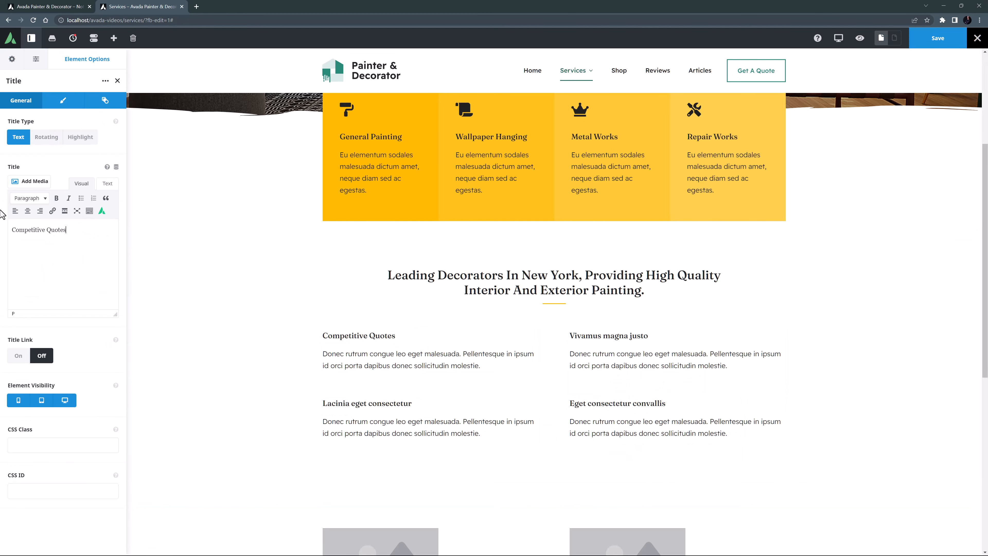
left_click(61, 104)
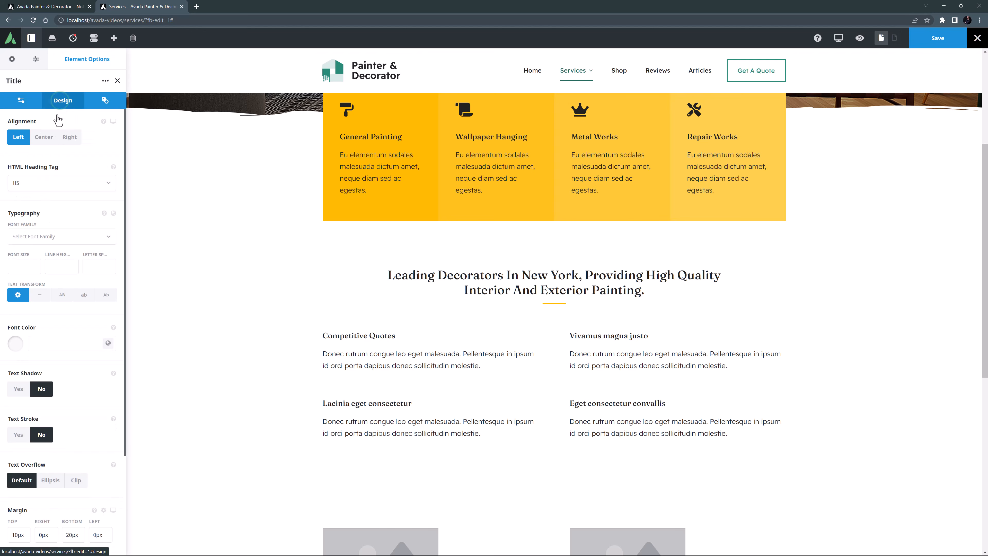
left_click(43, 183)
left_click(36, 238)
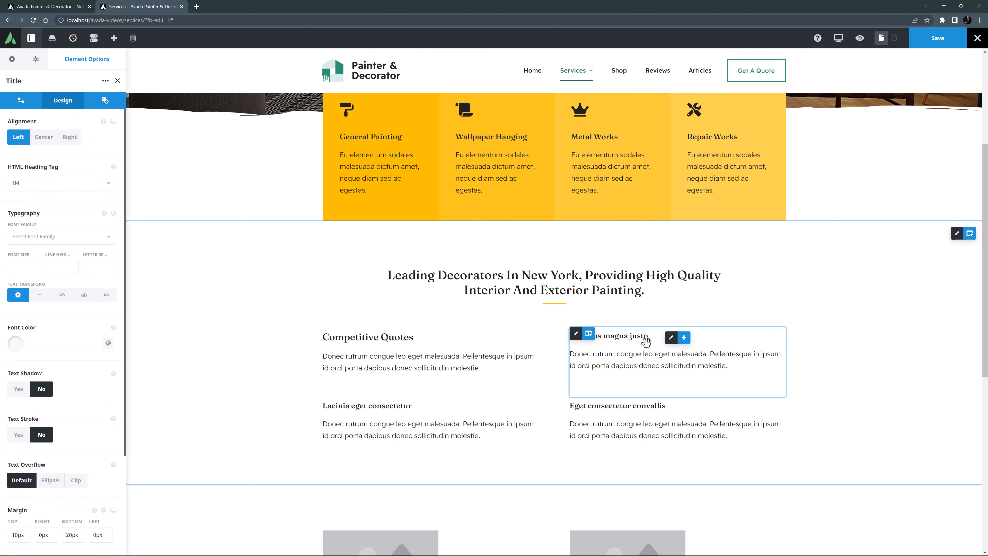
Change the other three column titles to H4 headings reading "5 Year, Money Back Guarantee", "Only Premium Products Used" and "Full On-Site Insurance".
left_click(669, 337)
triple_click(80, 230)
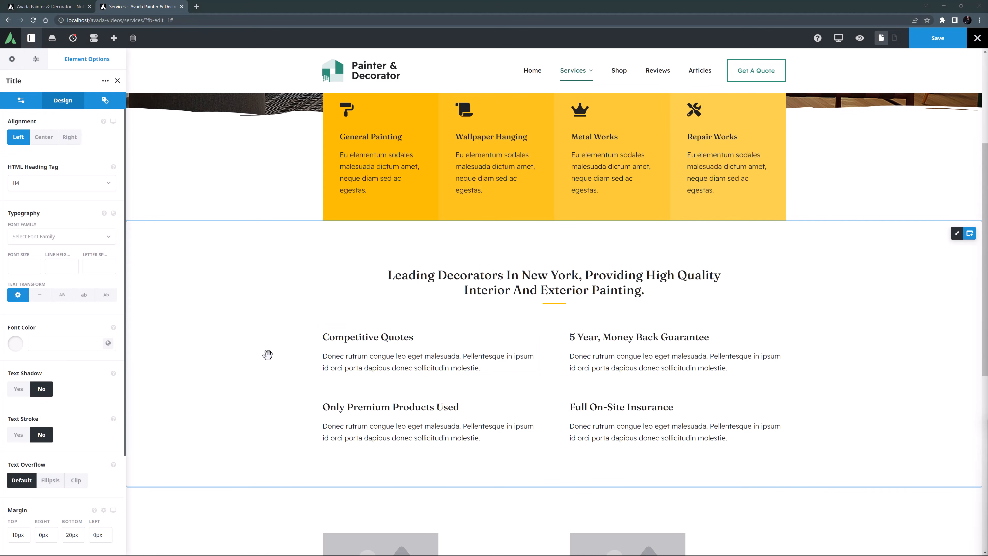
Append to both upper-row columns the paragraph "Curabitur non nulla sit amet nisl tempus convallis quis ac lectus vestibulum ac diam sit amet quam vehicula.".
left_click(487, 369)
key("Return")
type("Curabitur non nulla sit amet nisl tempus convallis quis ac lectus vestibulum ac diam sit amet quam vehicula.")
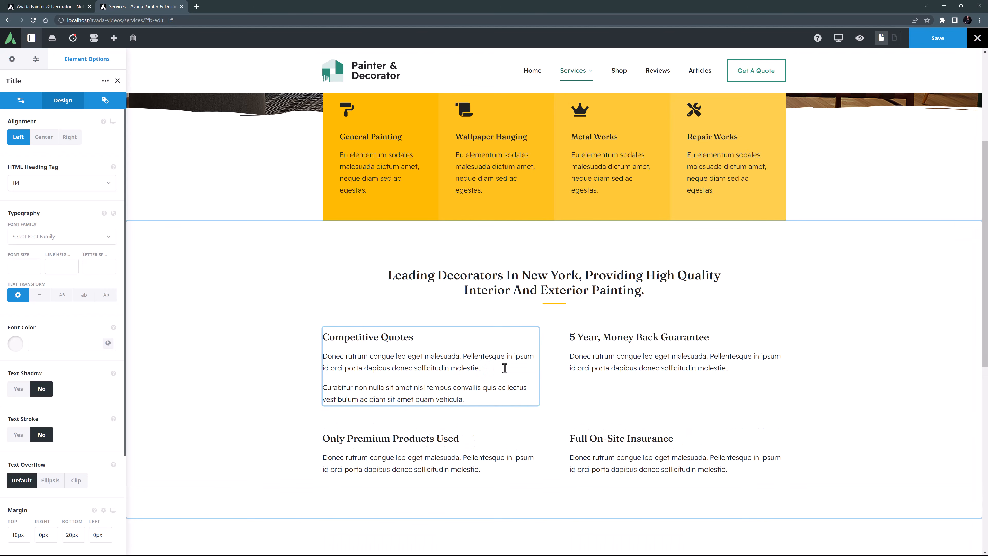
left_click(745, 364)
key("Return")
type("Curabitur non nulla sit amet nisl tempus convallis quis ac lectus vestibulum ac diam sit amet quam vehicula.")
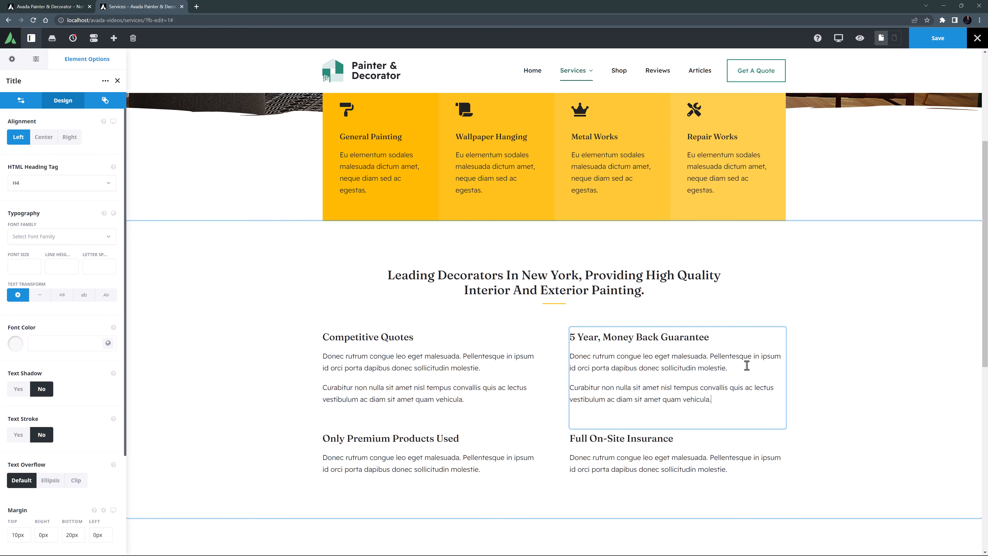
Append to both lower-row columns the paragraph "Sed porttitor lectus nibh. Praesent sapien massa, convallis a pellentesque nec, egestas non nisi lorem ipsum.".
left_click(504, 469)
key("Return")
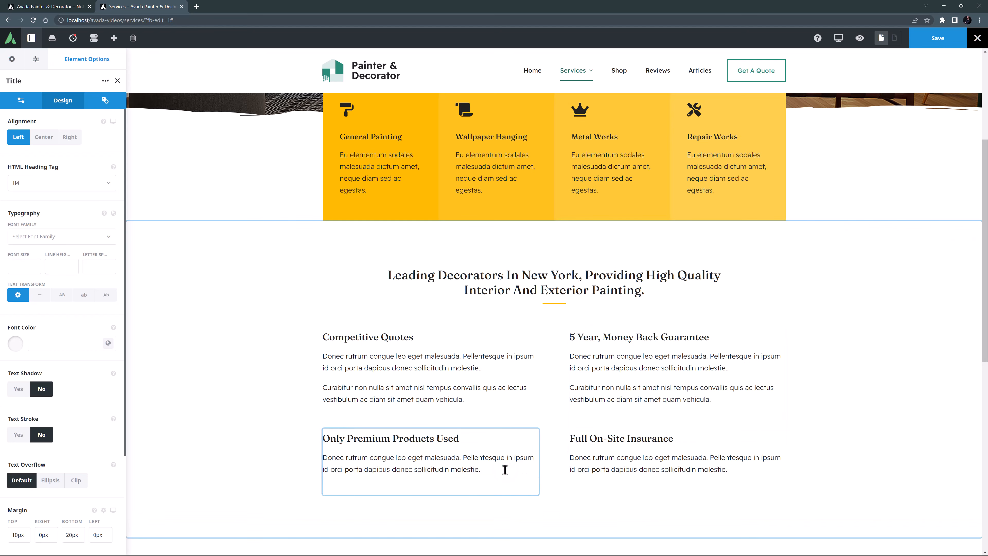
type("Sed porttitor lectus nibh. Praesent sapien massa, convallis a pellentesque nec, egestas non nisi lorem ipsum.")
left_click(700, 470)
key("Return")
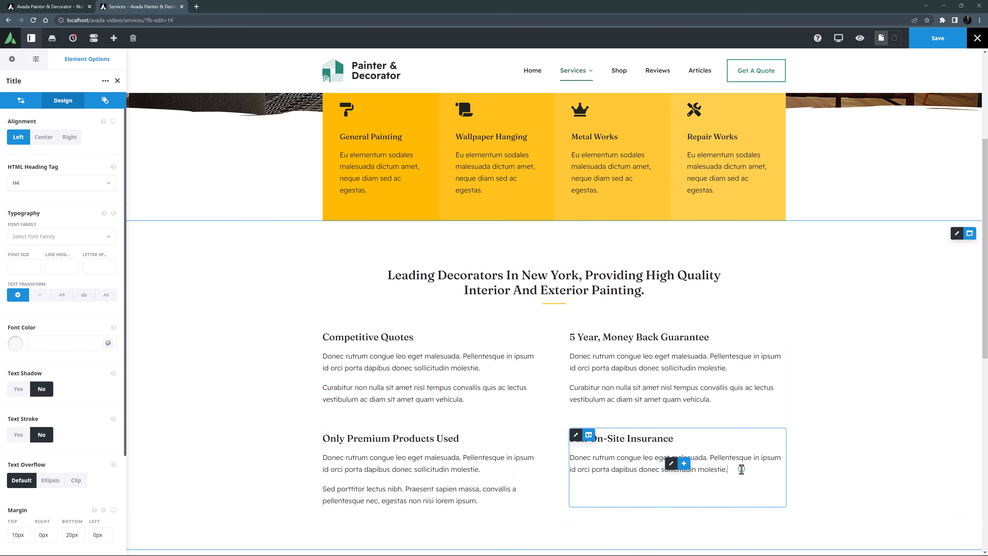
type("Sed porttitor lectus nibh. Praesent sapien massa, convallis a pellentesque nec, egestas non nisi lorem ipsum.")
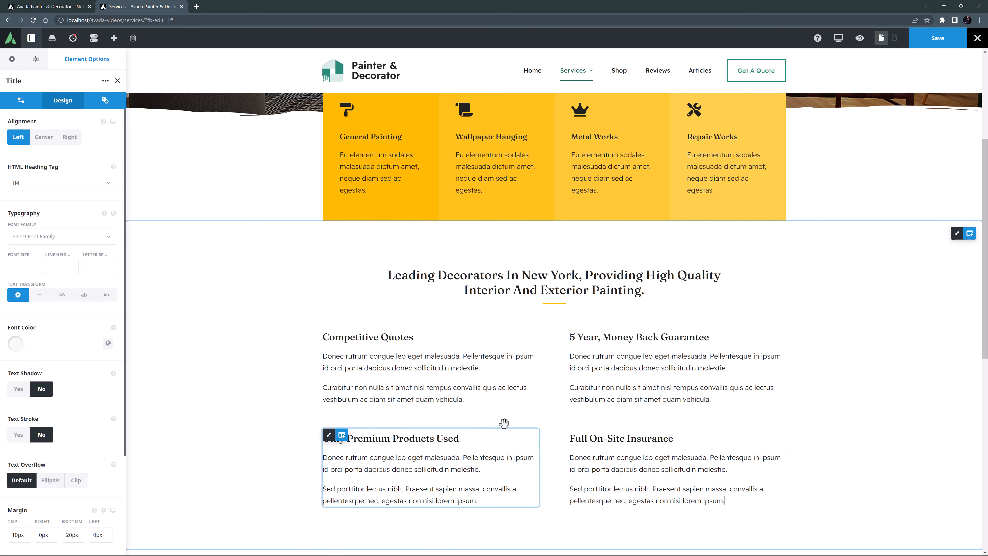
left_click(260, 375)
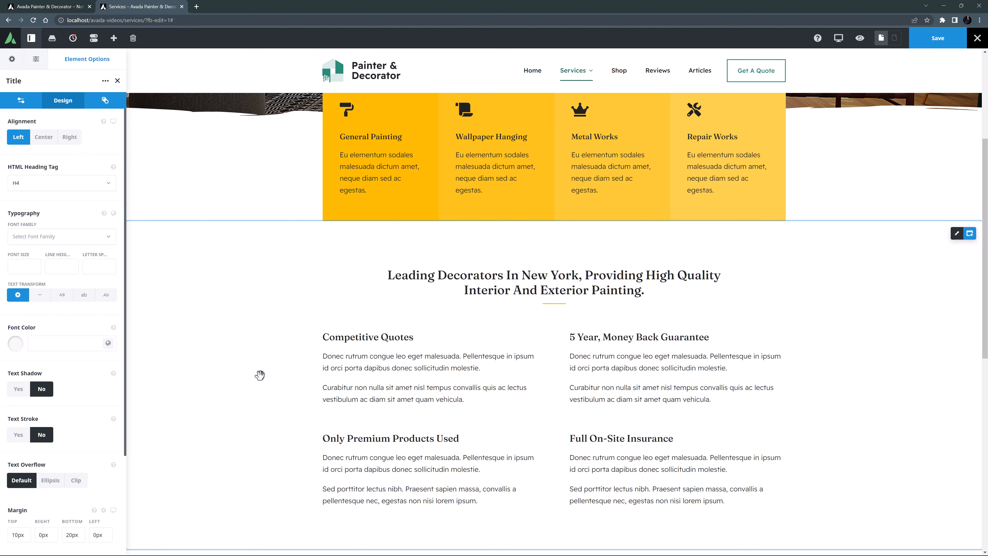
Replace the "Mobile application" placeholder image with services1.jpg from the media library.
scroll(260, 375, "down", 8)
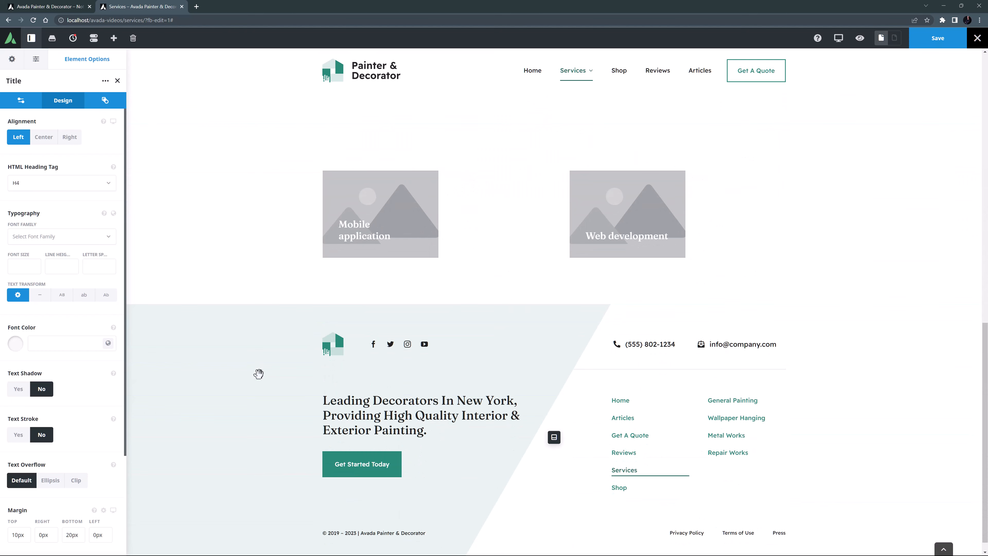
mouse_move(356, 223)
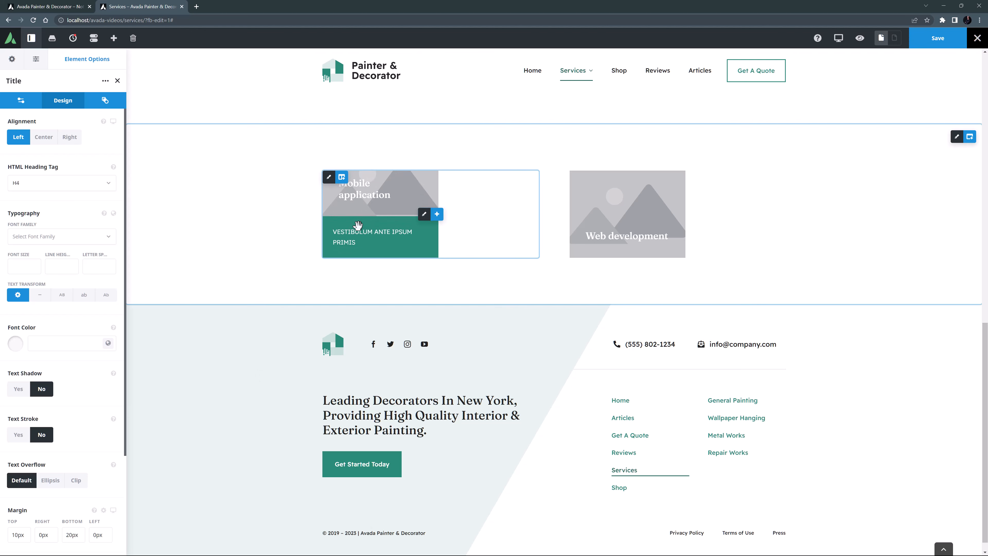
mouse_move(424, 219)
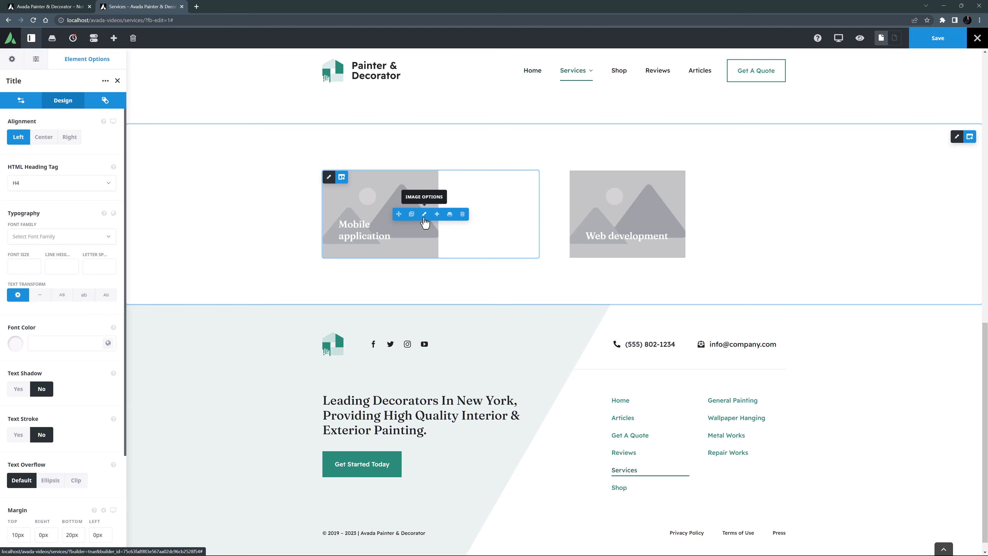
left_click(424, 214)
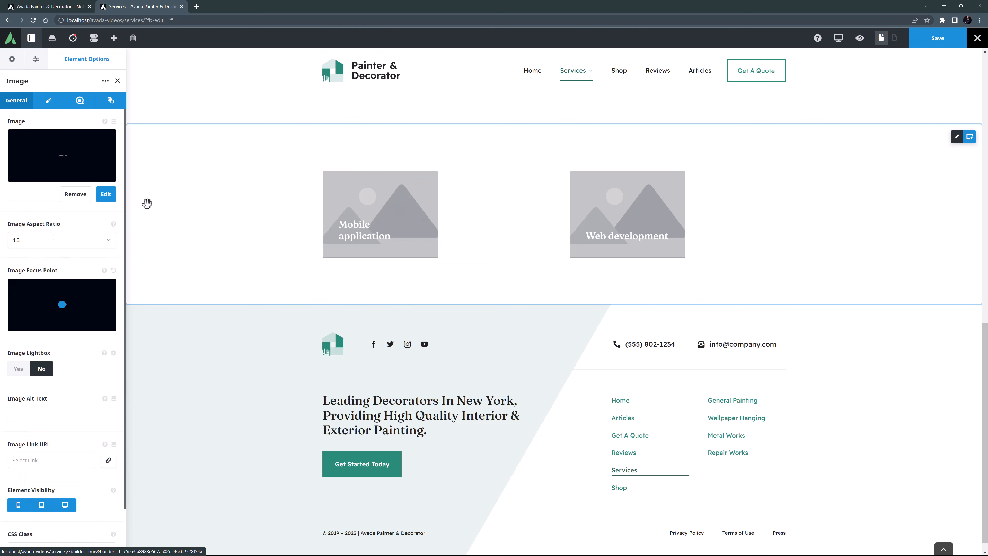
left_click(76, 195)
left_click(61, 162)
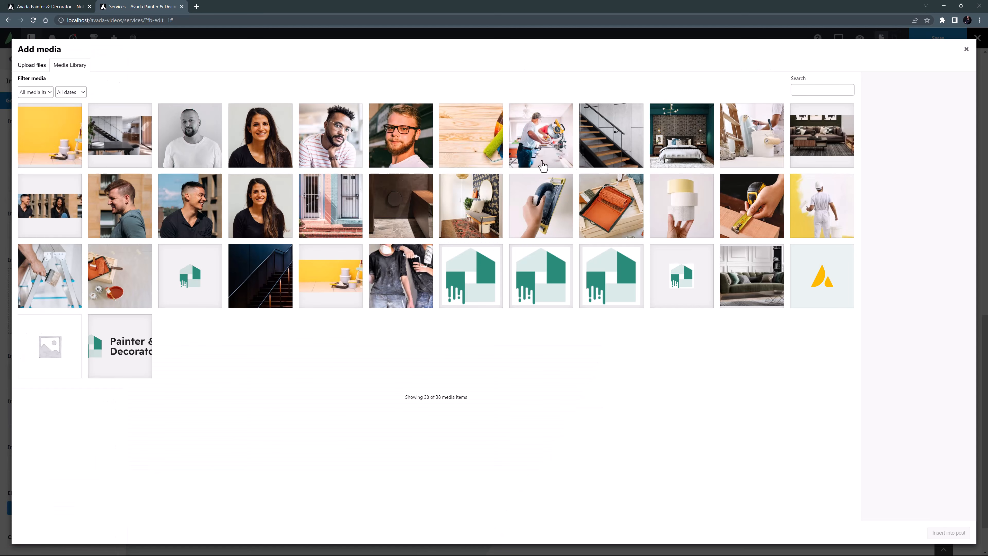
left_click(752, 153)
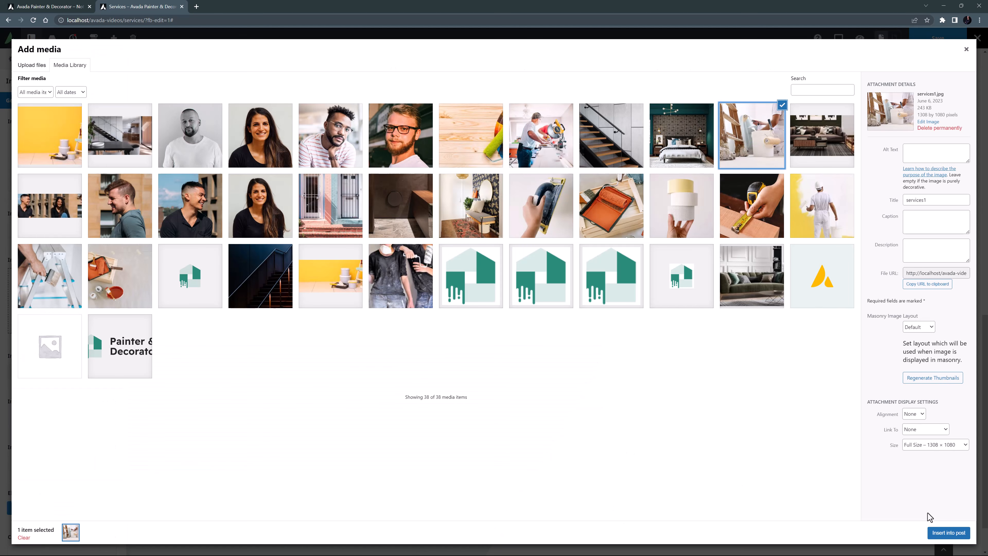
left_click(944, 534)
Link the services1.jpg image to the existing General Painting page.
scroll(67, 350, "down", 3)
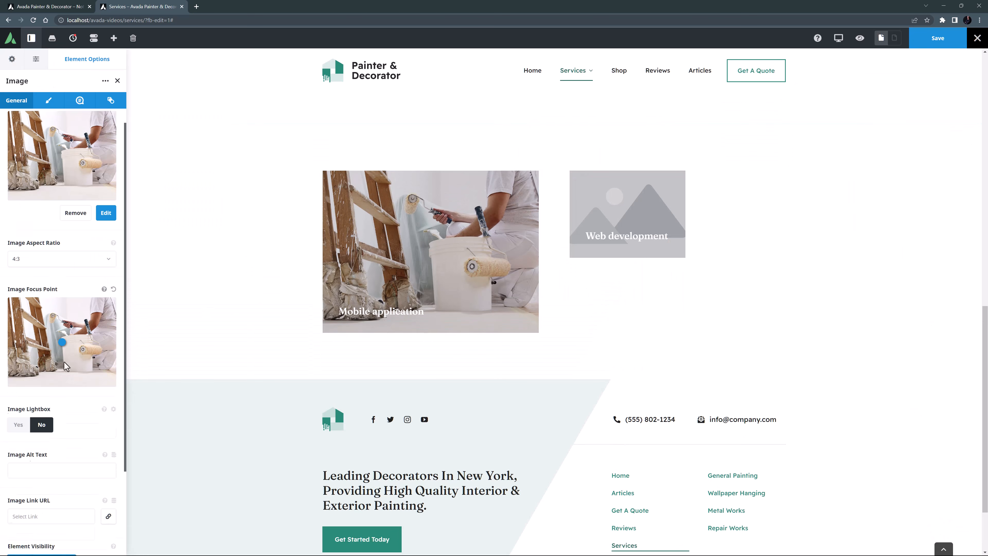
left_click(109, 405)
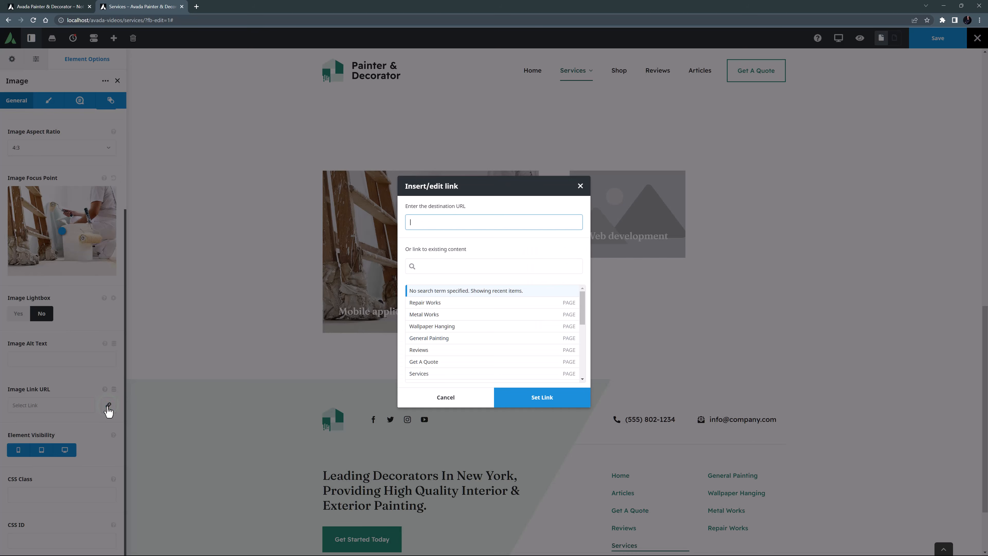
left_click(457, 338)
left_click(513, 395)
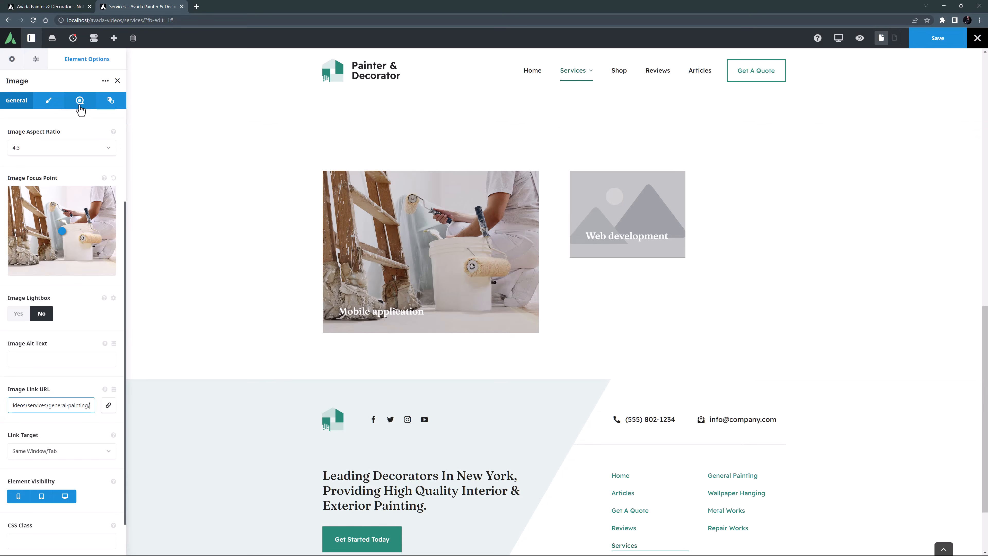
Change the image's caption title to "General Painting" and set its title heading tag to H3.
left_click(79, 102)
triple_click(64, 183)
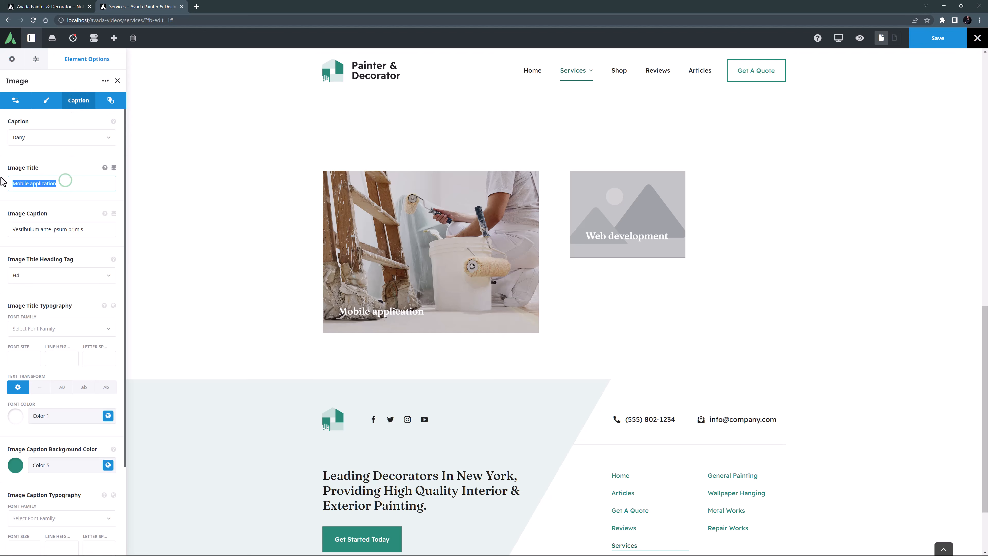
key("BackSpace")
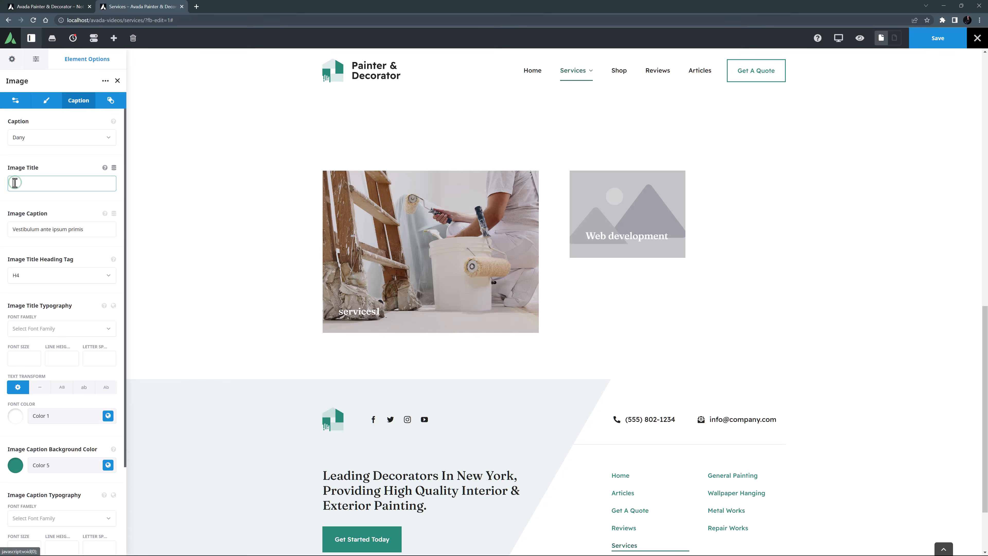
left_click(14, 183)
type("General Painting")
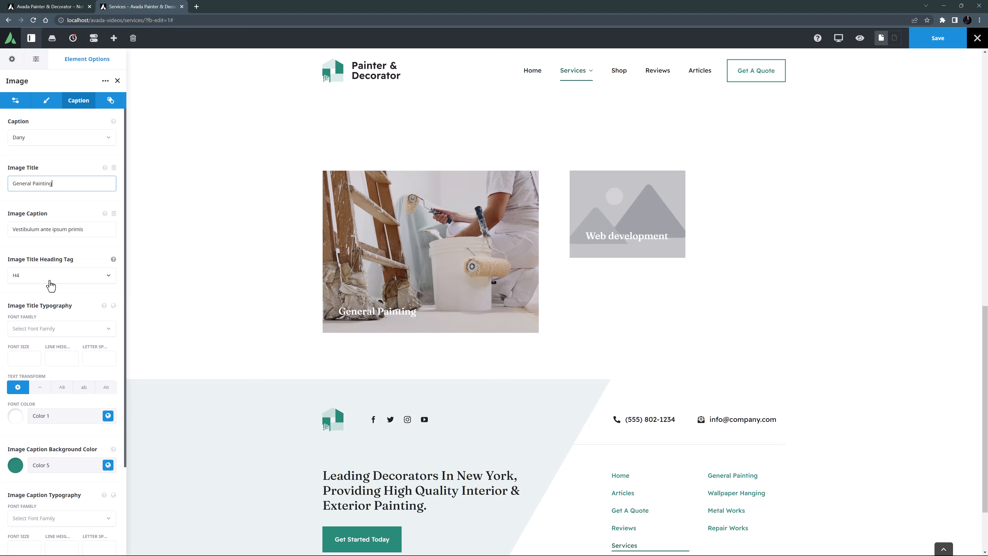
mouse_move(340, 277)
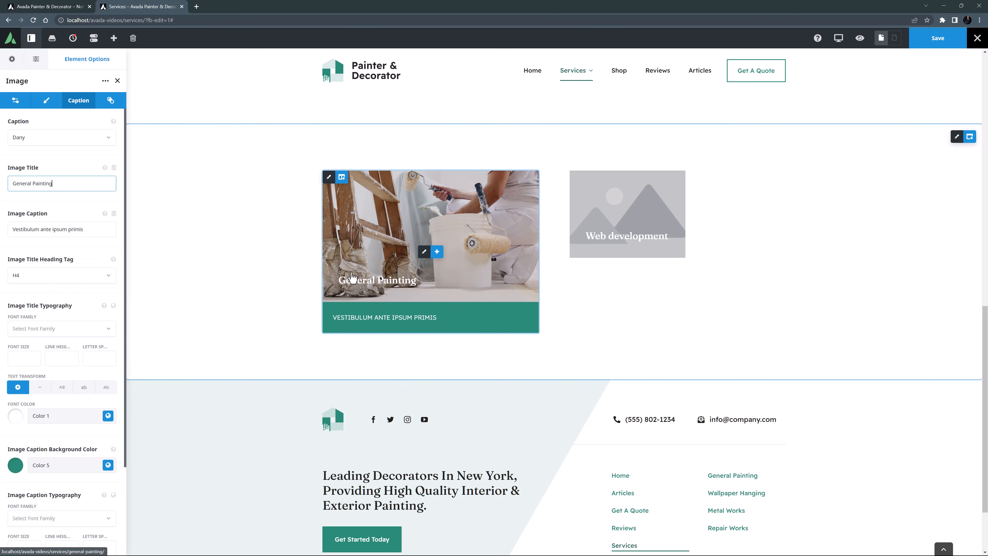
left_click(71, 281)
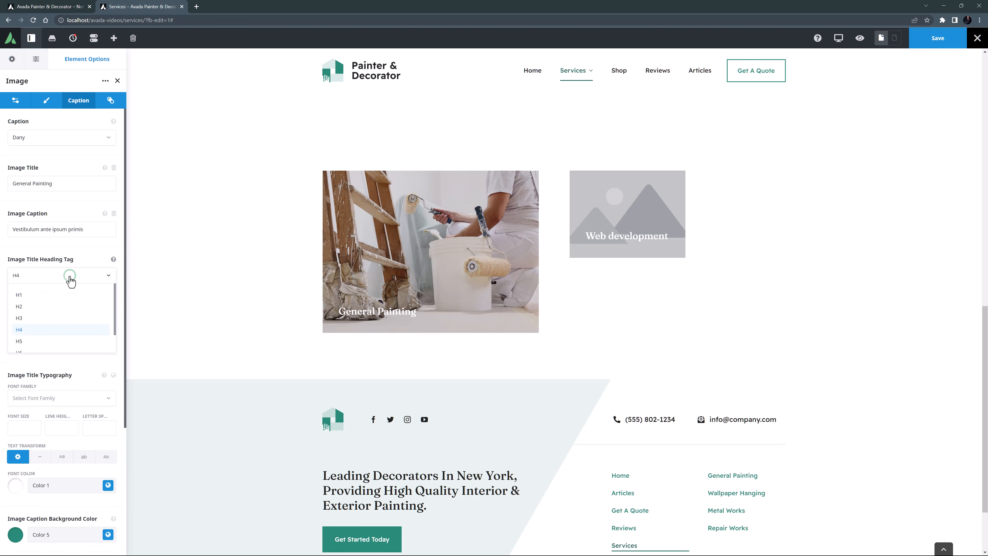
left_click(29, 318)
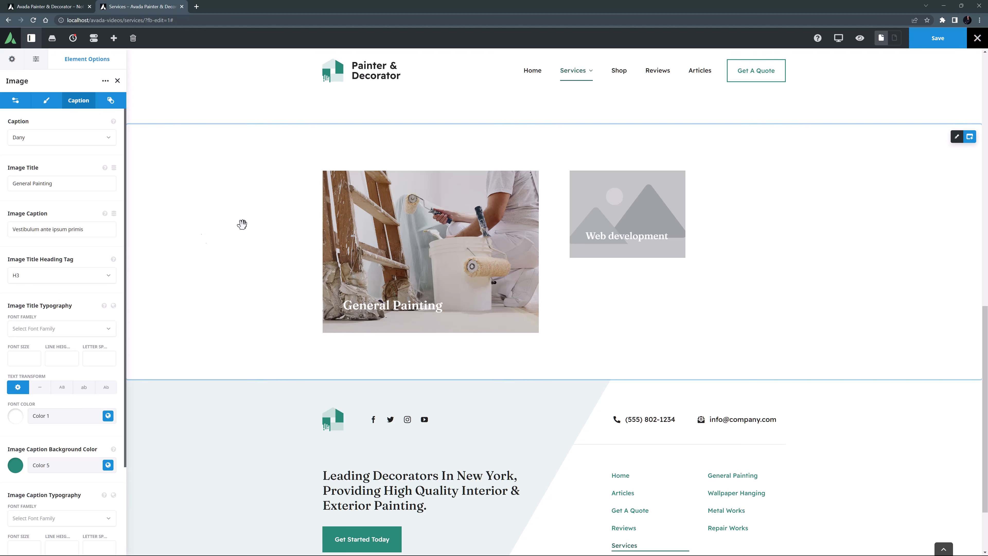
Set the bottom margin of the General Painting image's column to 70px.
left_click(336, 176)
left_click(47, 101)
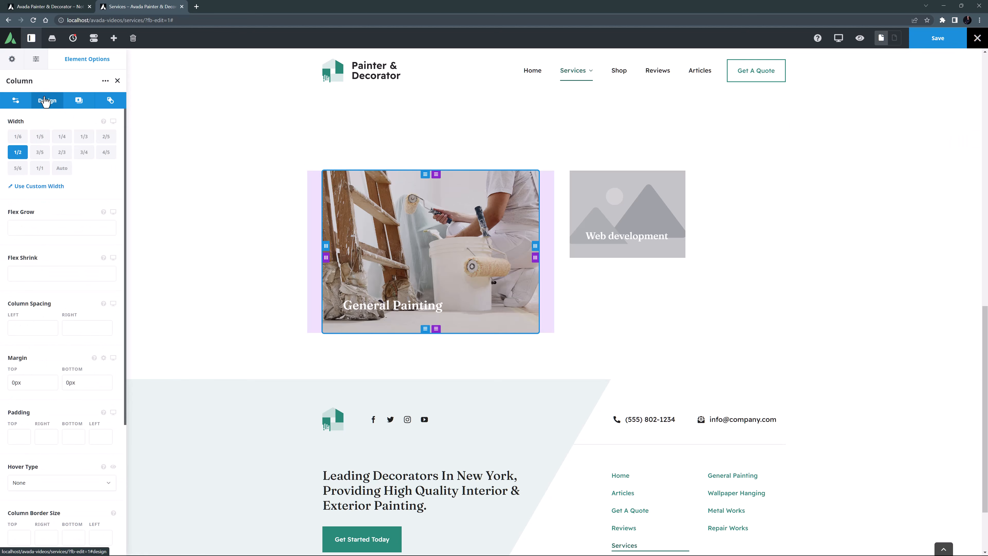
left_click(73, 382)
double_click(67, 383)
type("70px")
key("Tab")
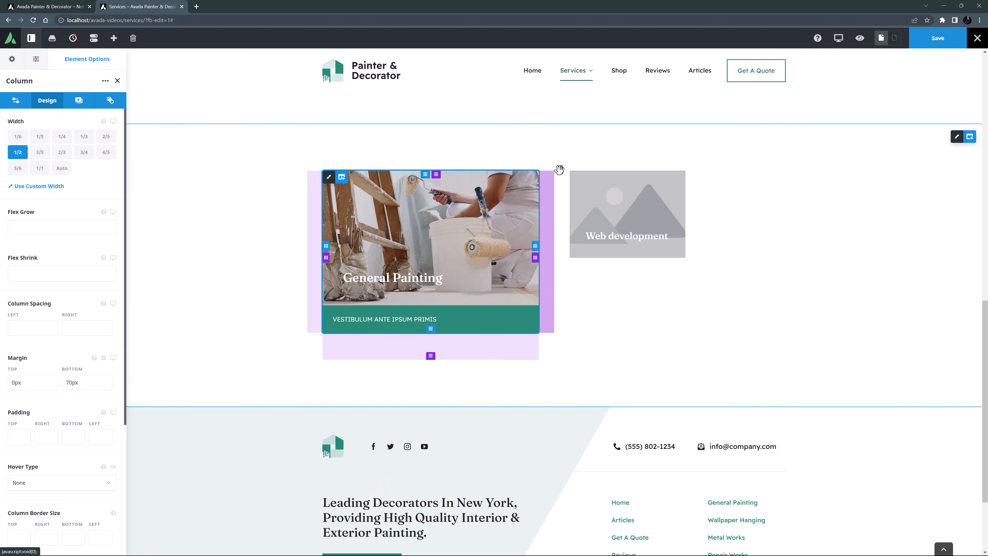
Delete the Web development column and clone the General Painting column three times.
mouse_move(582, 180)
left_click(637, 176)
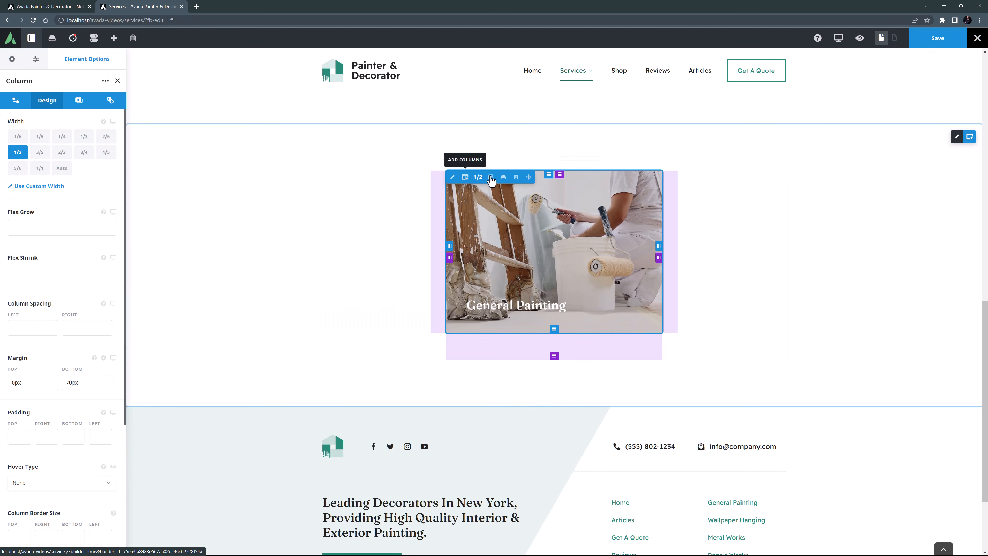
left_click(489, 179)
left_click(367, 178)
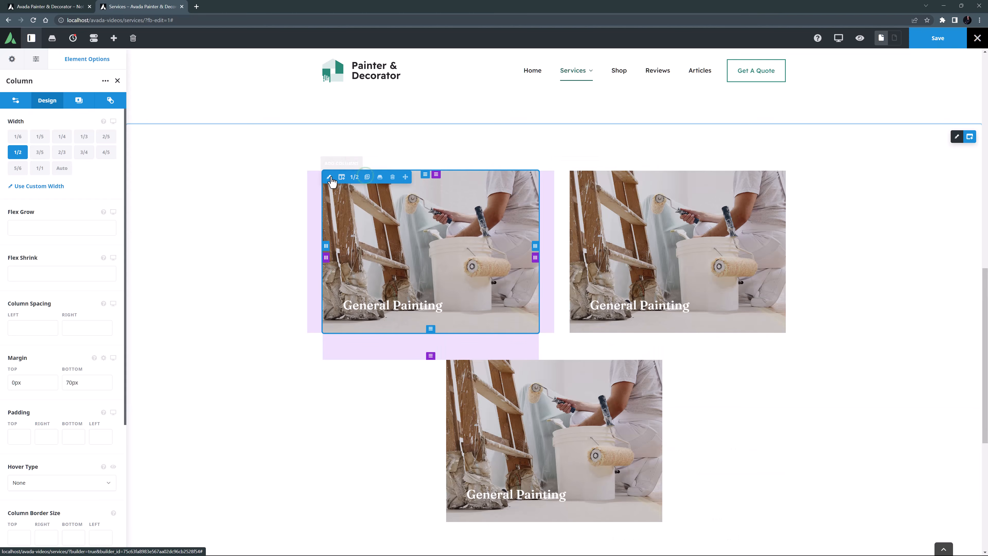
left_click(367, 178)
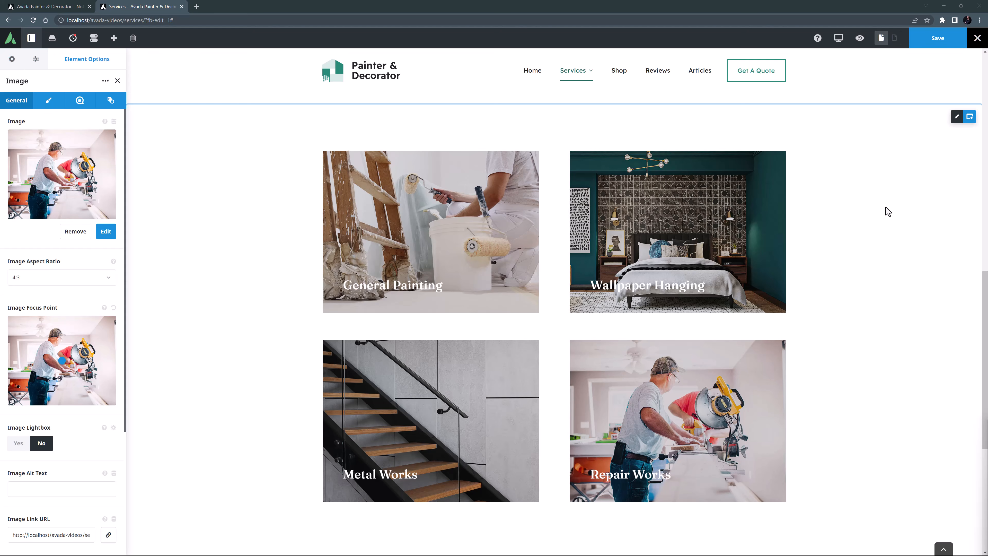
Set the service images container's top padding to 0px and its bottom padding to 40px.
scroll(885, 210, "up", 5)
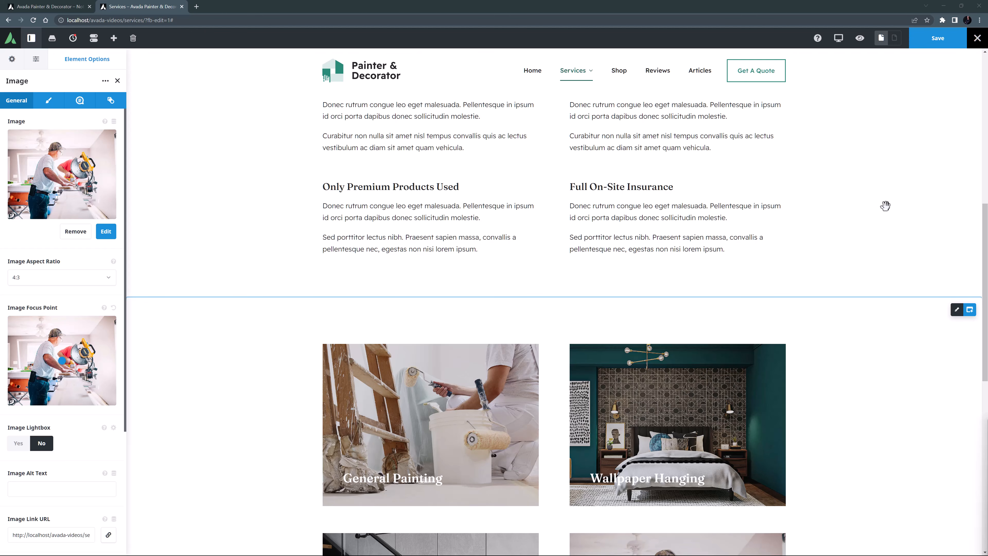
left_click(957, 312)
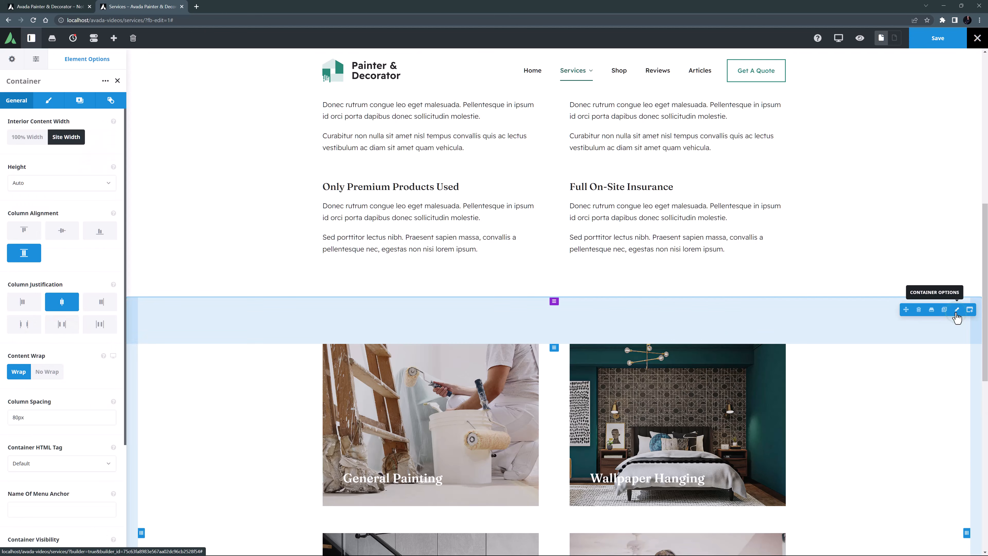
left_click_drag(554, 347, 548, 317)
scroll(470, 241, "down", 6)
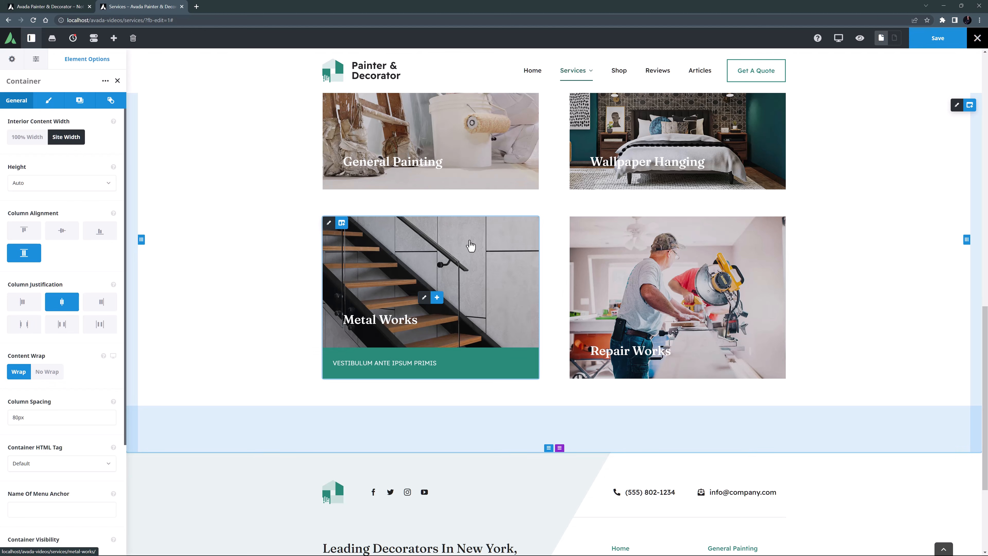
left_click(46, 102)
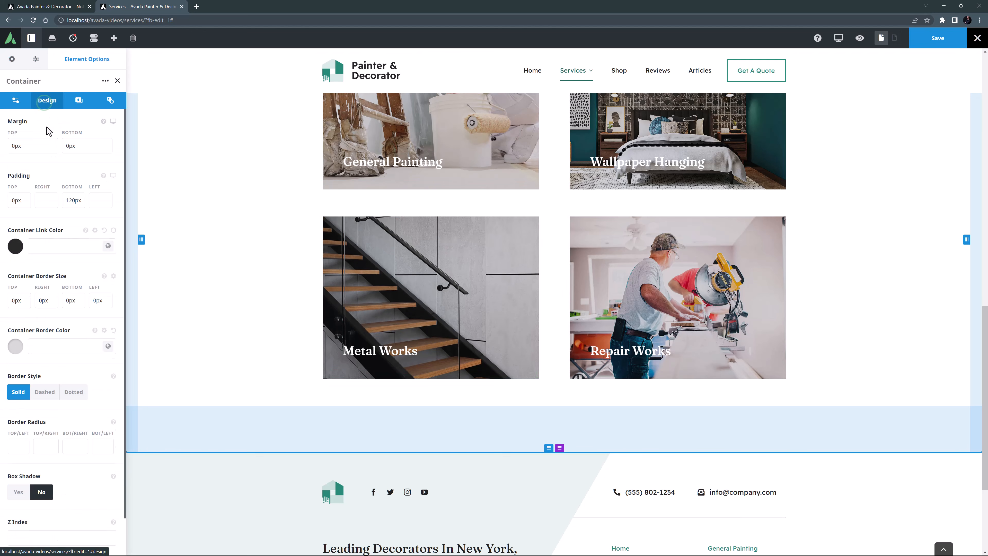
double_click(72, 199)
type("40px")
key("Tab")
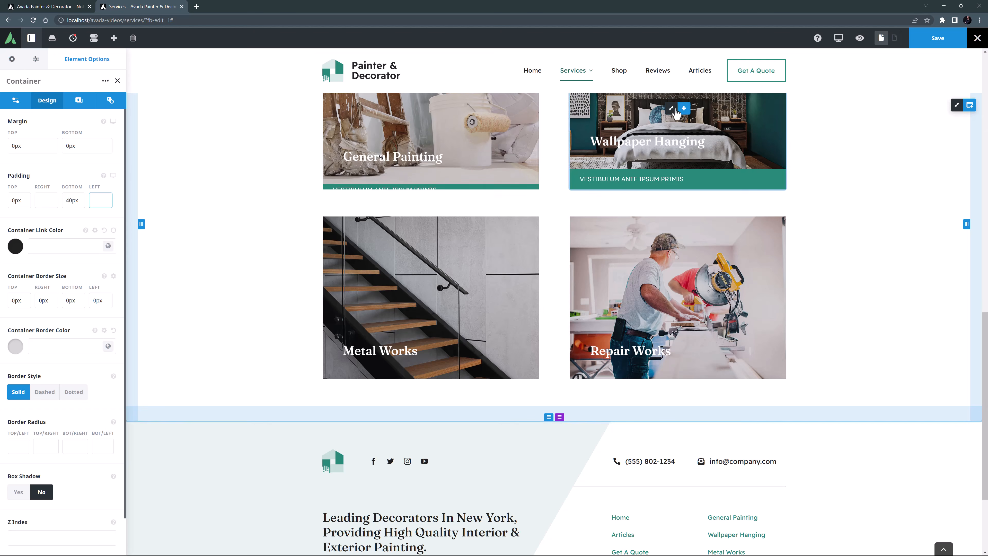
Check the page layout in the tablet and mobile previews, then return to the desktop view.
mouse_move(838, 43)
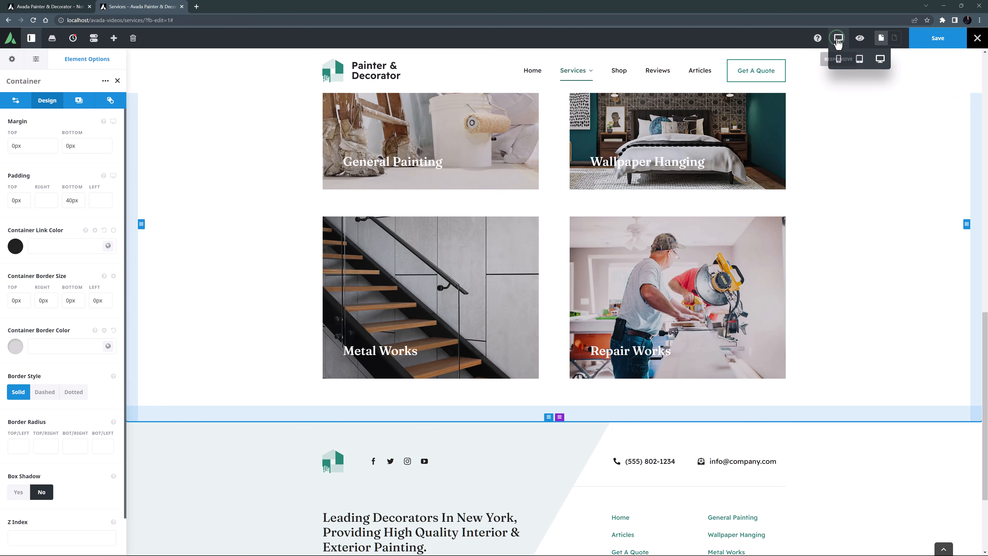
left_click(859, 58)
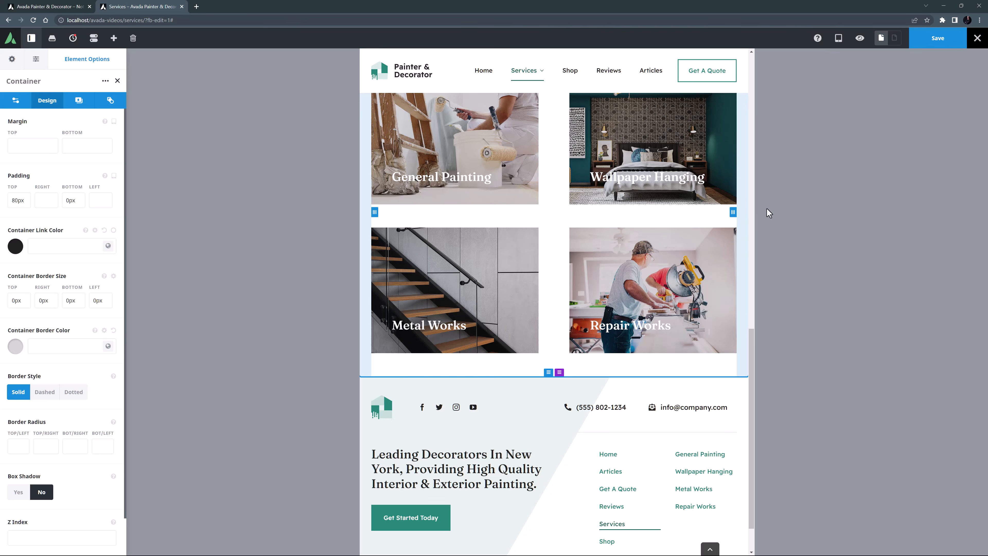
scroll(745, 215, "up", 2)
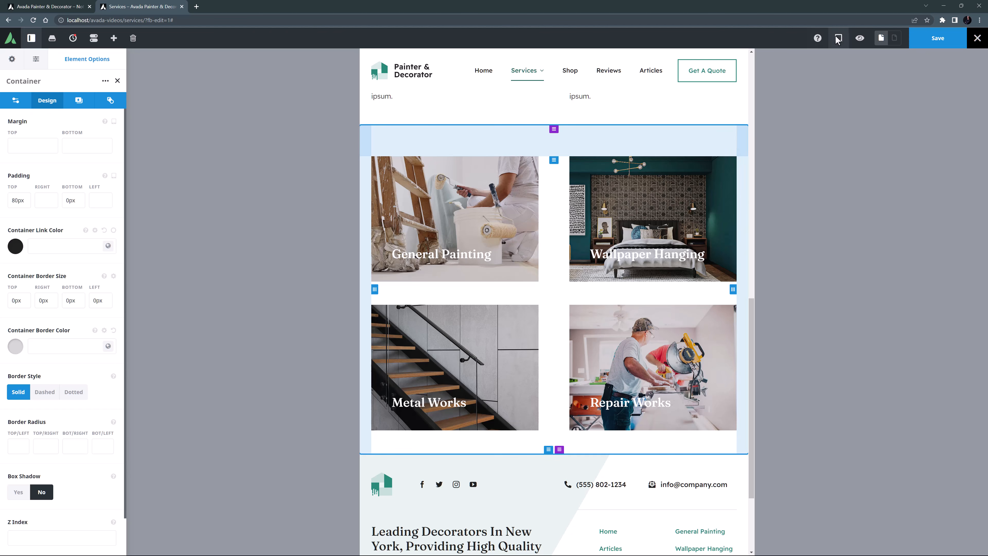
mouse_move(838, 38)
left_click(839, 63)
scroll(639, 247, "down", 12)
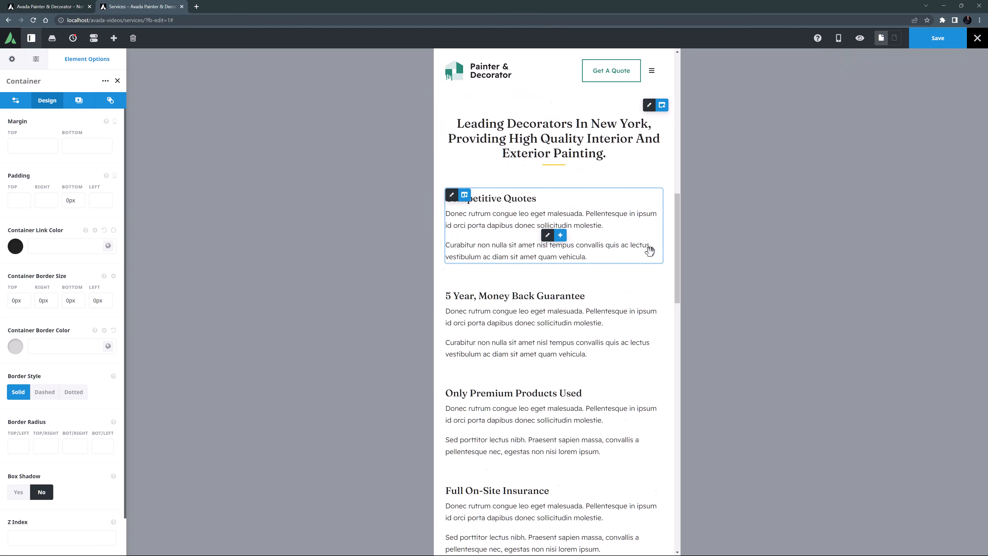
scroll(640, 261, "down", 7)
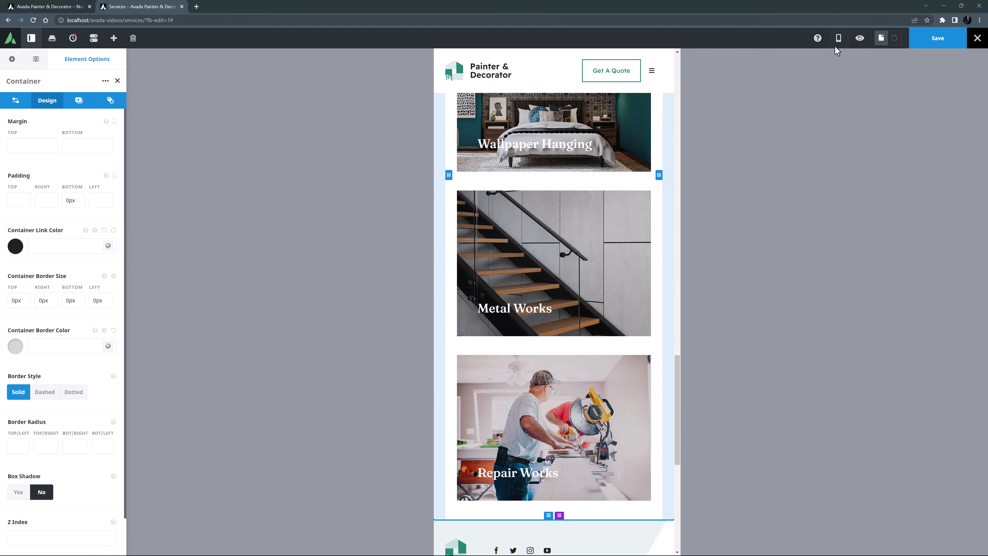
mouse_move(839, 39)
left_click(881, 57)
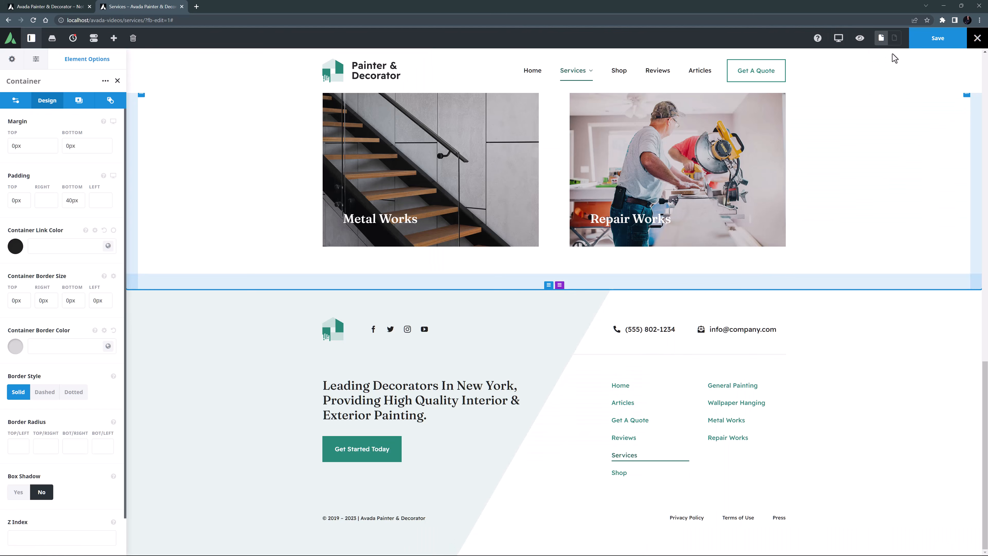
Save the Services page and open the General Painting page for editing.
scroll(922, 158, "up", 7)
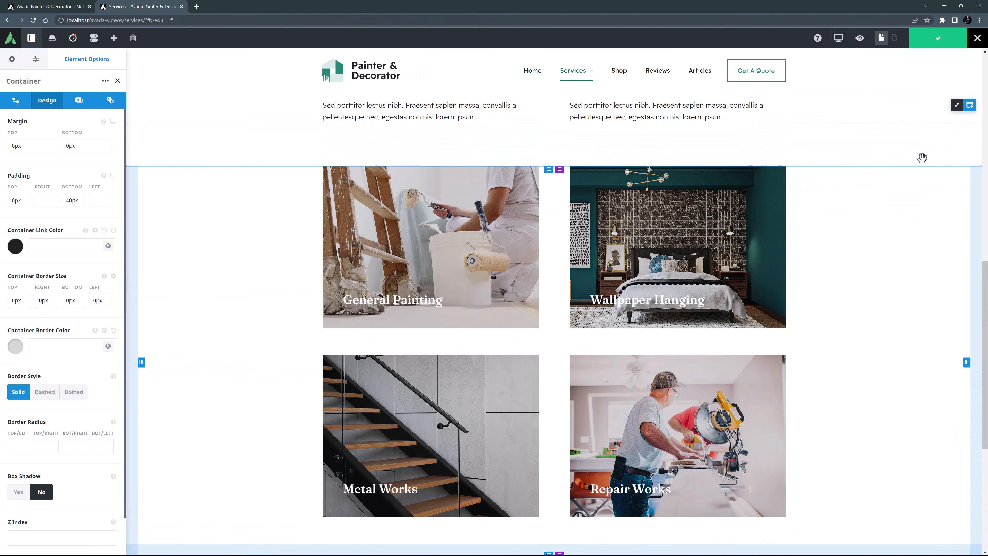
mouse_move(591, 71)
left_click(636, 107)
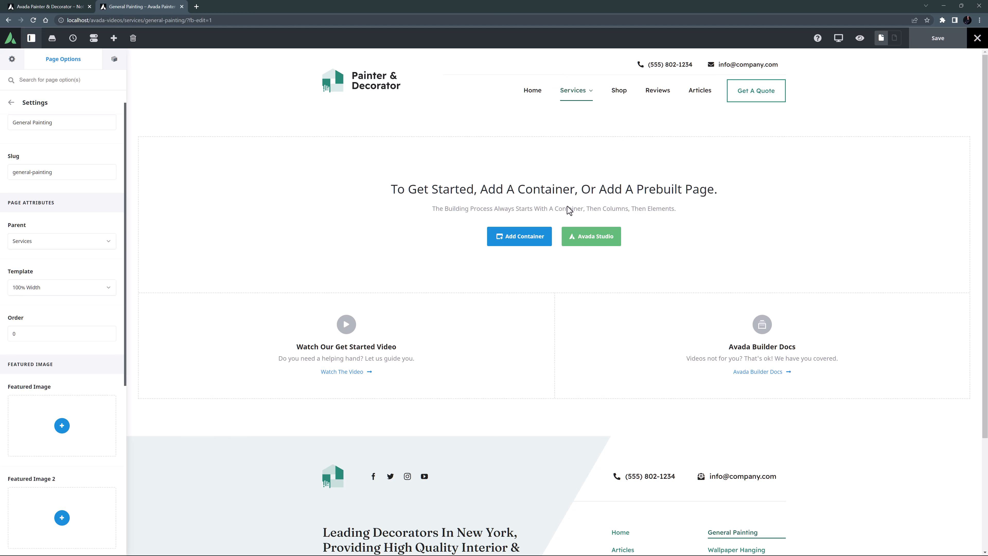
Add a container to the empty General Painting page.
left_click(520, 238)
left_click(227, 141)
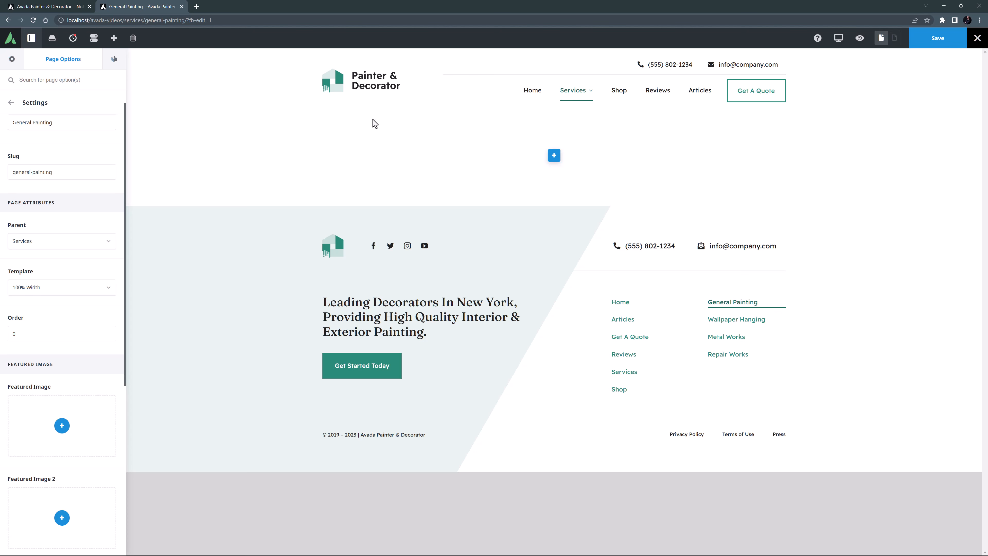
Set the site-wide page content padding to 0px at both top and bottom in the global layout options.
left_click(11, 58)
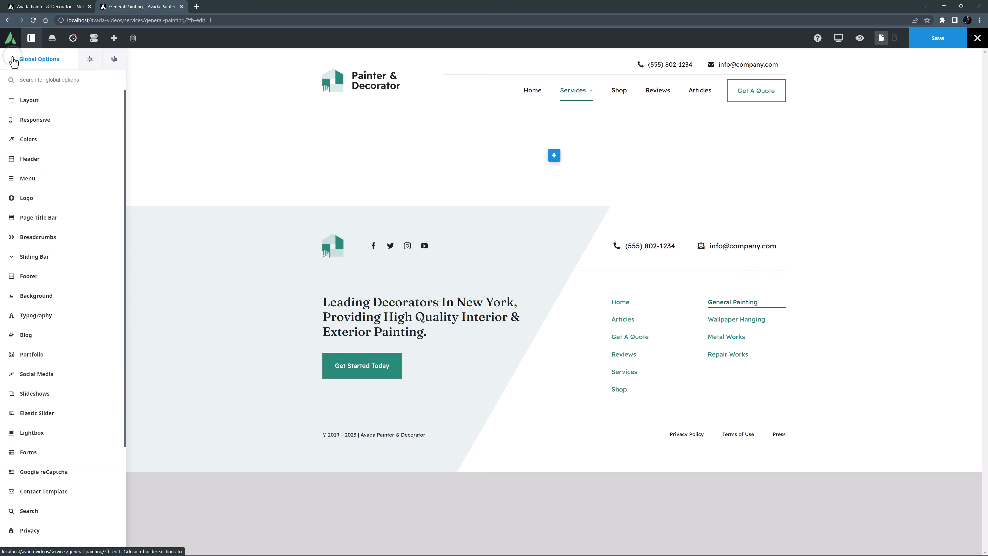
left_click(31, 102)
left_click_drag(31, 245, 5, 247)
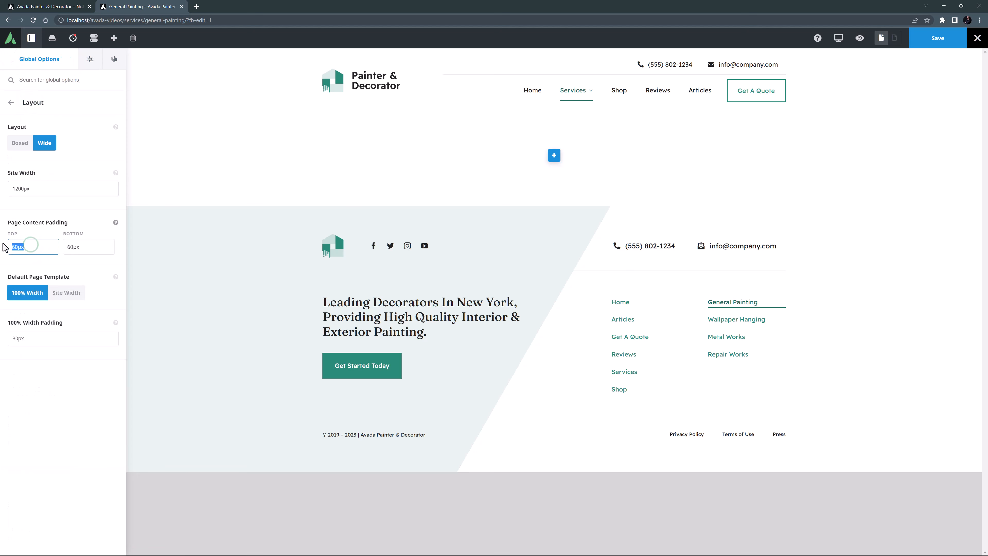
type("0px")
key("Tab")
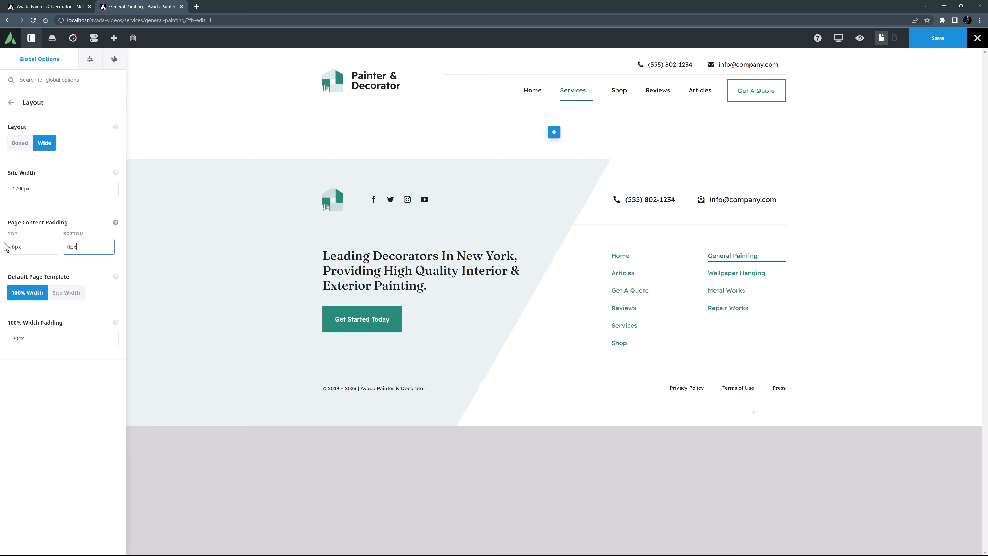
type("0px")
key("Tab")
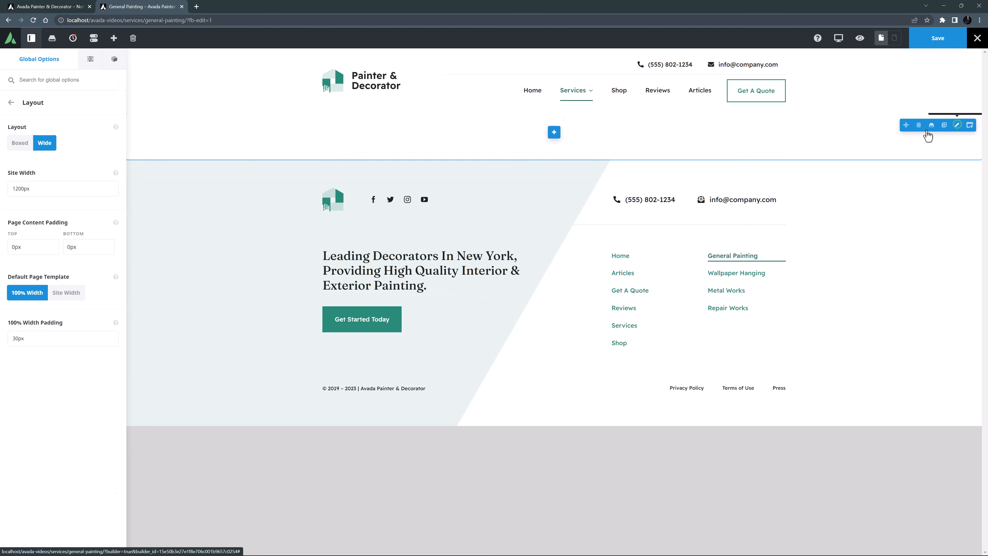
Rename the new container as Banner and insert header_general_painting.jpg from the media library as its background image.
left_click(956, 125)
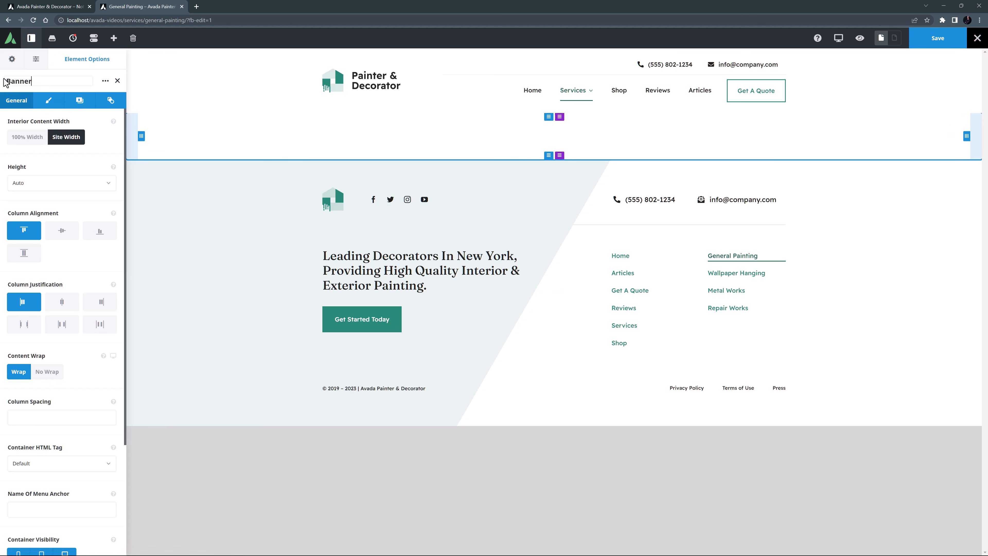
left_click(73, 101)
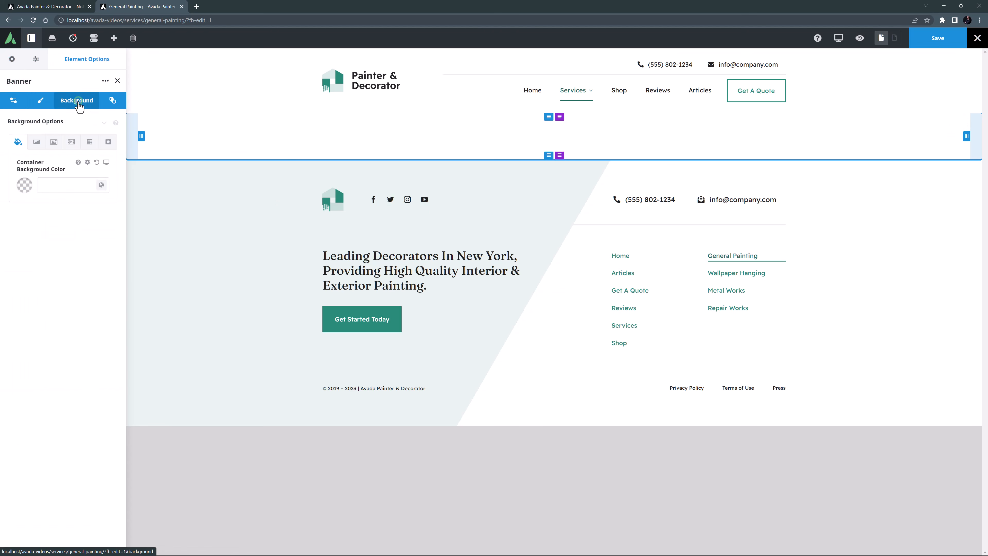
left_click(55, 142)
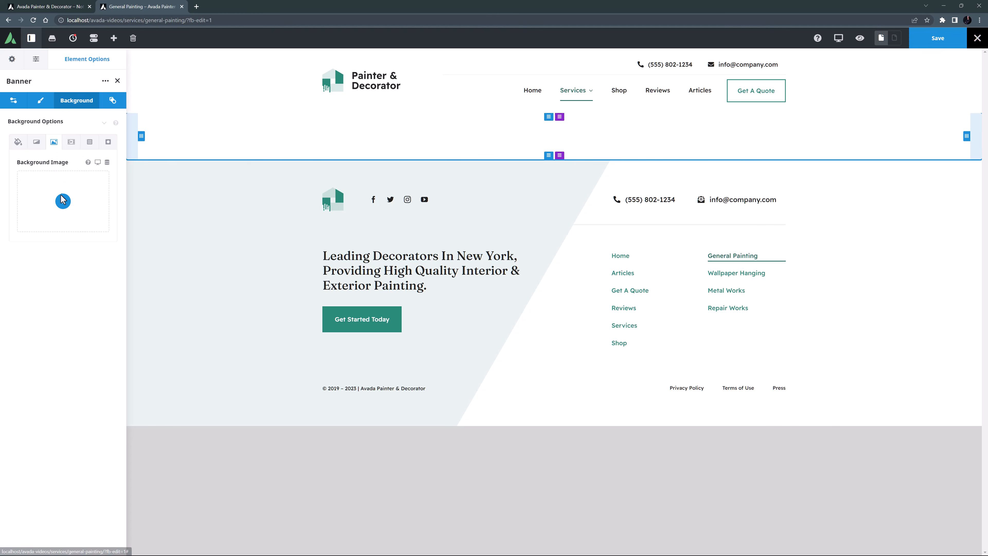
left_click(63, 199)
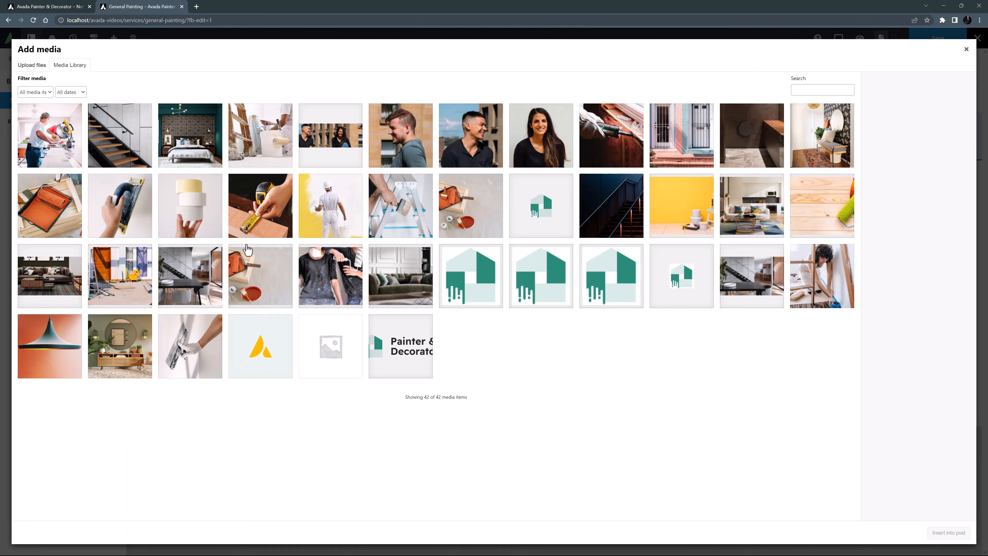
left_click(318, 270)
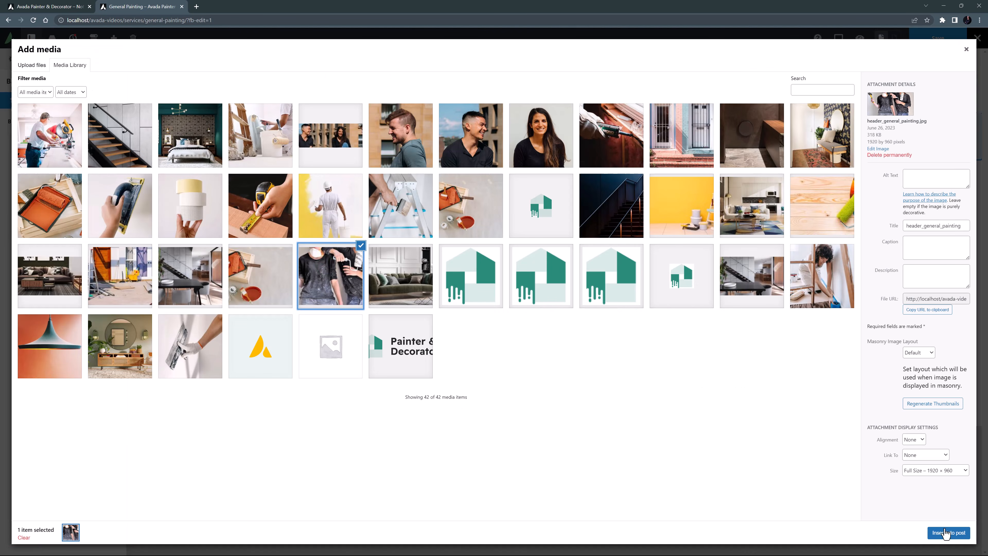
left_click(945, 532)
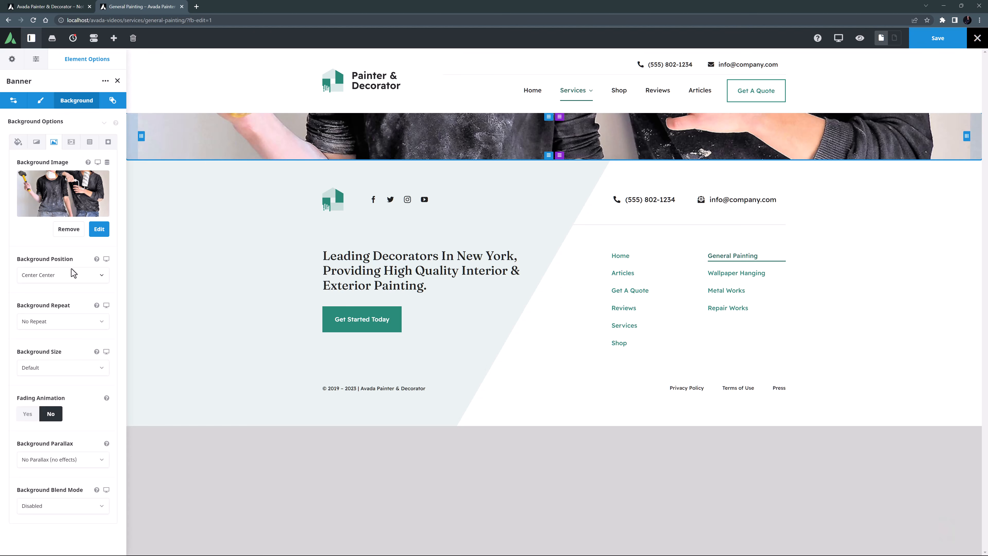
Set the Banner container's background image position to Center Top and its blend mode to Overlay.
left_click(74, 274)
scroll(54, 344, "down", 2)
left_click(52, 336)
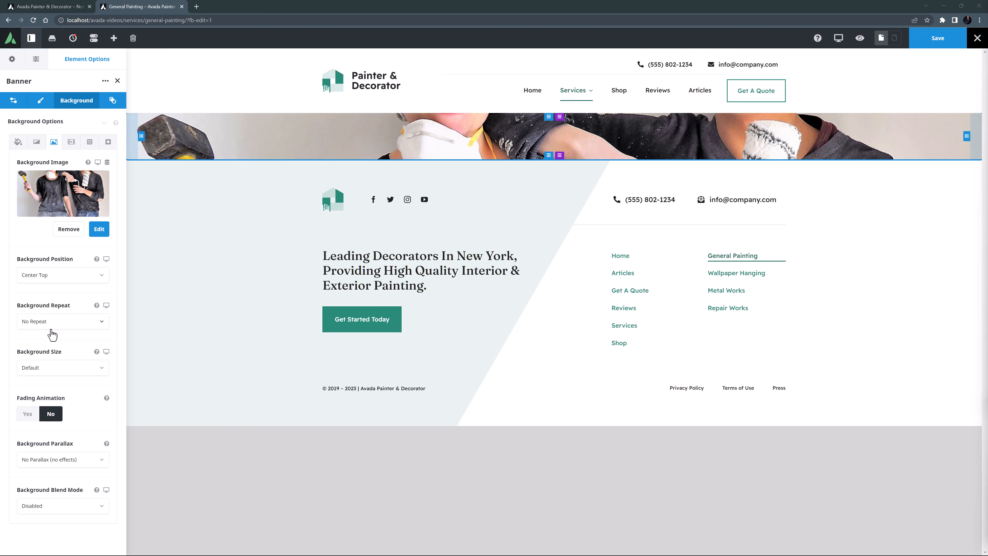
left_click(62, 506)
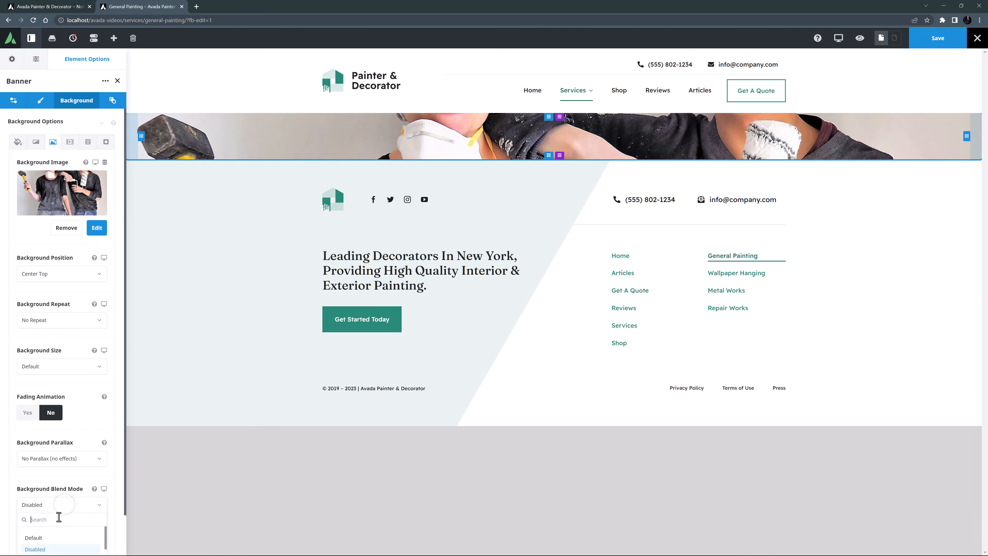
left_click(49, 537)
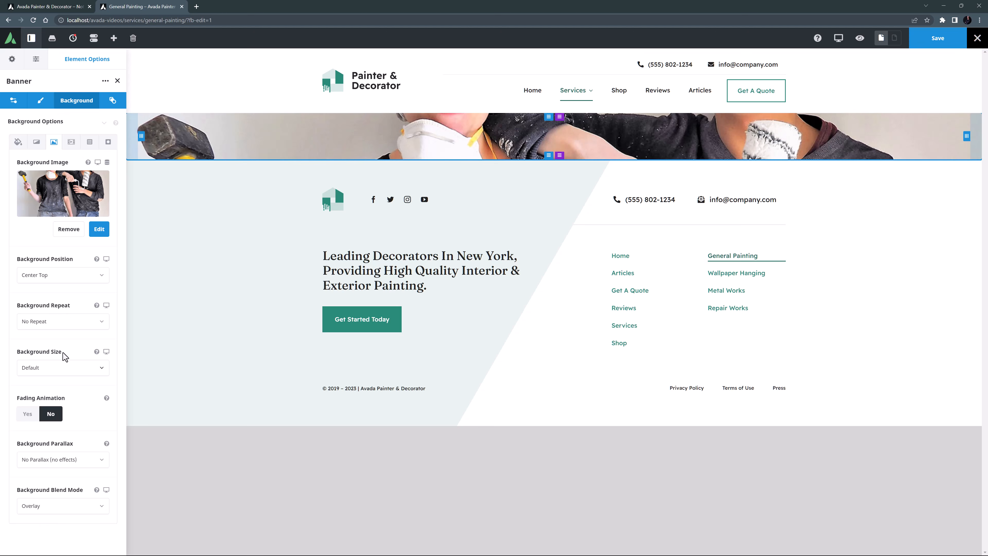
Set the Banner container's background colour to global Color 8 with an alpha adjustment of -50.
left_click(18, 141)
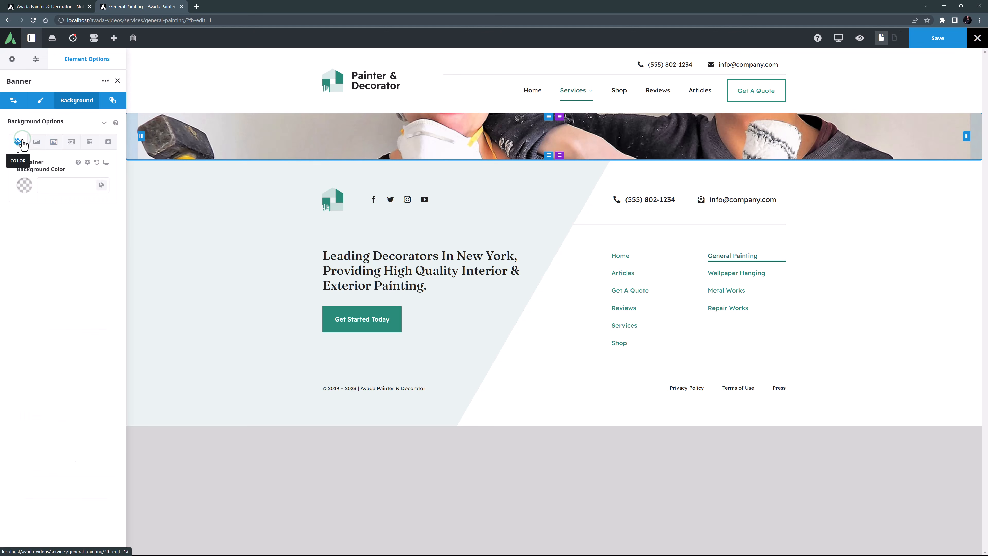
left_click(101, 184)
left_click(26, 227)
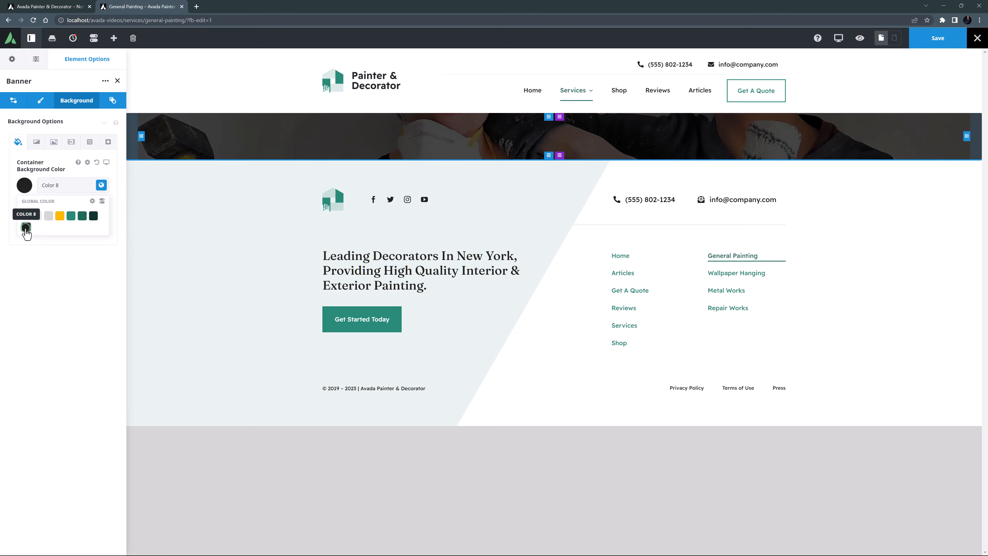
left_click(101, 201)
left_click(91, 253)
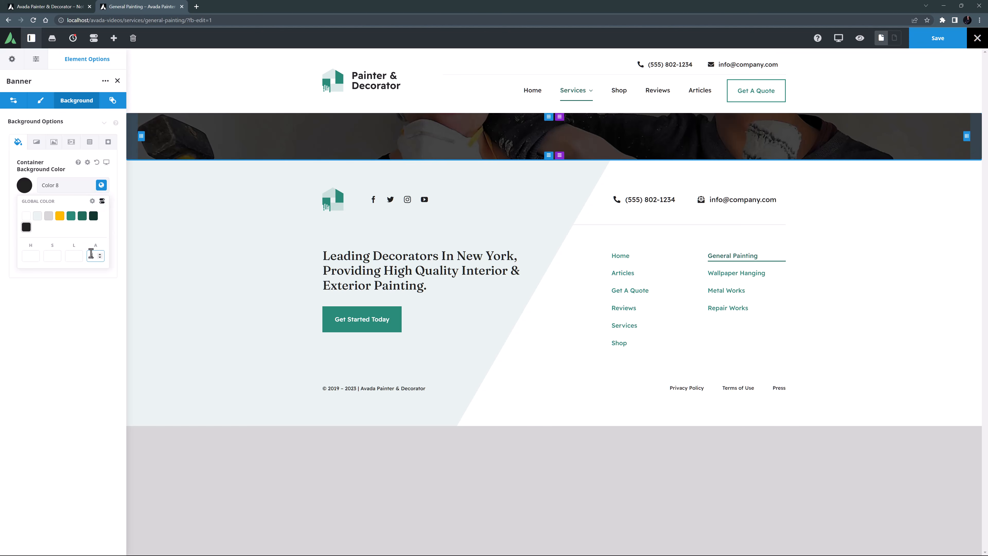
type("-50")
key("Tab")
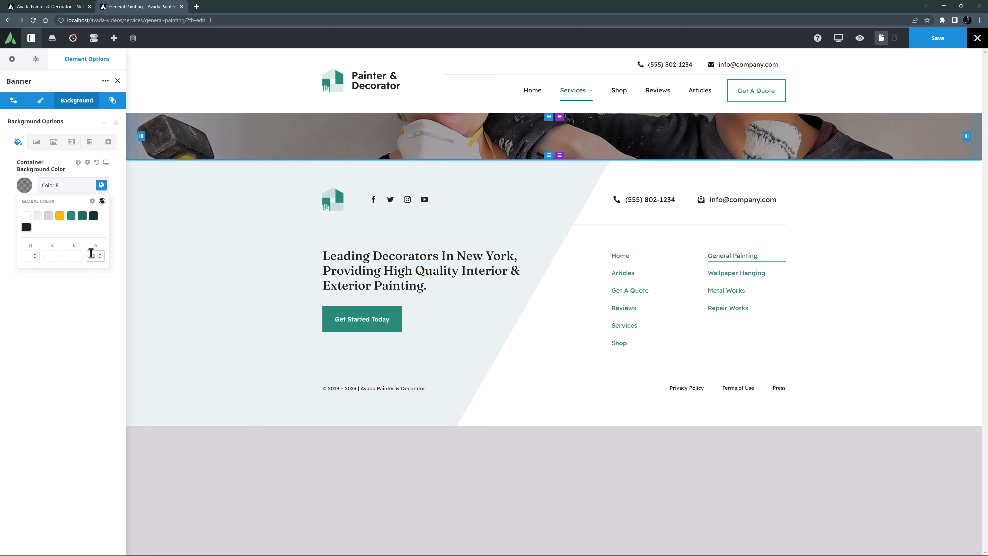
left_click(92, 278)
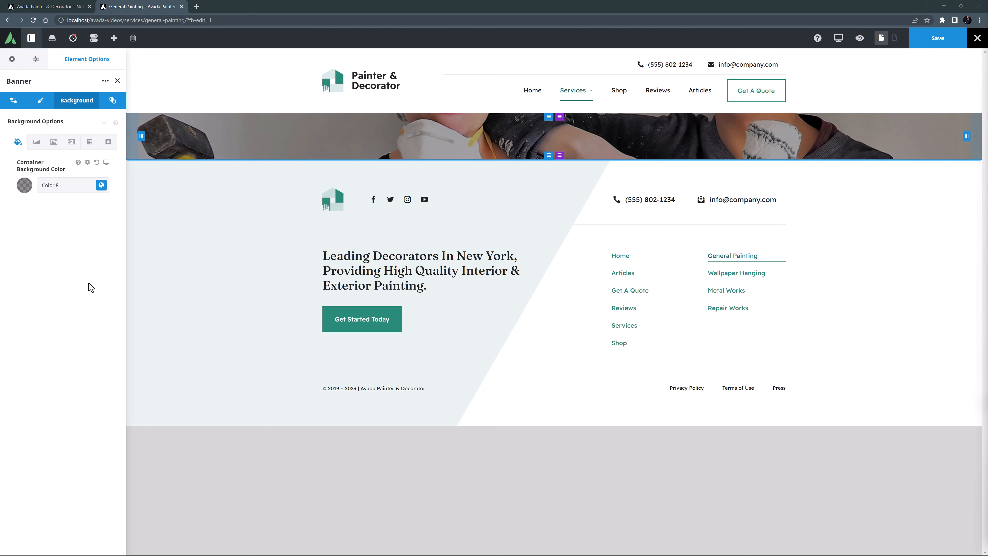
Set the Banner container's top padding to 120px.
left_click(42, 100)
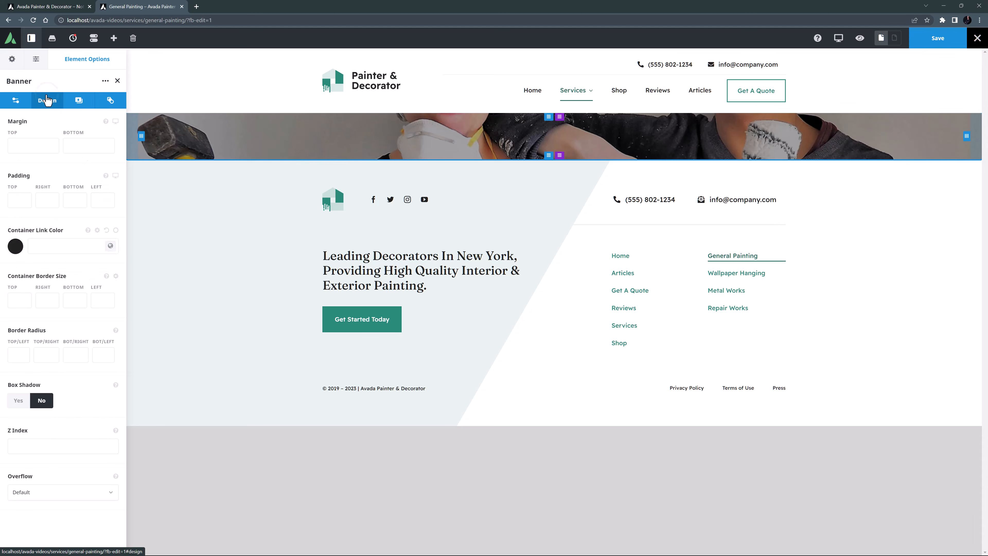
left_click(15, 201)
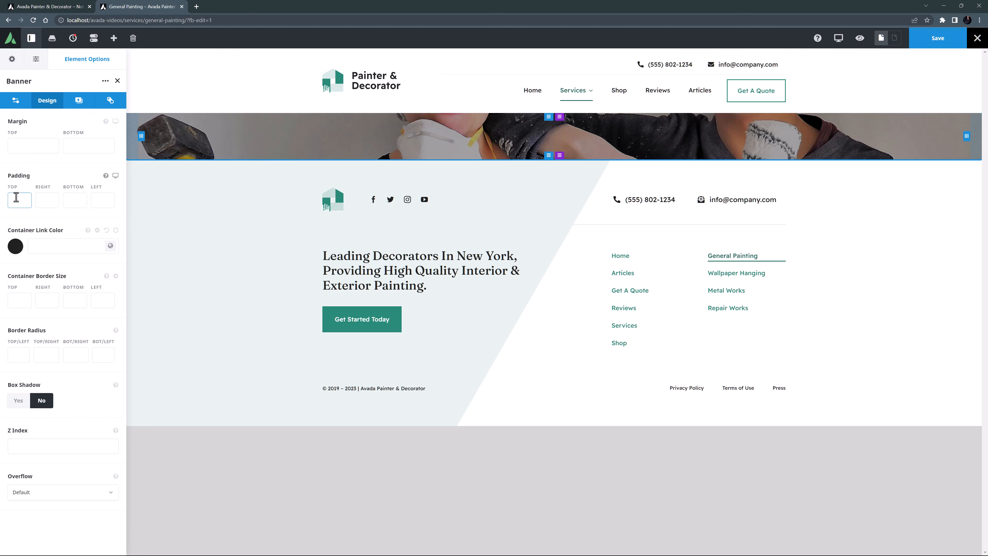
type("120px")
key("Tab")
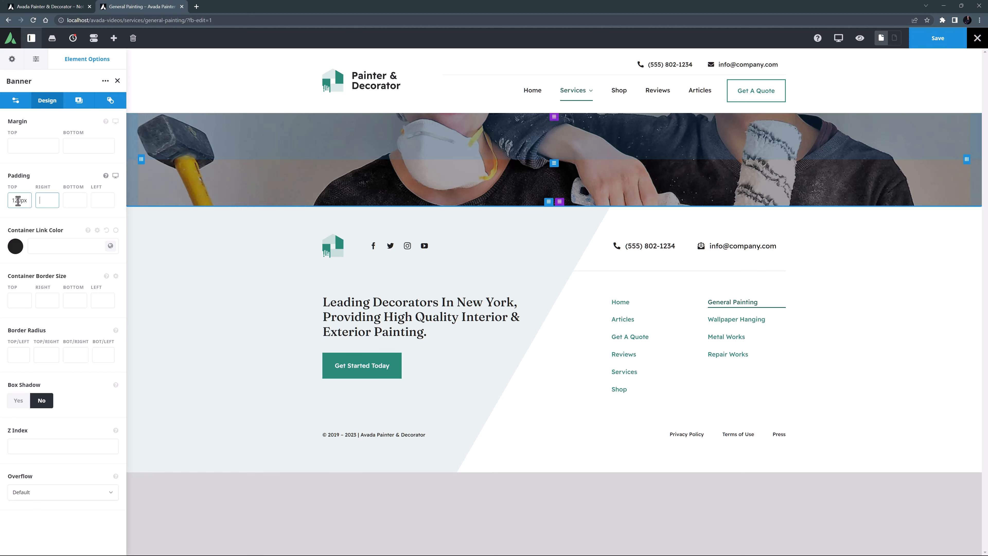
Add a Title element reading "General Painting" to the Banner container's column.
left_click(554, 178)
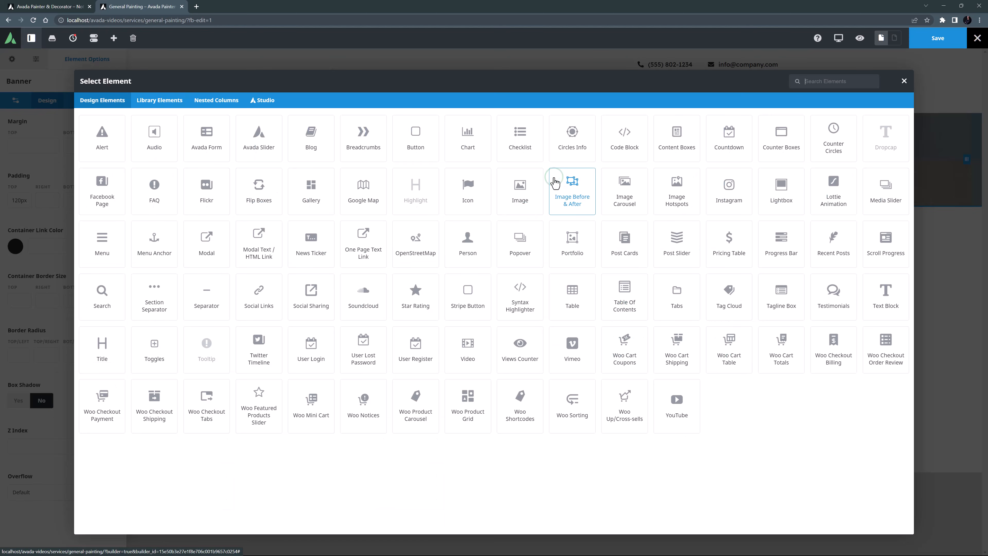
left_click(102, 350)
left_click(60, 232)
type("General Painting")
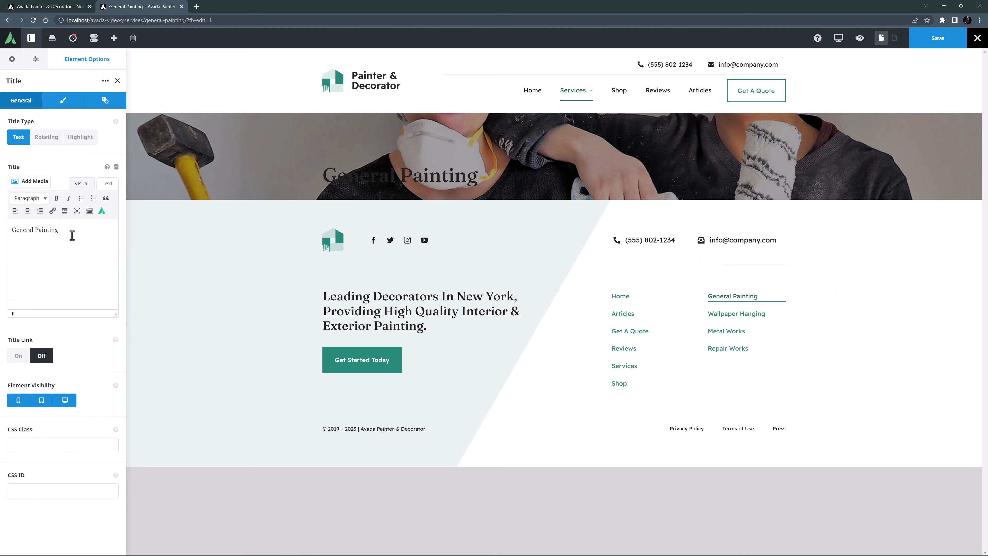
Centre the General Painting title and set its font colour to global Color 1.
left_click(61, 102)
left_click(44, 137)
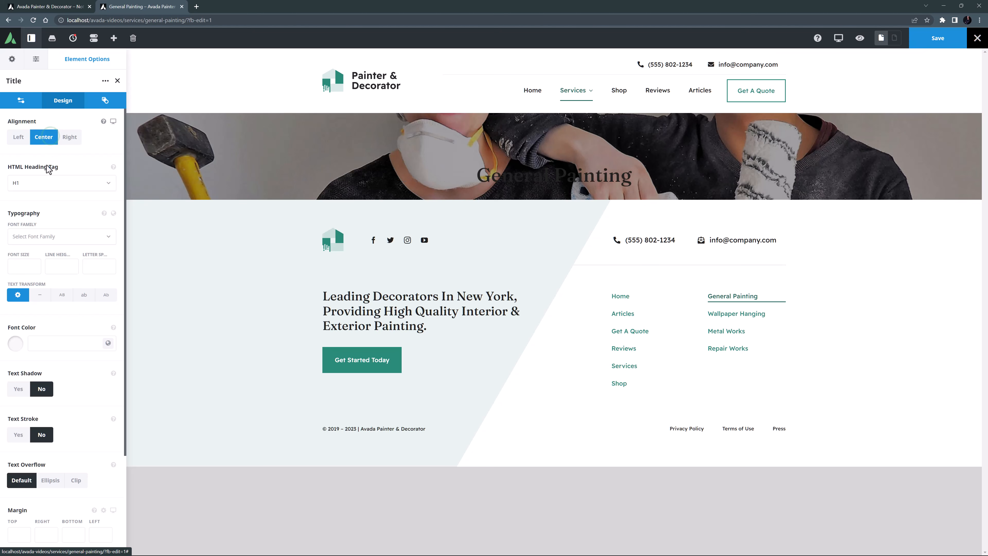
left_click(108, 343)
left_click(16, 374)
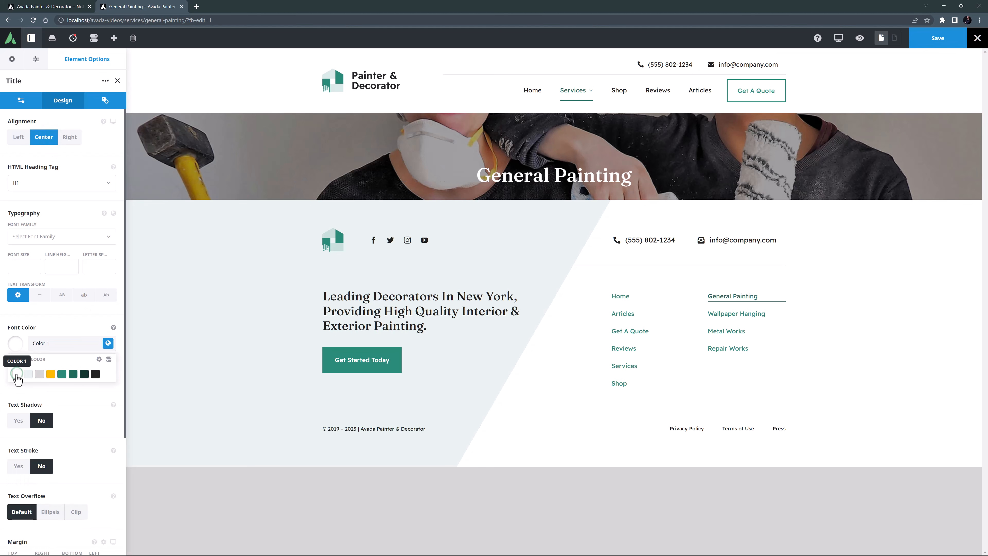
Set the General Painting title's top and bottom margins to 0px.
left_click(16, 536)
type("0px")
key("Tab")
key("Tab")
type("0px")
key("Tab")
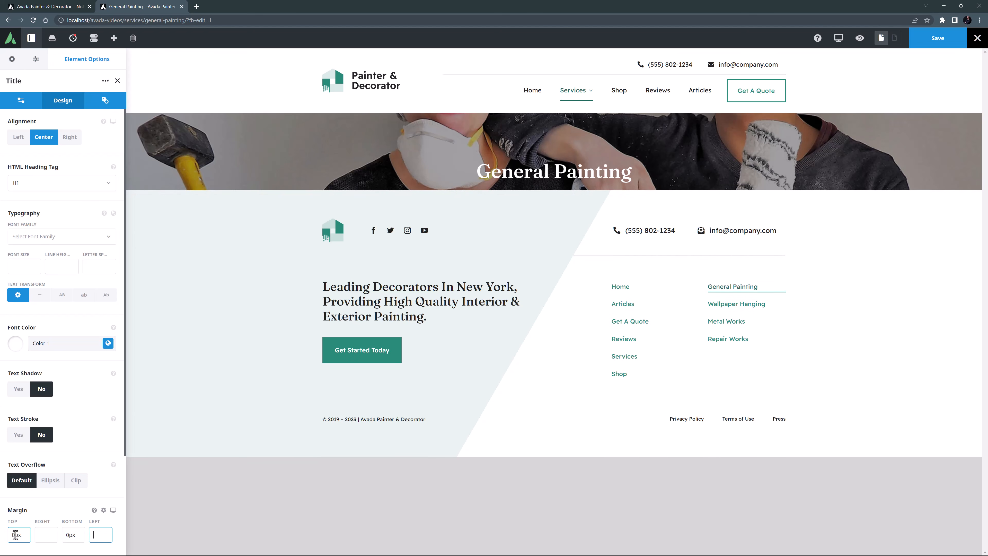
Add the saved Section Separator library column below the title column in the Banner container.
left_click(331, 166)
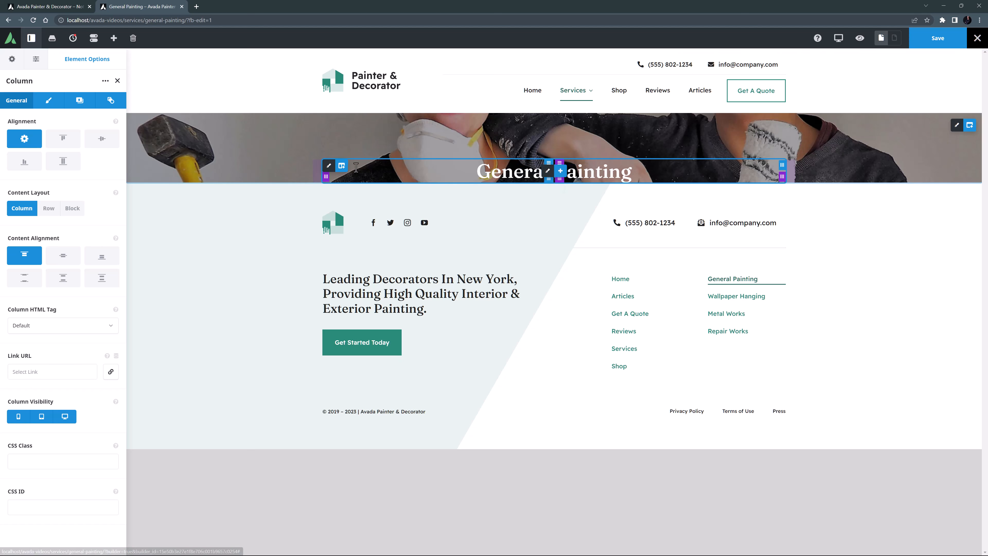
left_click(342, 168)
left_click(159, 100)
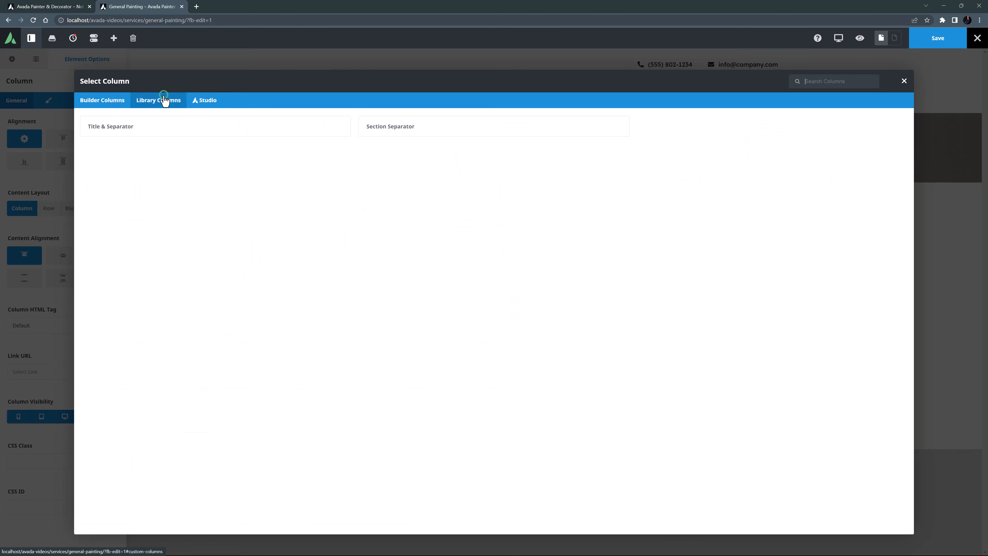
left_click(393, 132)
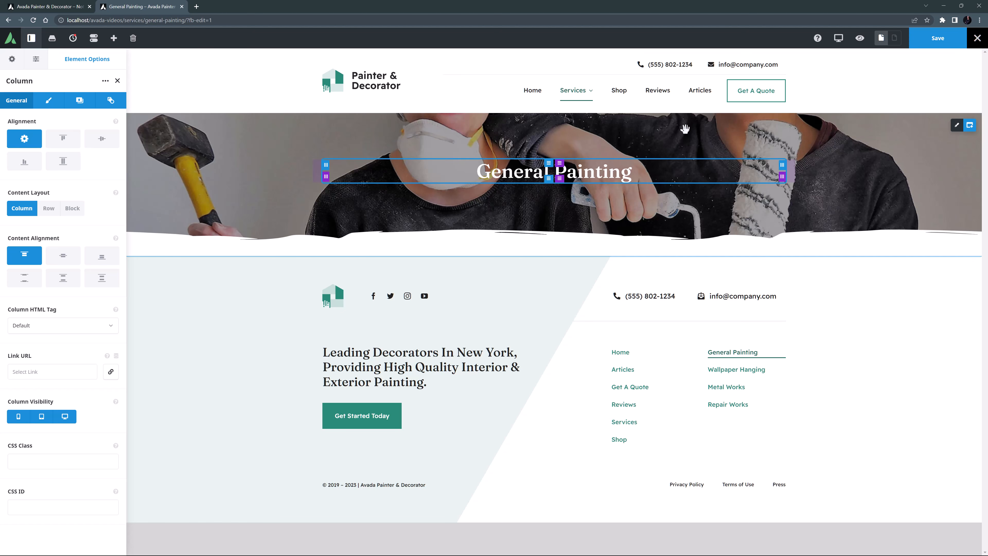
Save the Banner container to the Avada library under the name Page Title Bar.
left_click(932, 125)
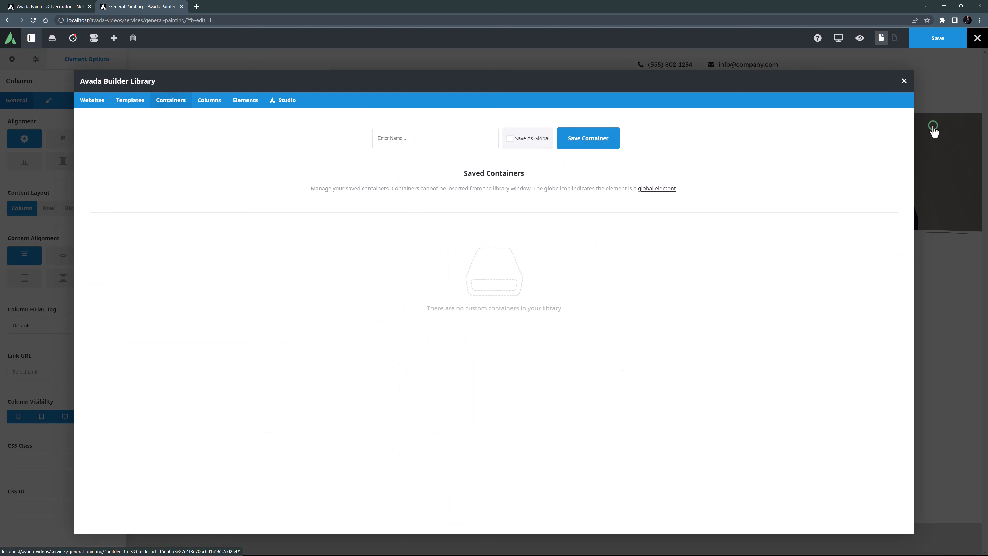
type("Page Title Bar")
left_click(588, 144)
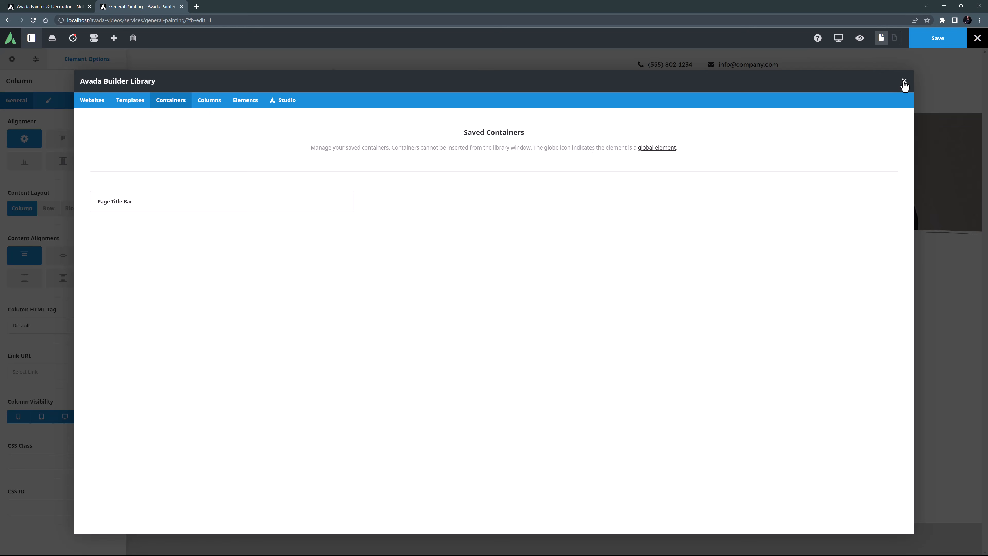
left_click(904, 80)
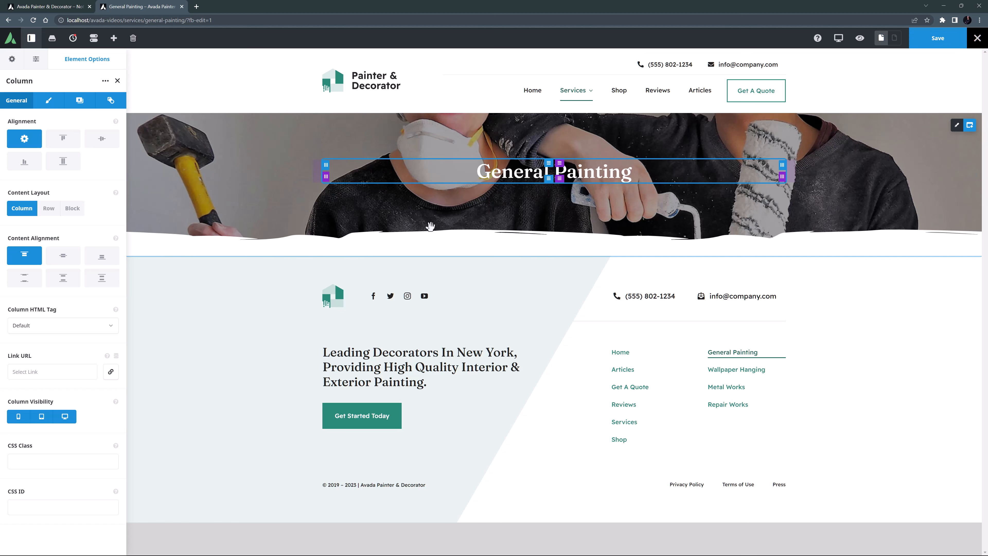
Import the CTA Studio design Industry Container 1753 below the Banner container, using placeholder images.
left_click(970, 131)
left_click(241, 102)
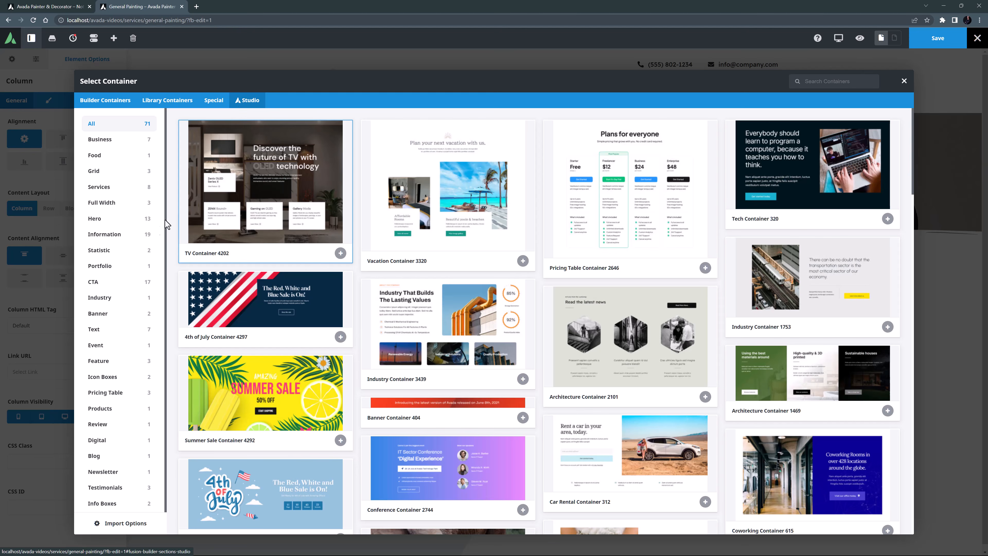
left_click(98, 283)
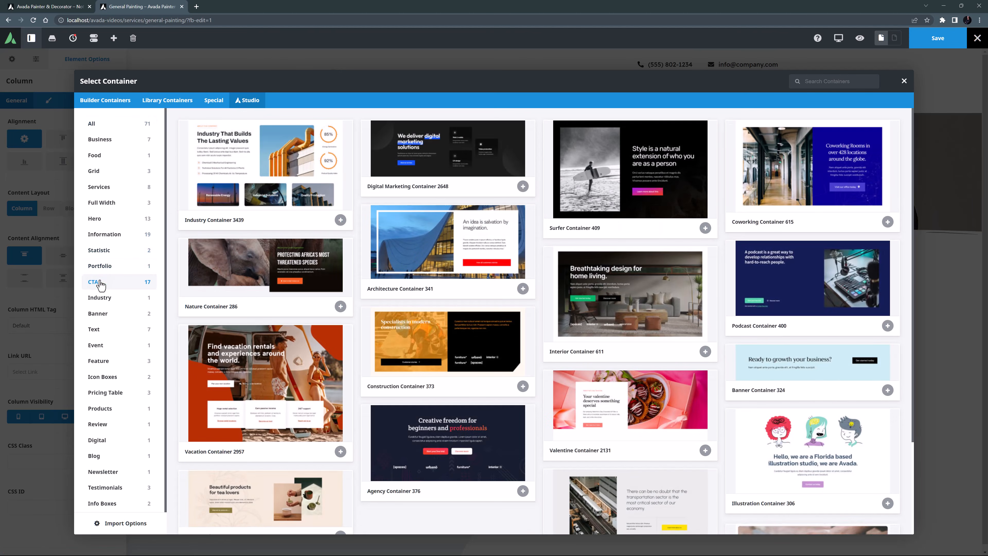
scroll(397, 279, "down", 1)
scroll(397, 279, "down", 2)
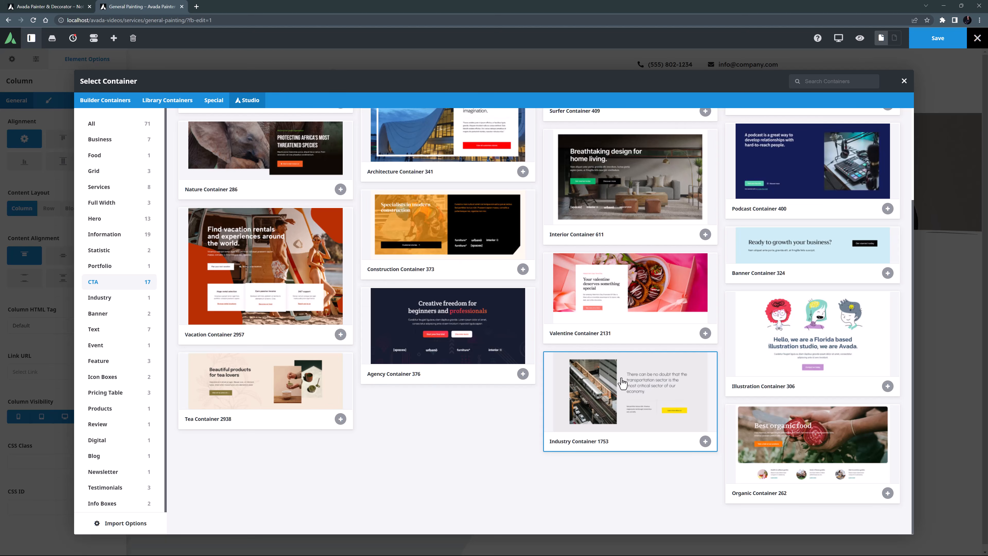
left_click(623, 384)
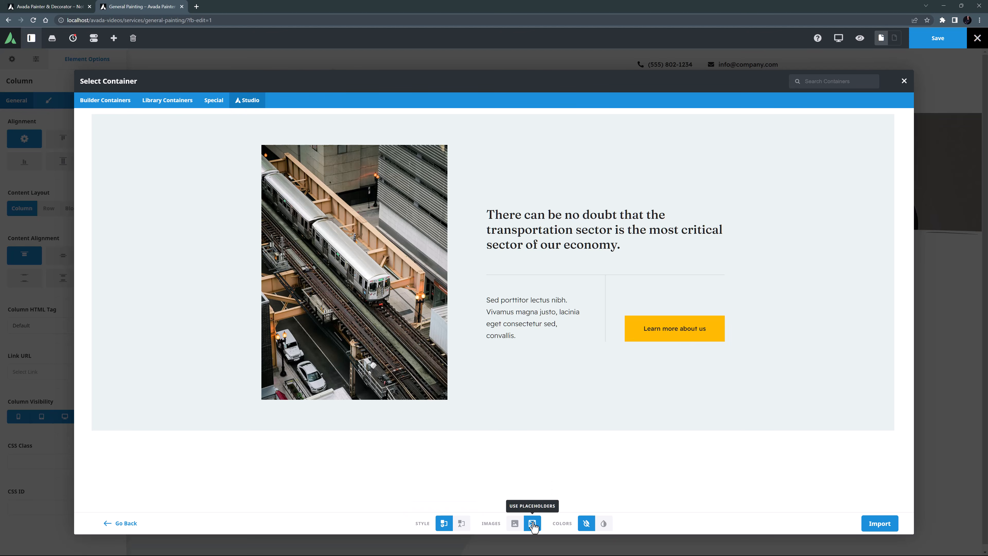
left_click(873, 524)
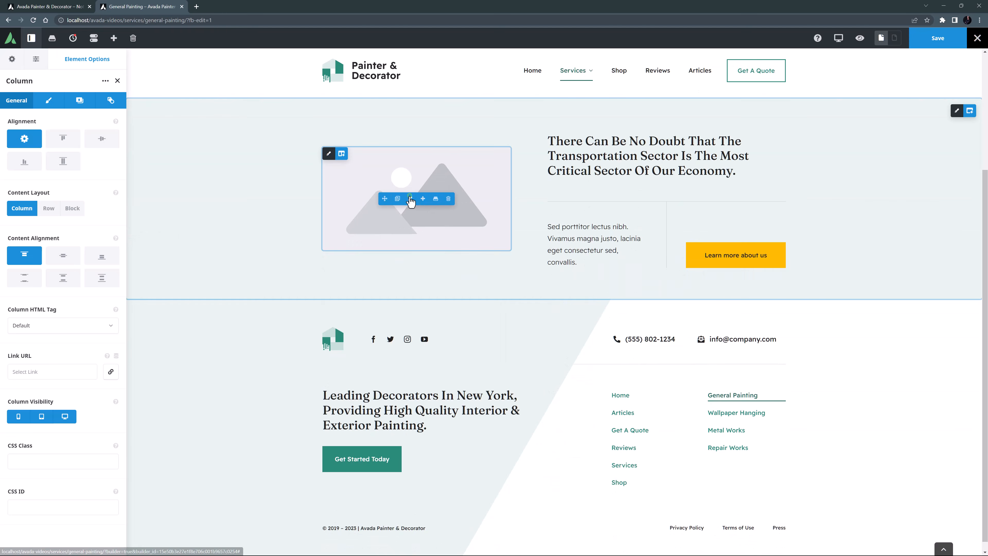
Replace the placeholder image with services1.jpg from the media library and set its aspect ratio to 1:1.
left_click(407, 201)
left_click(74, 258)
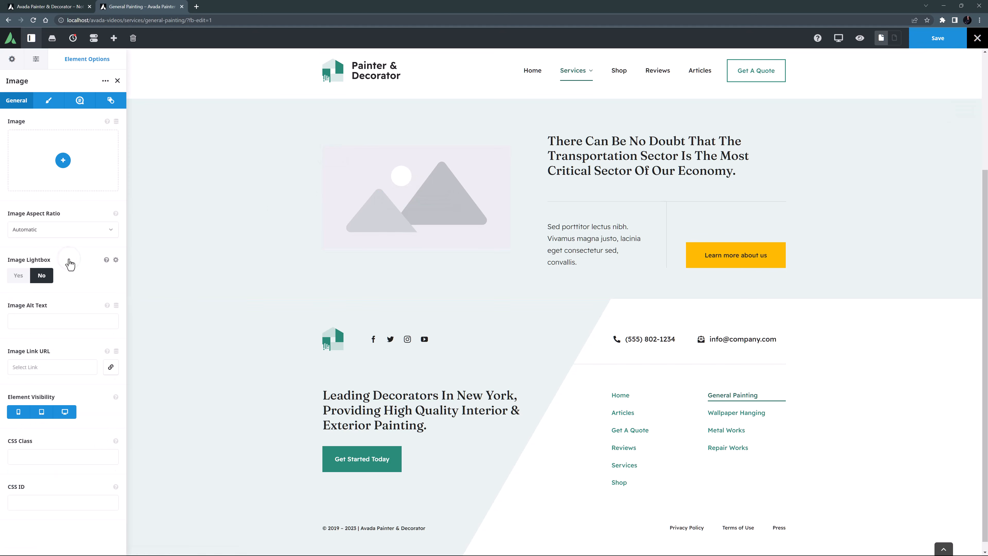
left_click(66, 160)
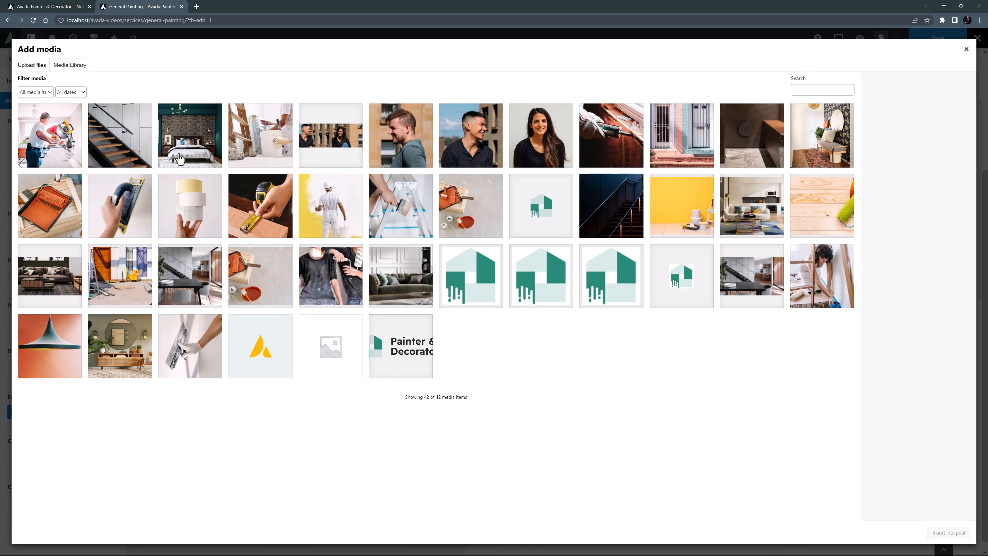
left_click(271, 150)
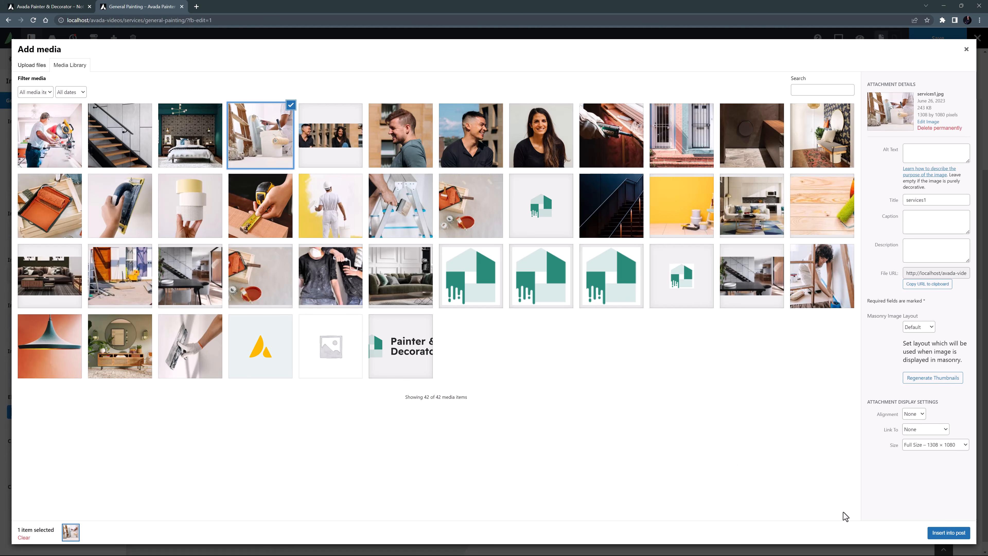
left_click(939, 532)
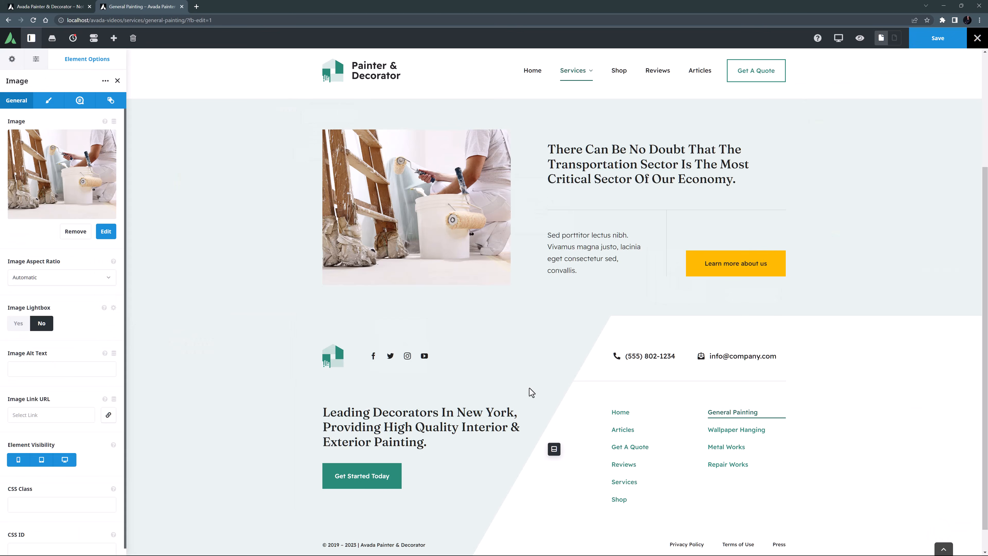
left_click(30, 287)
left_click(29, 322)
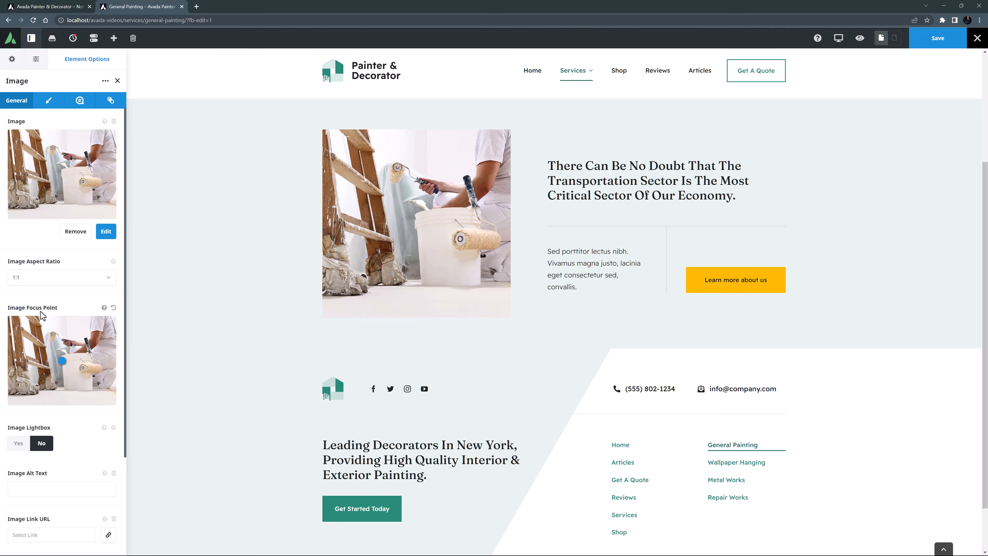
Replace the title beside the image with “Quality means doing it right when no one is looking.”.
left_click(661, 191)
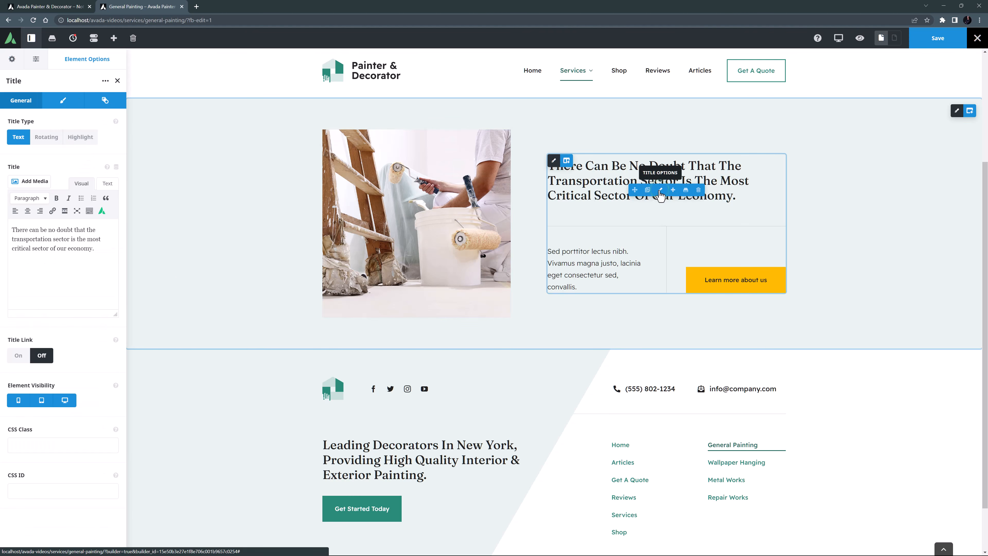
left_click_drag(736, 197, 532, 163)
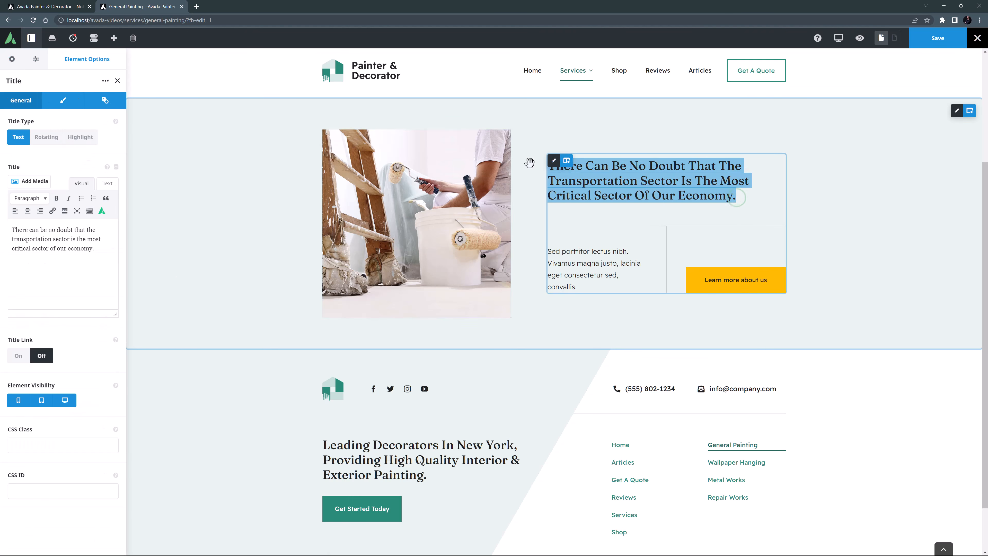
type("\"Quality means doing it right when no one is looking.\"")
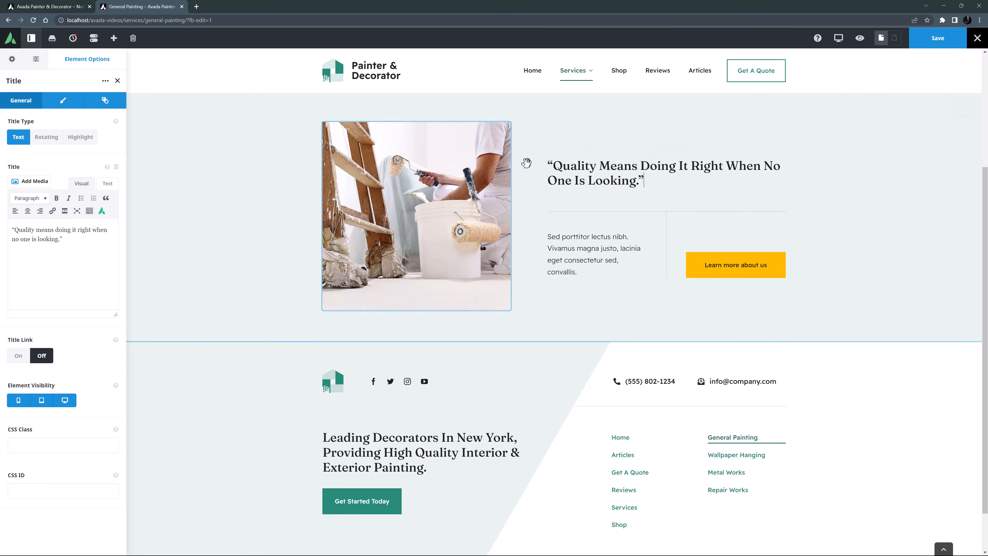
left_click(527, 163)
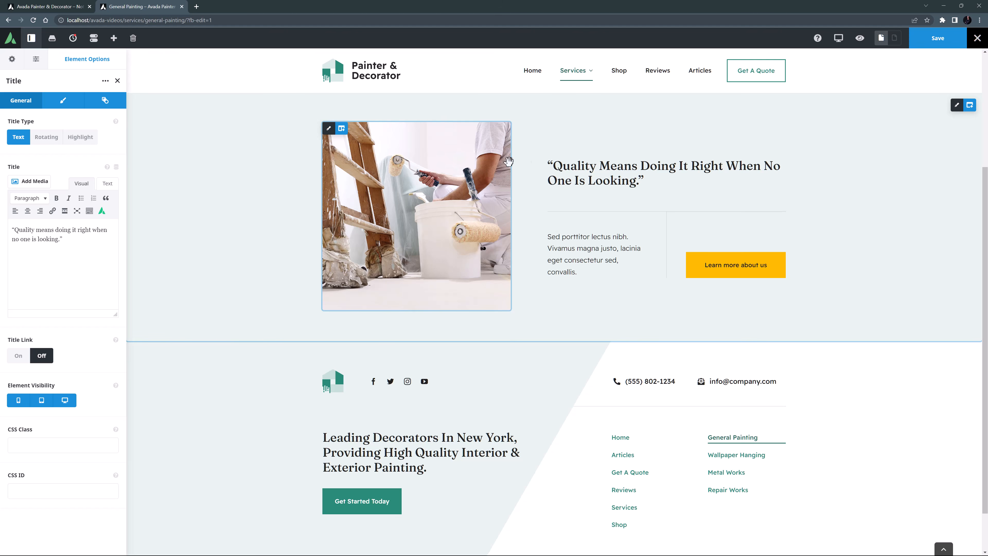
Apply the global Readex Pro body typography to the quote title, with font size 44px and line height 1.2.
left_click(62, 101)
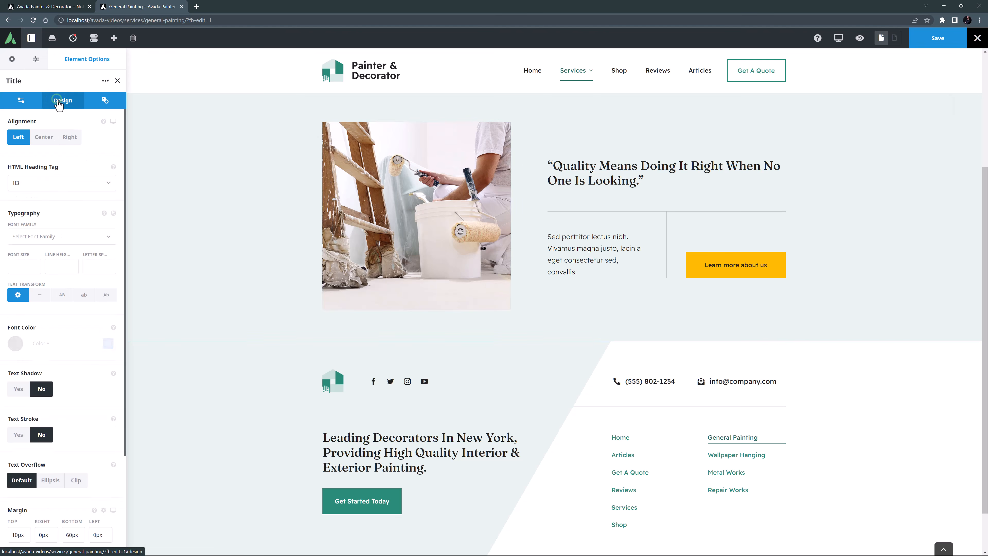
left_click(114, 213)
left_click(28, 285)
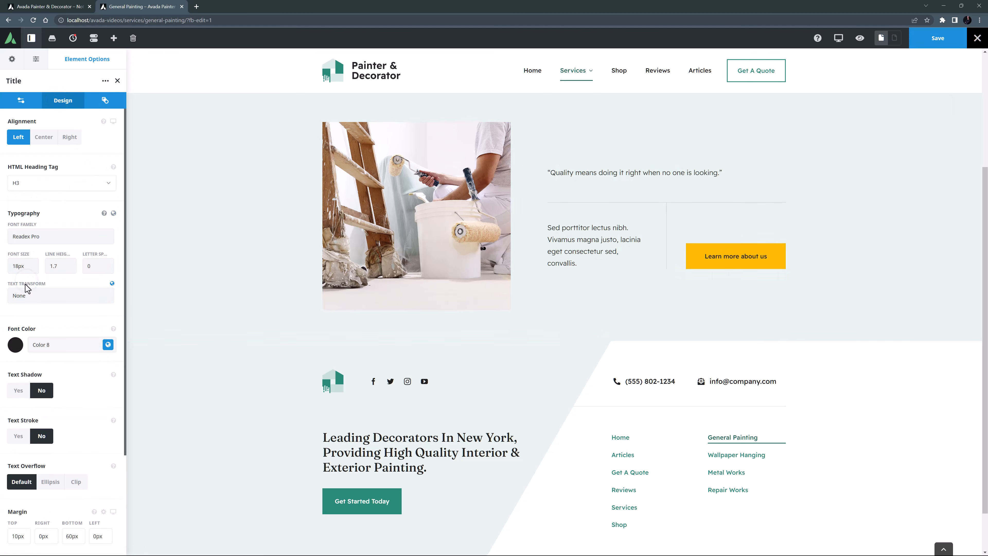
left_click_drag(27, 266, 2, 264)
type("44px")
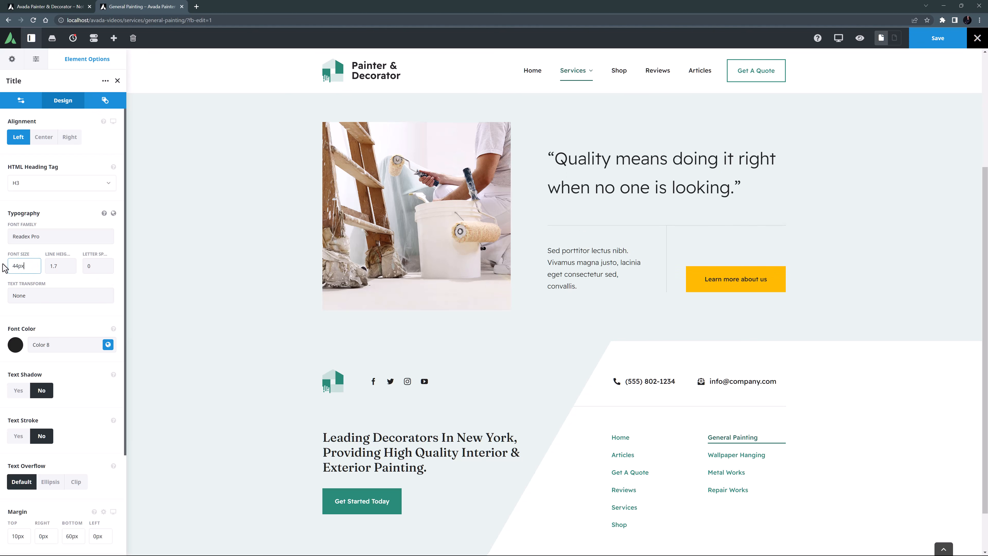
left_click(61, 266)
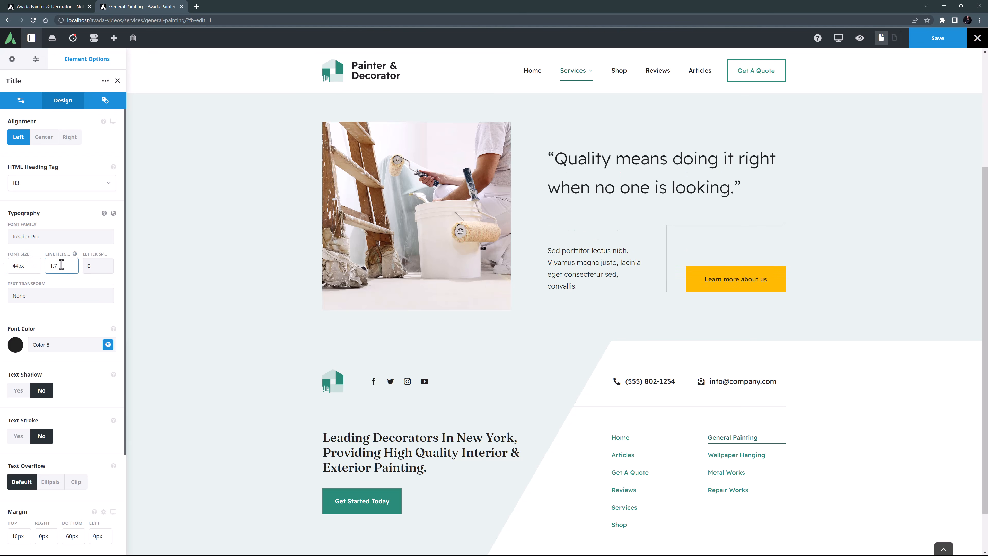
key("BackSpace")
type("2")
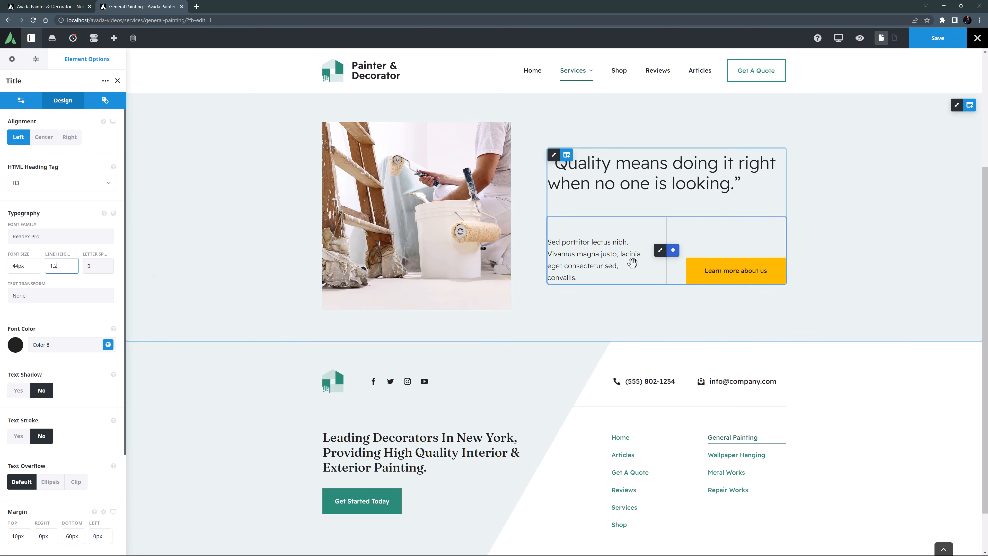
Link the button in the nested columns to the Get A Quote page and change its text to Get A Quote Today.
left_click(659, 250)
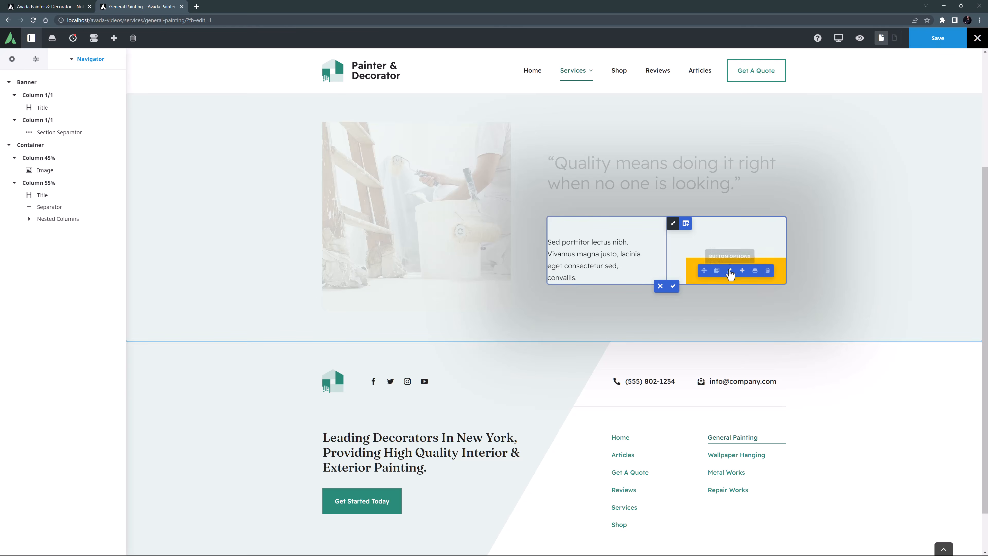
left_click(726, 270)
left_click(108, 136)
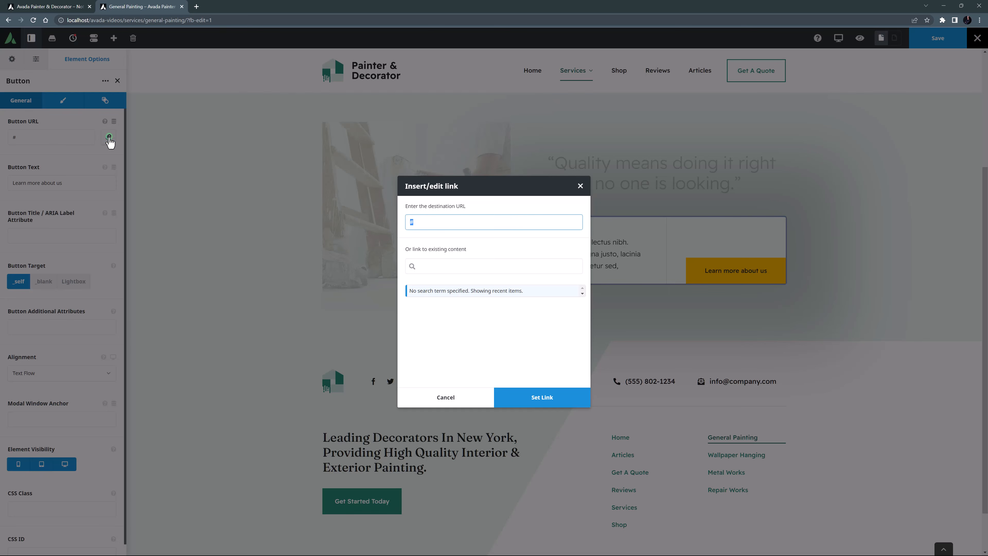
left_click(424, 362)
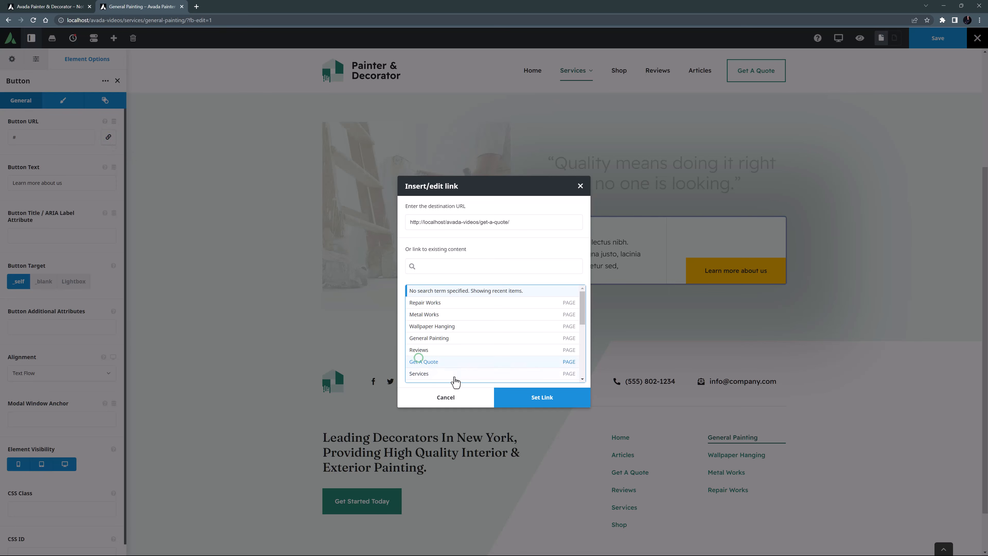
left_click(523, 398)
left_click_drag(64, 182, 17, 181)
type("Get A Quote Today")
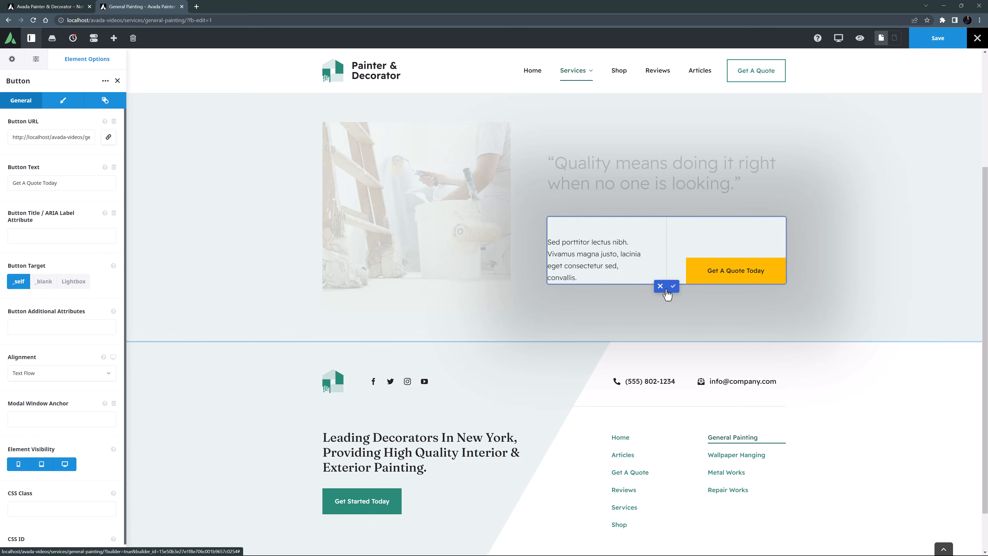
left_click(668, 286)
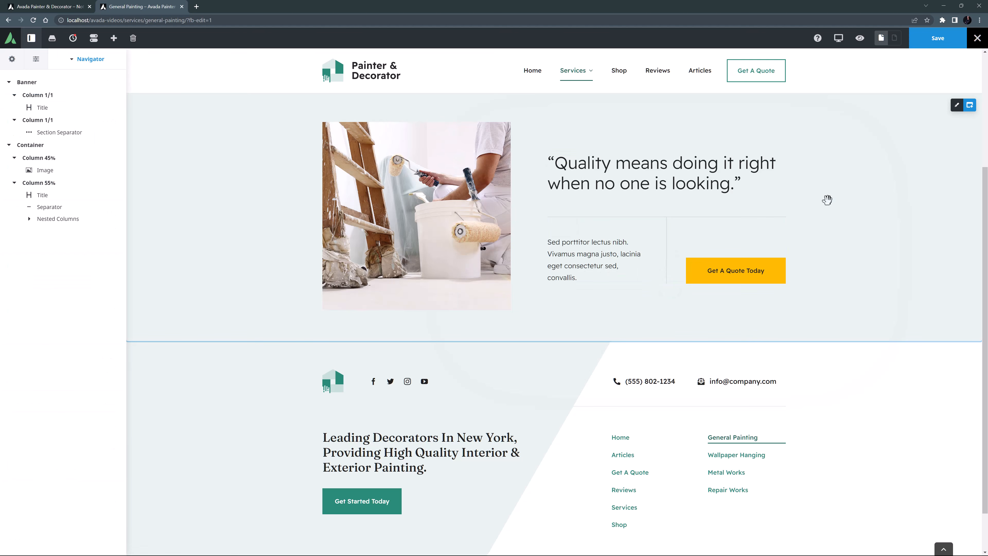
Clear the background color of the container holding the quote and image.
left_click(957, 105)
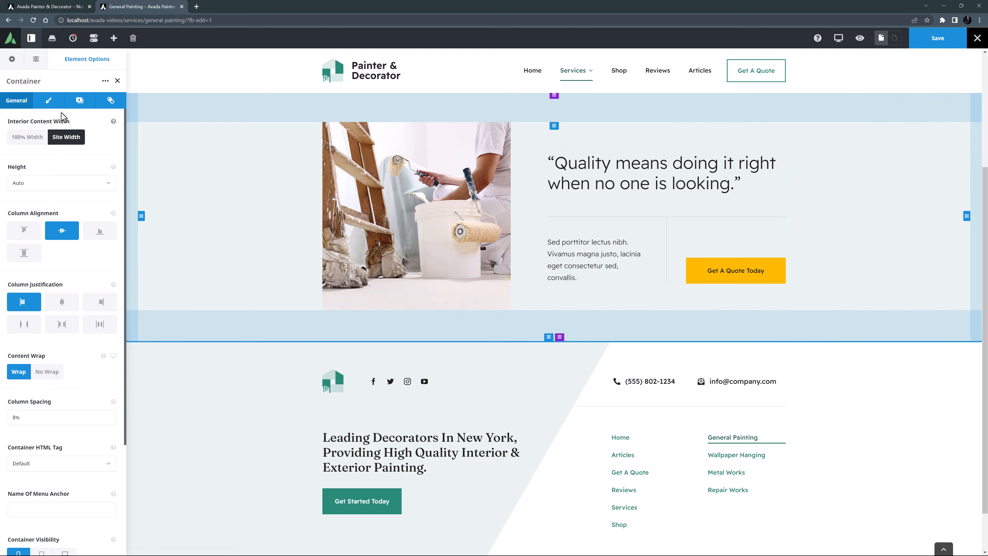
left_click(79, 100)
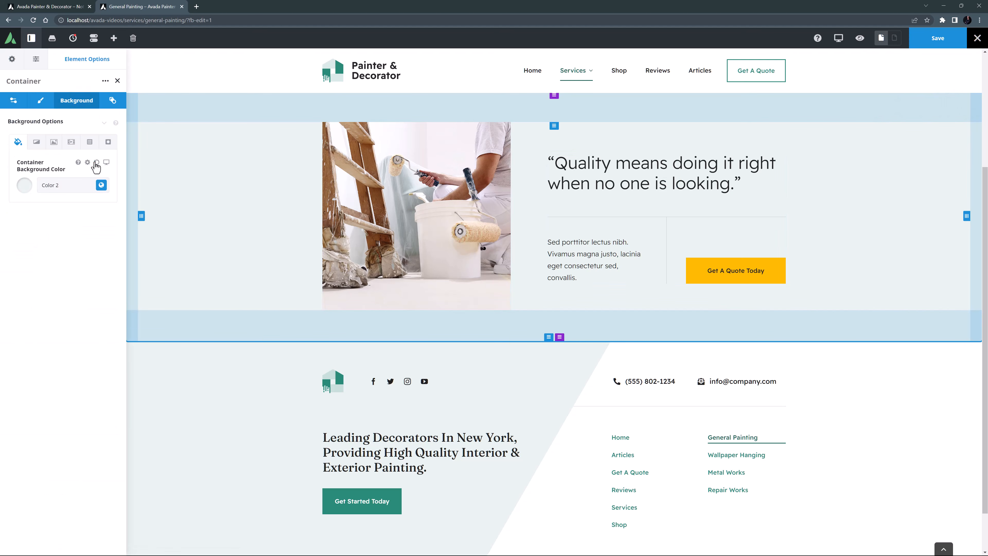
left_click(96, 161)
left_click(60, 235)
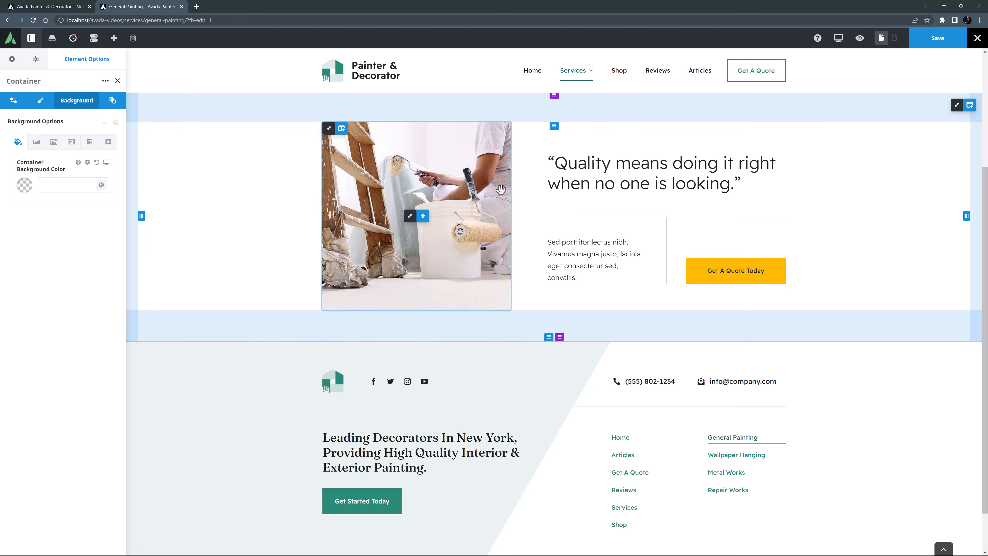
Import the Studio design Pricing Table Container 2421 below the quote container with inverted colors.
left_click(969, 105)
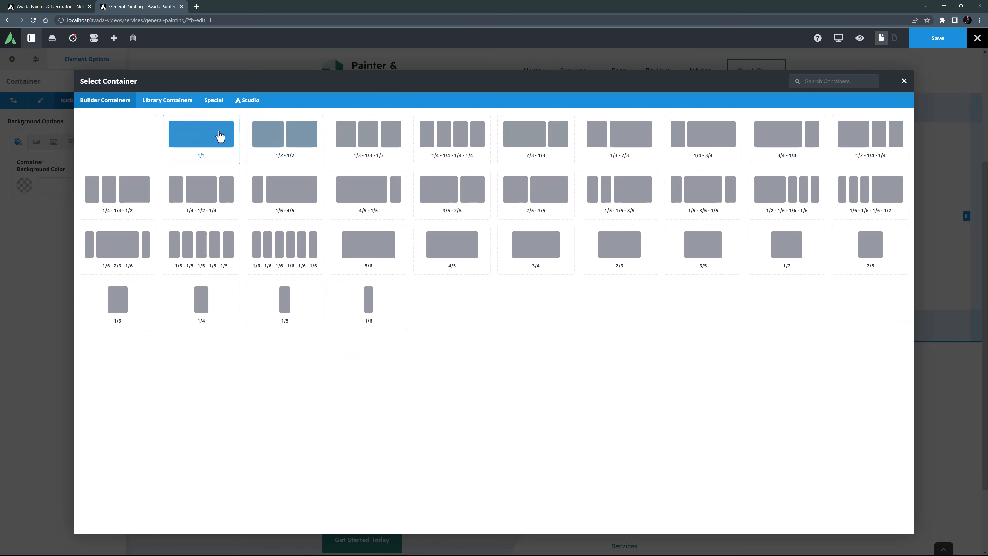
left_click(240, 107)
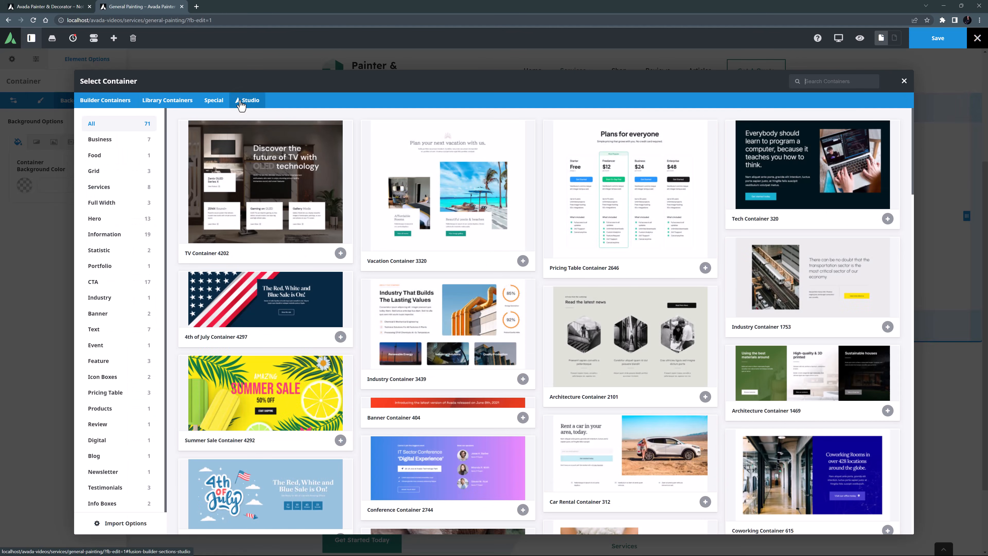
left_click(130, 394)
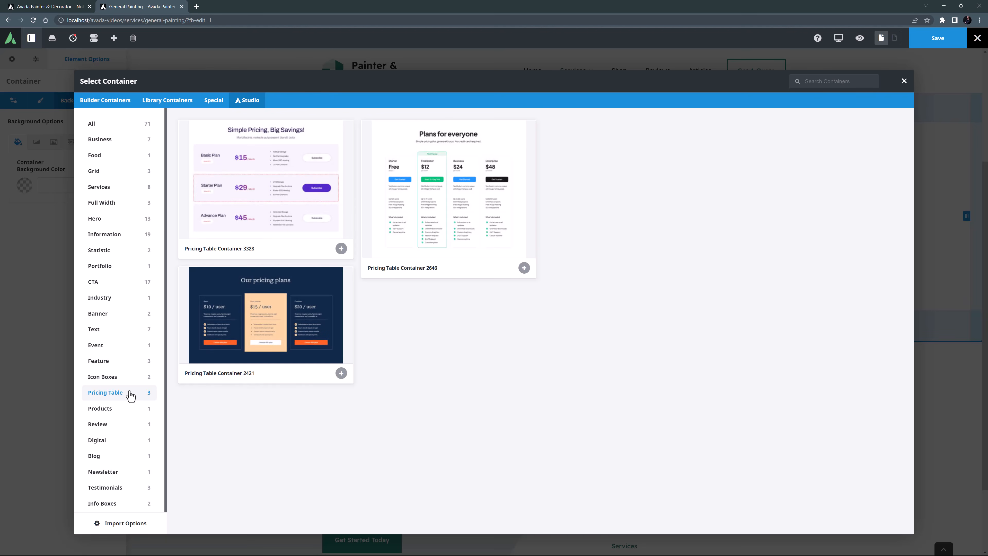
left_click(260, 324)
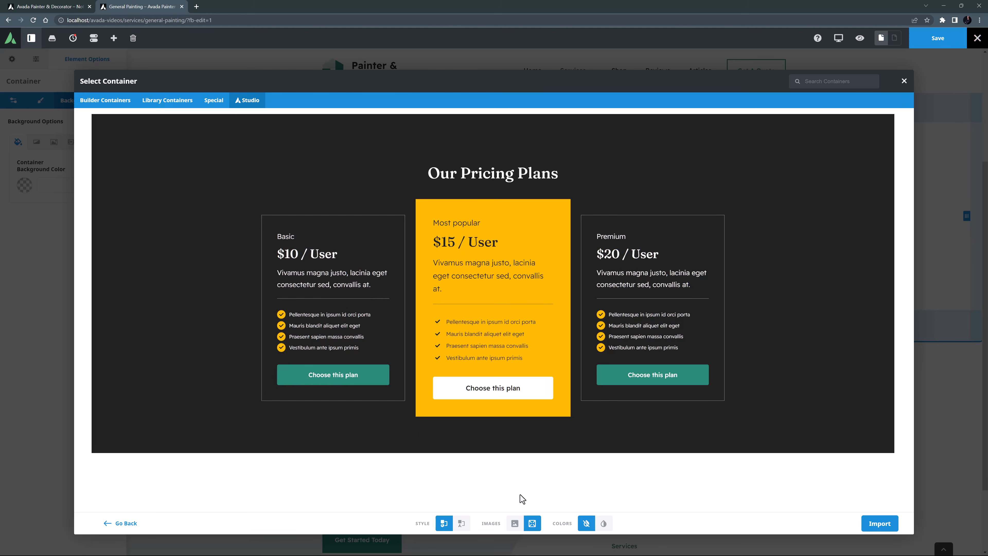
left_click(604, 524)
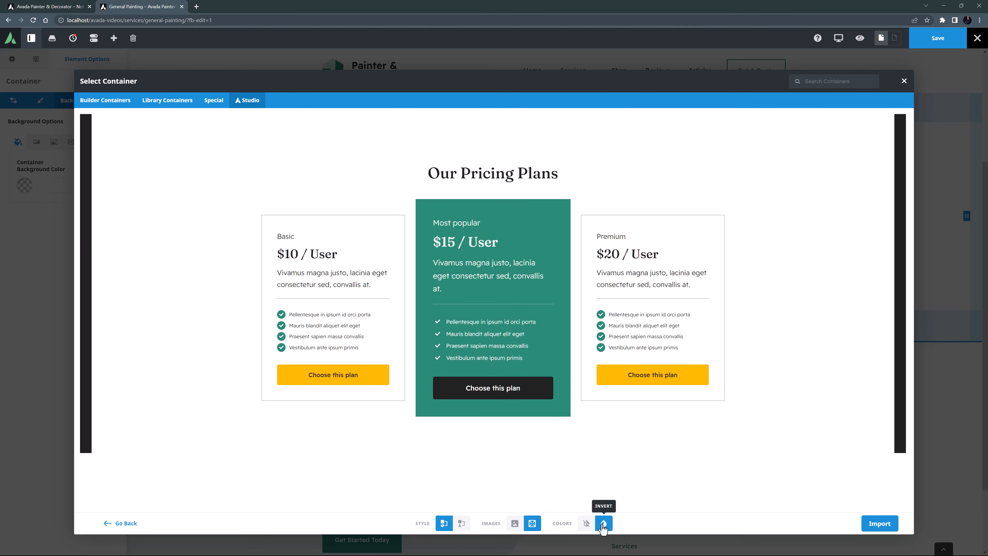
left_click(878, 524)
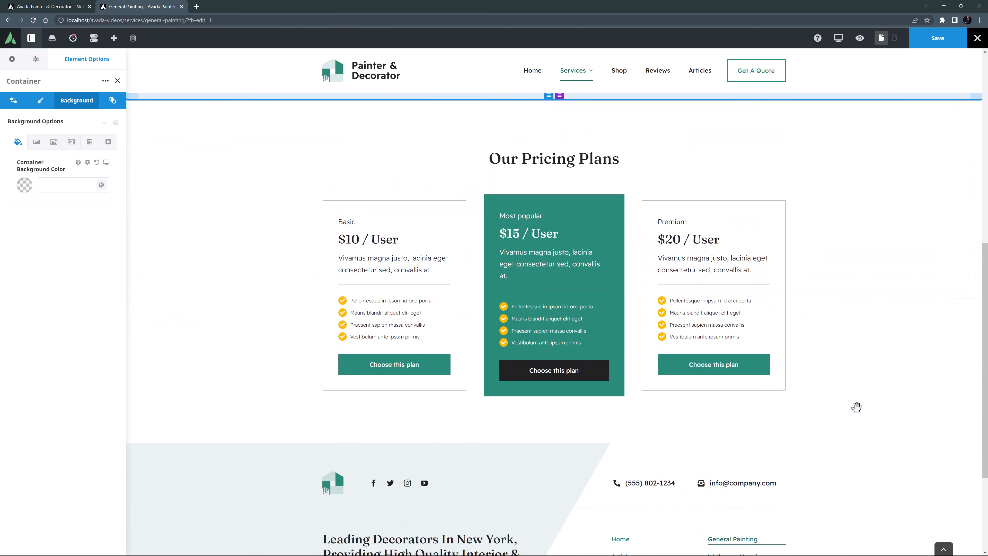
Rename the imported pricing table container as Pricing Plans.
left_click(957, 112)
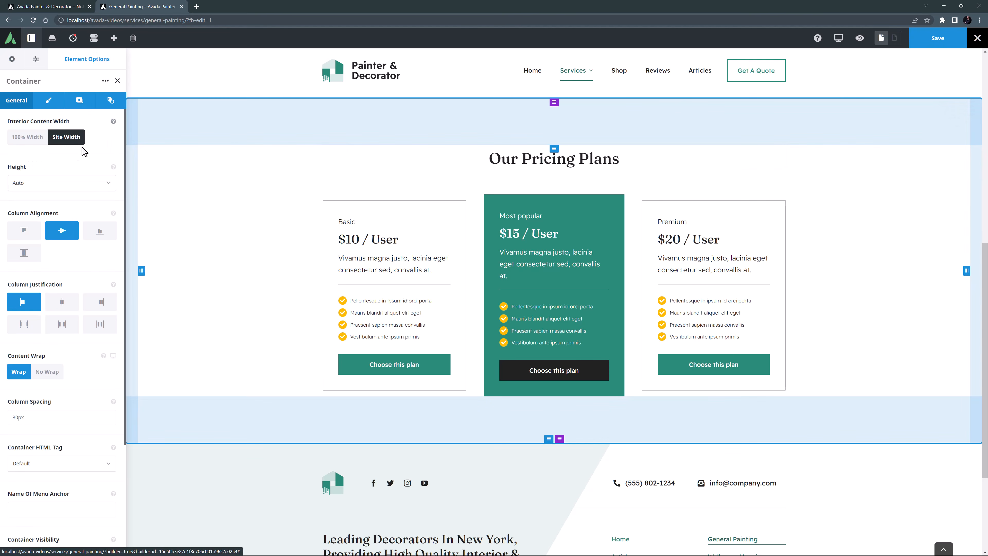
left_click(39, 82)
type("Pricing Plans")
key("Return")
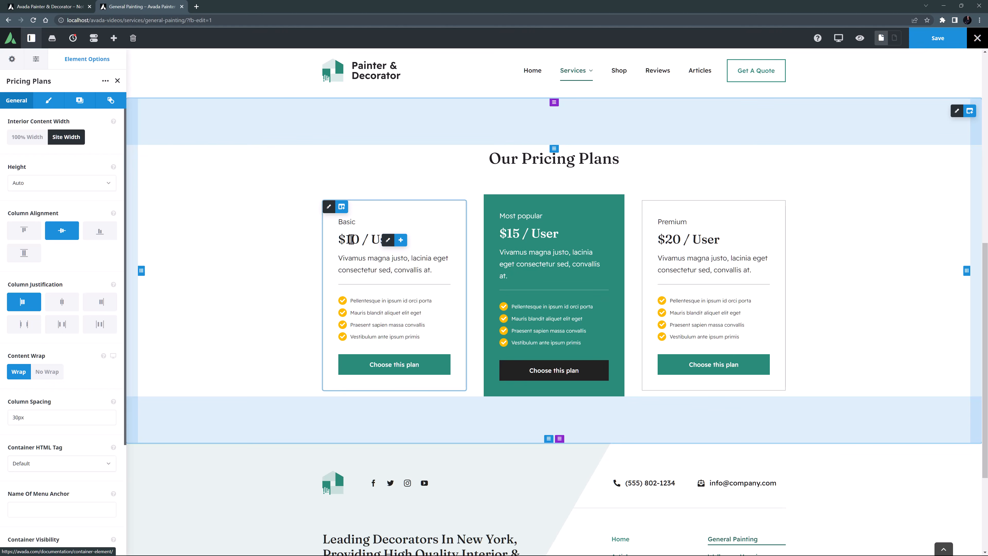
Set the plan prices to $950 for Basic, $2000 for Most popular and $3500 for Premium.
left_click_drag(337, 239, 401, 240)
type("$950")
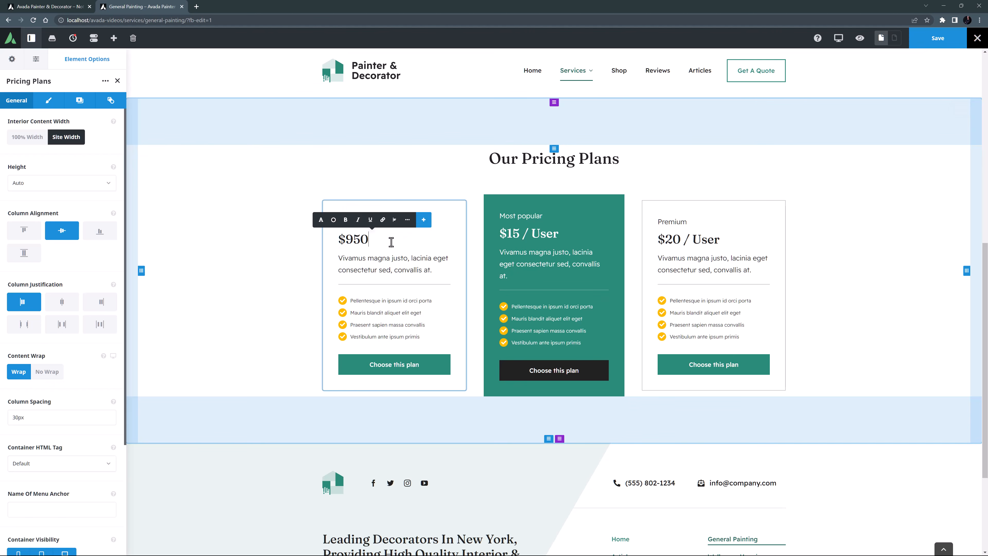
left_click_drag(506, 234, 582, 246)
type("2000")
left_click_drag(665, 239, 758, 243)
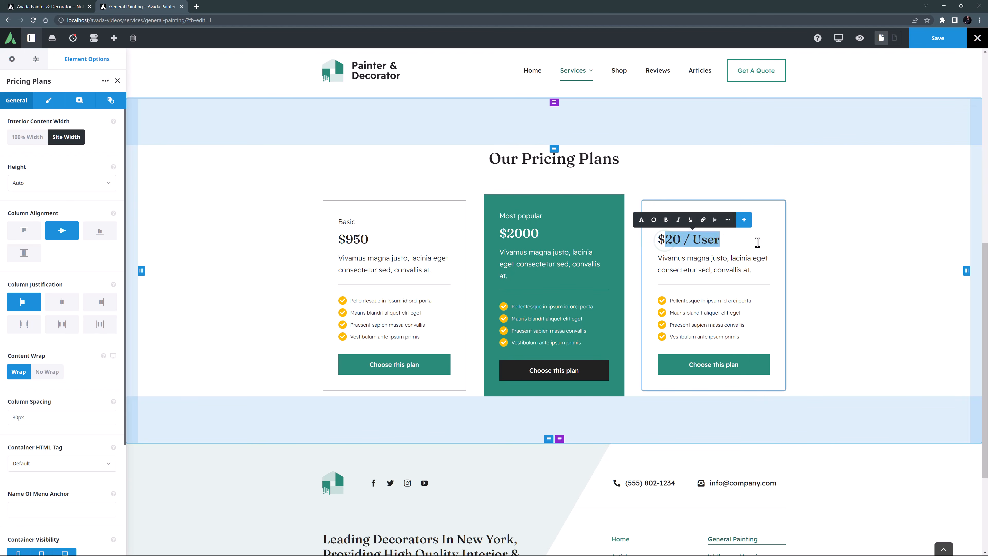
type("3500")
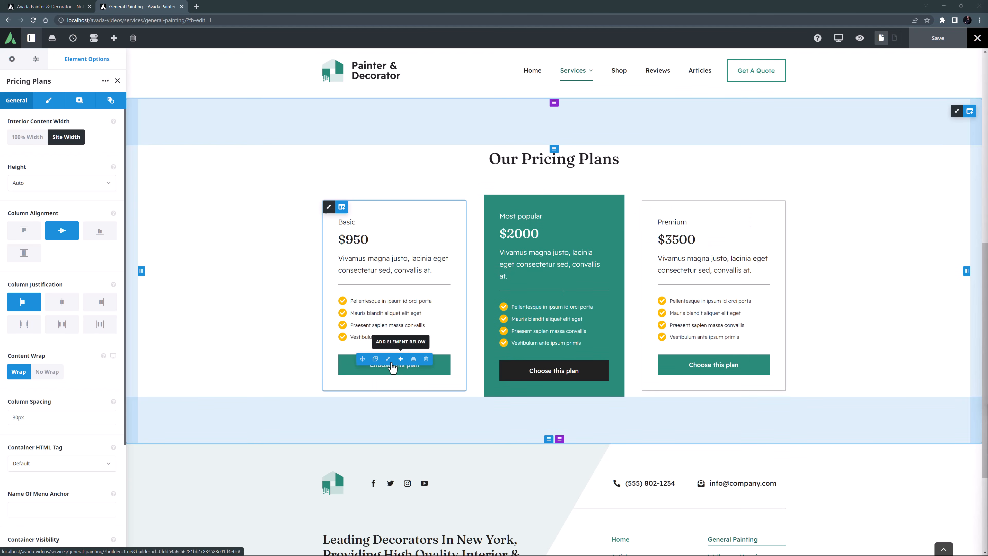
Link the Basic plan's button to the Get A Quote page and change the plan buttons' text to Book This Plan.
left_click(393, 360)
left_click(108, 137)
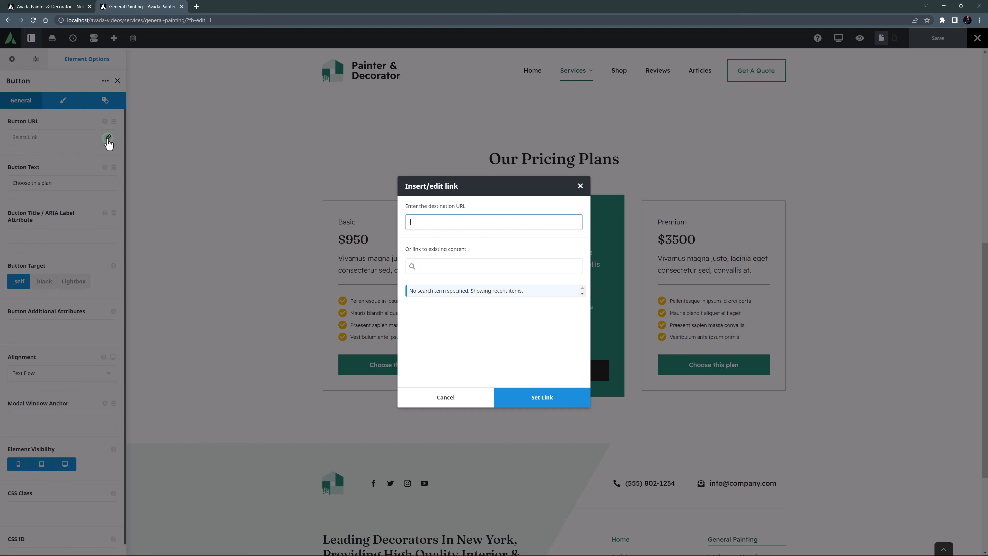
left_click(424, 362)
left_click(524, 398)
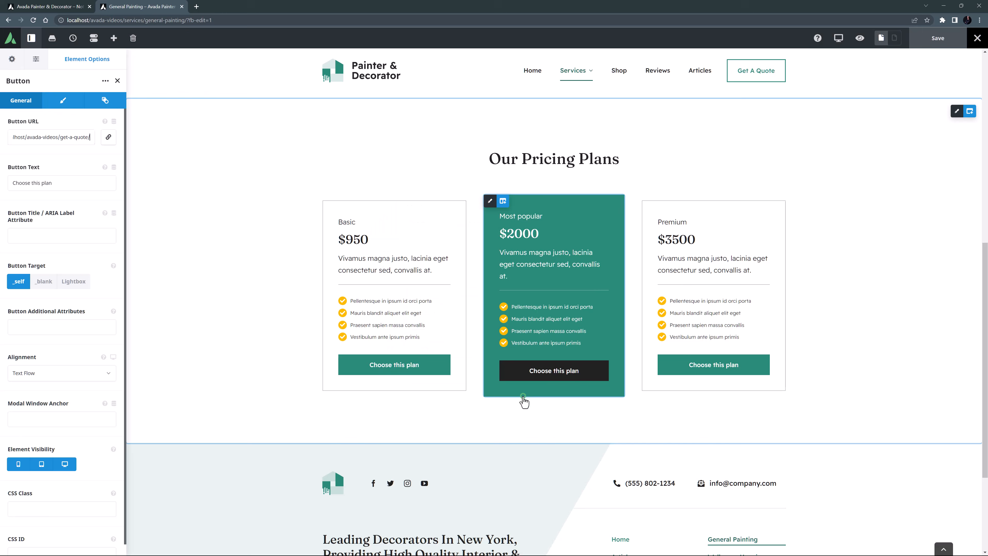
left_click_drag(63, 187, 5, 183)
type("Book This Plan")
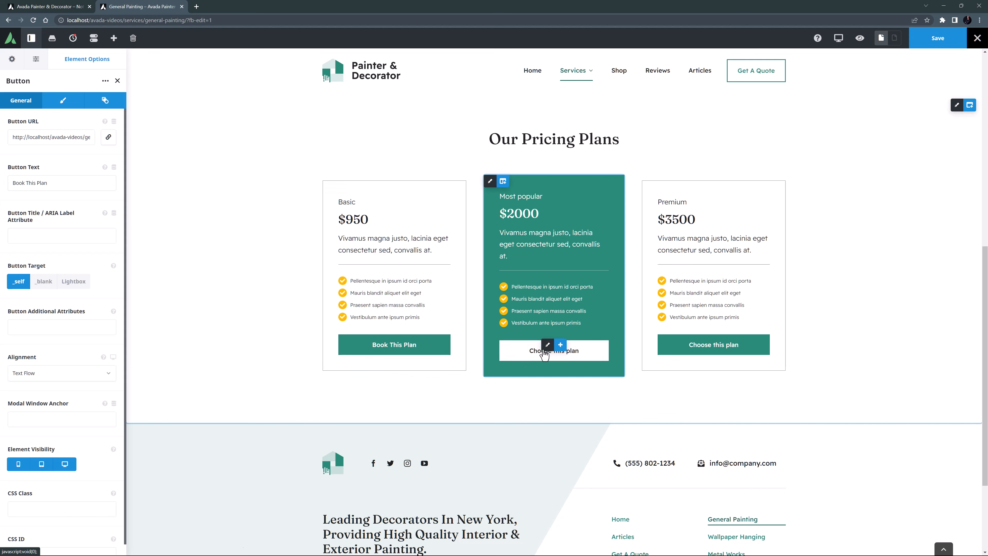
left_click(548, 345)
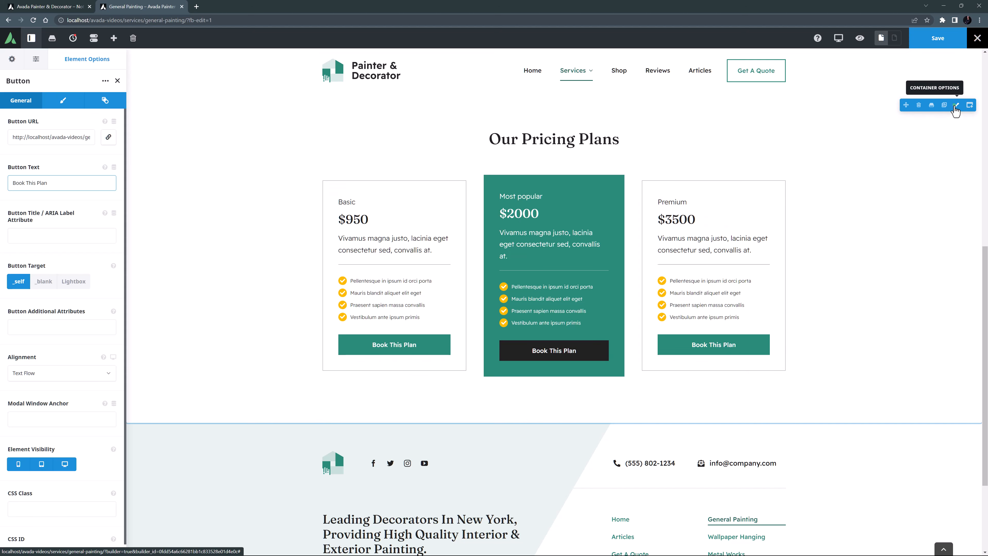
Set the Pricing Plans container's background to global Color 4 with an alpha adjustment of -90.
left_click(955, 109)
left_click(74, 102)
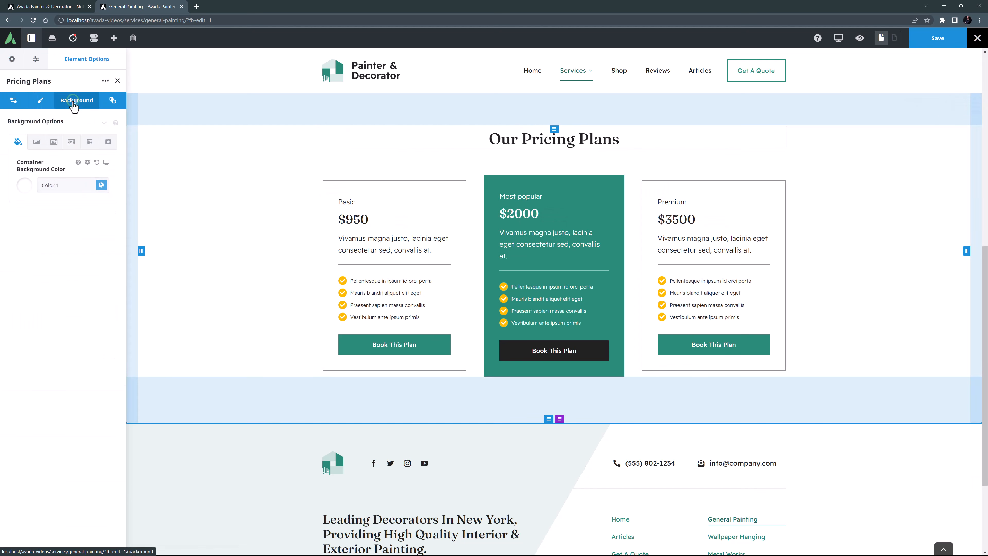
left_click(101, 185)
left_click(60, 215)
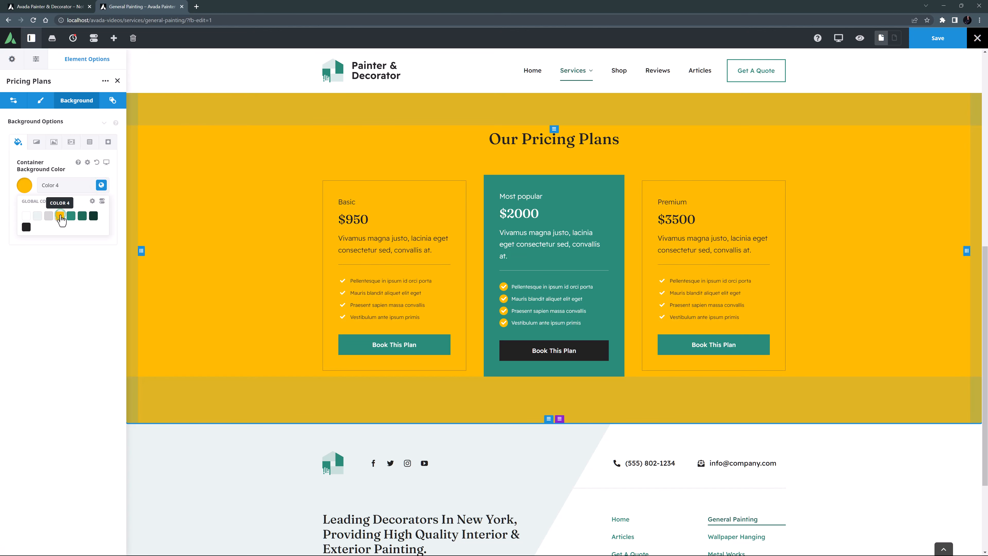
left_click(102, 201)
type("-90")
key("Tab")
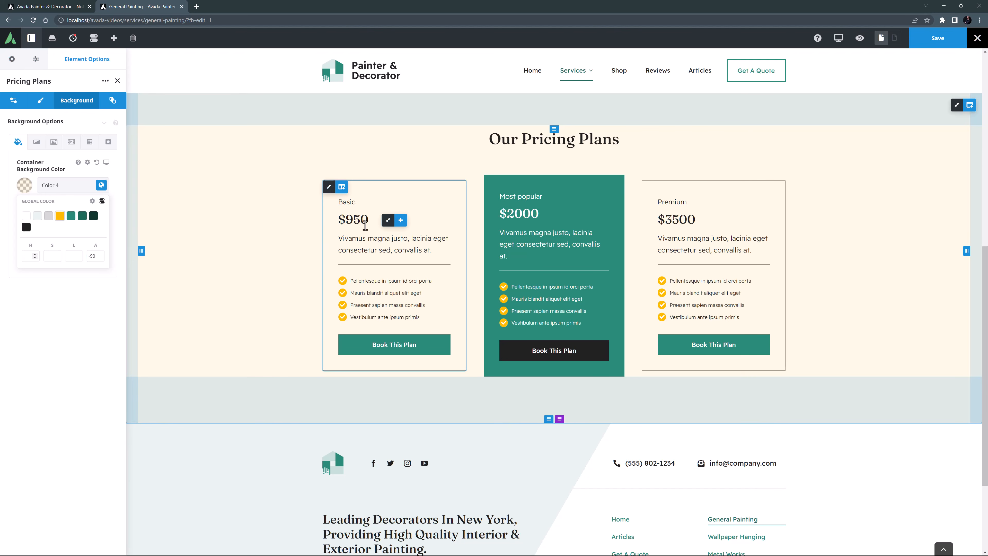
Set the background color of the Basic and Premium plan columns to global Color 1.
left_click(329, 187)
left_click(83, 101)
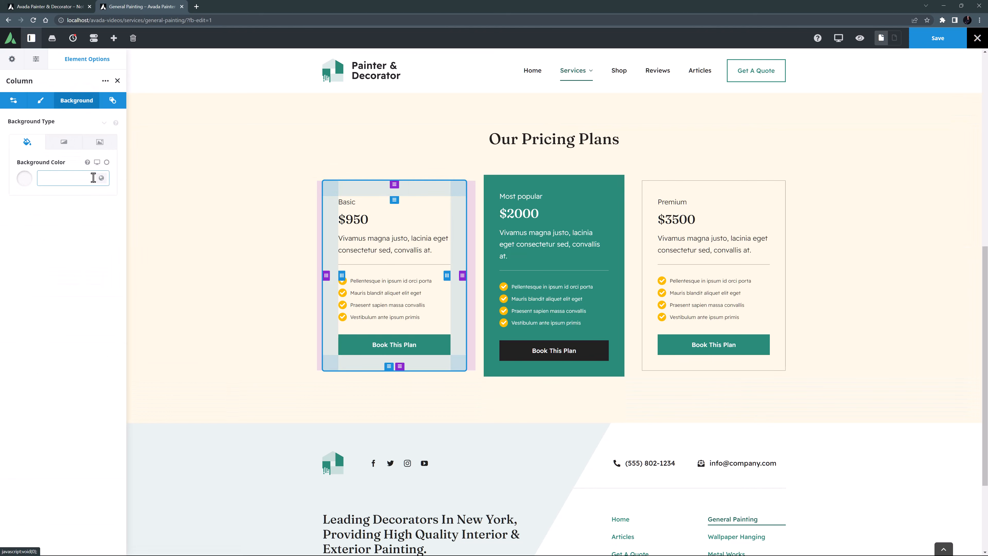
left_click(102, 177)
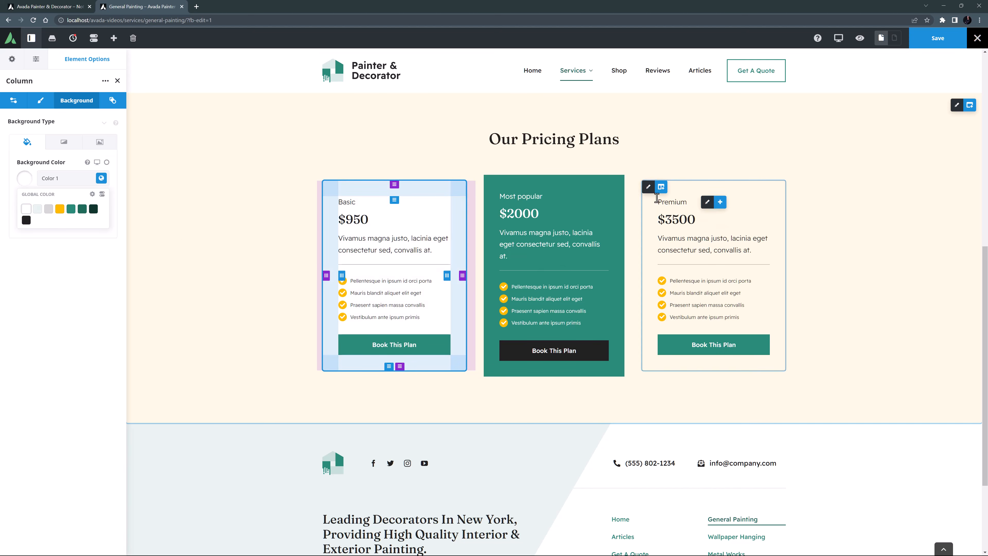
left_click(649, 189)
left_click(80, 100)
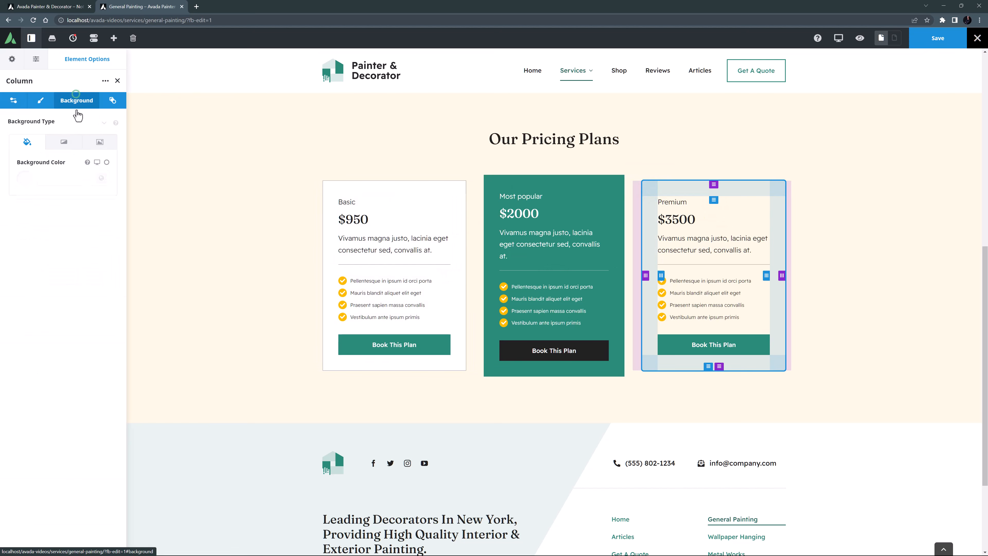
left_click(101, 177)
left_click(27, 209)
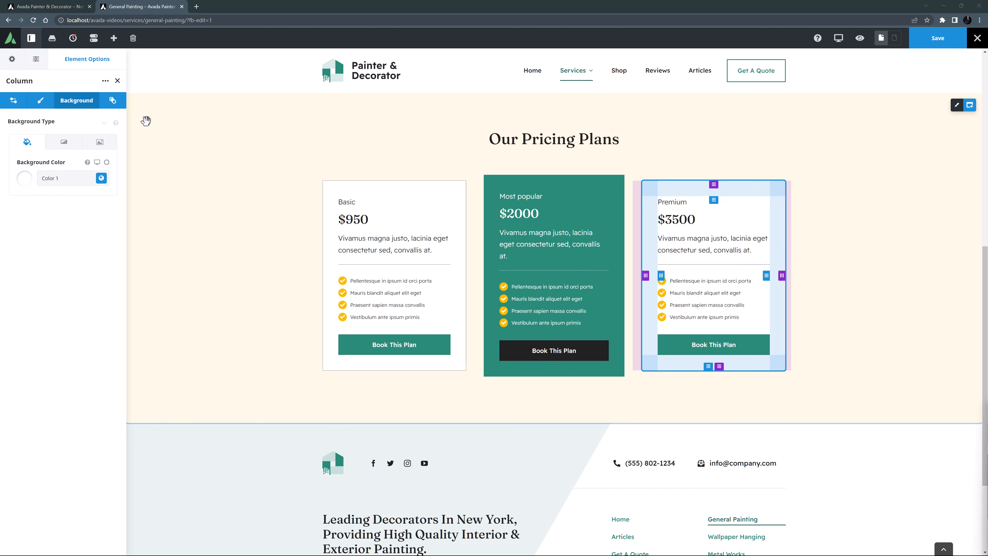
Copy the Recent Projects container from the Home page and paste it after the Pricing Plans container on the General Painting page.
left_click(50, 6)
scroll(747, 267, "down", 16)
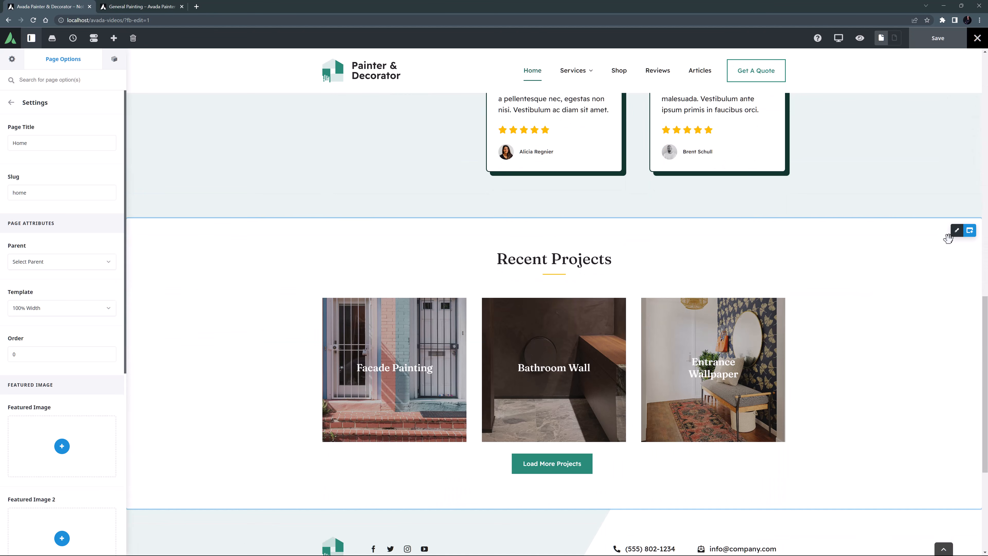
right_click(951, 236)
left_click(953, 300)
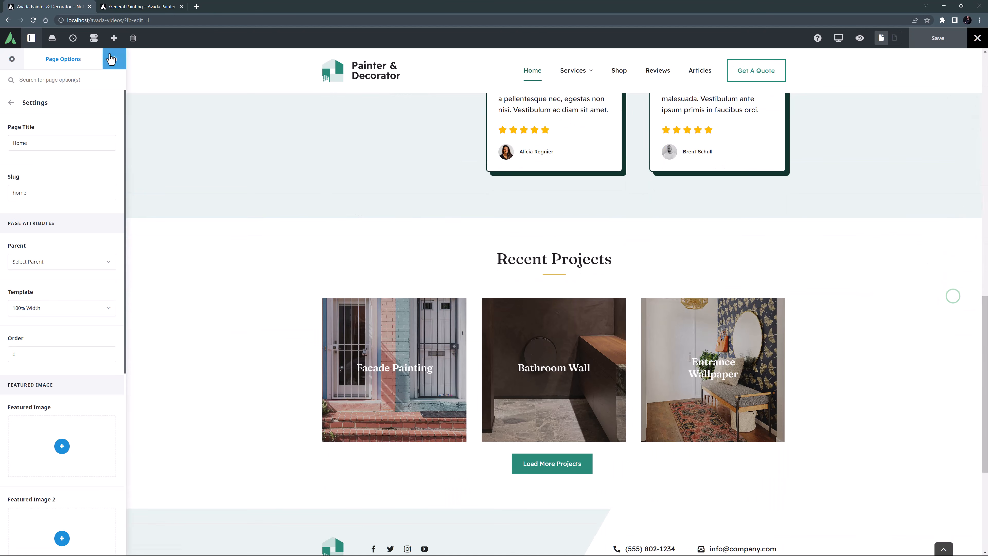
left_click(154, 7)
right_click(948, 105)
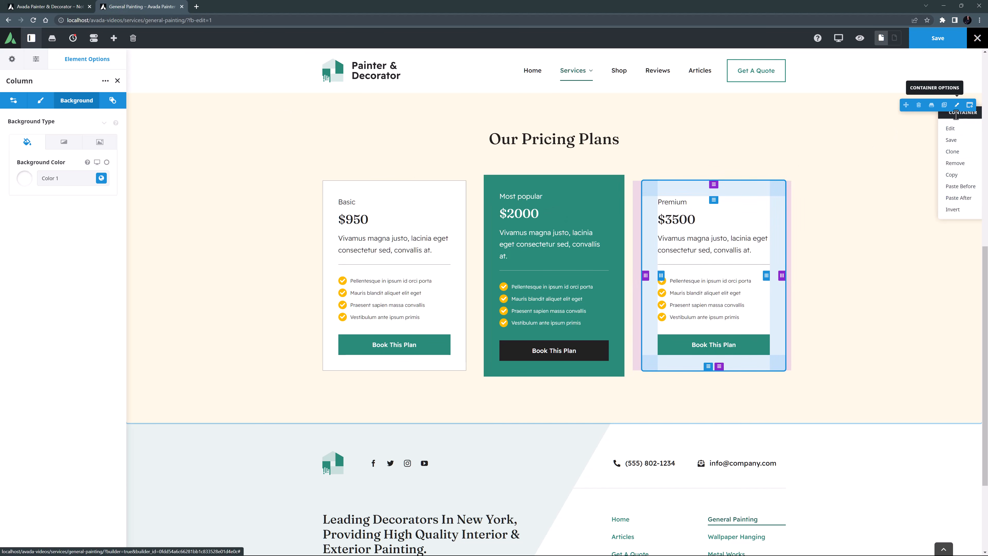
left_click(953, 198)
scroll(954, 197, "down", 5)
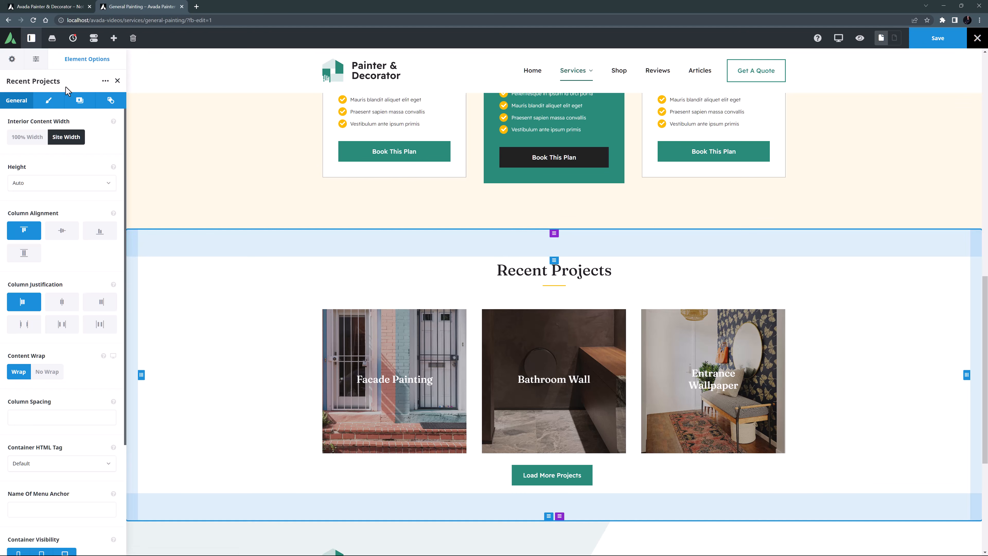
Rename the pasted container as General Painting Projects and set its background to global Color 7.
left_click_drag(66, 81, 2, 76)
type("General Painting Projects")
left_click(79, 100)
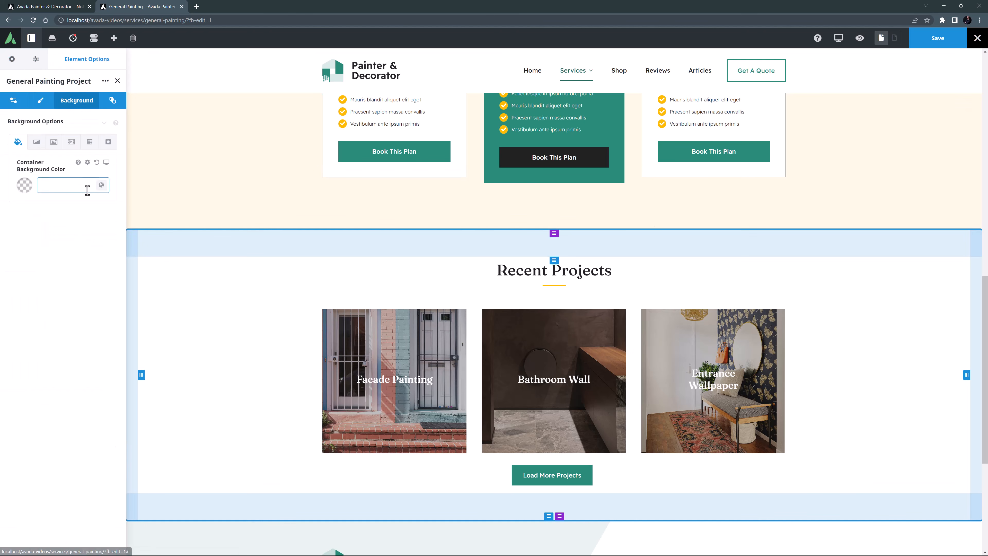
left_click(85, 190)
left_click(93, 215)
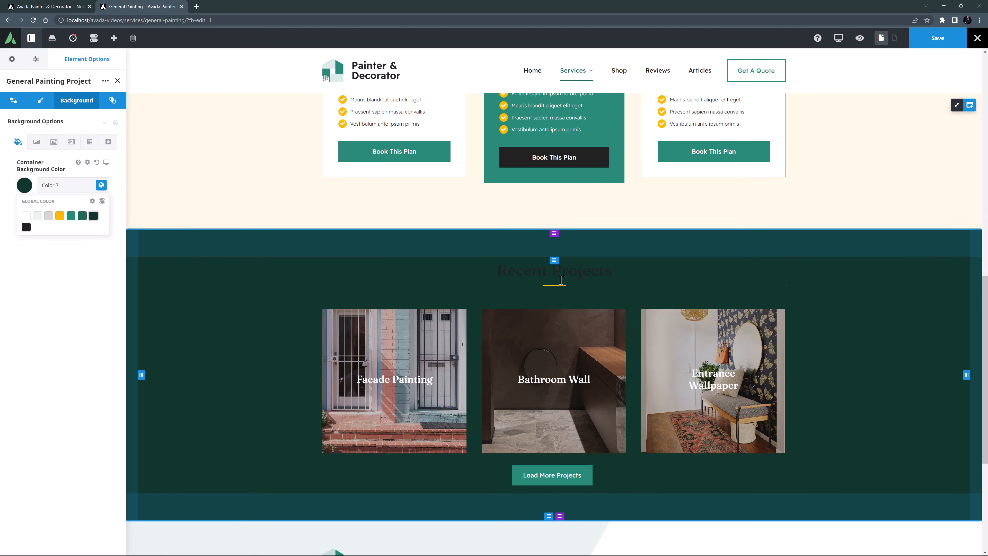
Change the Recent Projects title to General Painting Projects and set its font color to global Color 1.
left_click(545, 273)
left_click_drag(55, 230, 8, 229)
key("ctrl+v")
left_click(53, 270)
left_click(63, 101)
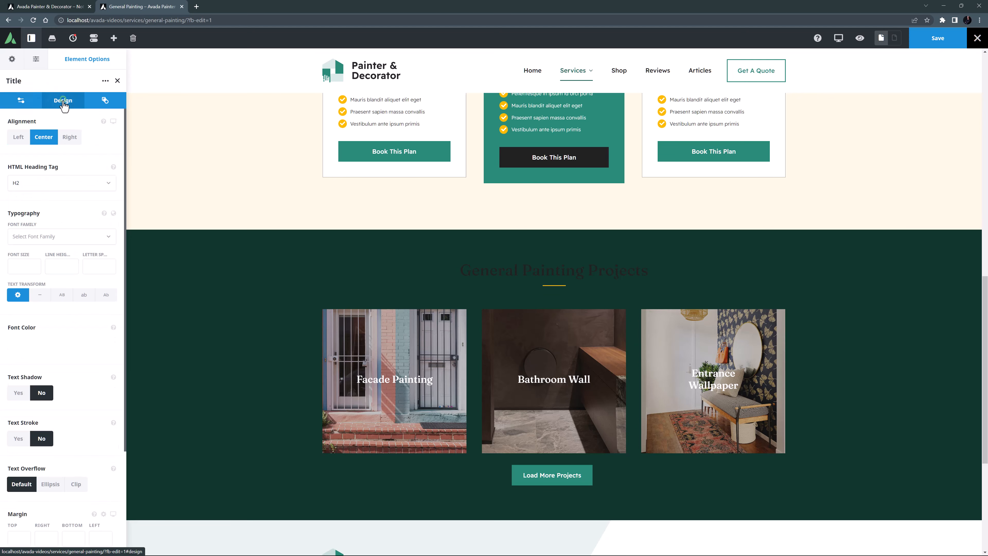
left_click(108, 343)
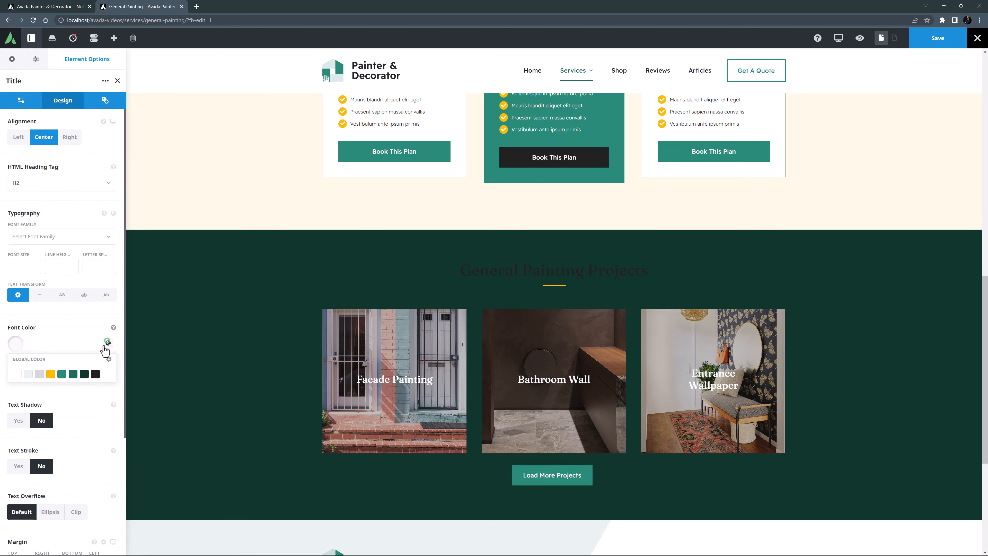
left_click(15, 374)
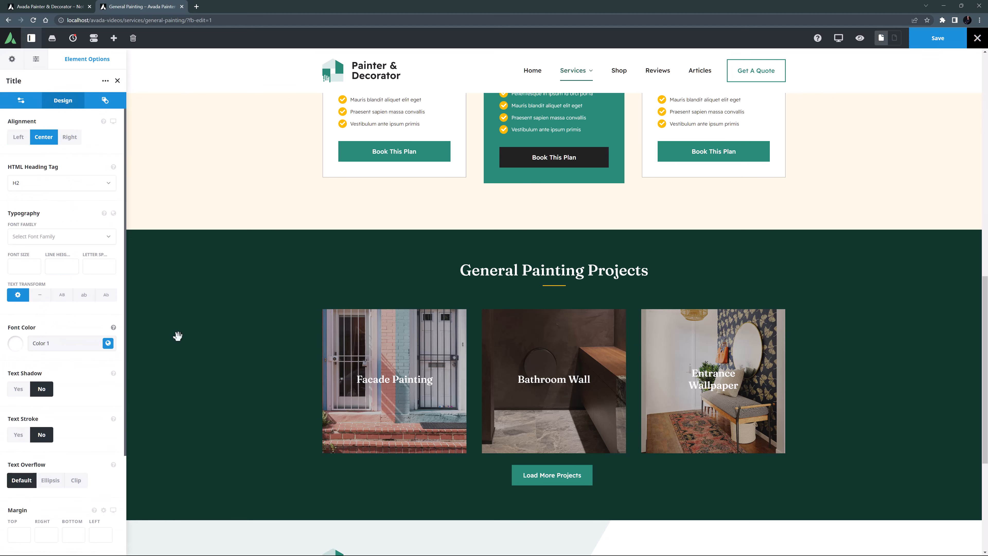
Remove all existing project images from the gallery below the General Painting Projects title.
left_click(553, 398)
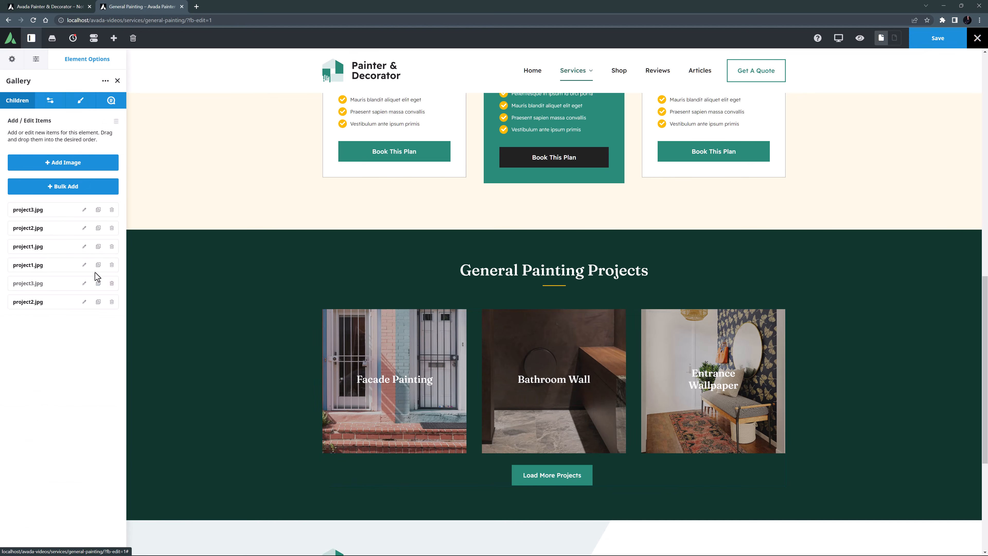
left_click(113, 210)
left_click(113, 210)
left_click(112, 210)
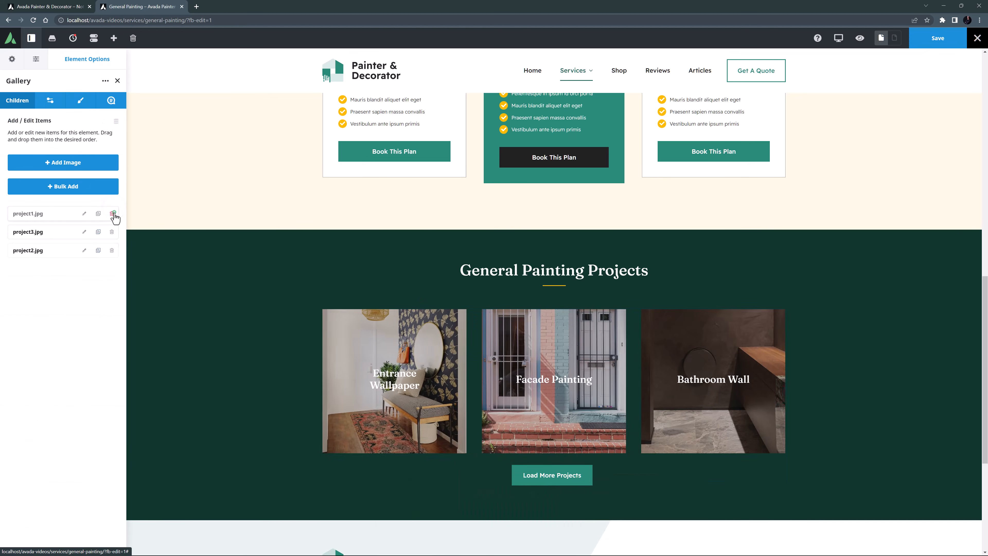
left_click(113, 213)
left_click(113, 214)
left_click(113, 214)
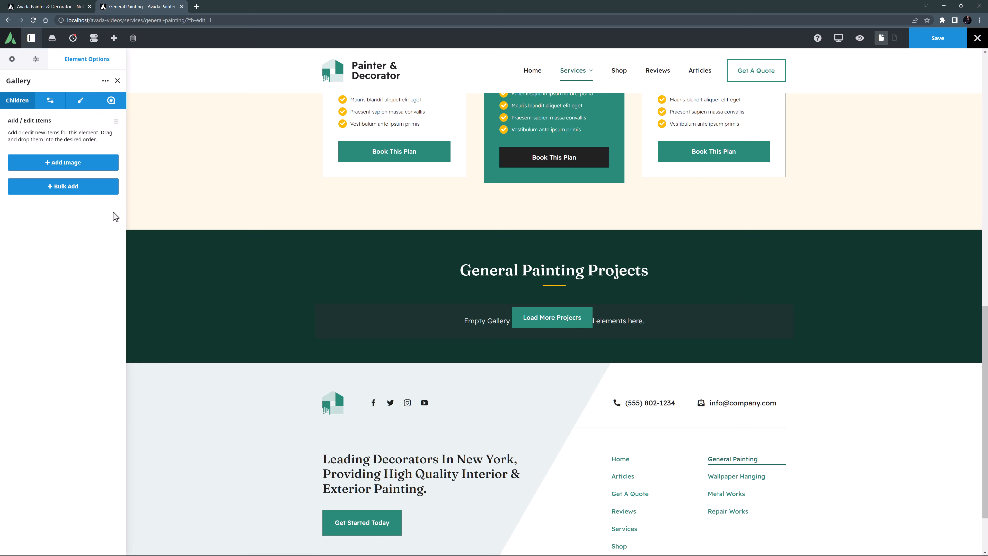
Start a bulk image addition to the gallery with painting_gallery_1, titled Room Painting and captioned Painting.
left_click(90, 192)
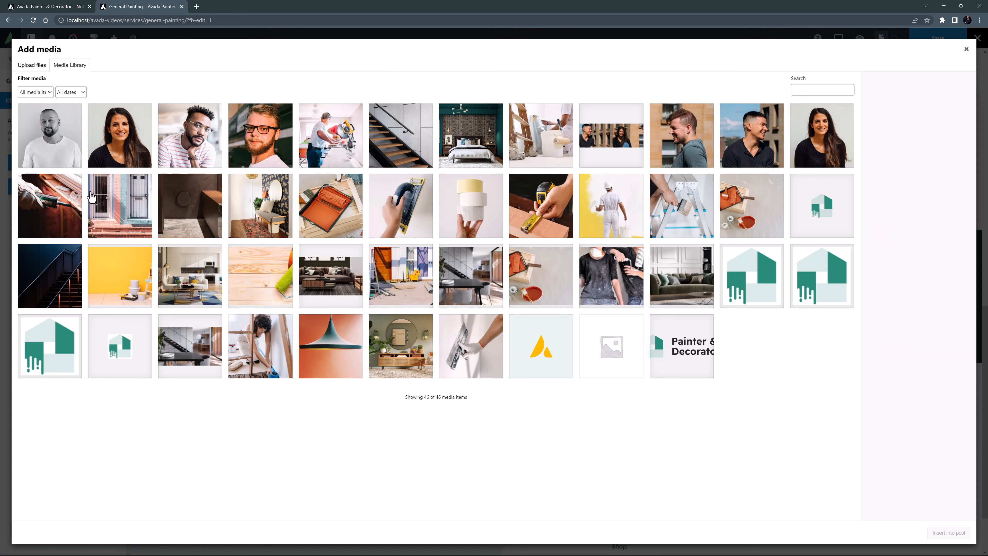
left_click(757, 211)
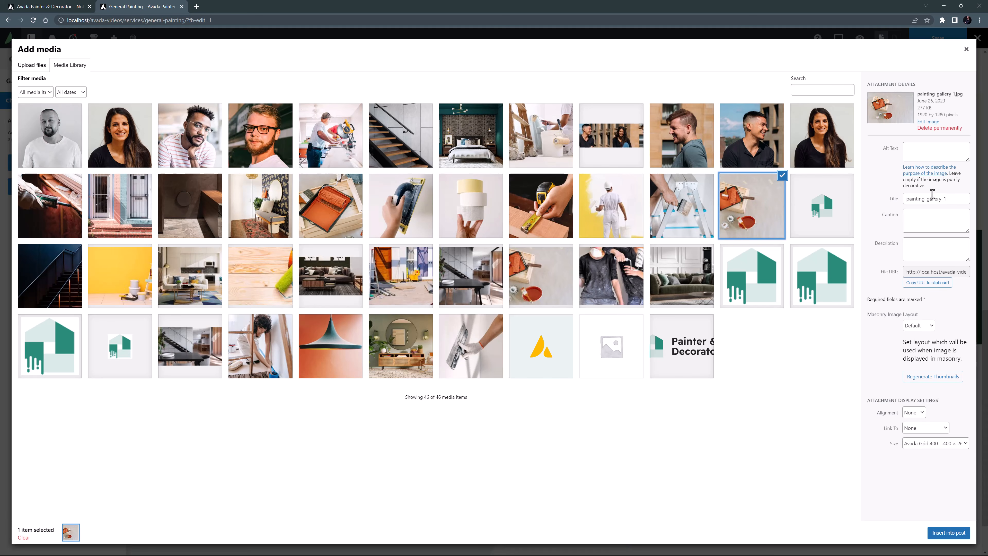
double_click(949, 197)
type("Room Painting")
left_click(913, 220)
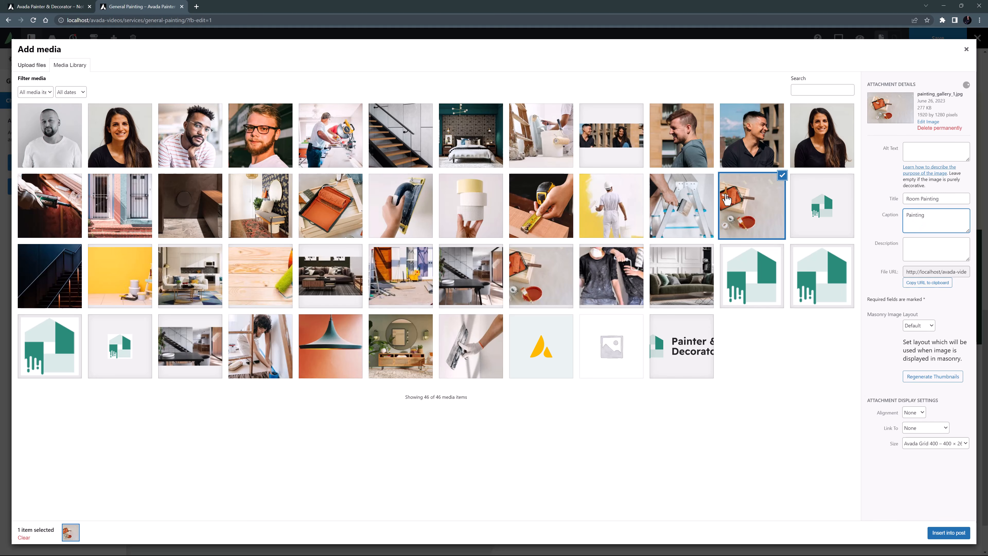
Add painting_gallery_2 to the selection with the title Interior Painting and the caption Painting.
left_click(682, 193)
double_click(946, 197)
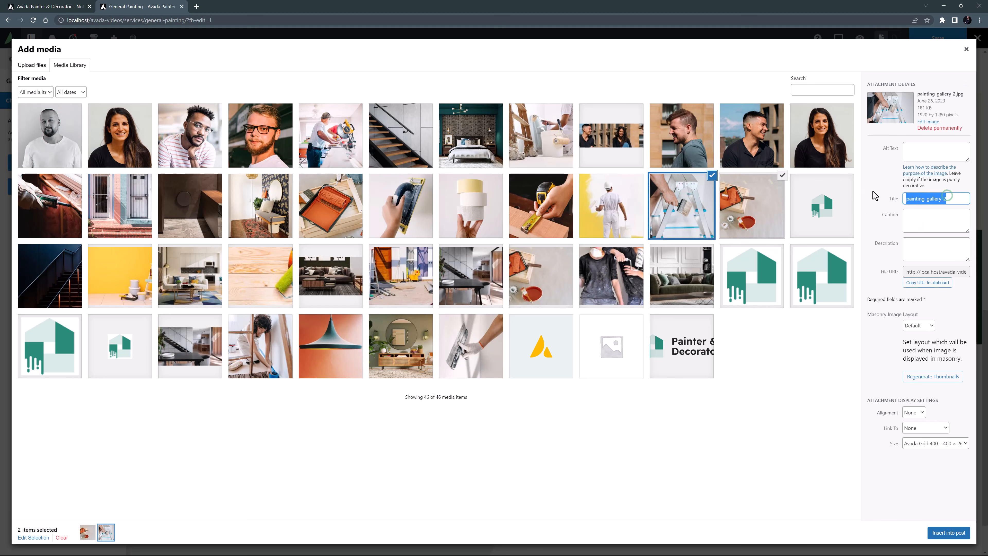
type("Interior Painting")
left_click(946, 217)
type("Painting")
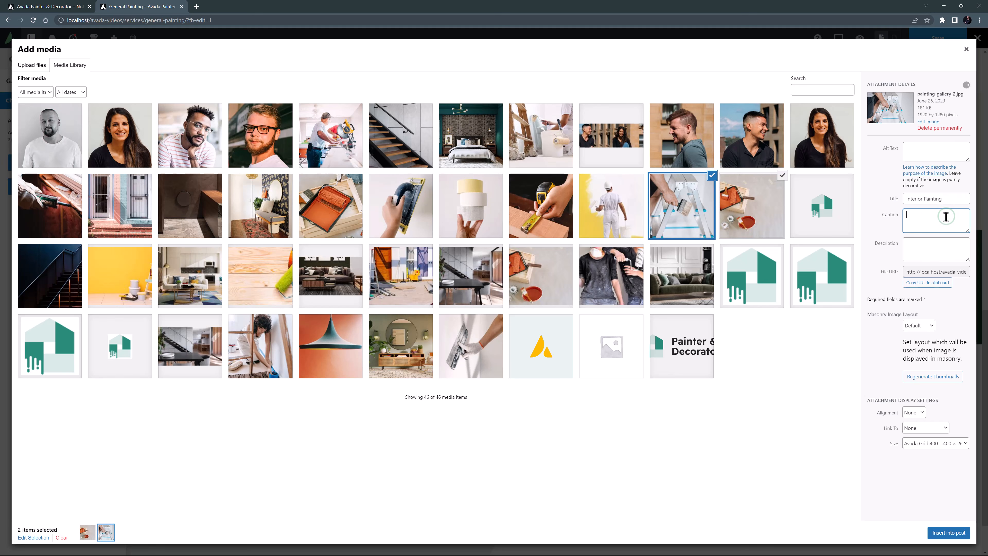
Add painting_gallery_3 to the selection with the title Exterior Painting and the caption Painting.
left_click(595, 193)
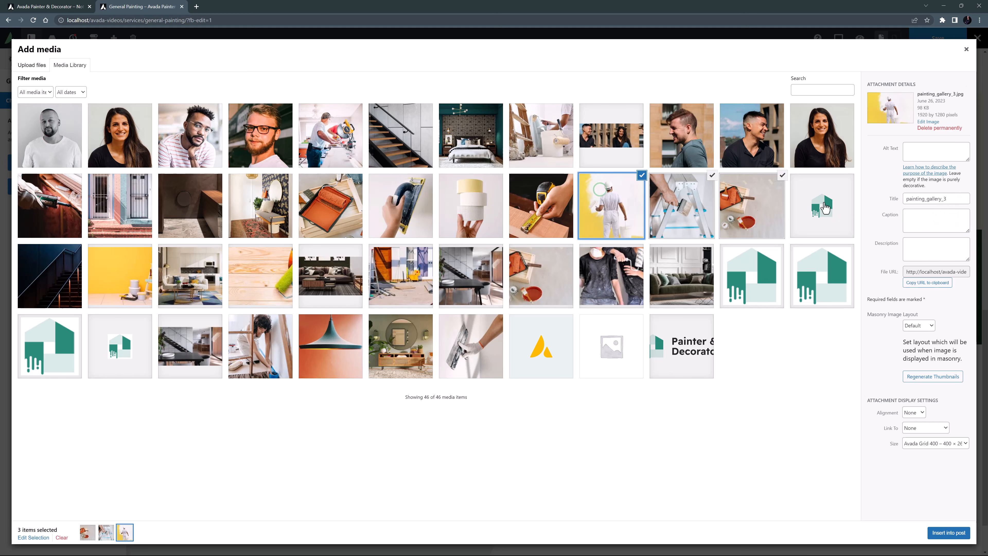
double_click(958, 199)
type("Exterior Painting")
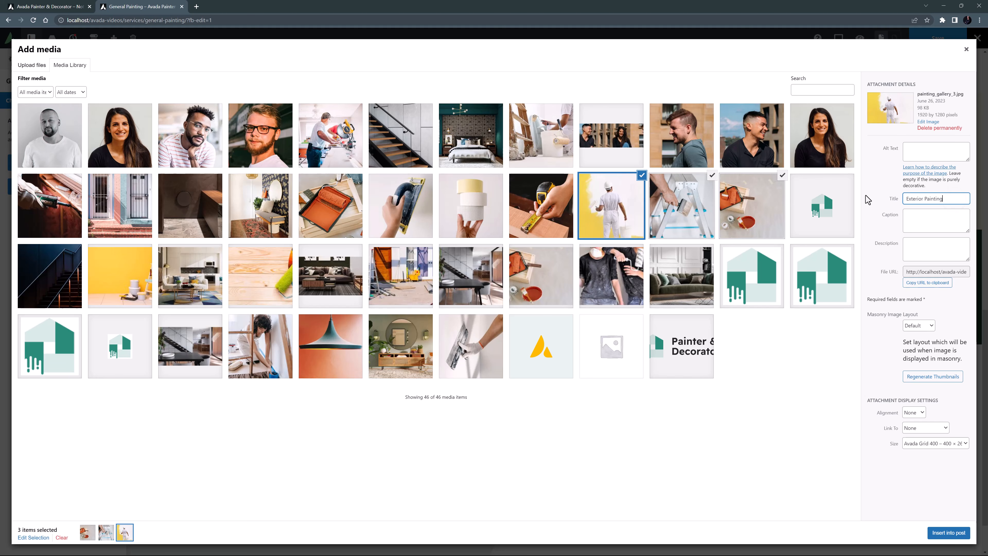
left_click(912, 221)
type("Painting")
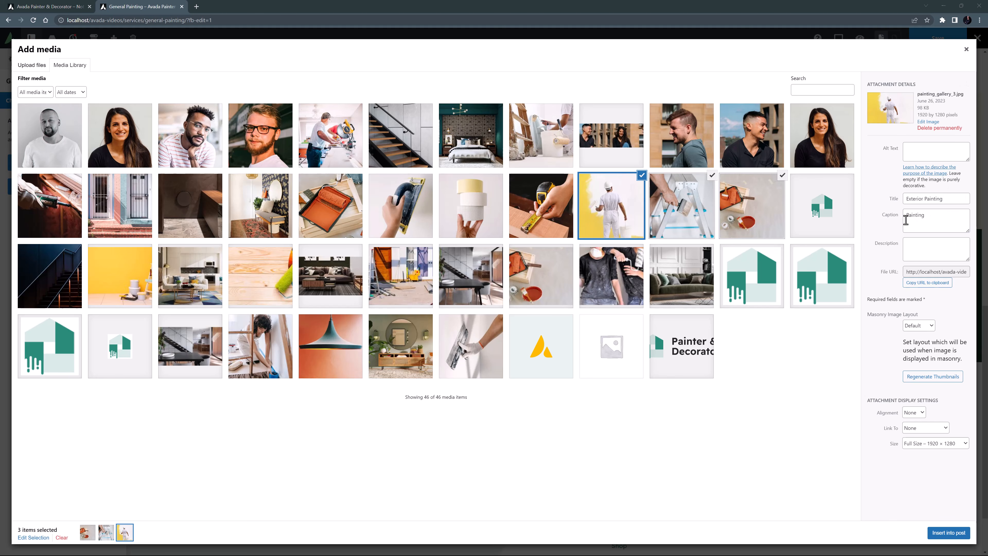
Insert the three selected painting images into the gallery at Avada Grid 400 size and save the page.
left_click(925, 443)
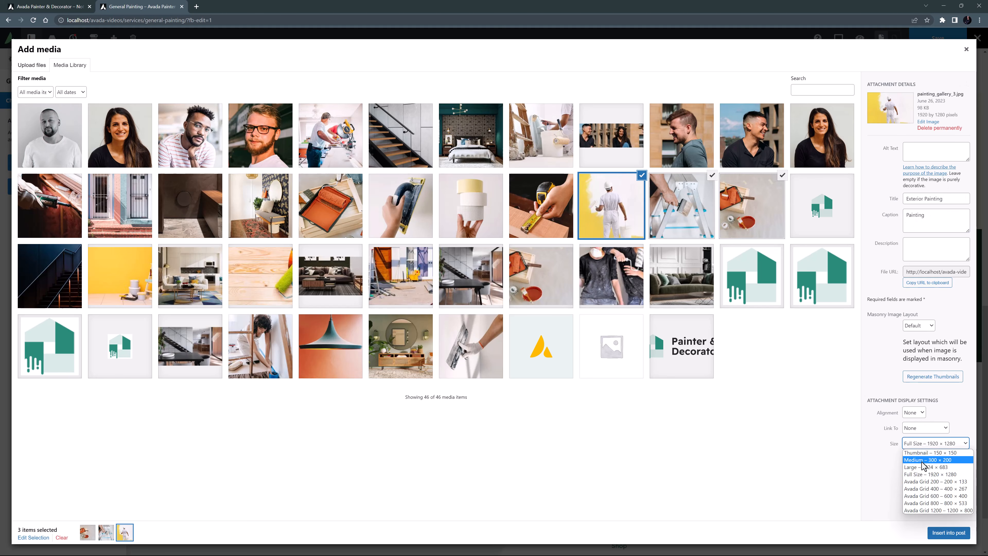
left_click(924, 488)
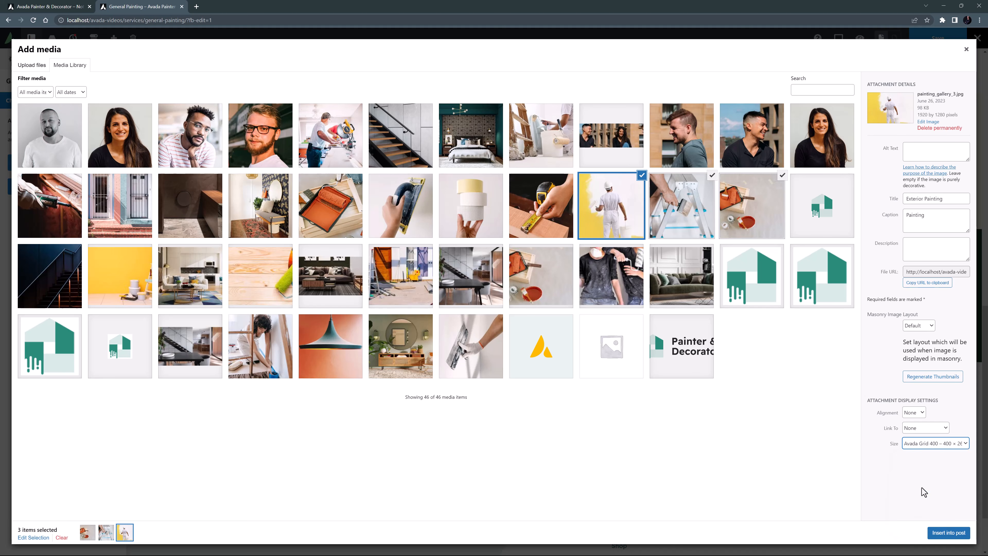
left_click(943, 530)
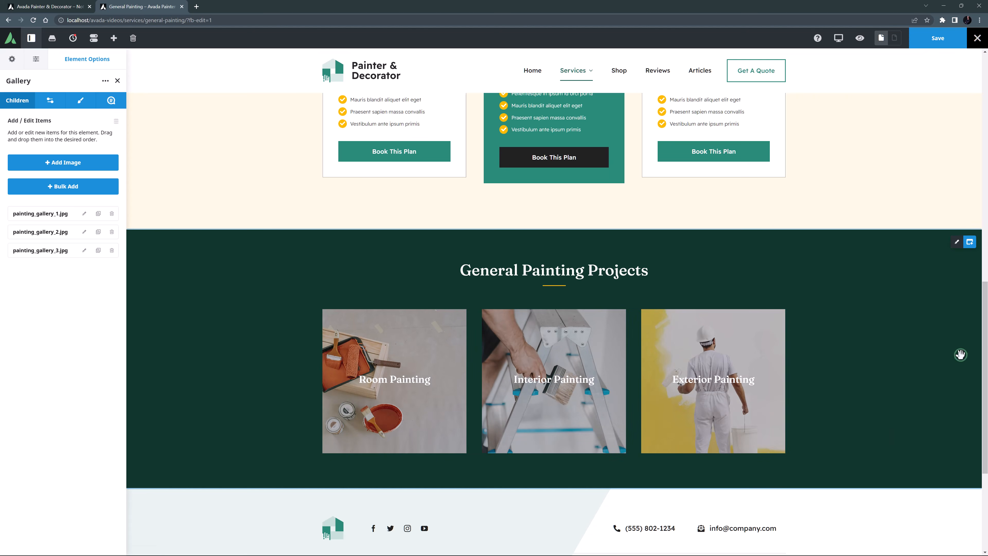
left_click(942, 40)
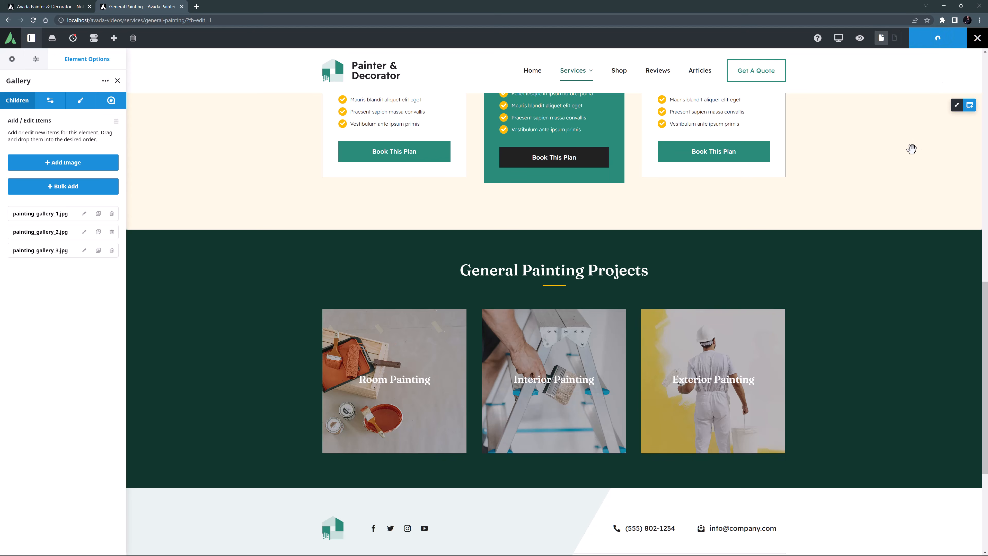
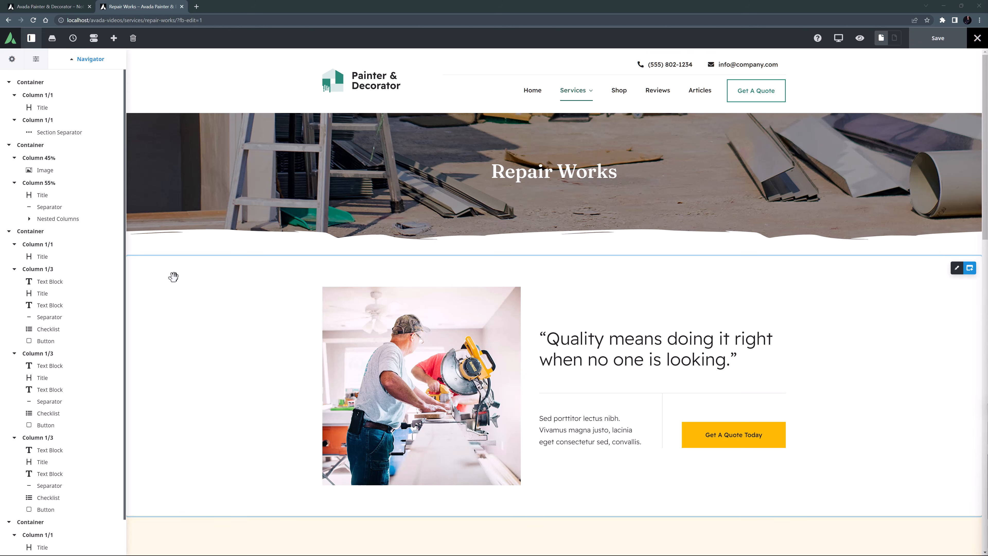
Open the Reviews page for editing and rename its first container Testimonial Hero.
left_click(666, 90)
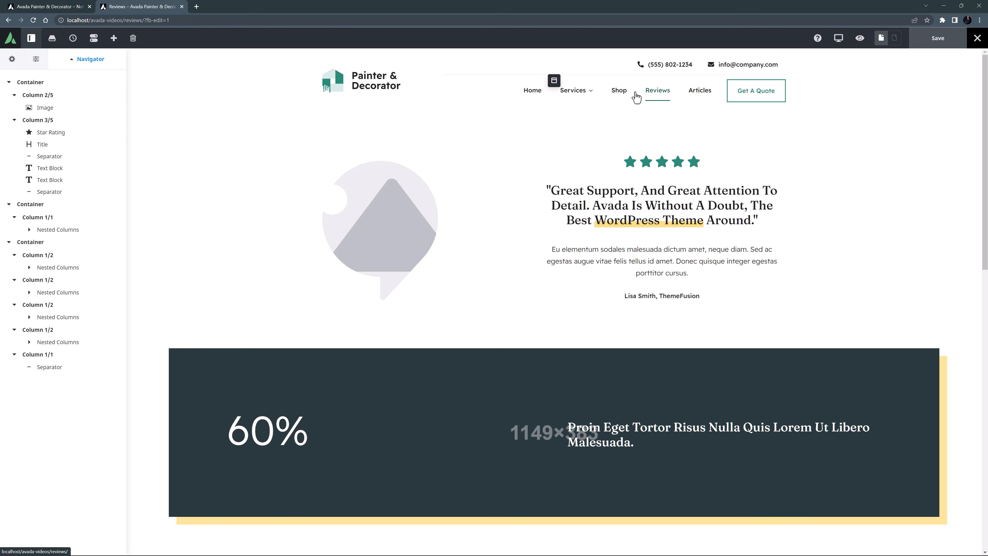
left_click(72, 60)
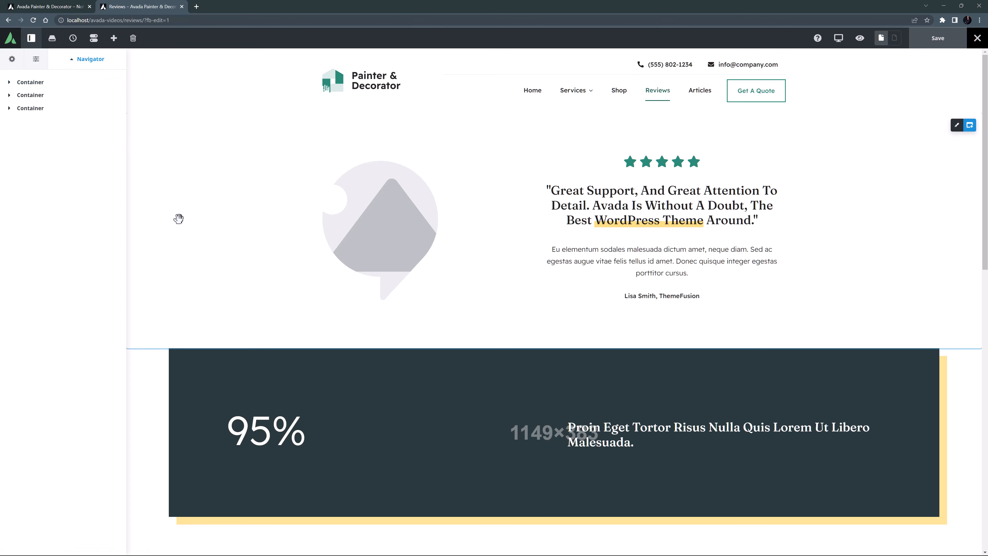
left_click(956, 125)
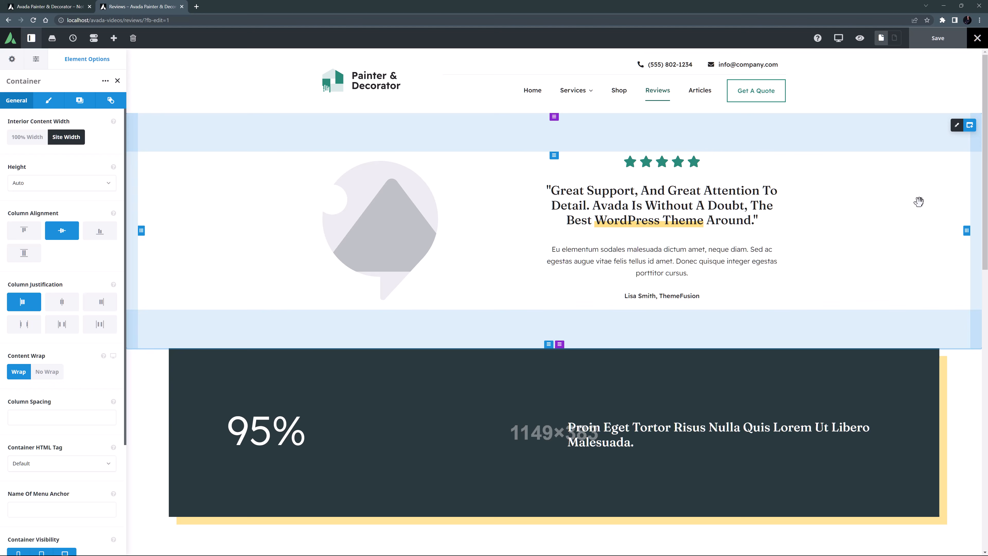
left_click(59, 81)
type("Testimonial Hero")
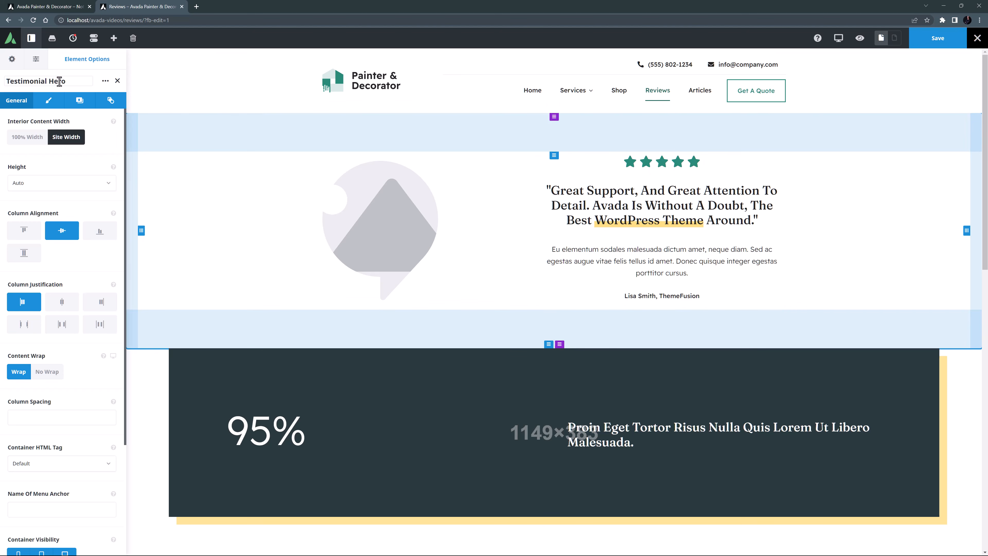
Give the Testimonial Hero container a background gradient starting in Color 4 with strongly reduced alpha.
left_click(73, 98)
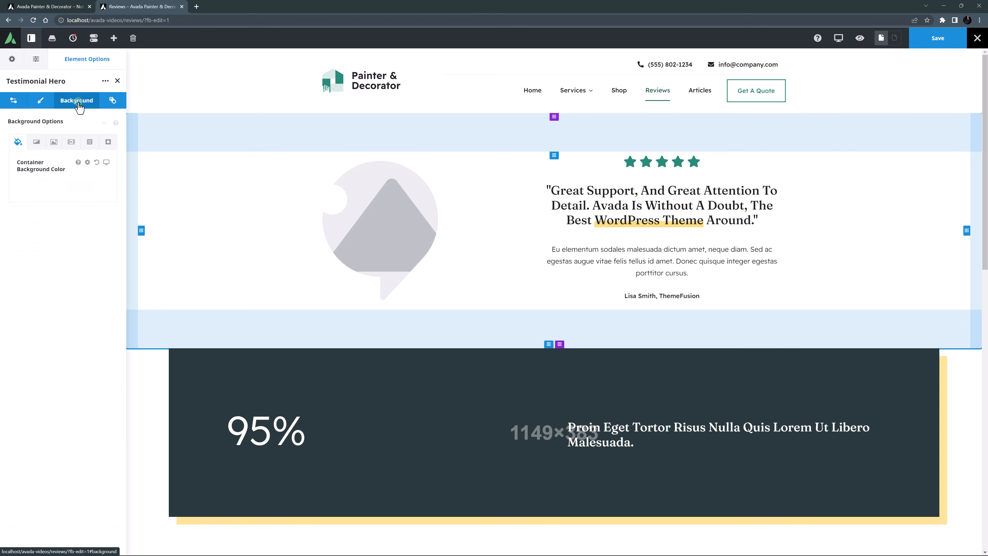
left_click(37, 142)
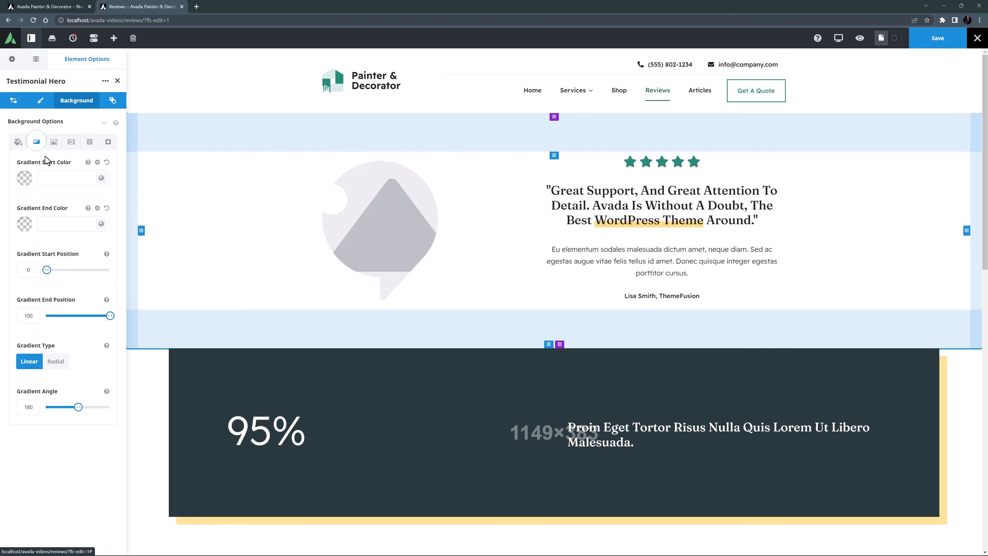
left_click(101, 178)
left_click(60, 209)
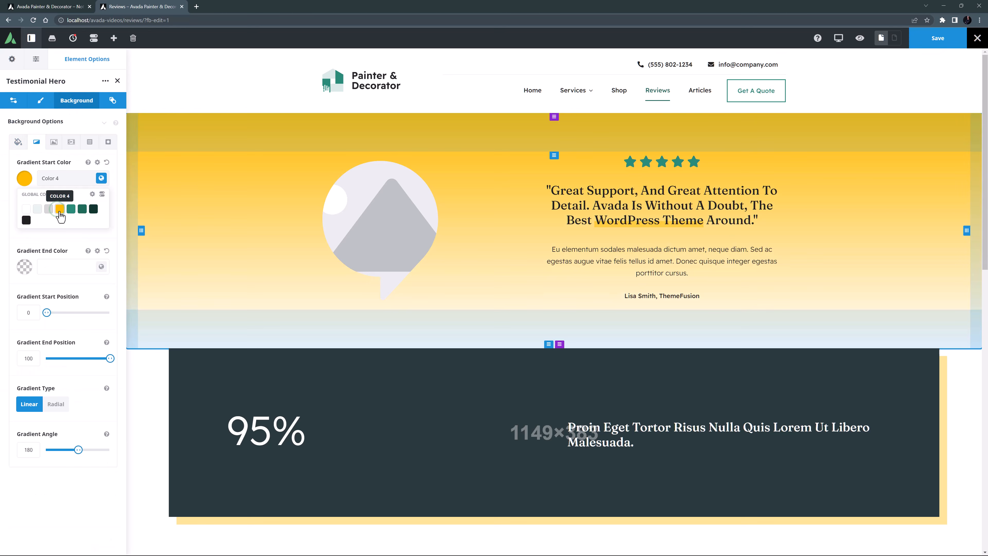
left_click(101, 194)
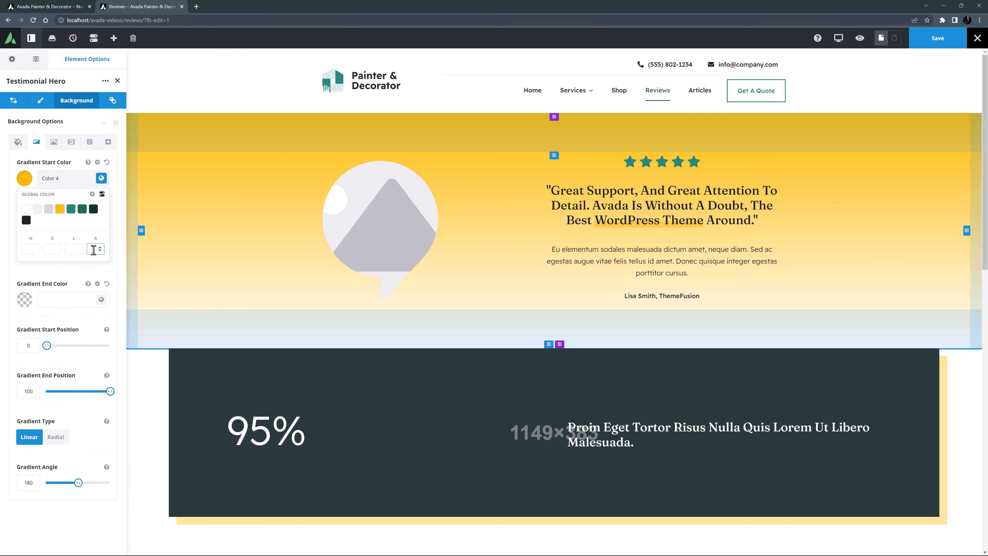
key("Tab")
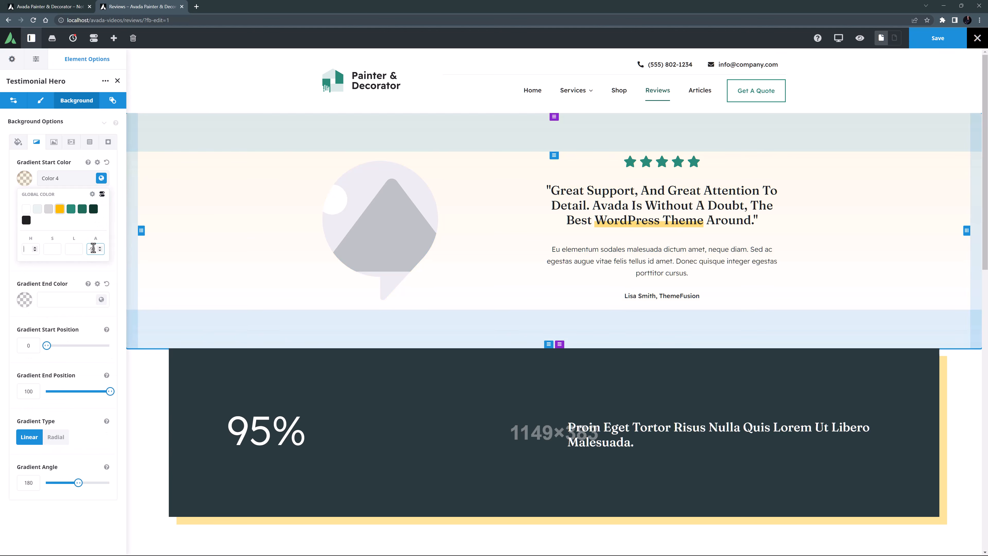
left_click(110, 229)
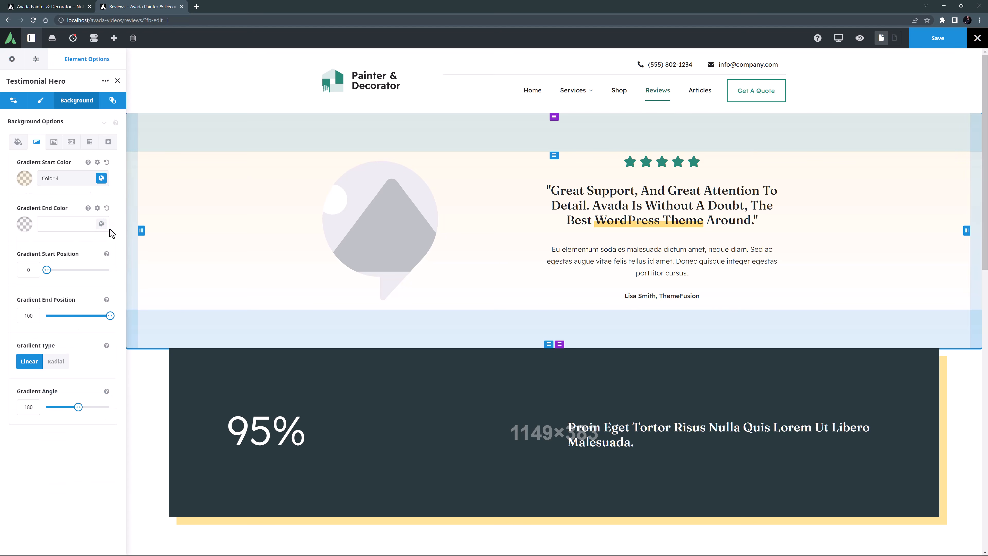
Set the Testimonial Hero container's top and bottom padding to 70px.
left_click(39, 102)
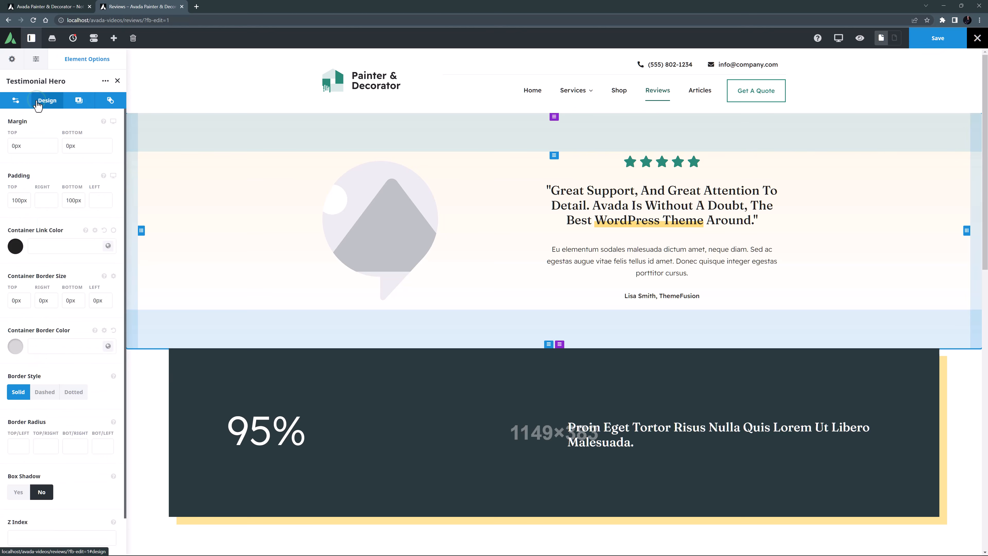
left_click_drag(27, 200, 7, 190)
type("70px")
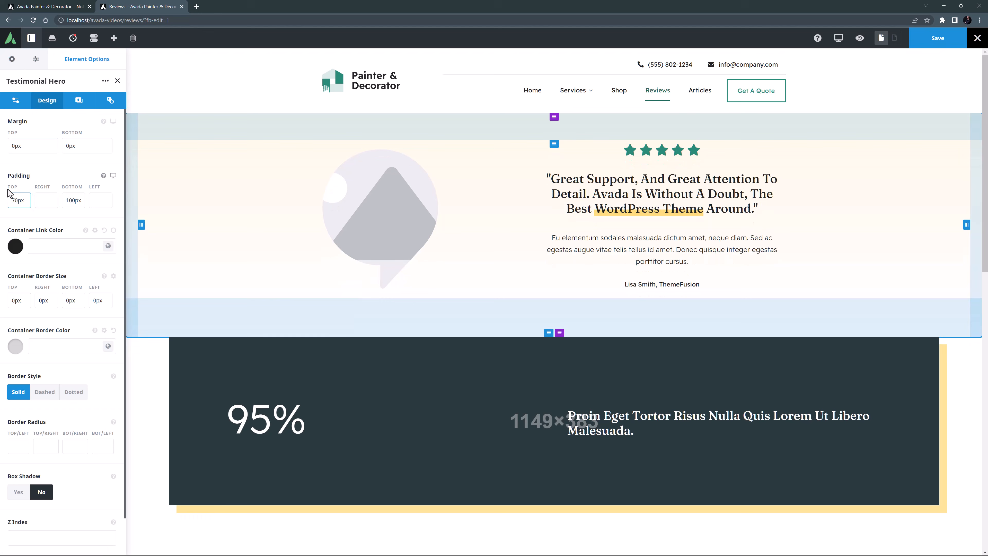
key("Tab")
key("Tab")
type("70px")
Replace the hero's placeholder image with reviews_1 at Full Size – 1000 × 1000.
left_click(402, 218)
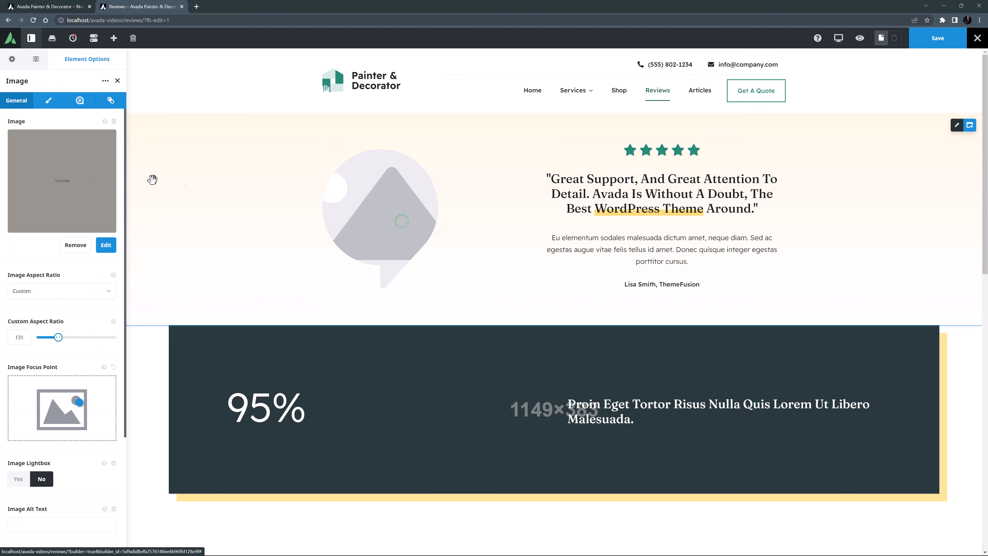
left_click(73, 240)
left_click(61, 160)
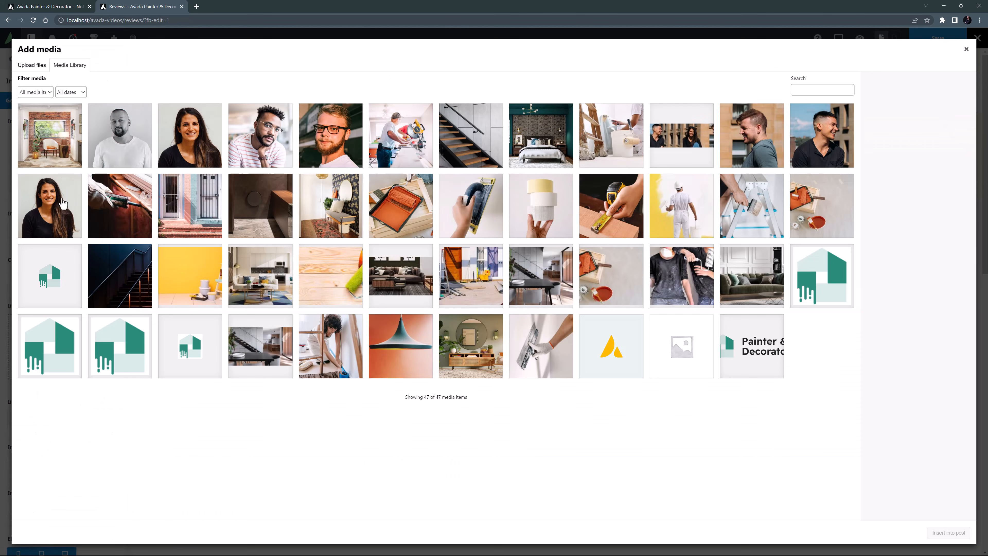
left_click(63, 203)
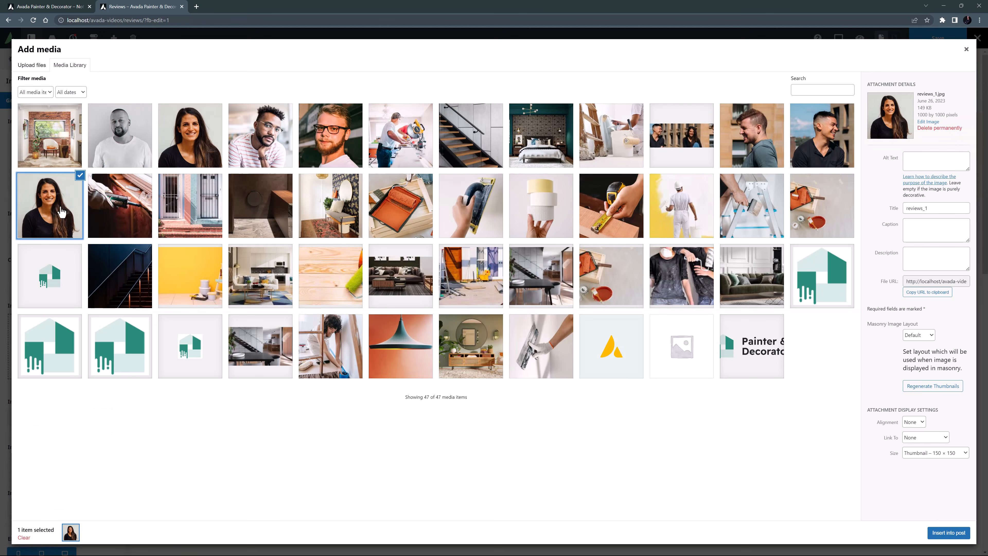
left_click(929, 453)
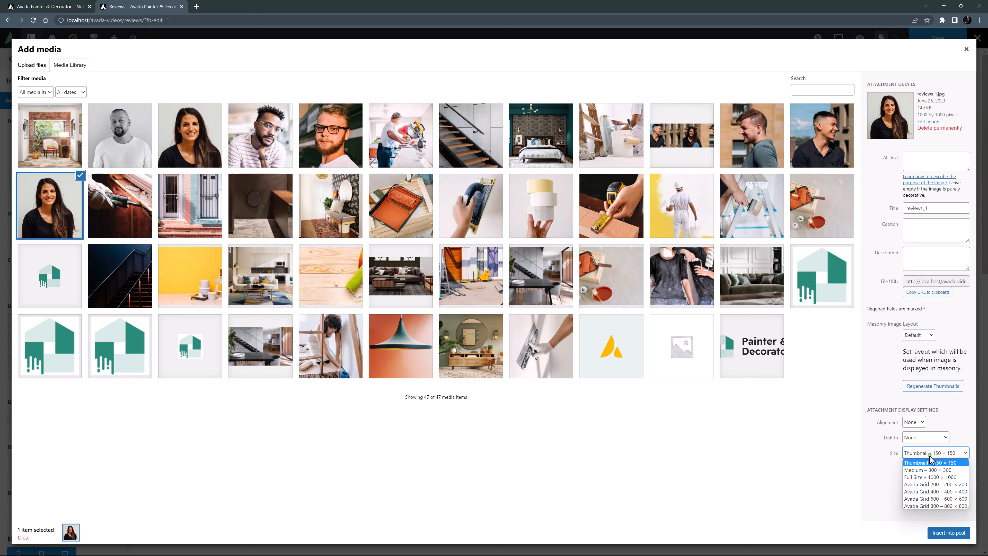
left_click(932, 477)
left_click(945, 533)
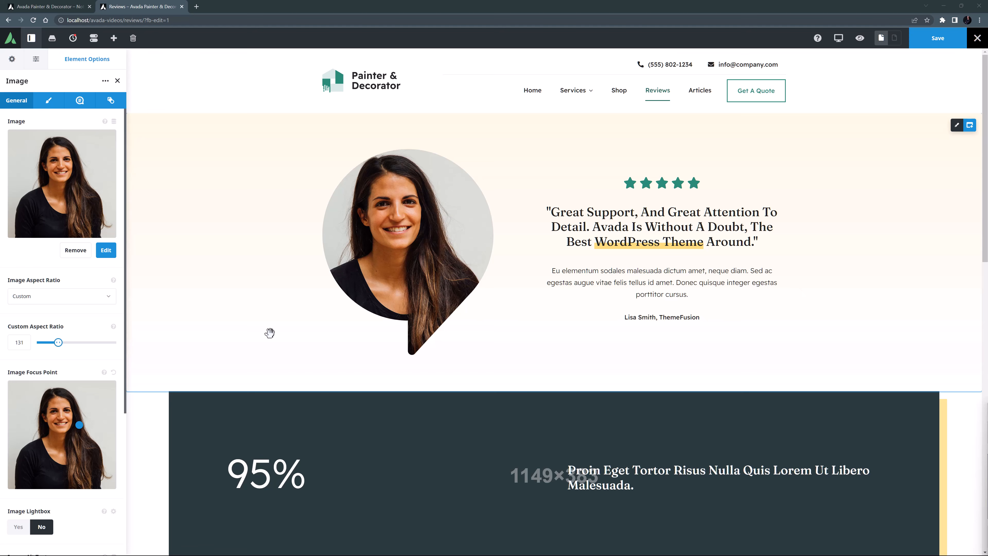
Reset the hero image's focus point to default and set its aspect ratio to 1:1.
left_click(113, 373)
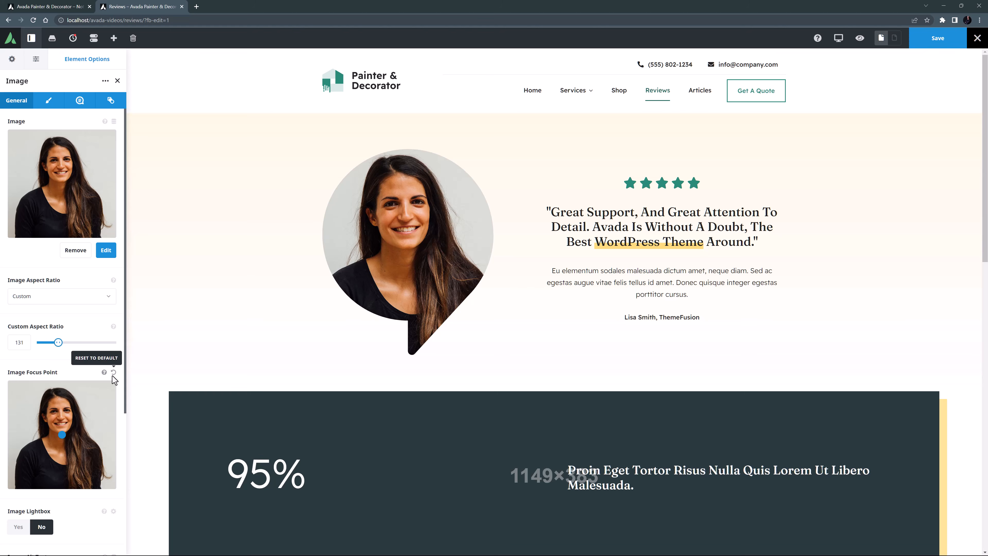
left_click(90, 301)
left_click(22, 341)
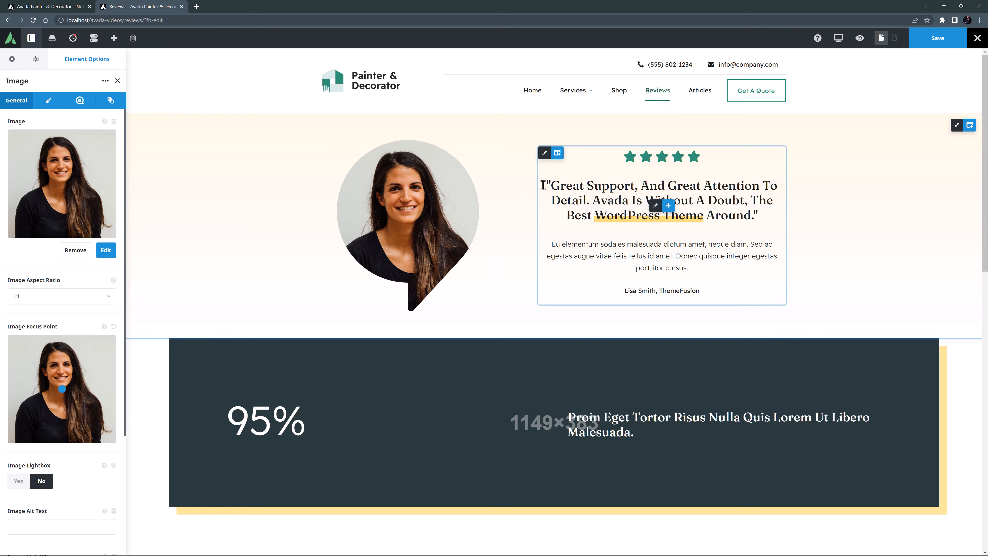
Replace the testimonial heading with "Leading Decorators In New York, Providing High Quality Interior And Exterior Painting." and add a Highlight to "High Quality".
left_click_drag(543, 185, 760, 216)
type("\"Leading Decorators In New York, Providing High Quality Interior And Exterior Painting.\"")
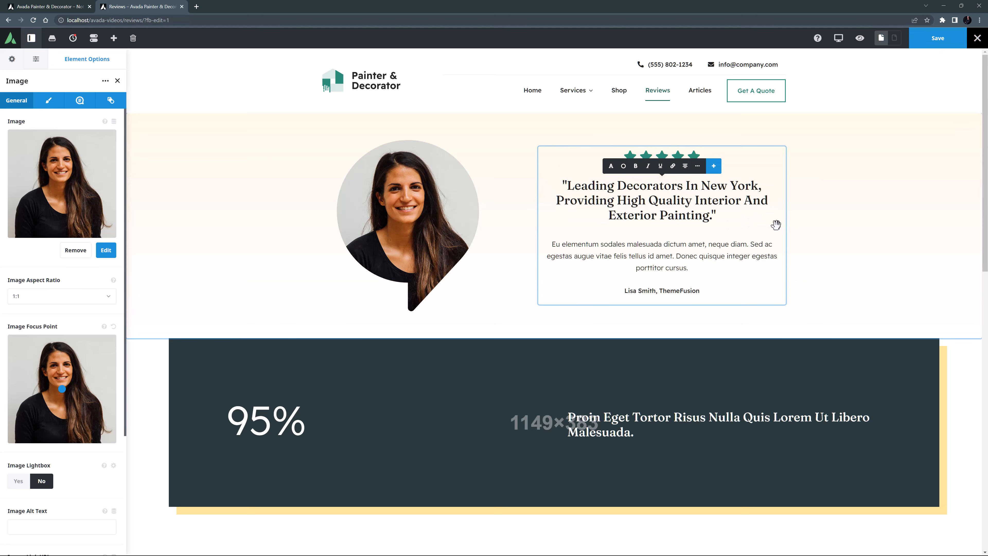
left_click_drag(621, 200, 692, 201)
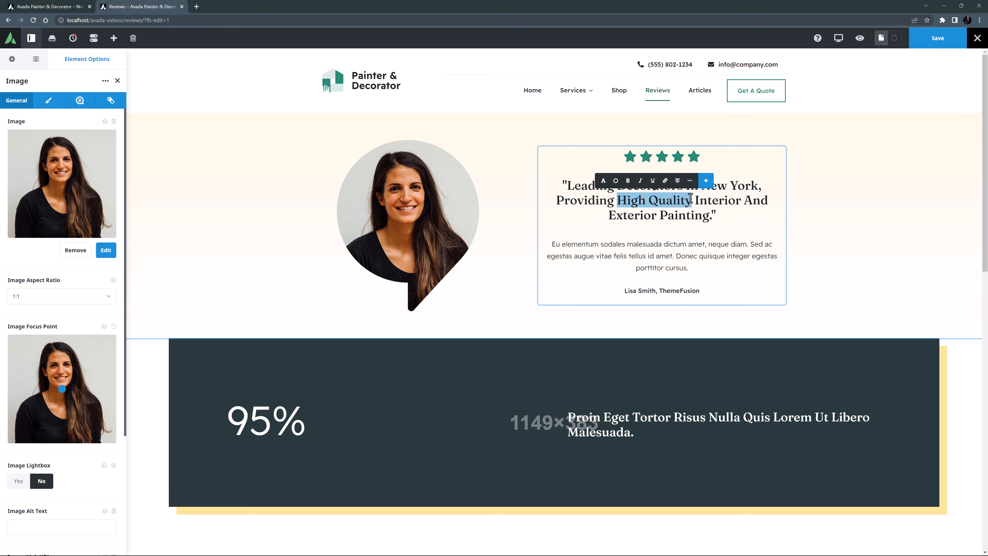
left_click(705, 181)
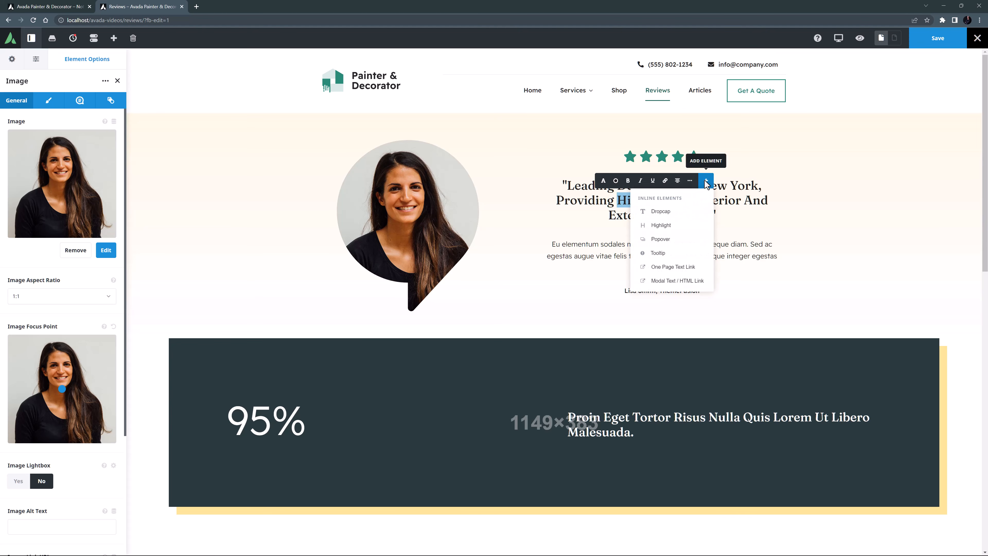
left_click(664, 225)
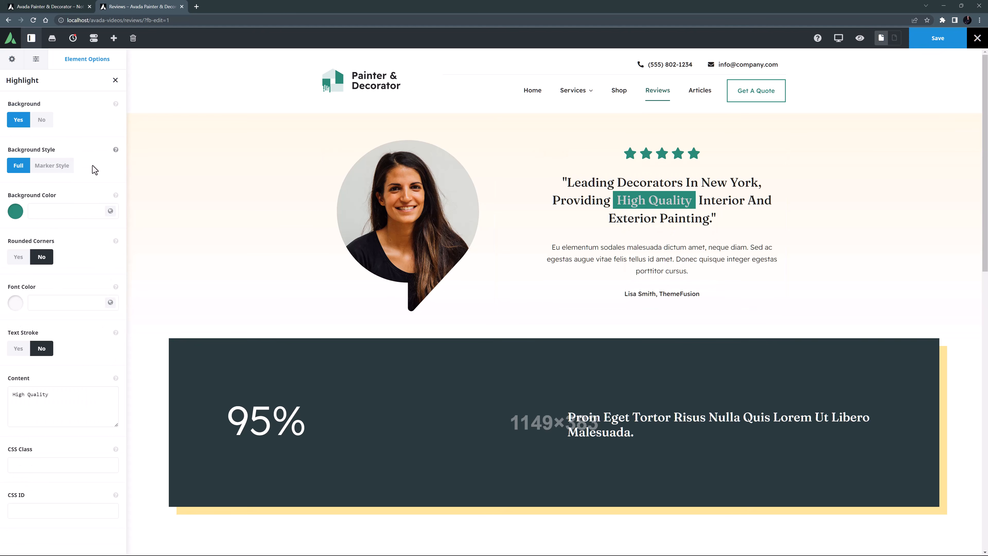
Style the "High Quality" highlight as Marker Style with a Color 4 background at alpha -50 and Color 8 text.
left_click(55, 166)
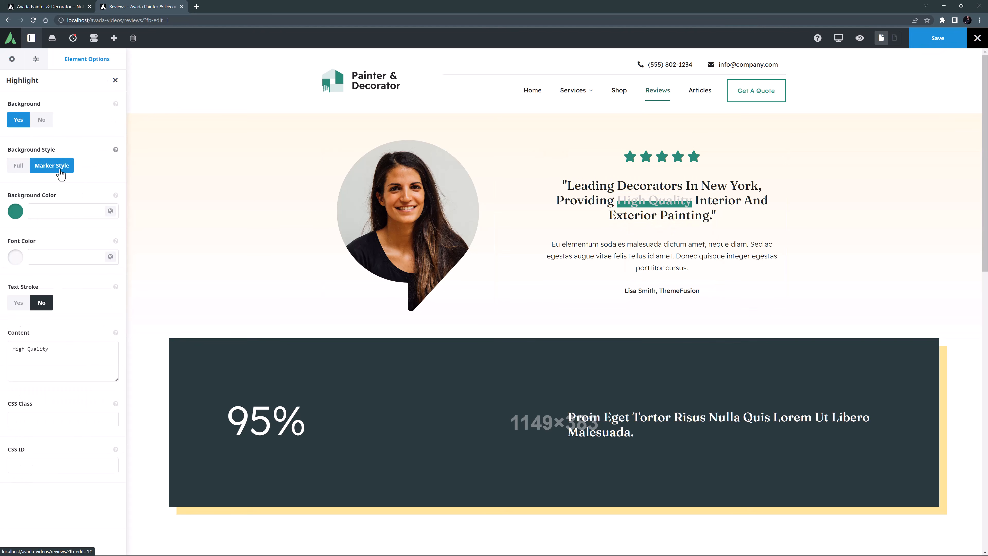
left_click(110, 211)
left_click(51, 242)
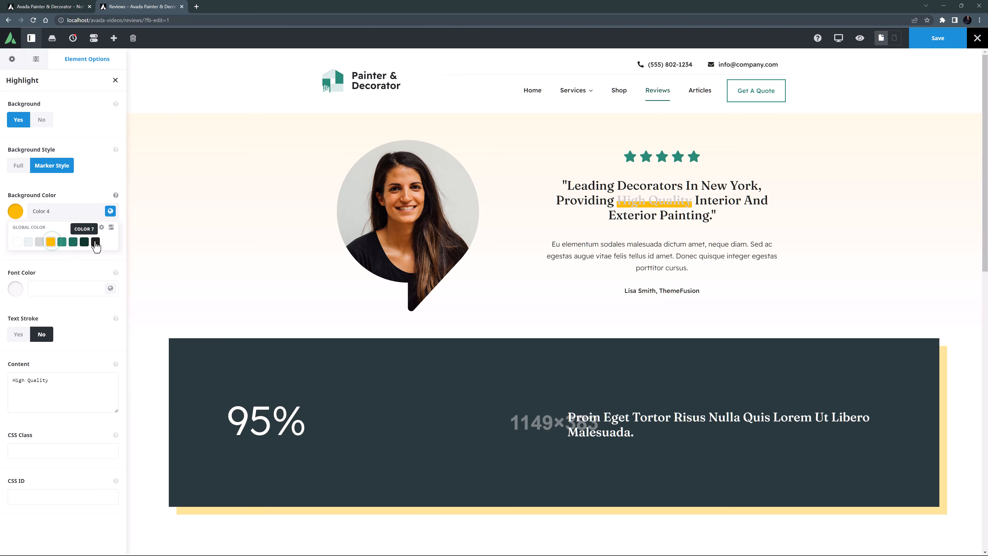
left_click(112, 229)
left_click(101, 270)
type("-50")
left_click(111, 321)
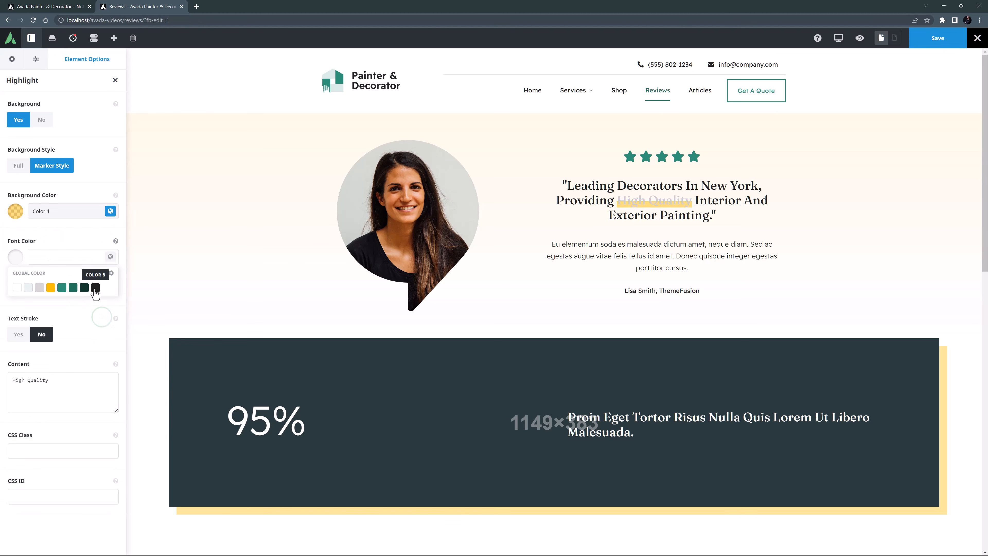
left_click(95, 287)
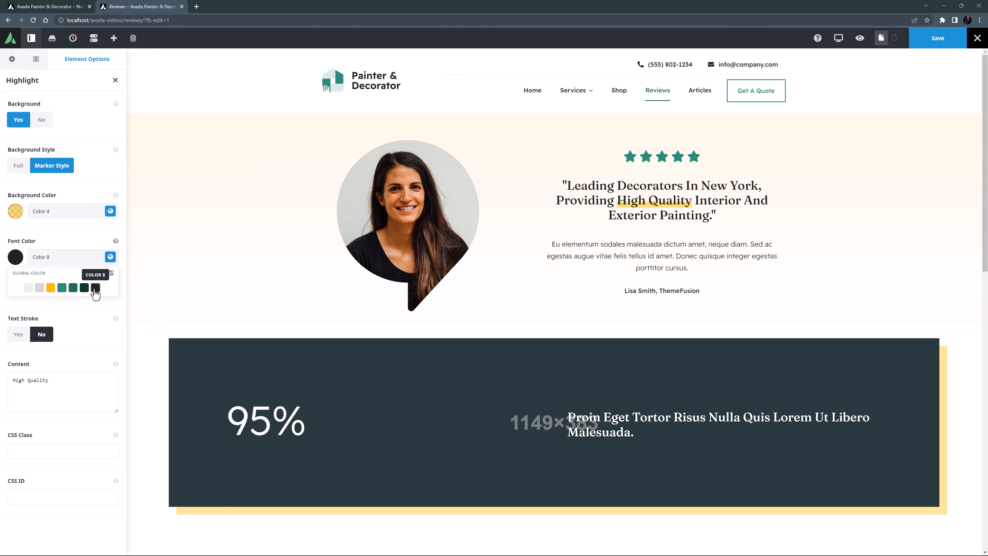
Set the testimonial heading's typography to the global Lead style with a 44px font size and 1.2 line height.
left_click(655, 206)
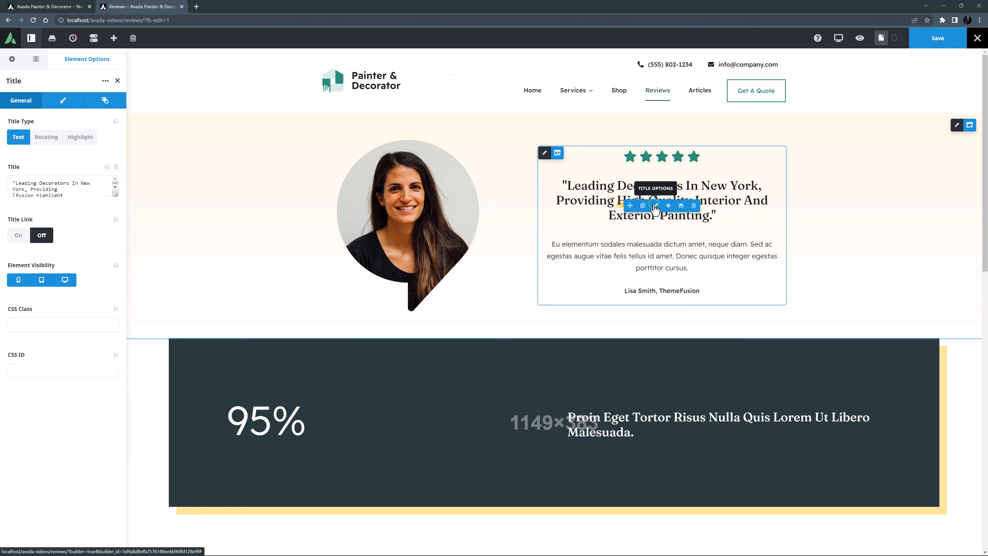
left_click(62, 100)
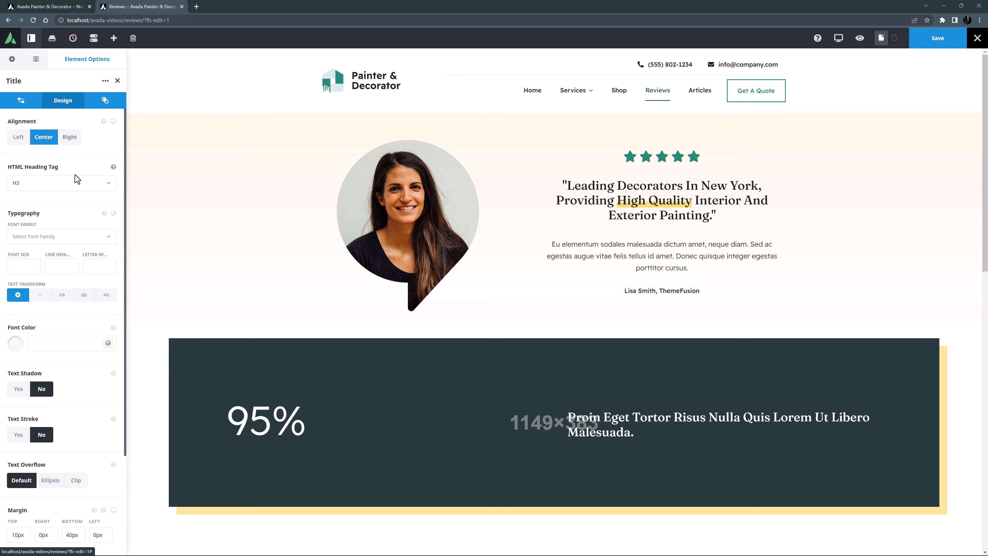
left_click(113, 213)
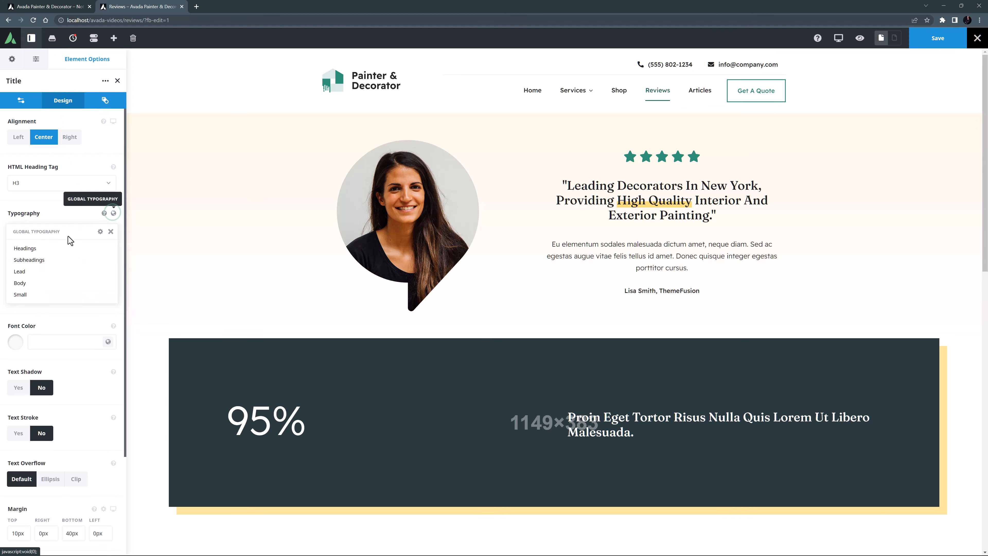
left_click(25, 275)
left_click_drag(27, 264, 5, 263)
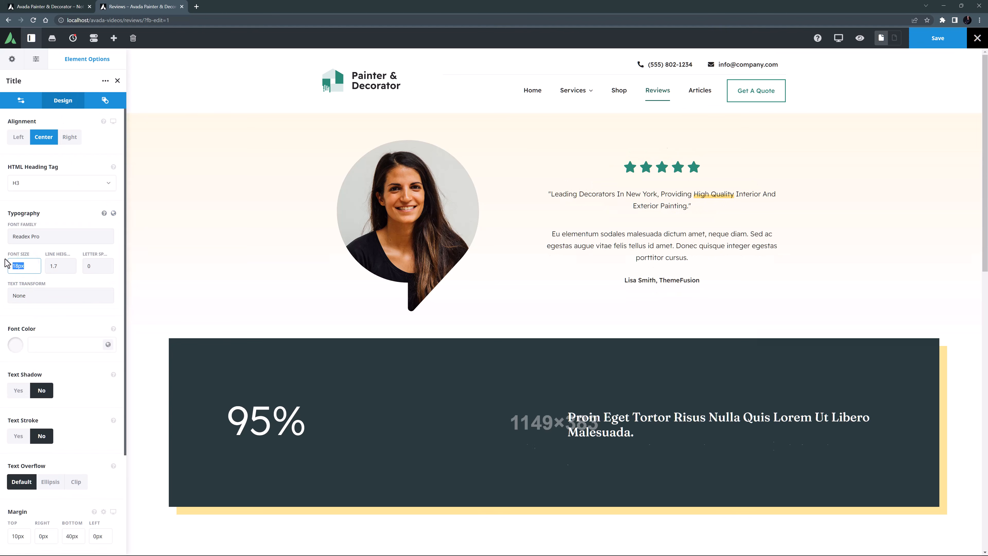
type("44px")
double_click(55, 266)
type("1.2")
key("Tab")
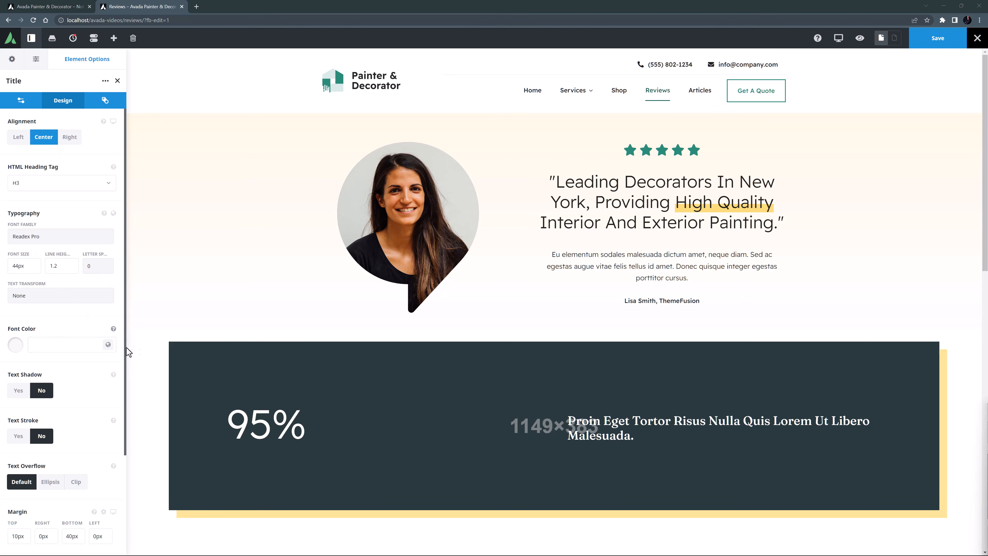
Replace the placeholder background image of the "95%" column with reviews_group at Full Size – 1848 × 383.
mouse_move(174, 367)
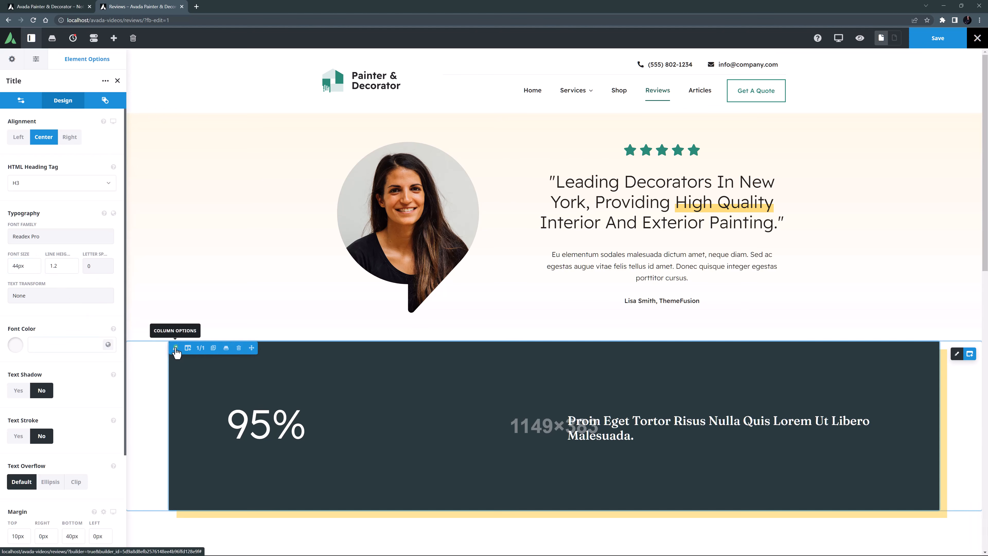
left_click(176, 348)
left_click(80, 102)
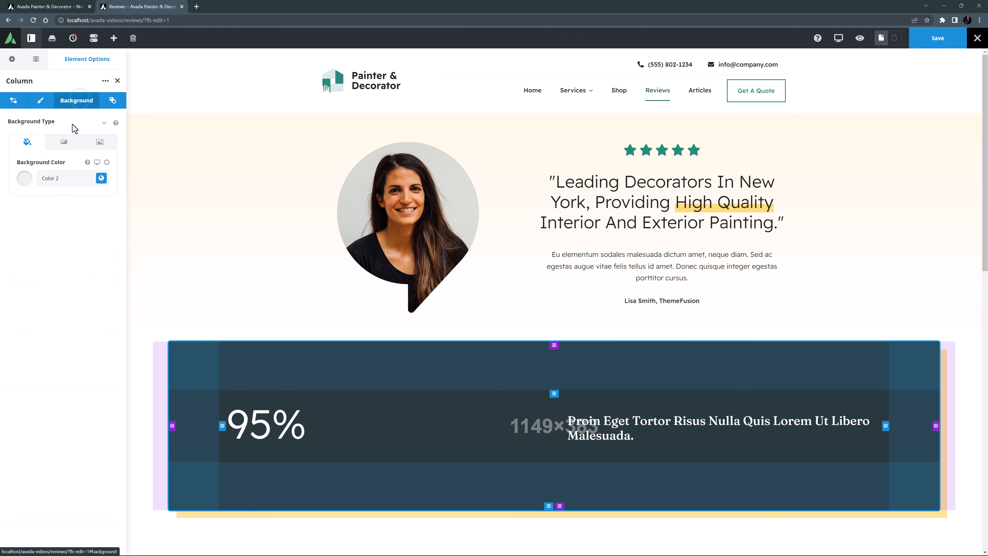
left_click(98, 143)
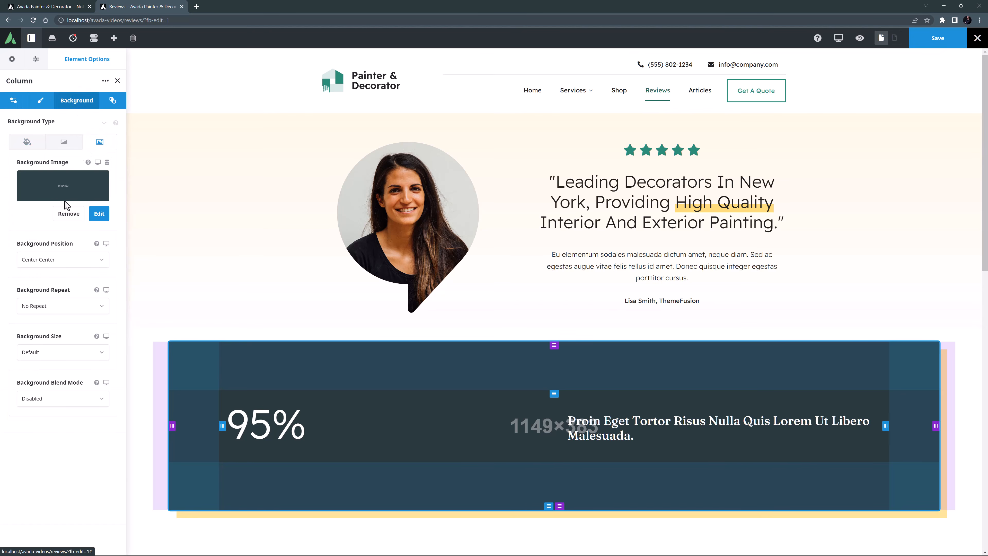
left_click(66, 215)
left_click(63, 202)
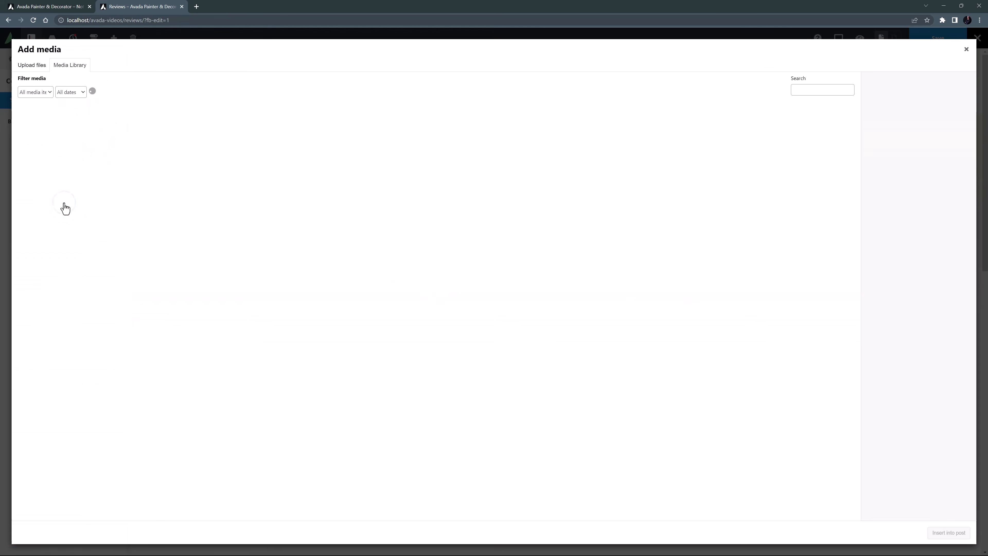
left_click(677, 153)
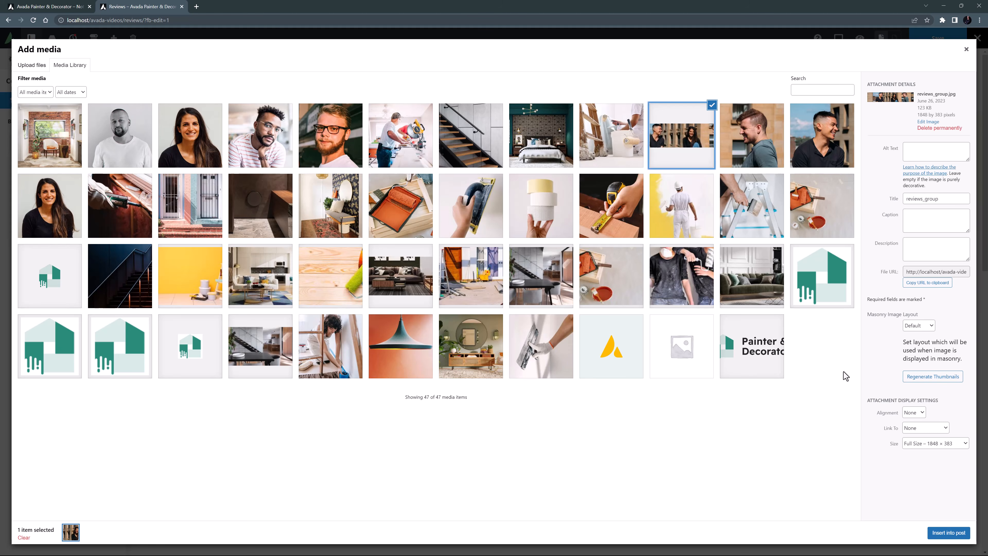
left_click(941, 531)
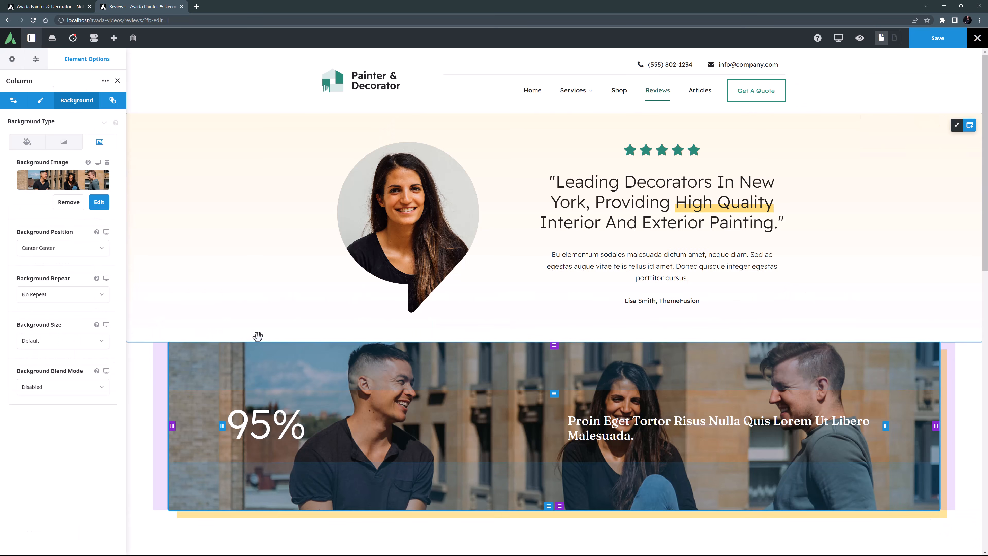
Set the "95%" column's background image position to Center Top.
left_click(60, 249)
scroll(54, 299, "down", 2)
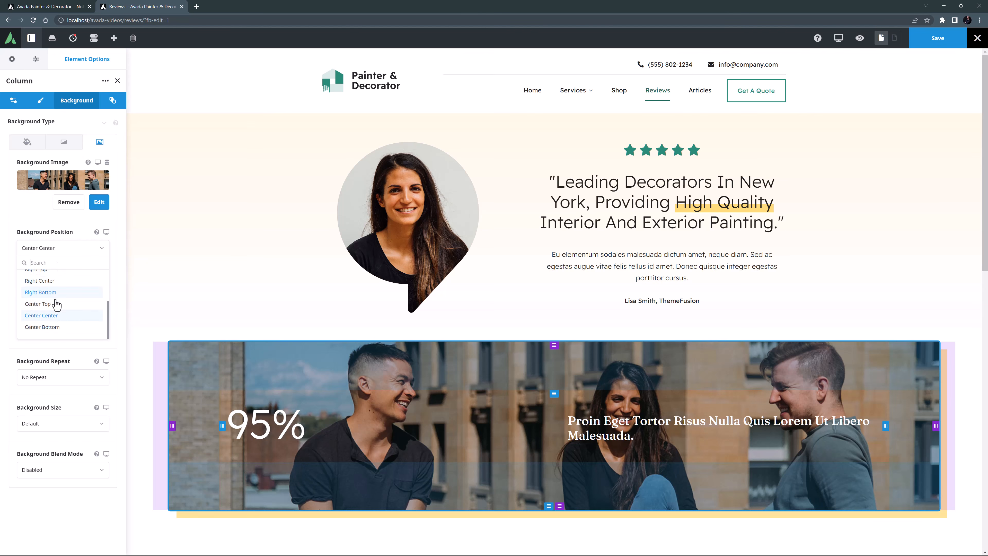
left_click(56, 308)
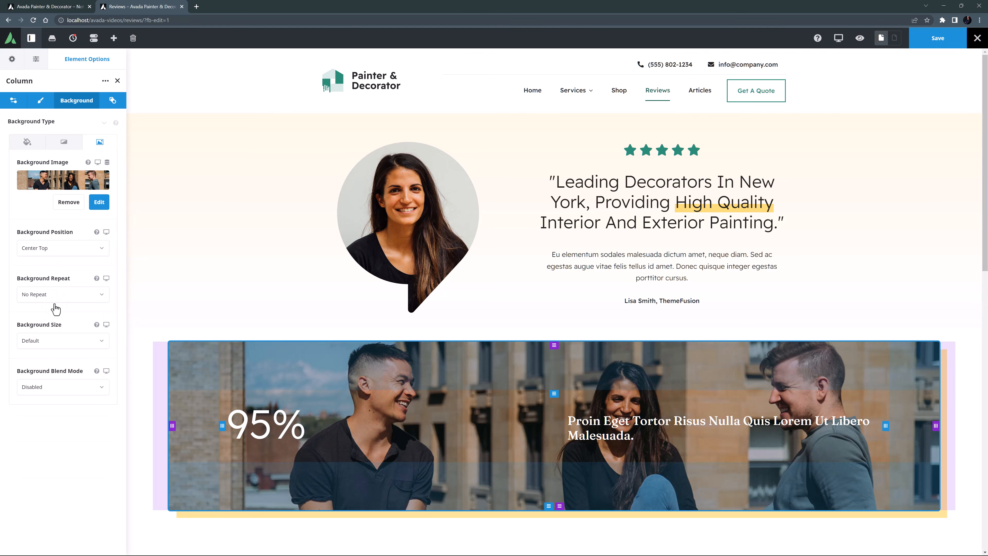
Set the "95%" column's top padding to 150px and bottom padding to 100px.
left_click(40, 100)
double_click(15, 436)
type("150px")
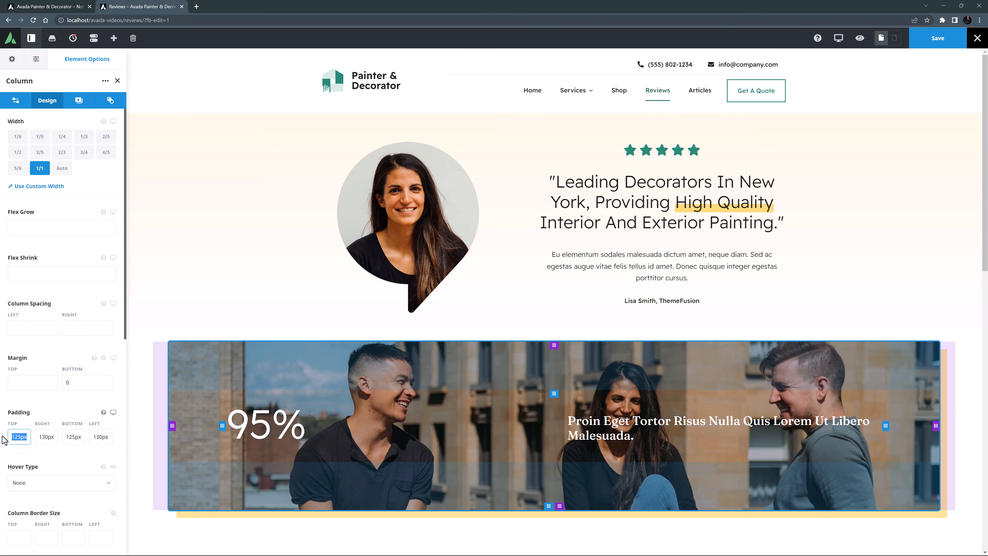
key("Tab")
key("Tab")
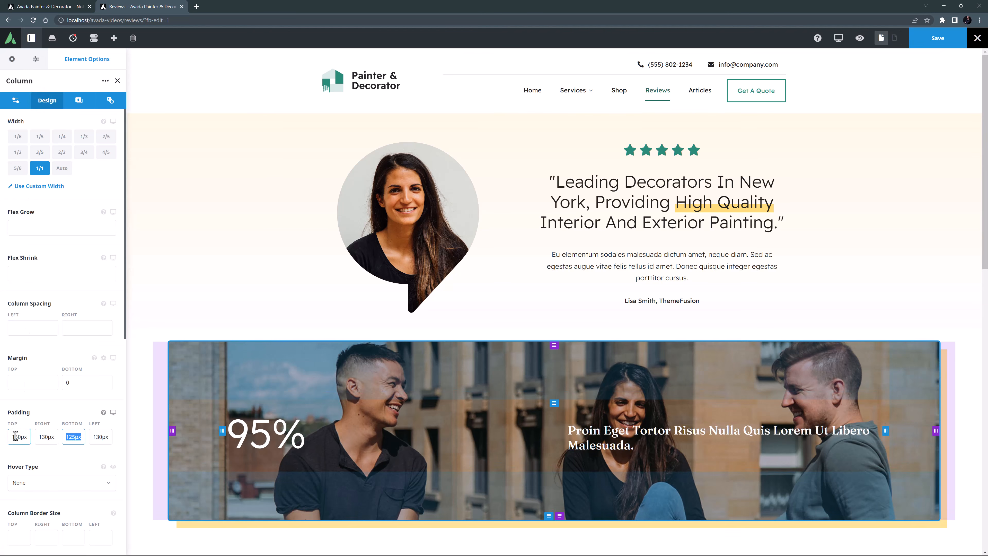
type("100px")
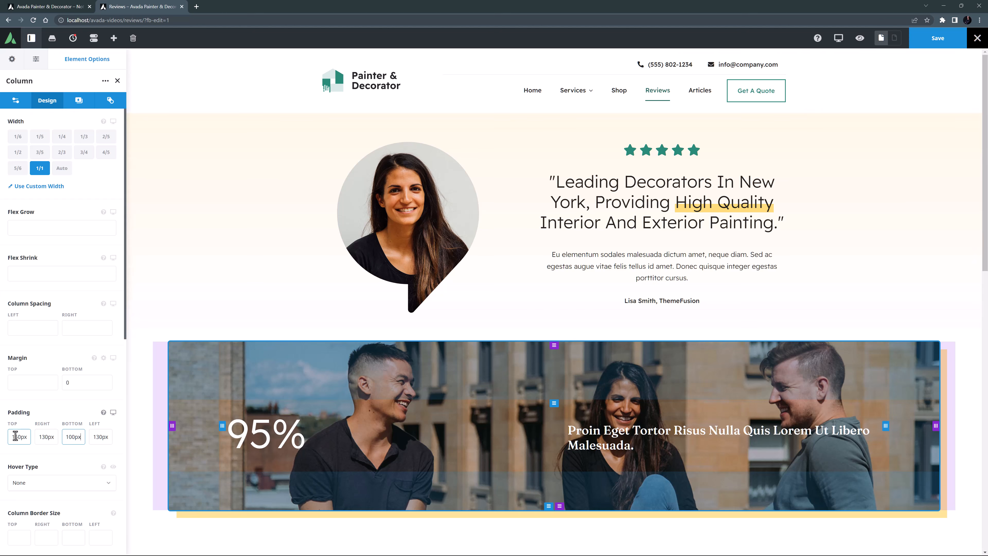
Delete the testimonial columns below the "95%" banner, keeping only the "Everything went as planned, amazing process." one.
scroll(559, 304, "down", 5)
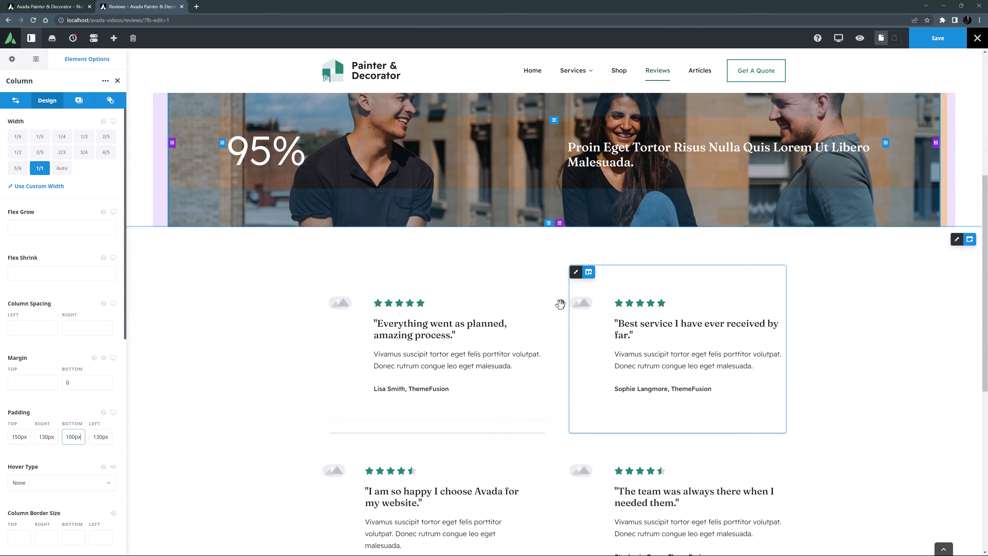
scroll(559, 303, "down", 1)
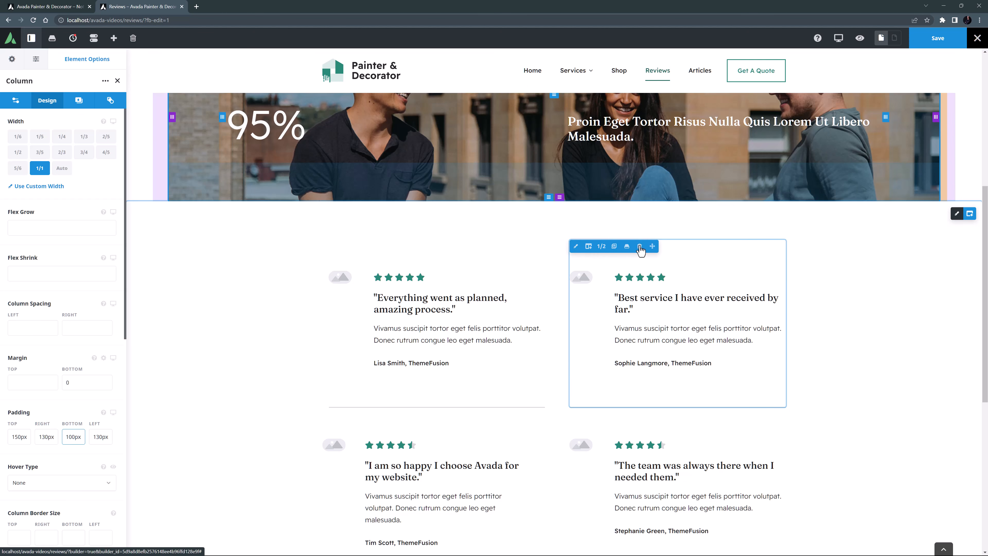
left_click(638, 244)
left_click(634, 246)
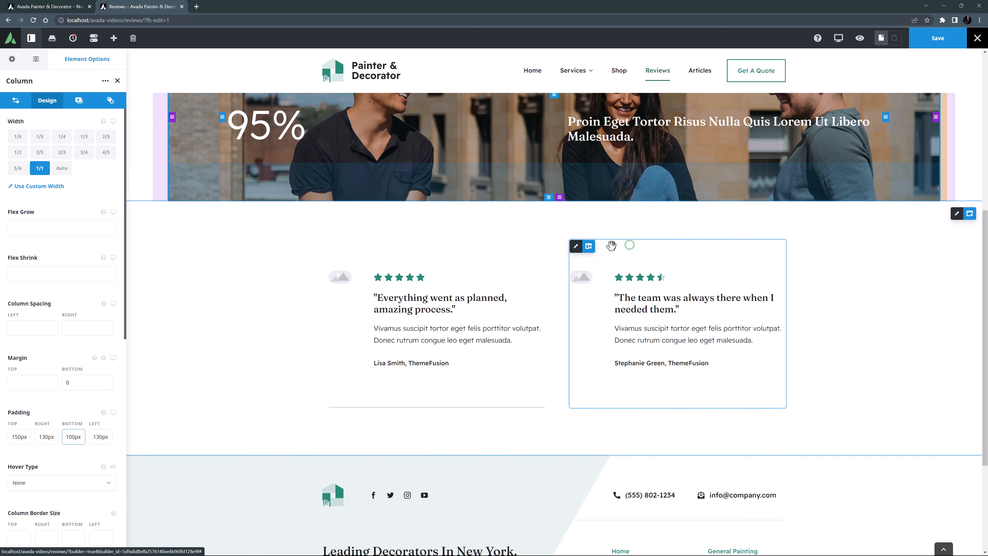
left_click(639, 246)
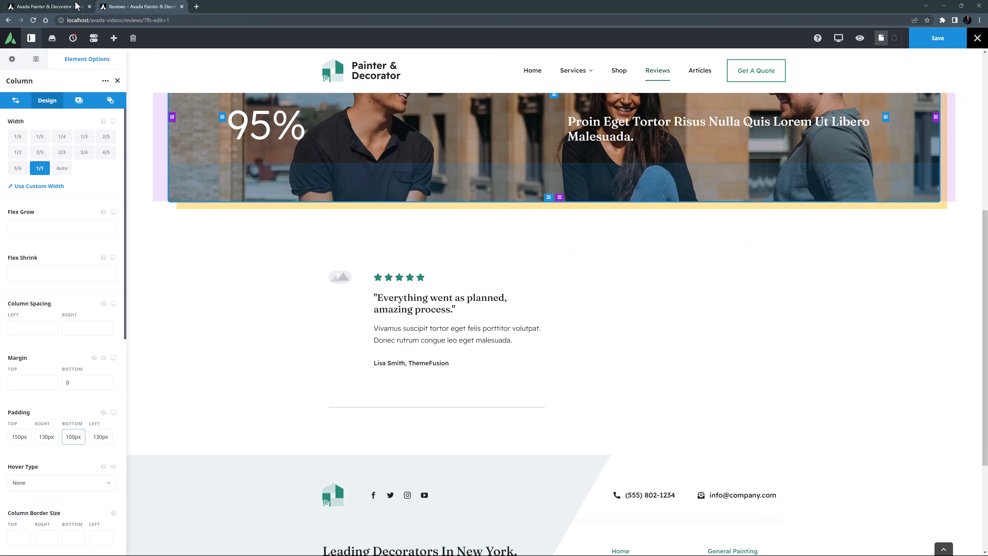
On the Home page, copy the first card column of the Customer Reviews section.
left_click(78, 6)
scroll(516, 303, "down", 8)
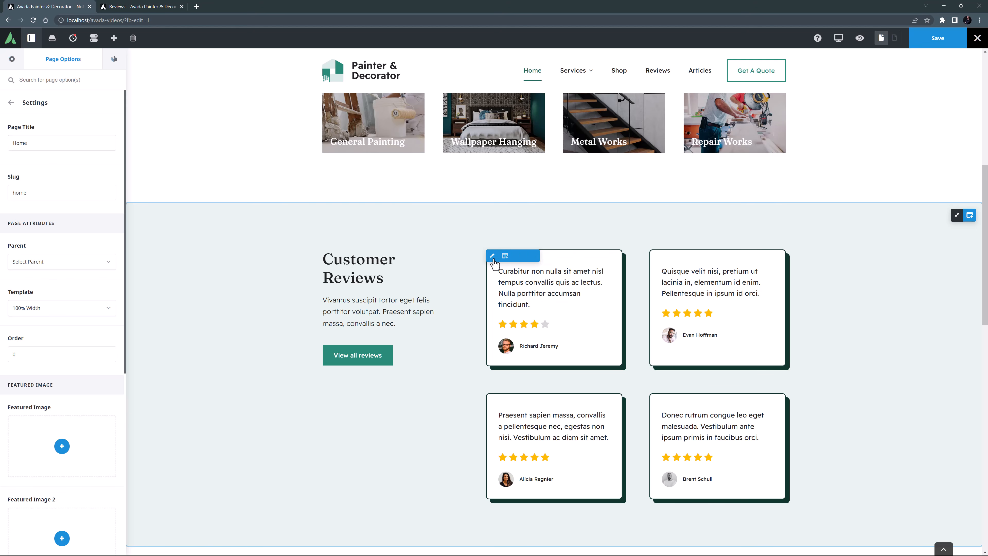
right_click(496, 261)
left_click(510, 327)
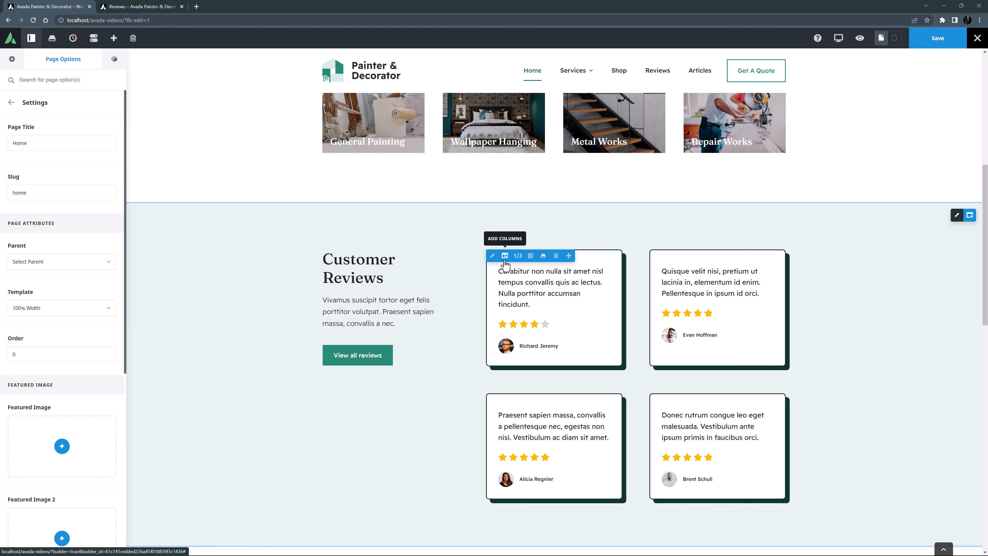
On the Reviews page, paste the copied card before the "Everything went as planned" testimonial and delete that old testimonial column.
left_click(142, 7)
right_click(337, 244)
left_click(352, 323)
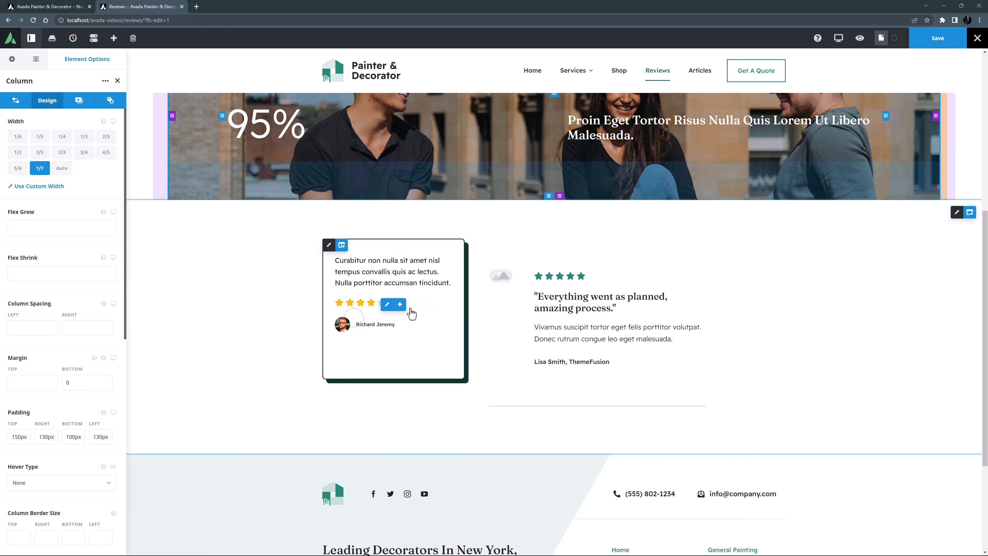
left_click(559, 245)
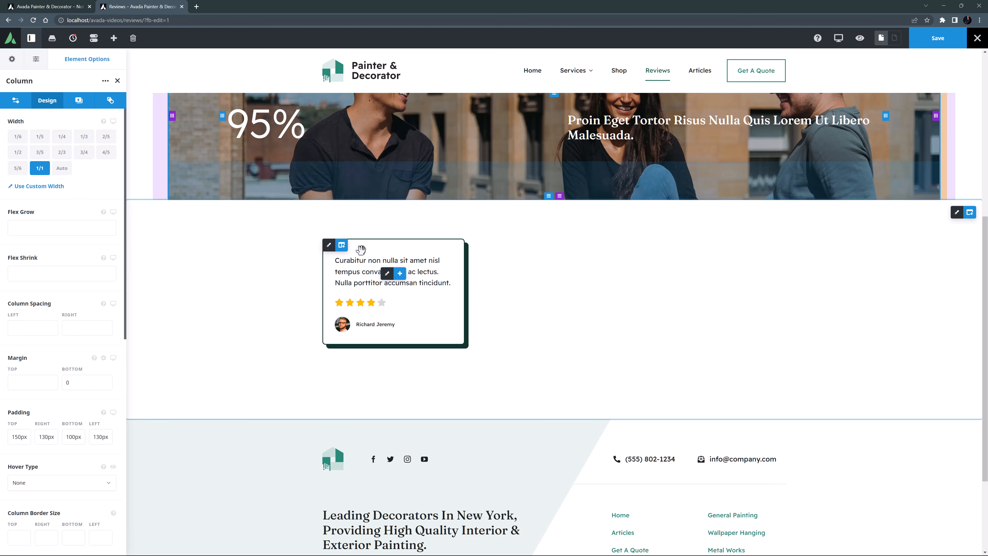
Set the pasted review card's background color to Color 2.
left_click(330, 246)
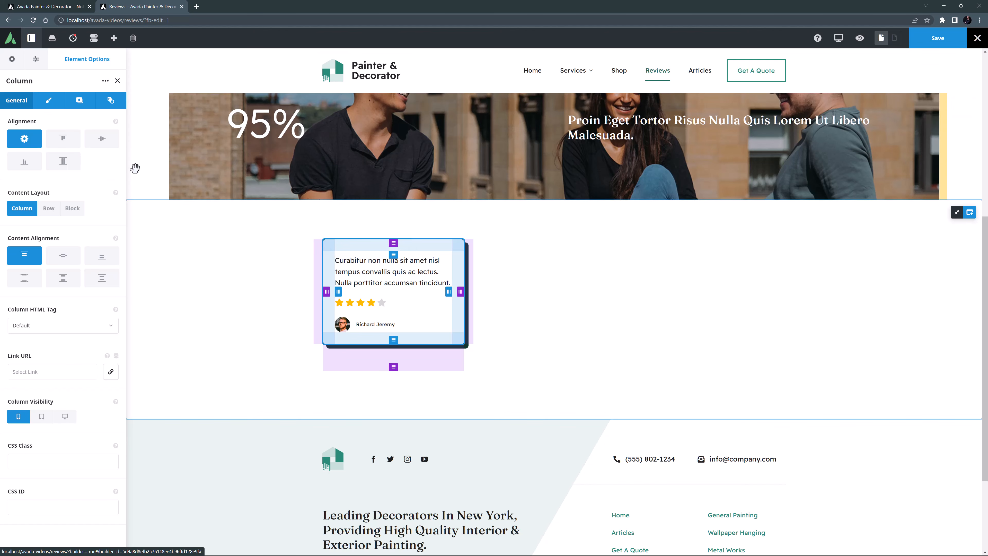
left_click(79, 97)
left_click(102, 177)
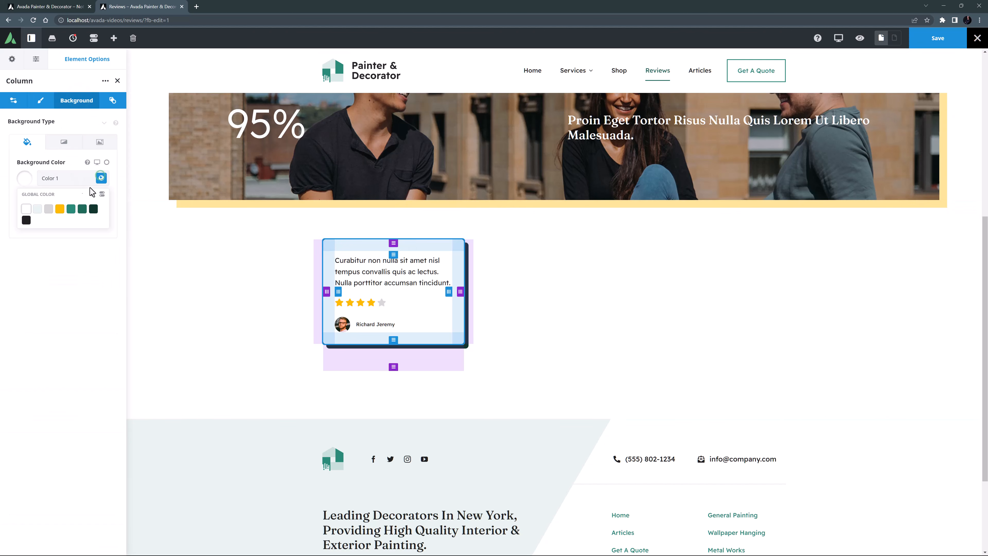
left_click(41, 209)
left_click(231, 266)
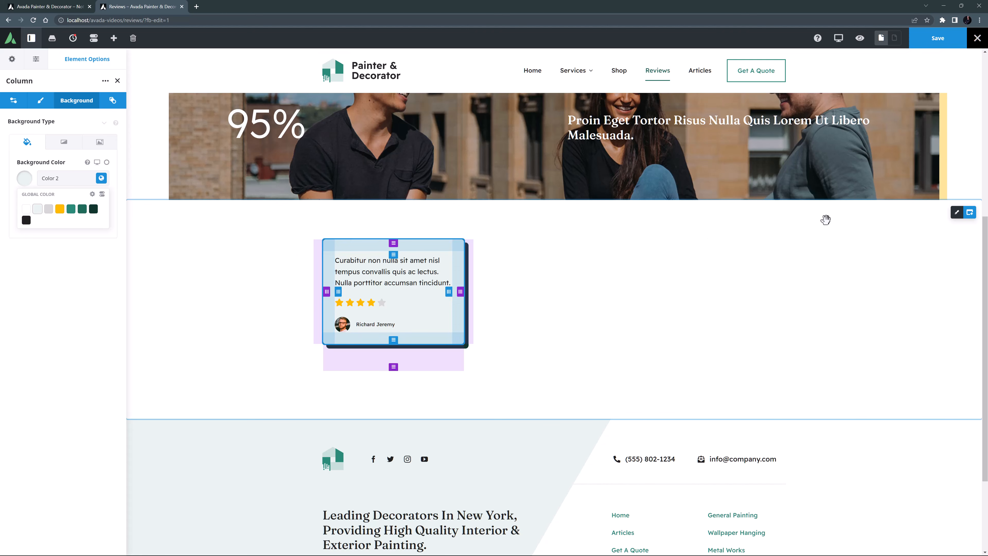
Add a Separator element between the card's review text and its star rating, and choose a style without a visible line.
left_click(957, 212)
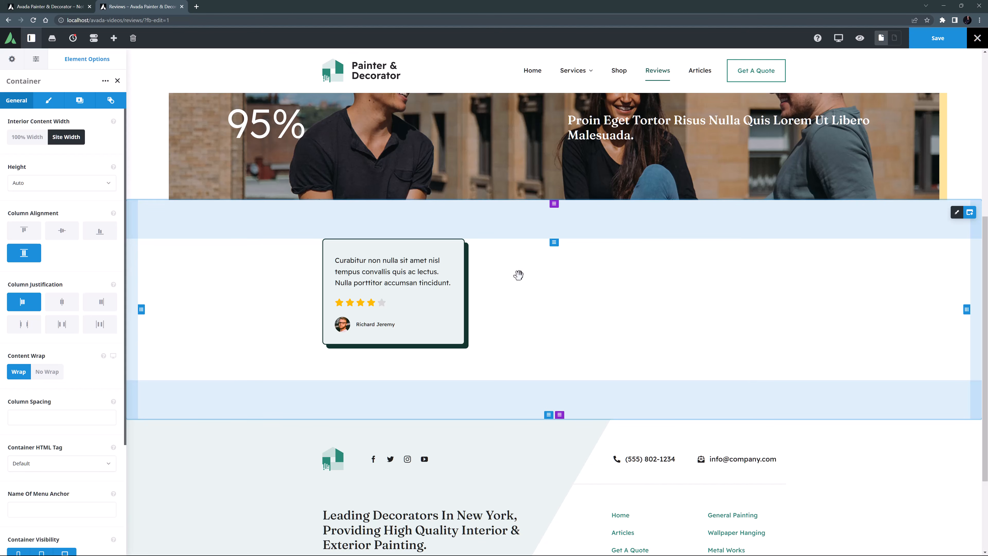
left_click(397, 277)
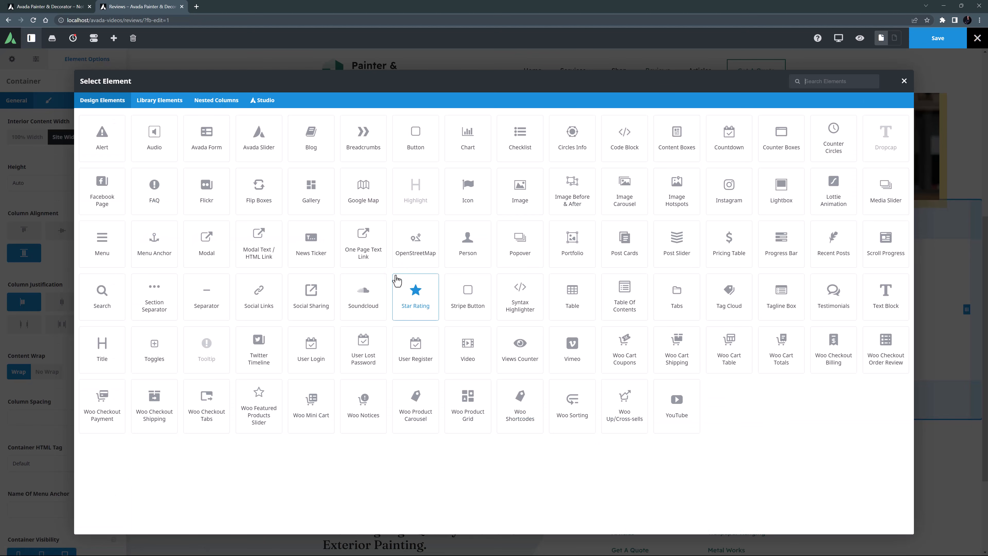
left_click(212, 288)
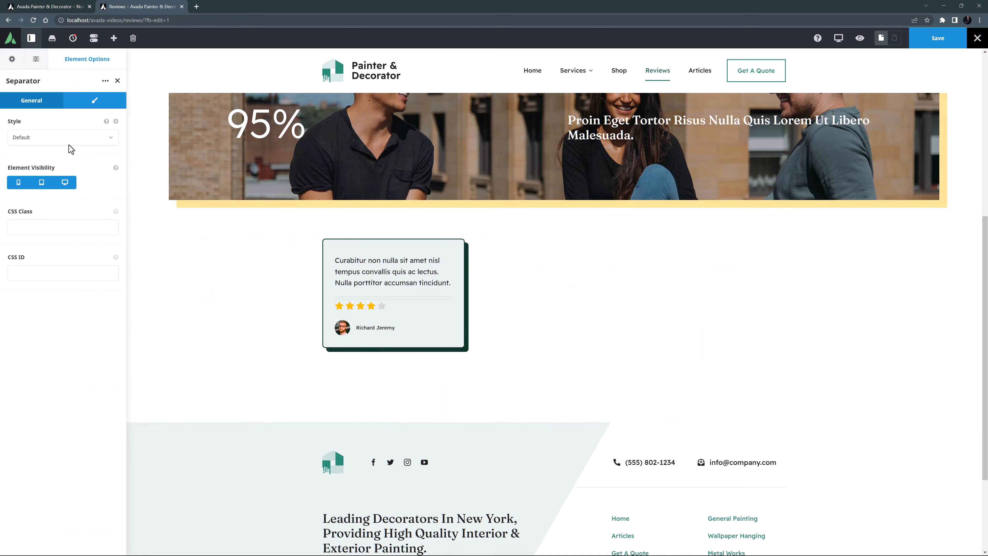
left_click(60, 137)
left_click(42, 182)
Set the separator's Flex Grow to 1 and show that option's description.
left_click(94, 100)
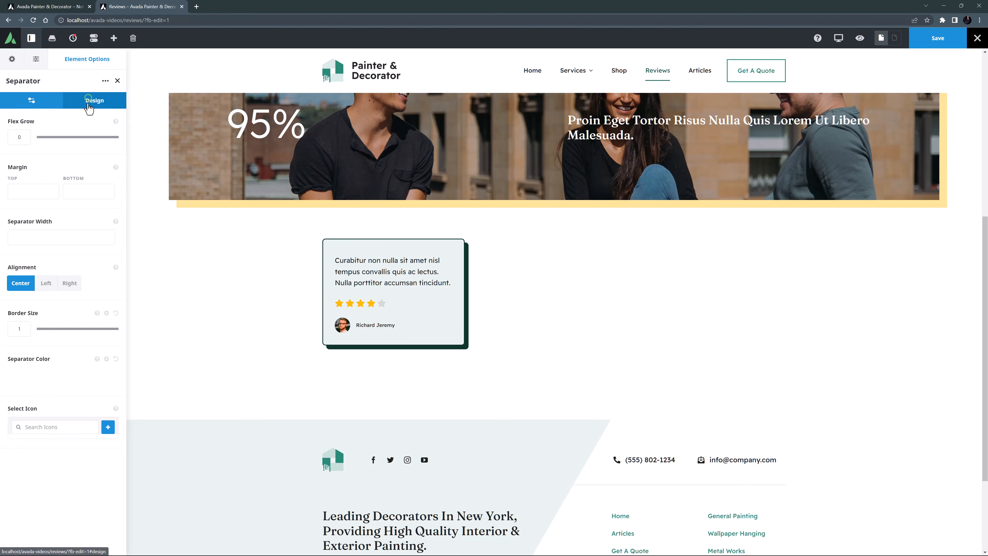
left_click_drag(37, 137, 40, 137)
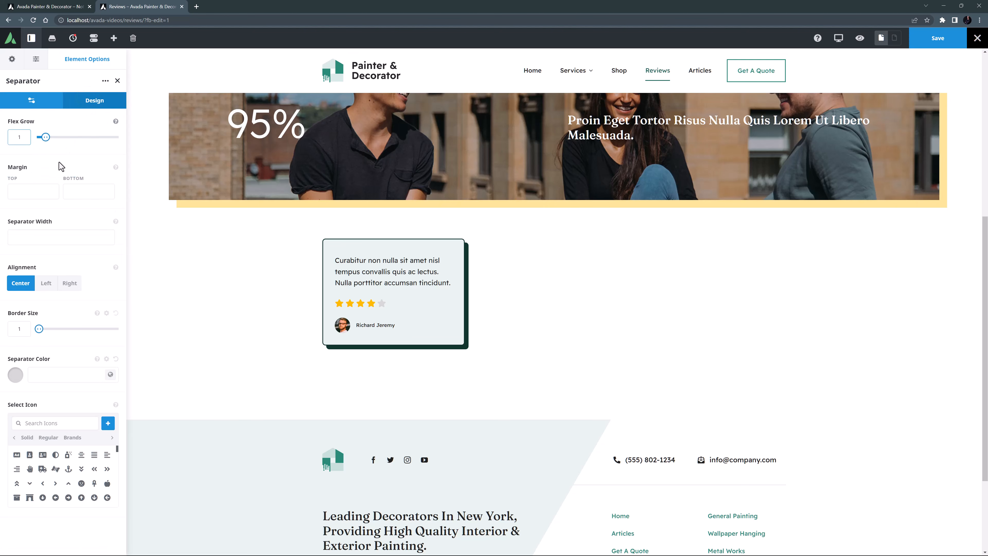
left_click(116, 122)
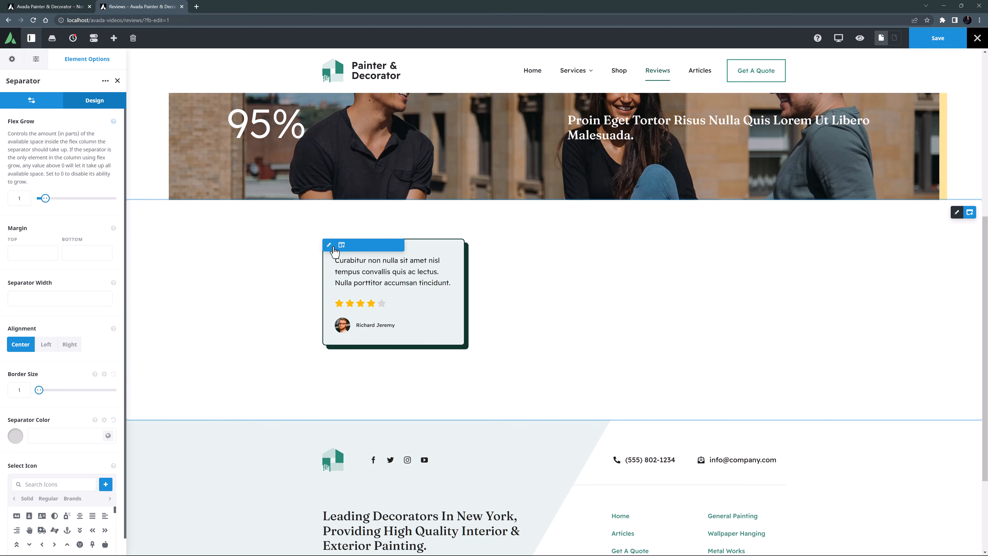
Clone the first review card column five times to make two rows of three cards.
left_click(368, 246)
left_click(367, 244)
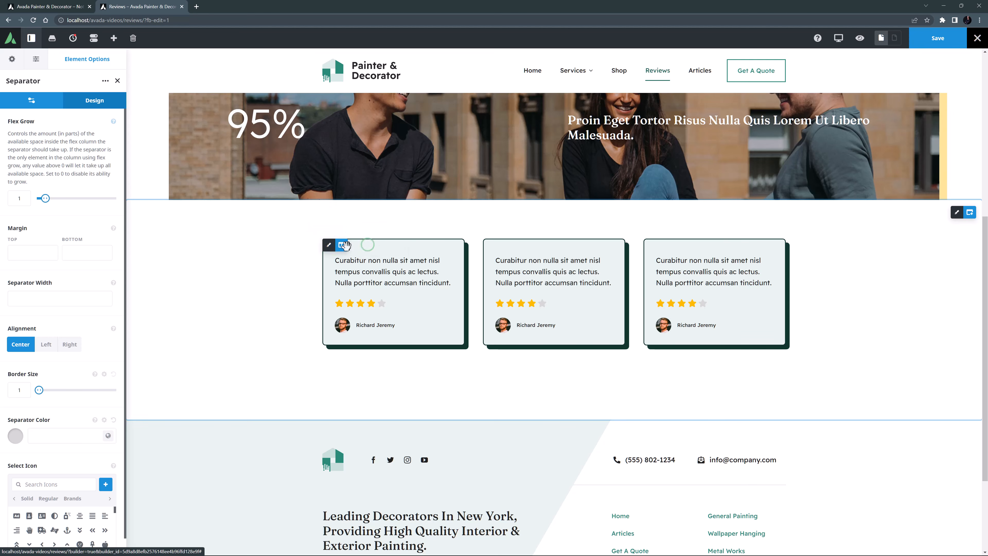
left_click(368, 245)
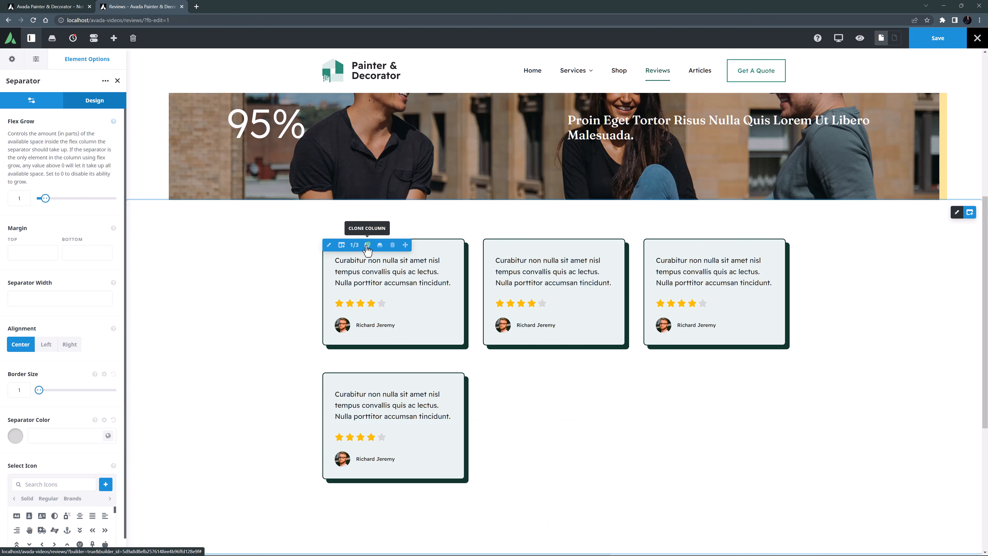
left_click(368, 246)
left_click(368, 245)
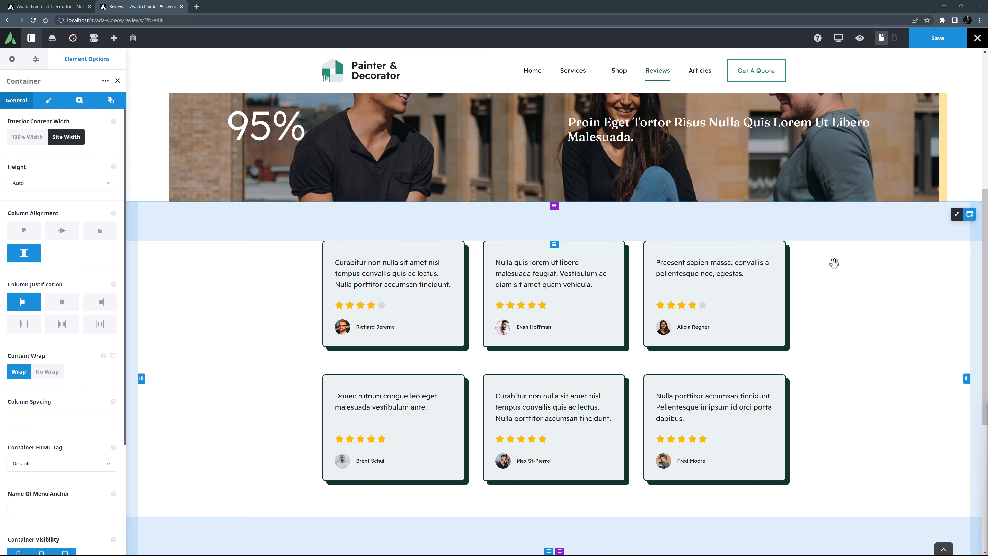
Remove the bottom margin from each of the three review cards in the second row.
left_click(329, 380)
left_click_drag(394, 502, 394, 474)
left_click(487, 384)
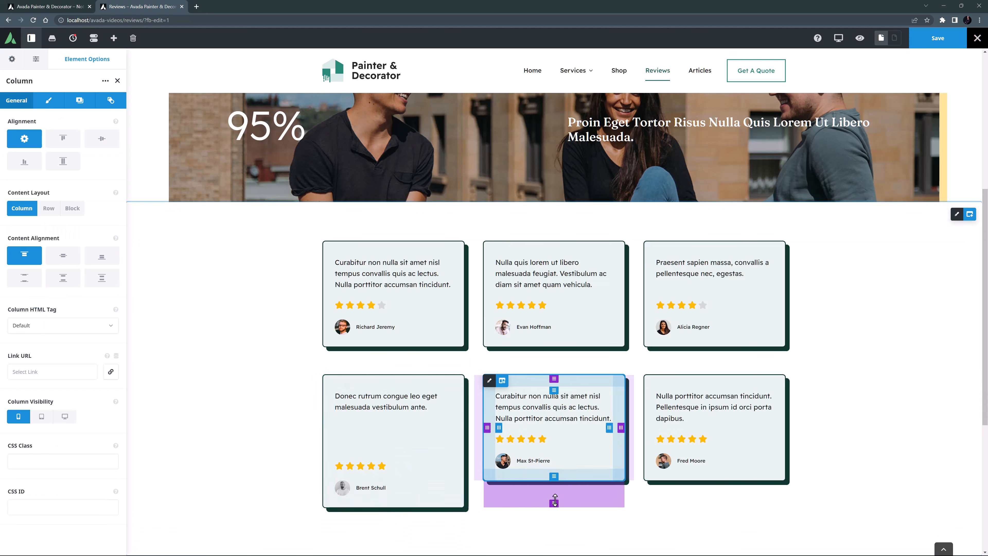
left_click_drag(554, 502, 554, 477)
left_click(648, 381)
left_click_drag(705, 492, 705, 478)
Preview the review cards in the tablet and mobile layouts and look through the stacked cards.
mouse_move(838, 42)
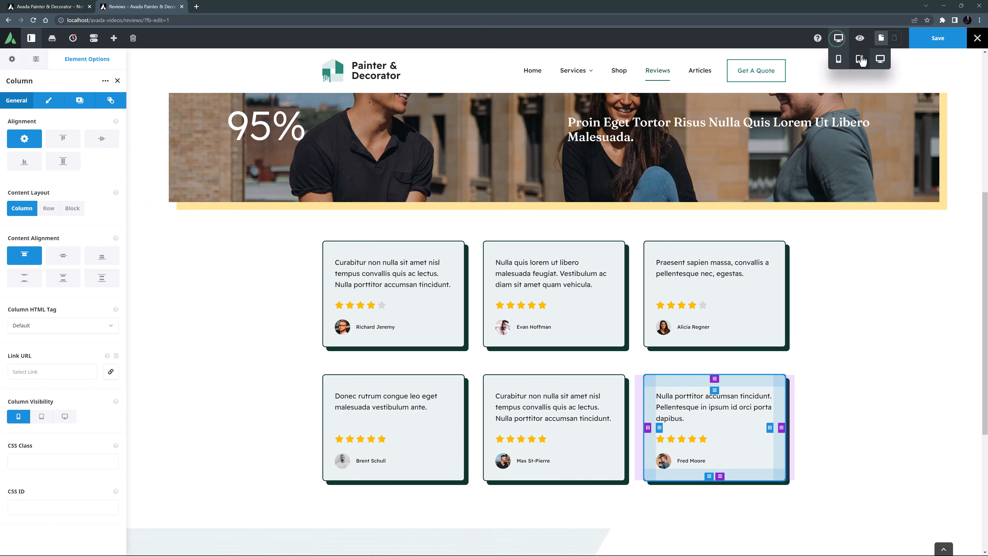
left_click(862, 61)
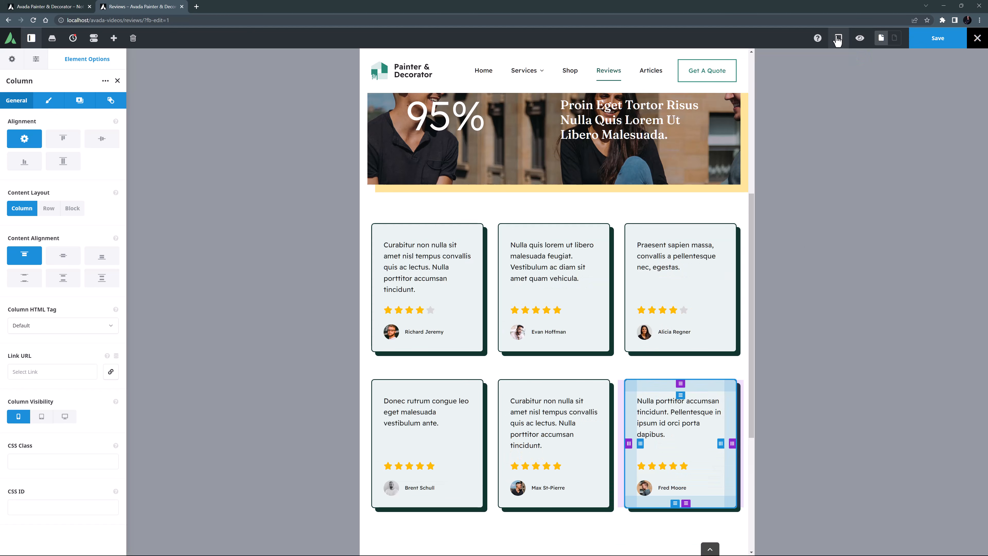
mouse_move(838, 36)
left_click(840, 59)
scroll(579, 287, "down", 8)
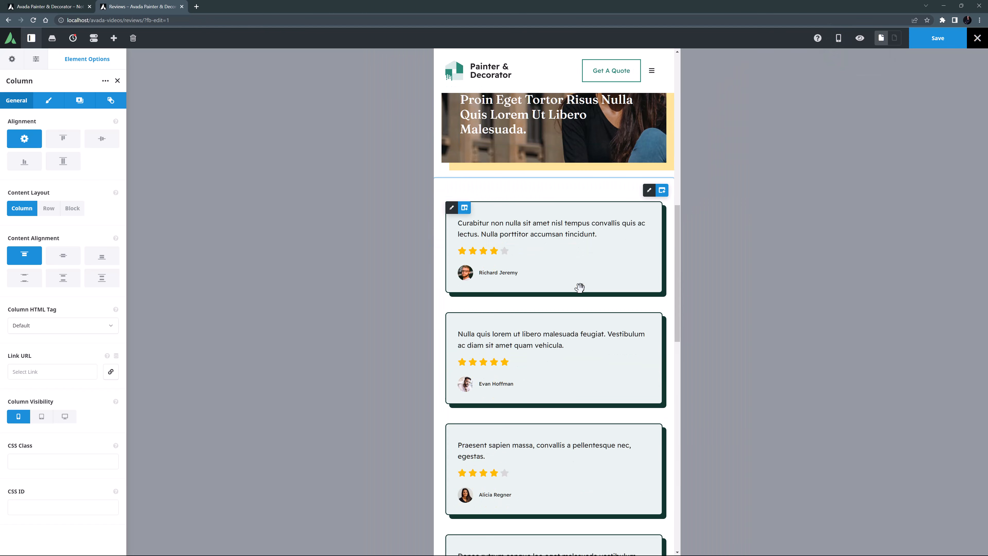
scroll(579, 287, "down", 5)
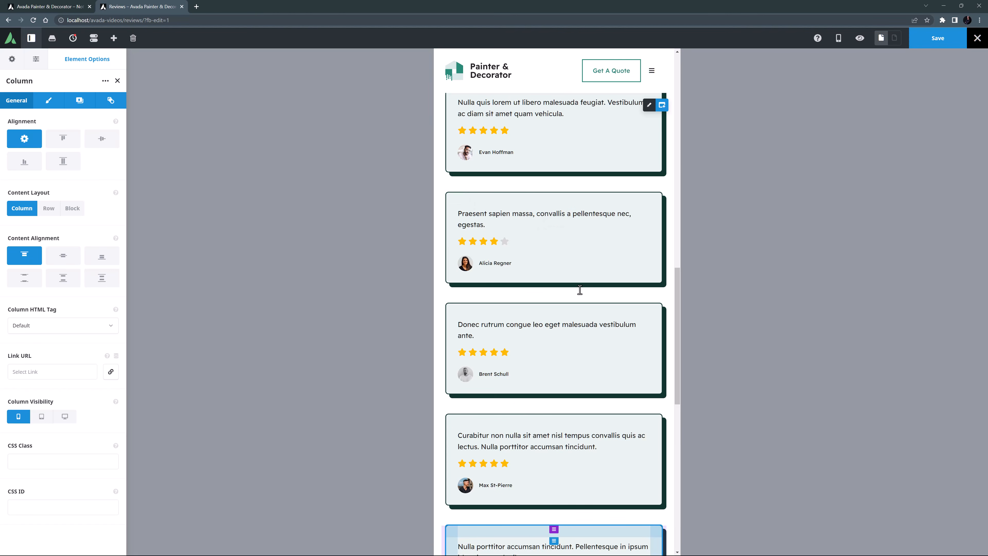
scroll(580, 288, "up", 3)
scroll(580, 288, "up", 1)
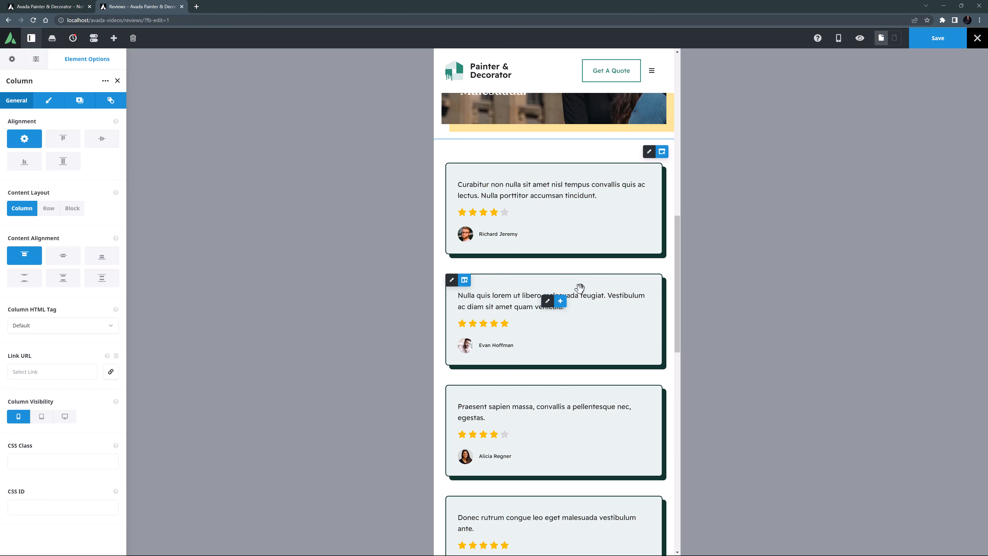
Check the first review card's mobile design settings and the spacing of the lower cards, and return to the desktop layout.
left_click(451, 170)
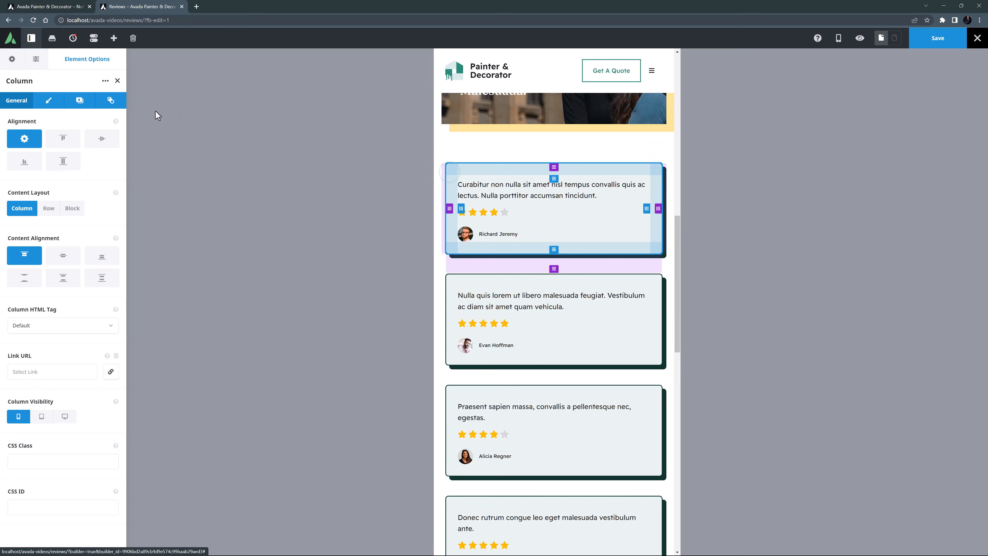
left_click(46, 100)
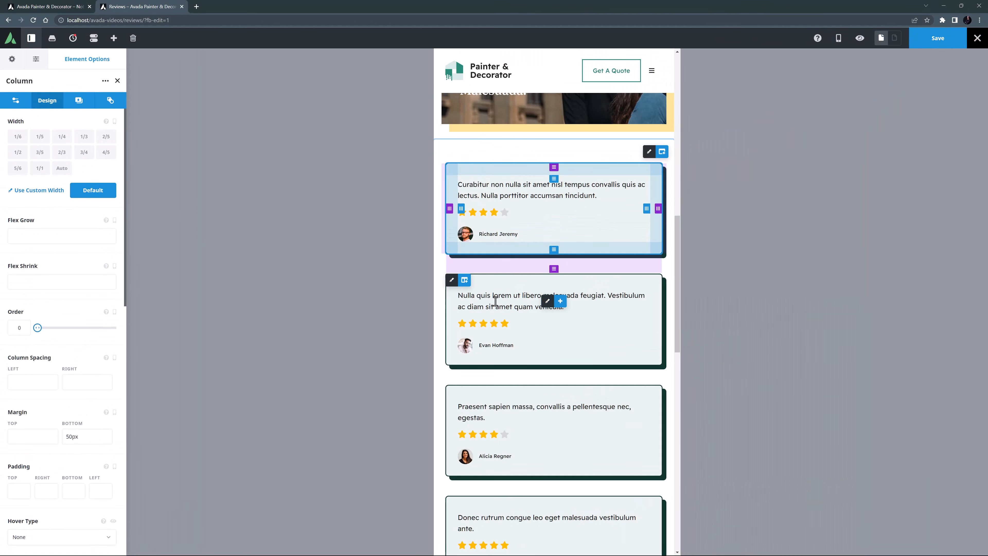
scroll(504, 304, "down", 6)
scroll(504, 305, "down", 1)
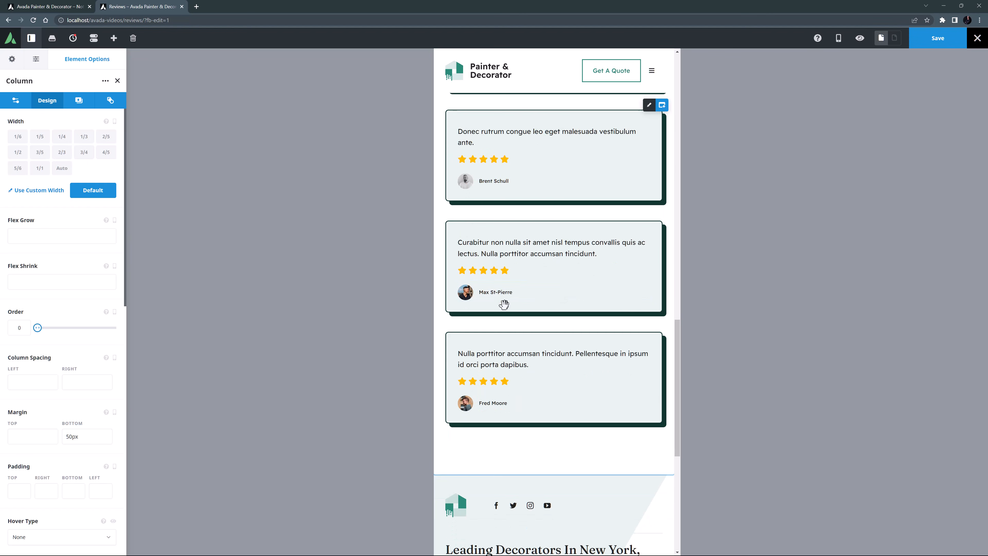
left_click(839, 38)
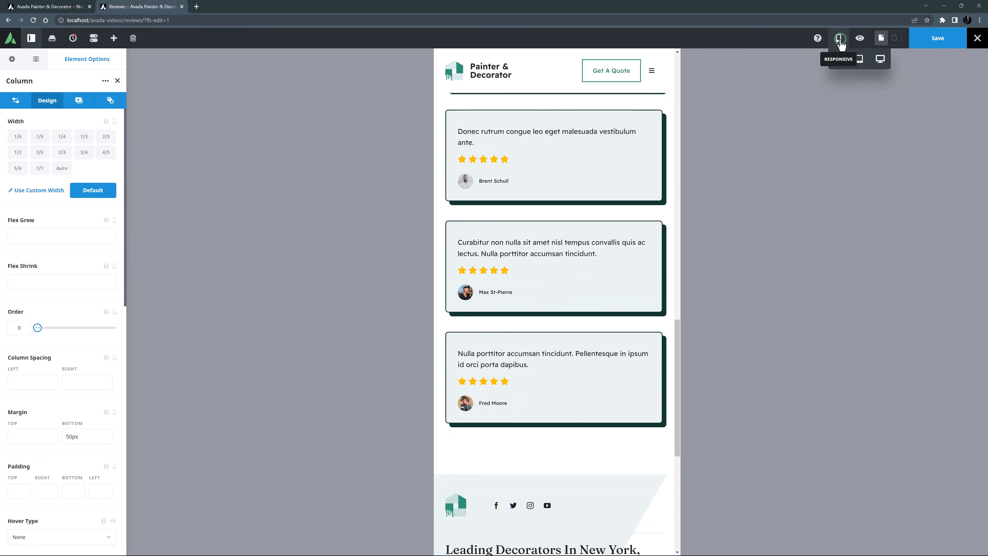
left_click(876, 65)
scroll(795, 189, "up", 4)
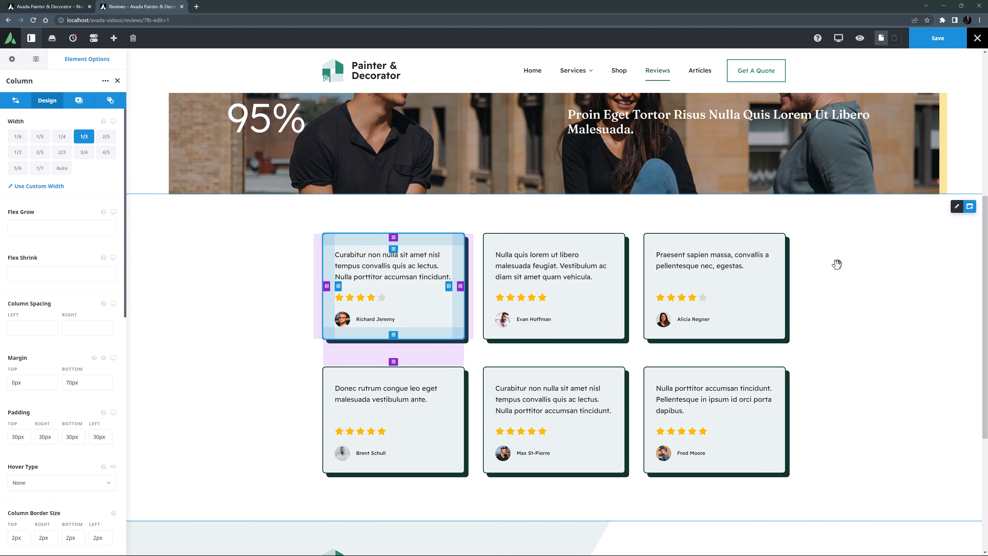
Add a 3/5 container below the review cards and set its column justification to centered.
left_click(970, 207)
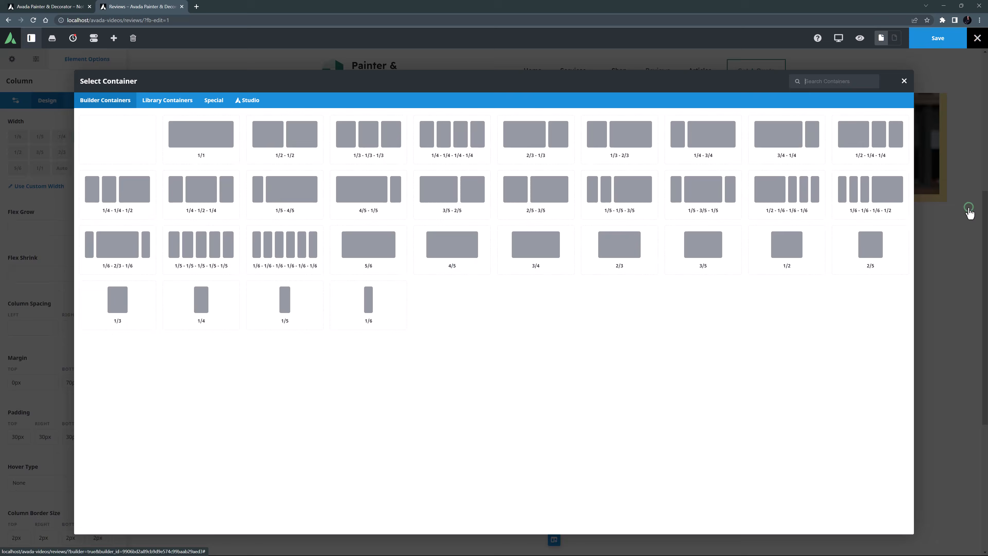
left_click(700, 249)
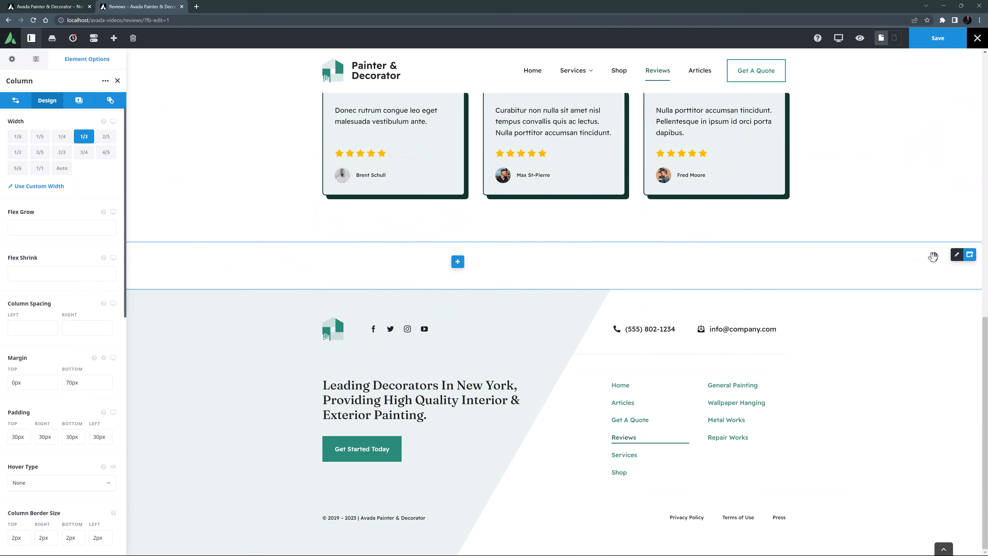
left_click(907, 255)
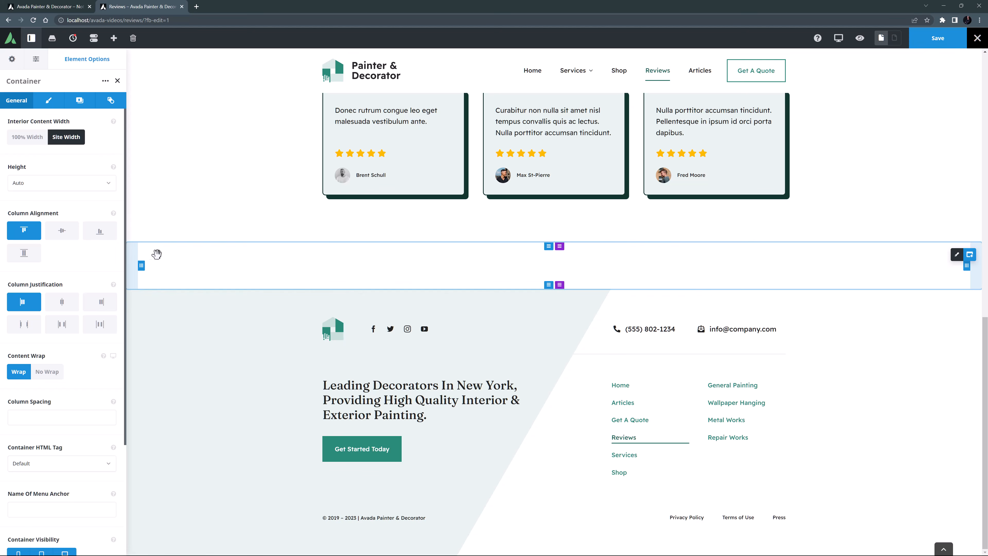
left_click(60, 308)
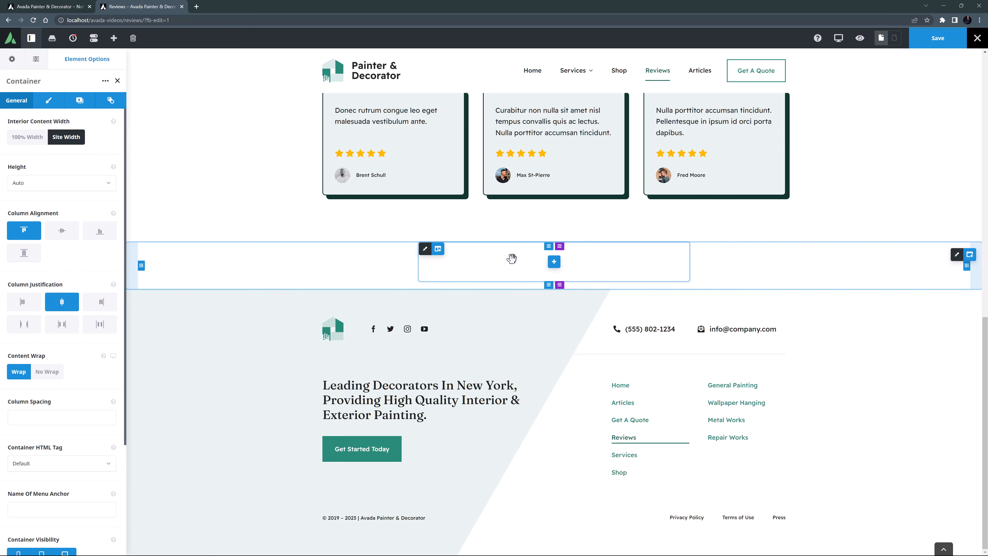
Set the new container's column spacing to 0px and rename the container CTA.
left_click(50, 414)
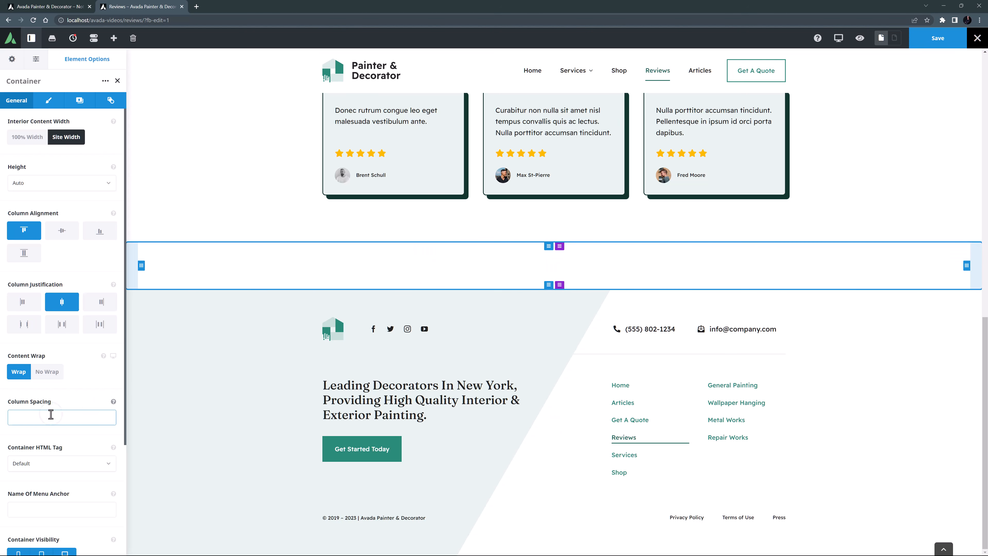
left_click(38, 81)
type("CTA")
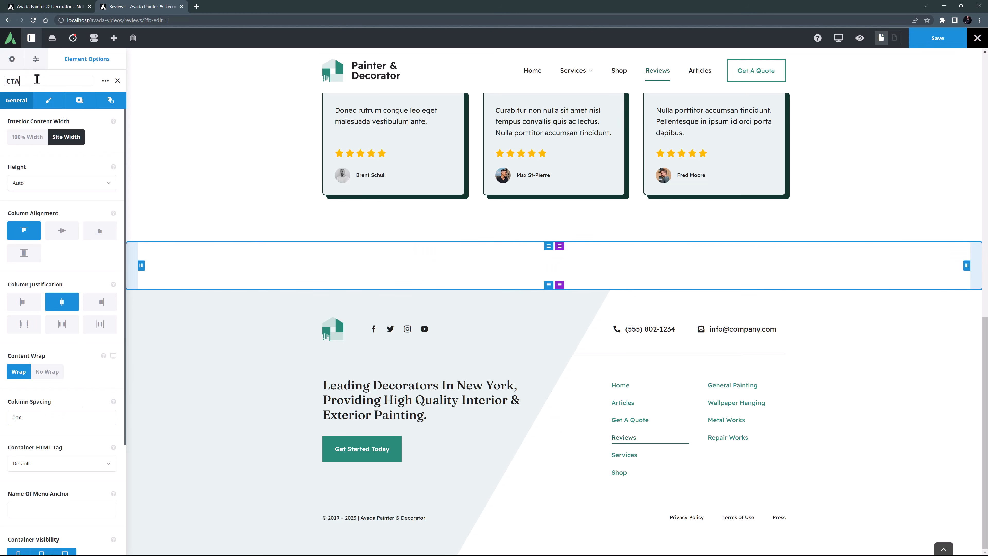
Give the CTA container the yellow-wall photo hero.jpg at Full Size as its background image.
left_click(78, 100)
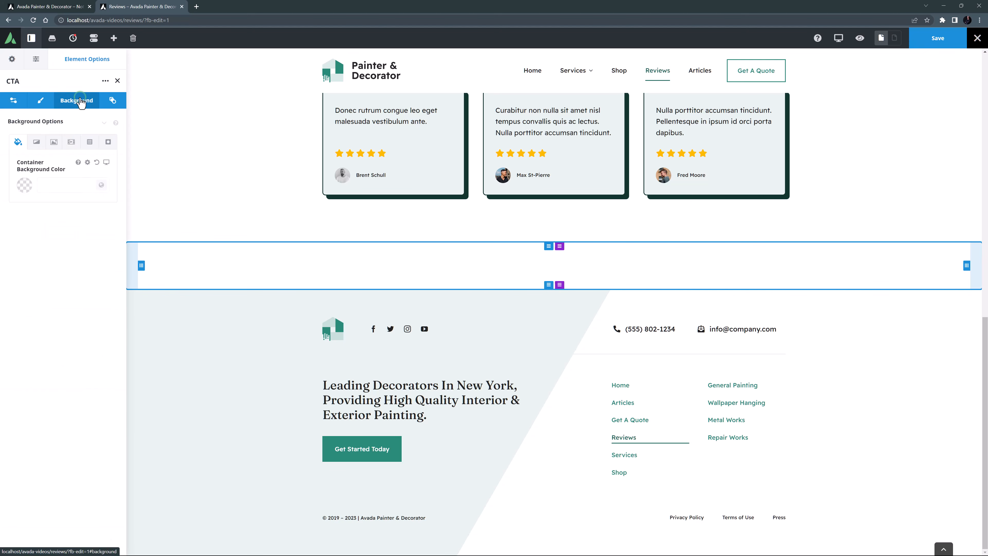
left_click(61, 145)
left_click(58, 199)
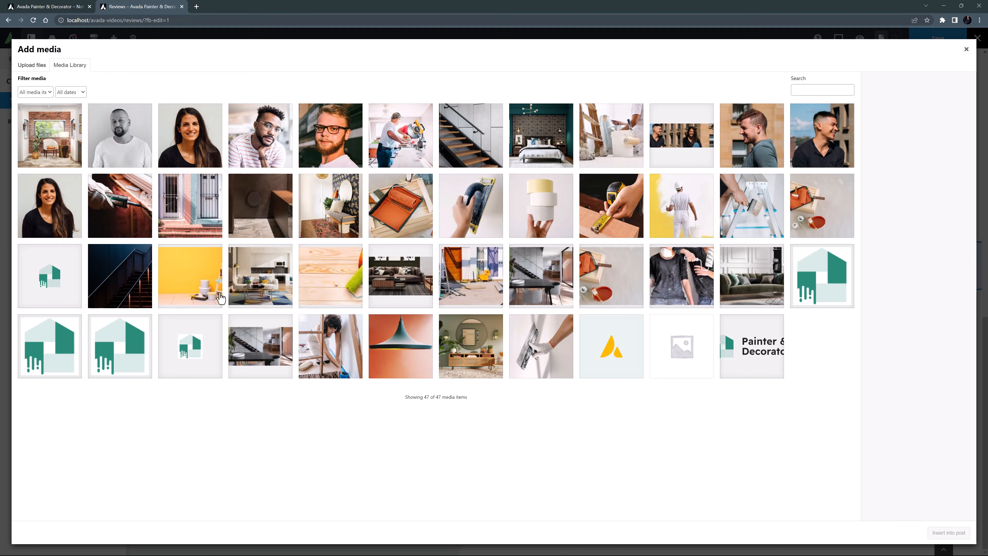
left_click(225, 301)
left_click(945, 442)
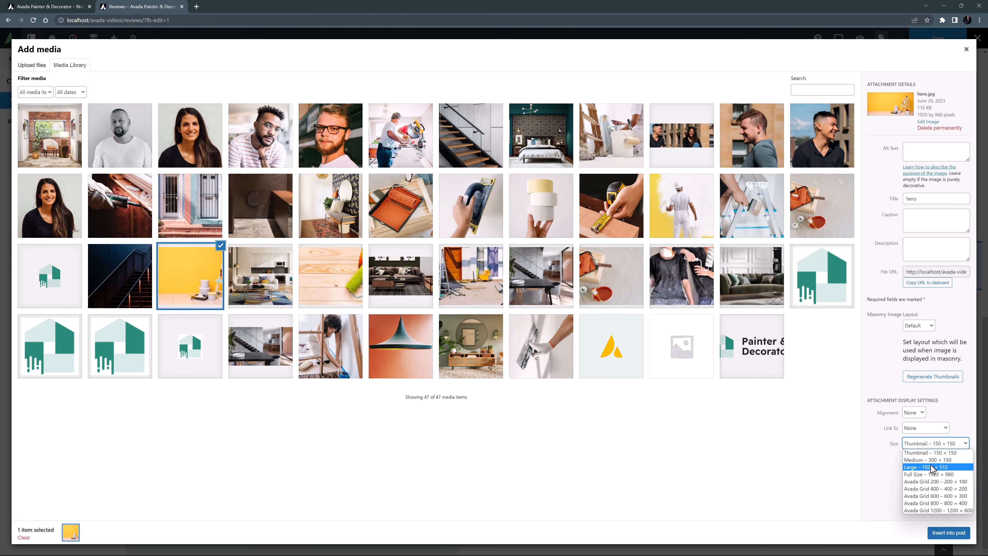
left_click(934, 473)
left_click(949, 532)
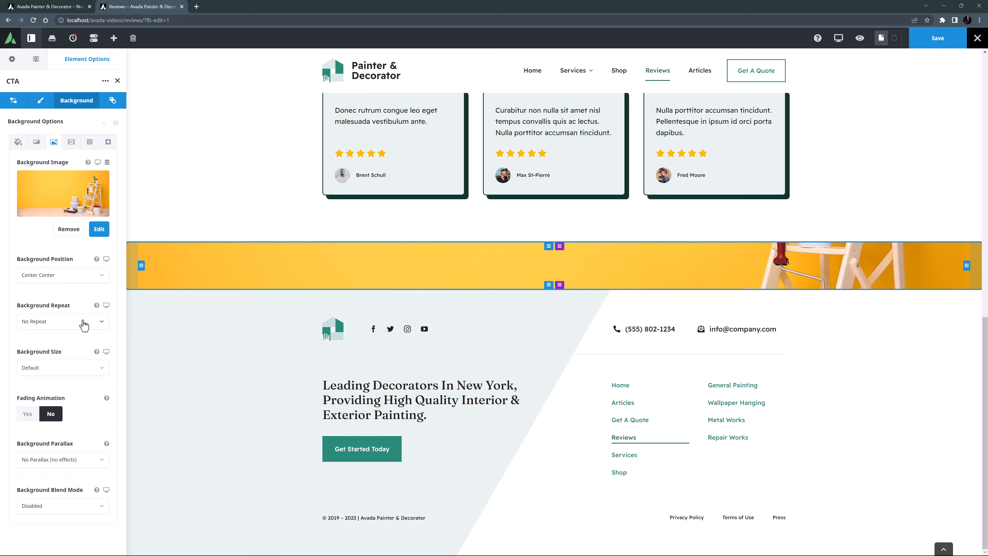
Set the CTA container's background position to Right Bottom.
left_click(62, 275)
scroll(49, 327, "down", 2)
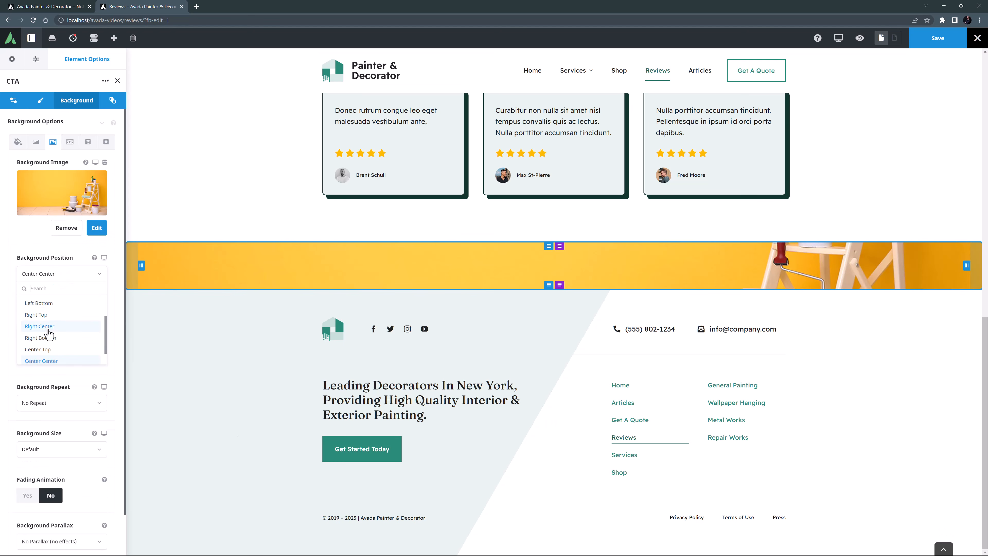
left_click(44, 338)
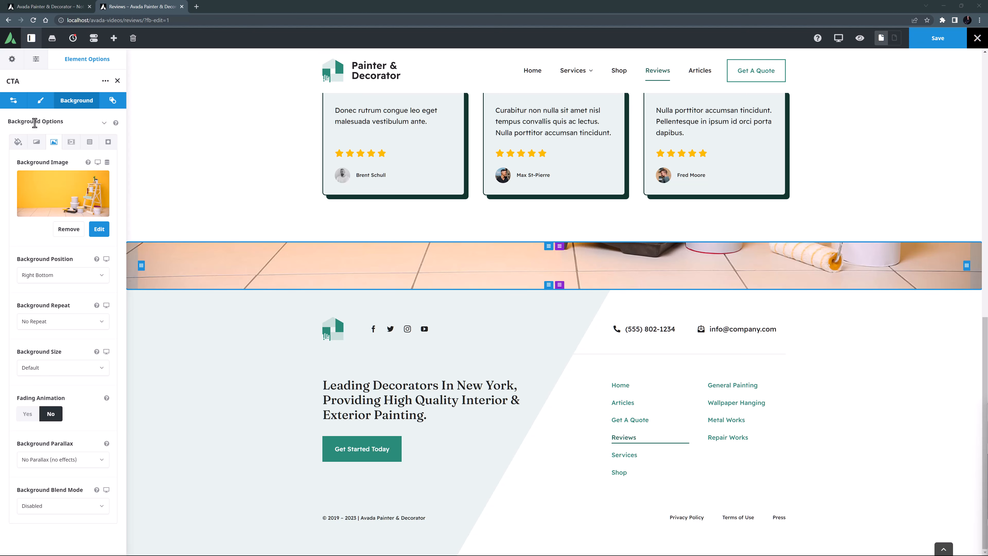
Set the CTA container's top and bottom padding to 70px.
left_click(40, 101)
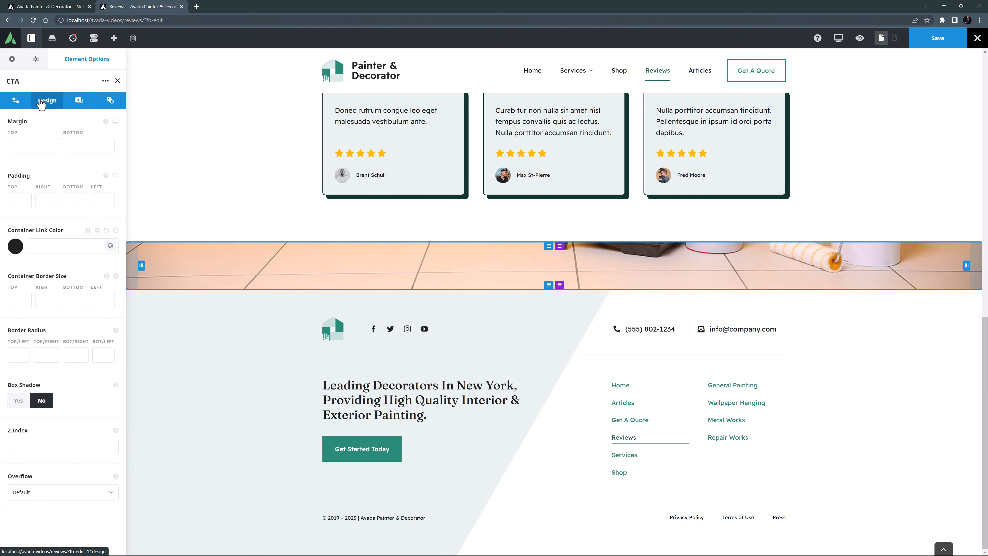
left_click(18, 198)
type("70px")
key("Tab")
key("Tab")
type("70px")
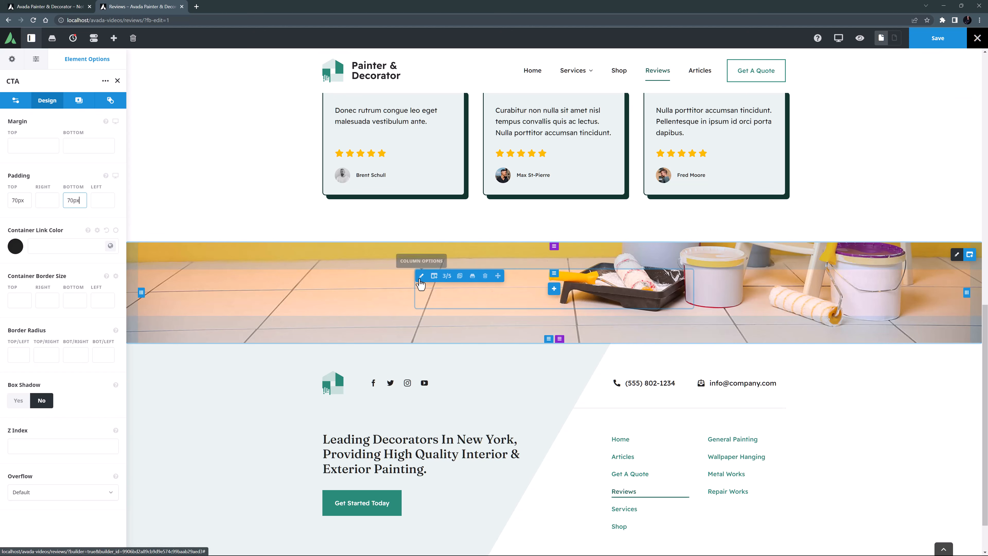
Set the background color of the column inside the CTA container to Color 7.
left_click(420, 279)
left_click(80, 96)
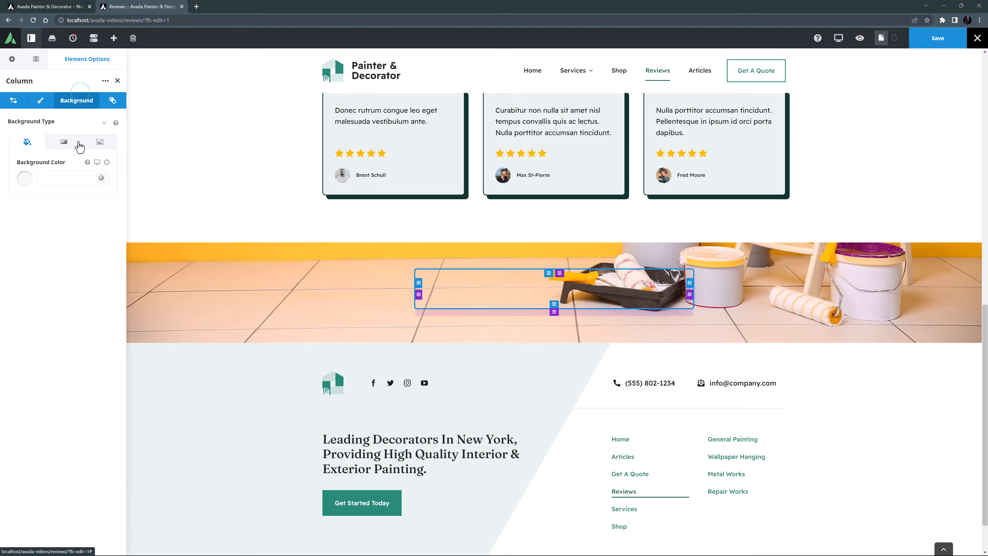
left_click(100, 179)
left_click(93, 211)
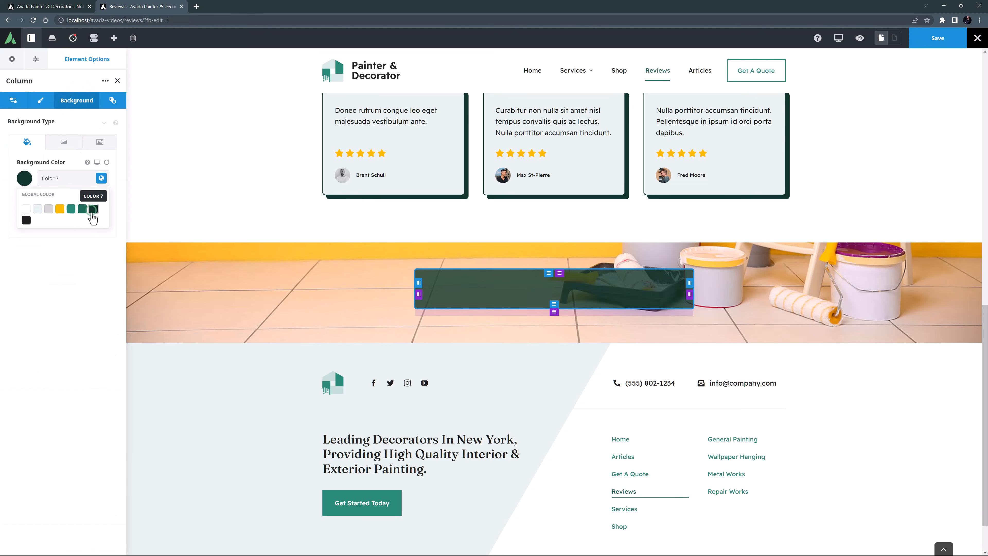
Set the CTA column's padding to 70px on all four sides and its bottom margin to 0px.
left_click(41, 100)
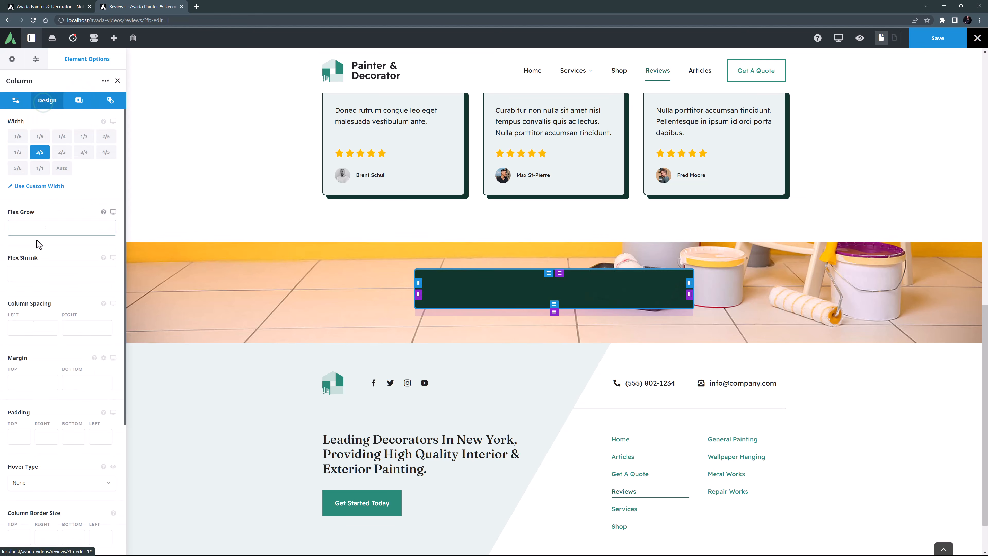
left_click(18, 436)
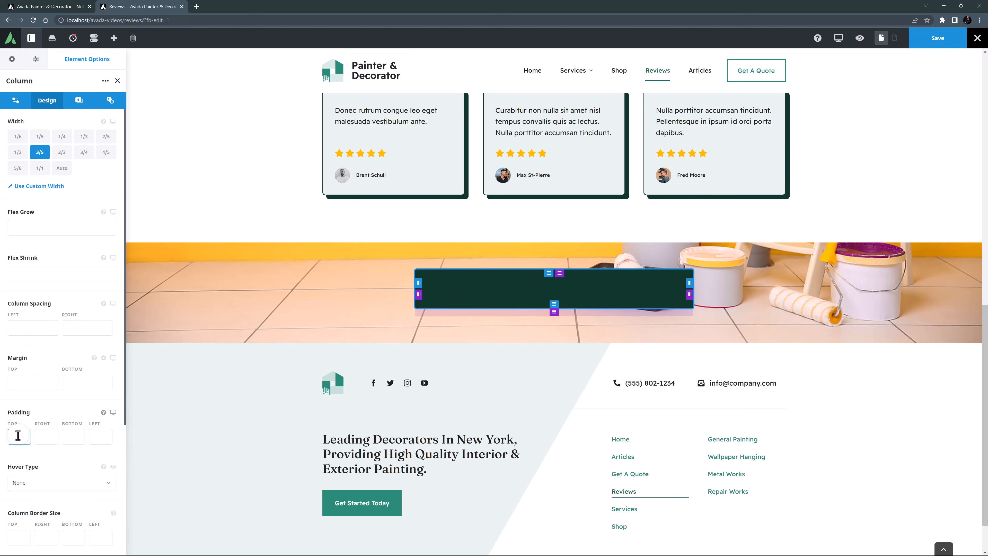
type("70px")
key("Tab")
type("70px")
key("Tab")
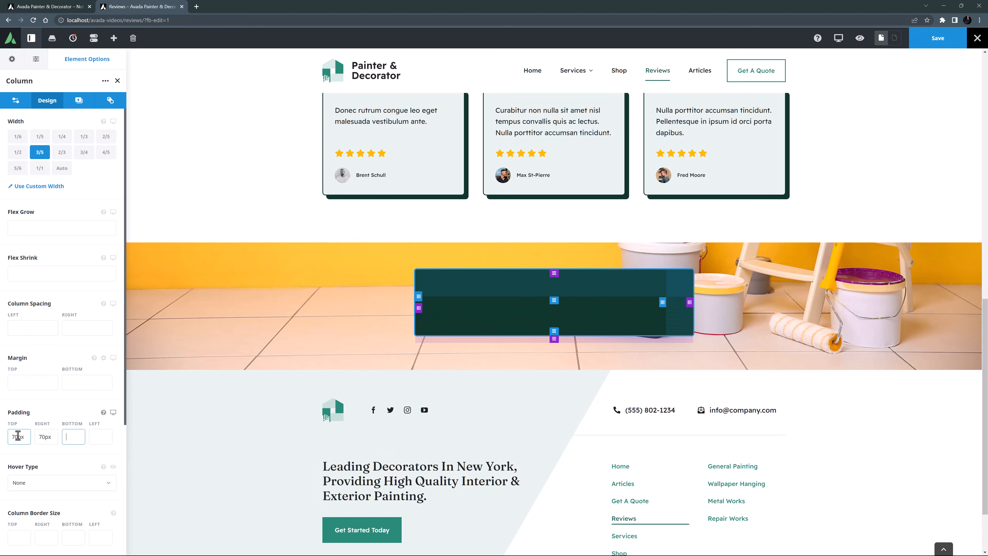
type("70px")
key("Tab")
type("70px")
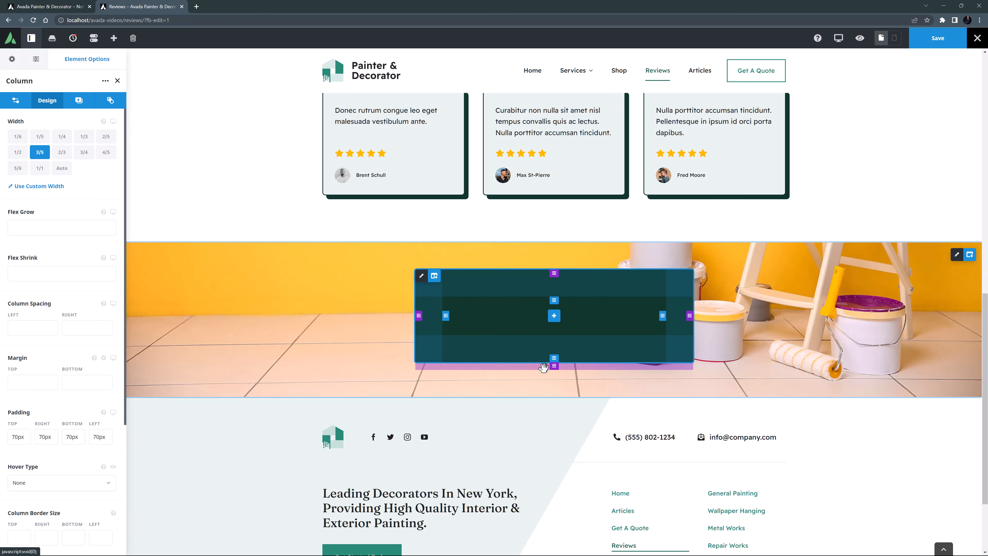
left_click_drag(552, 367, 551, 360)
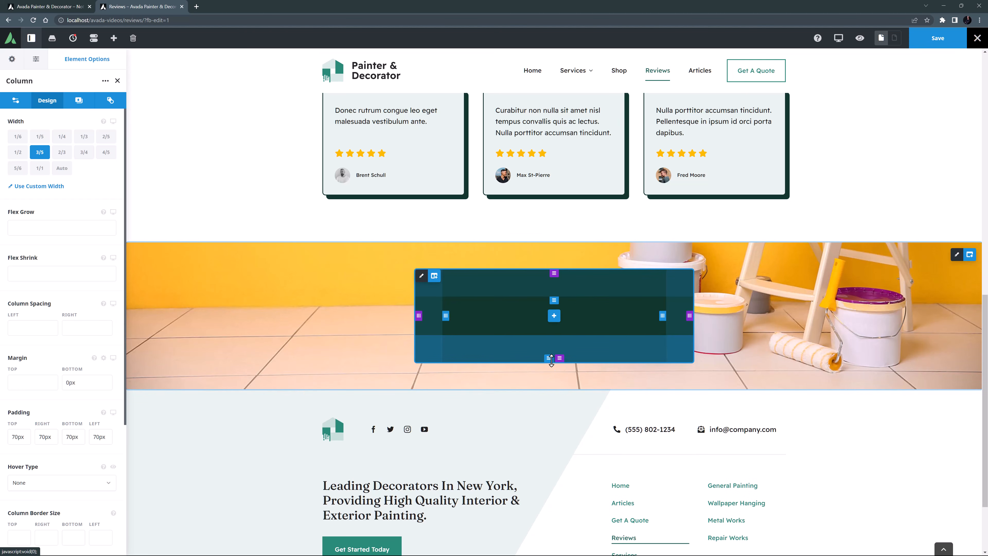
Add a Title element to the empty CTA column with the text "High Quality Painting & Decorating".
left_click(554, 315)
left_click(102, 350)
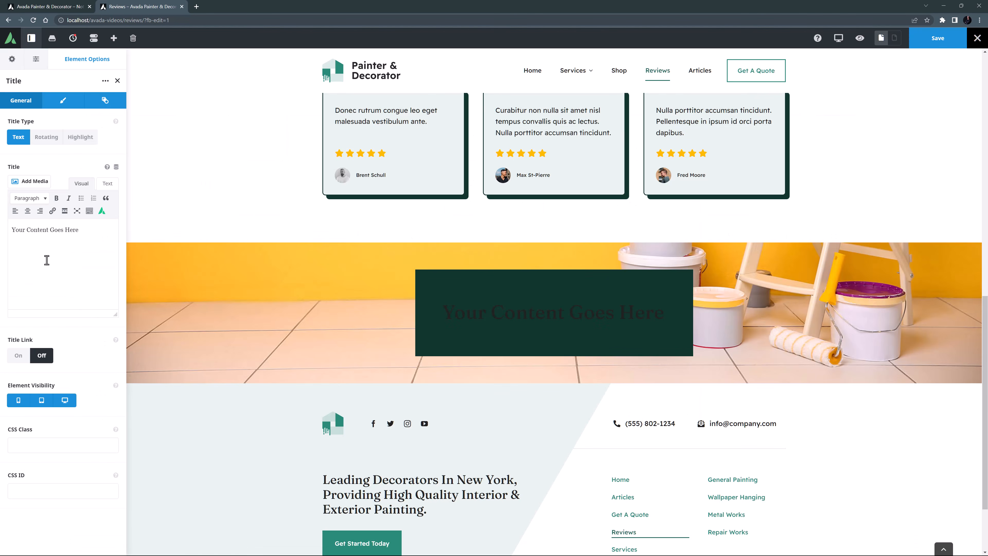
type("High Quality Painting & Decorating")
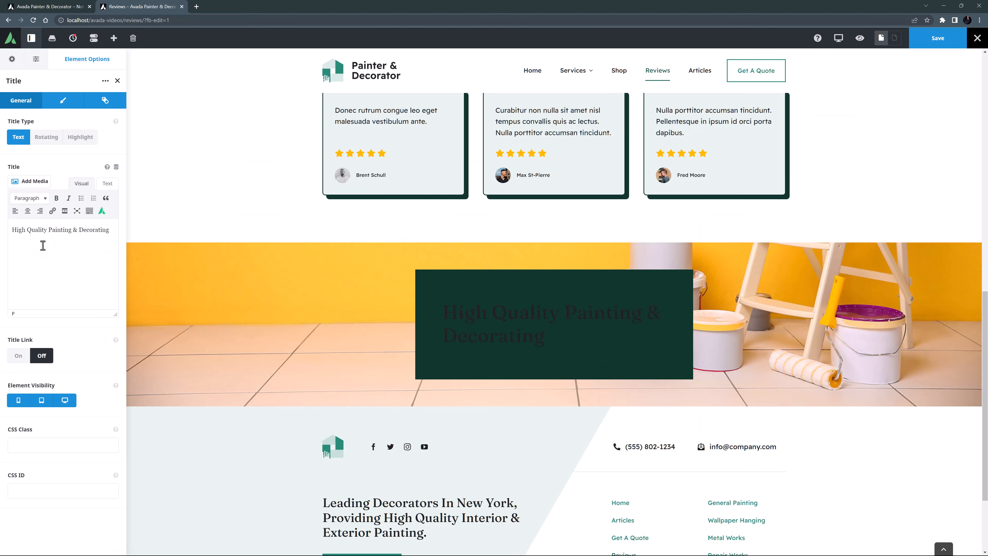
Format the CTA title with center alignment, heading tag H3 and font color Color 1.
left_click(63, 100)
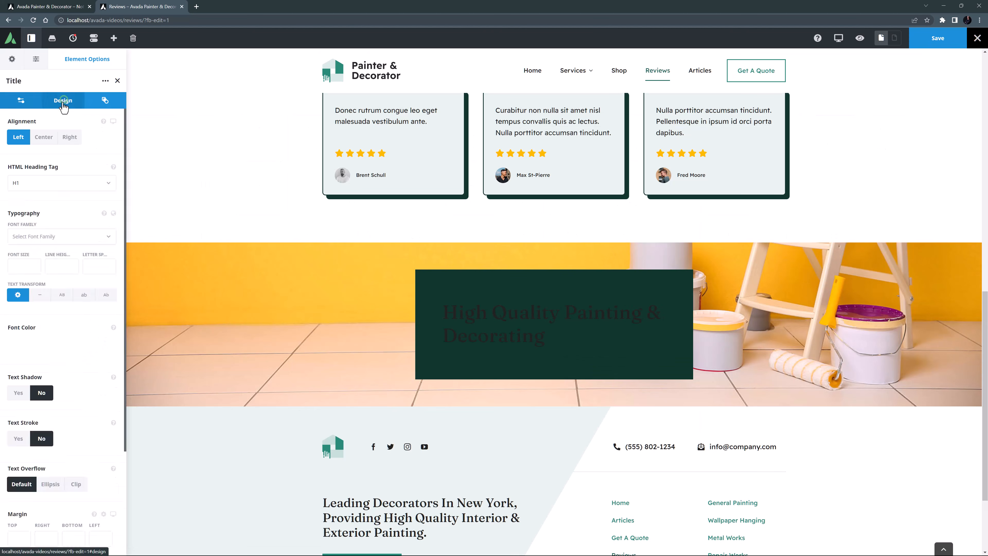
left_click(49, 137)
left_click(42, 185)
left_click(31, 223)
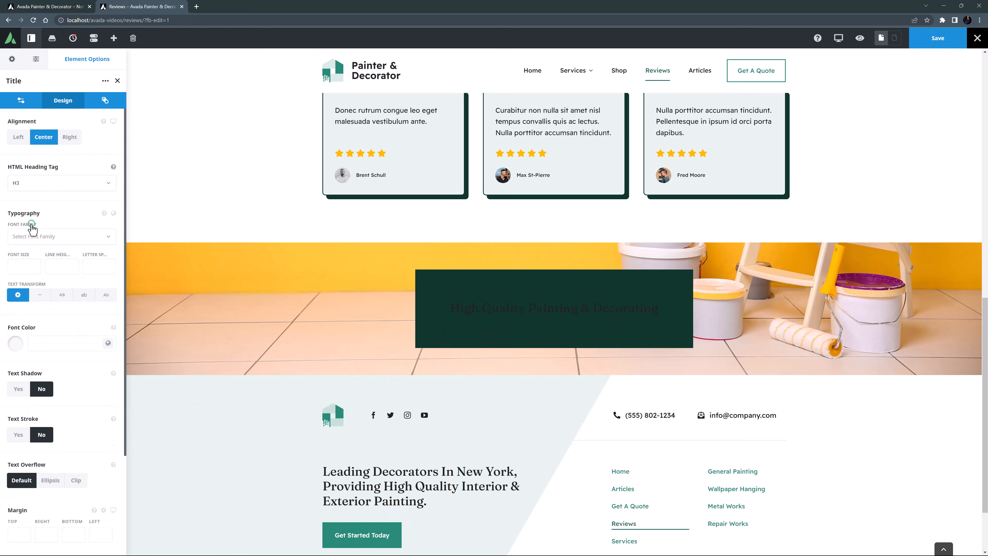
left_click(107, 343)
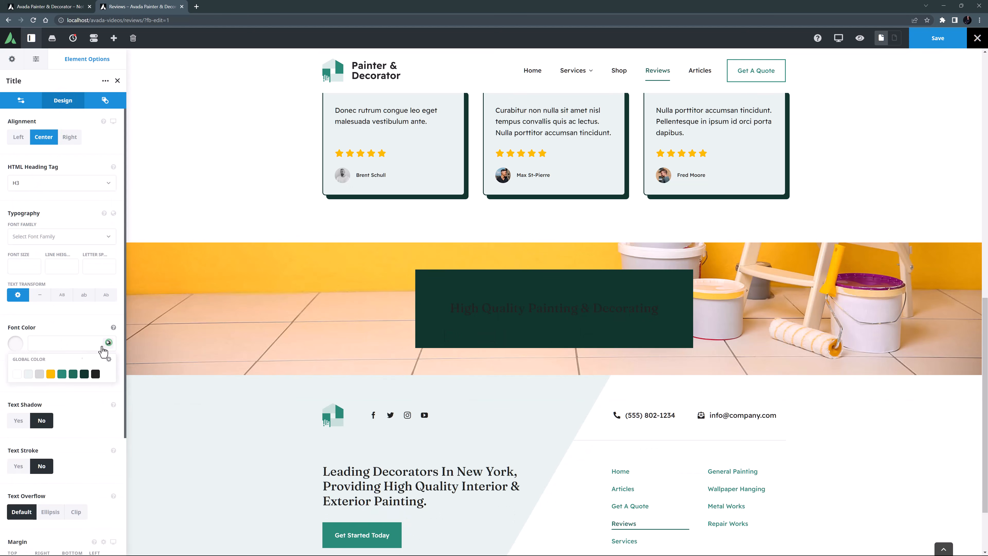
left_click(17, 374)
left_click(57, 315)
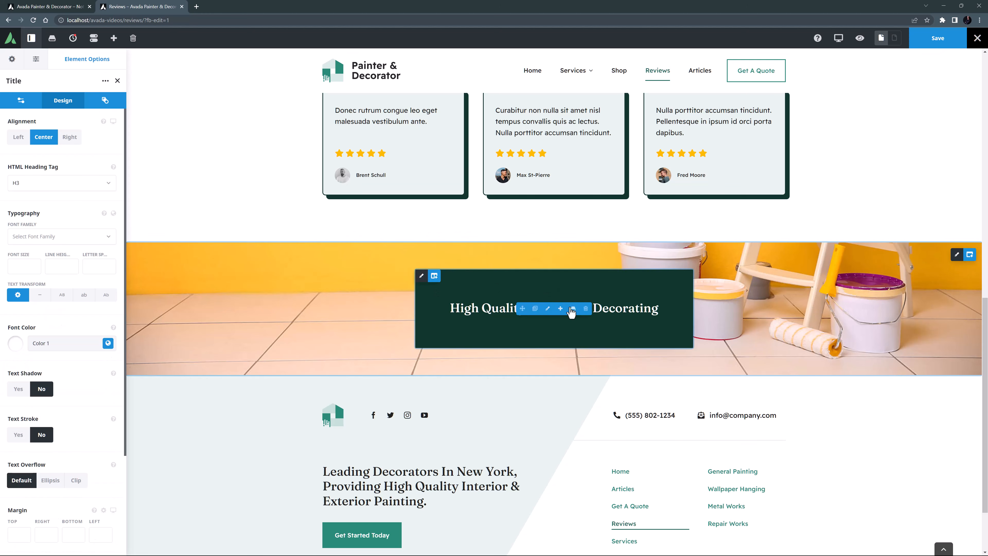
Add a Text Block below the title reading "Vivamus suscipit tortor eget felis porttitor volutpat. Praesent sapien massa, convallis a pellentesque.".
left_click(561, 308)
left_click(886, 297)
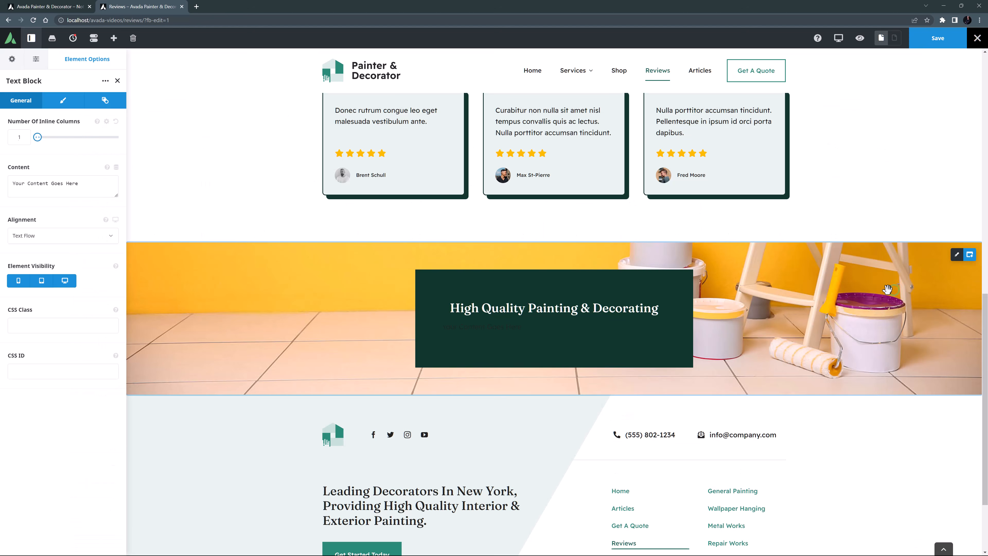
left_click(47, 263)
key("ctrl+a")
key("BackSpace")
type("Vivamus suscipit tortor eget felis porttitor volutpat. Praesent sapien massa, convallis a pellentesque.")
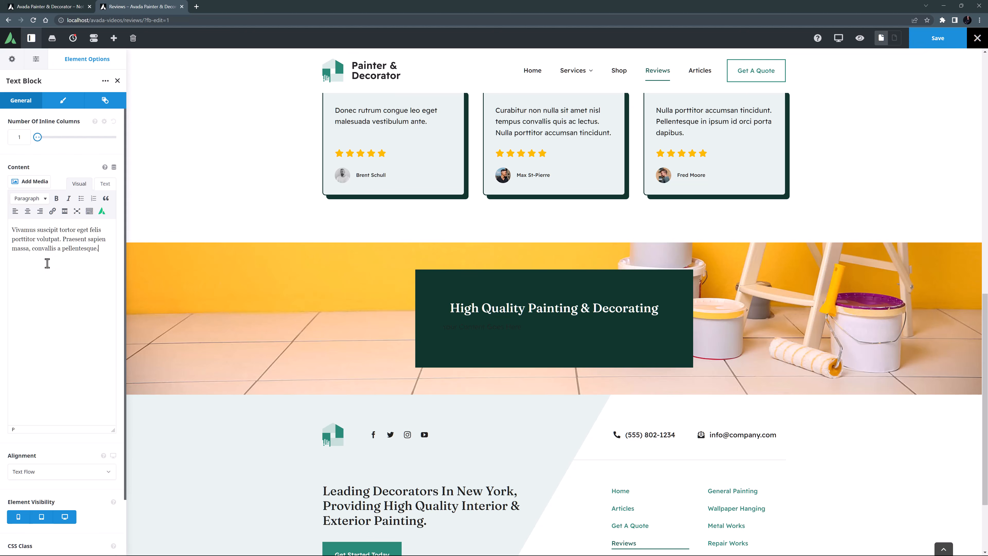
Center the CTA text block and set its font color to Color 1.
left_click(43, 471)
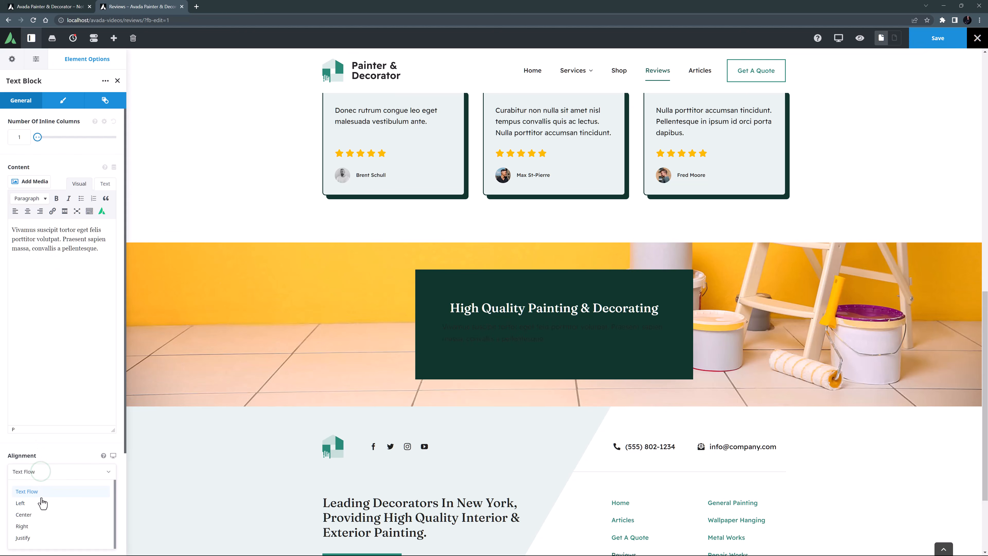
left_click(39, 515)
left_click(63, 100)
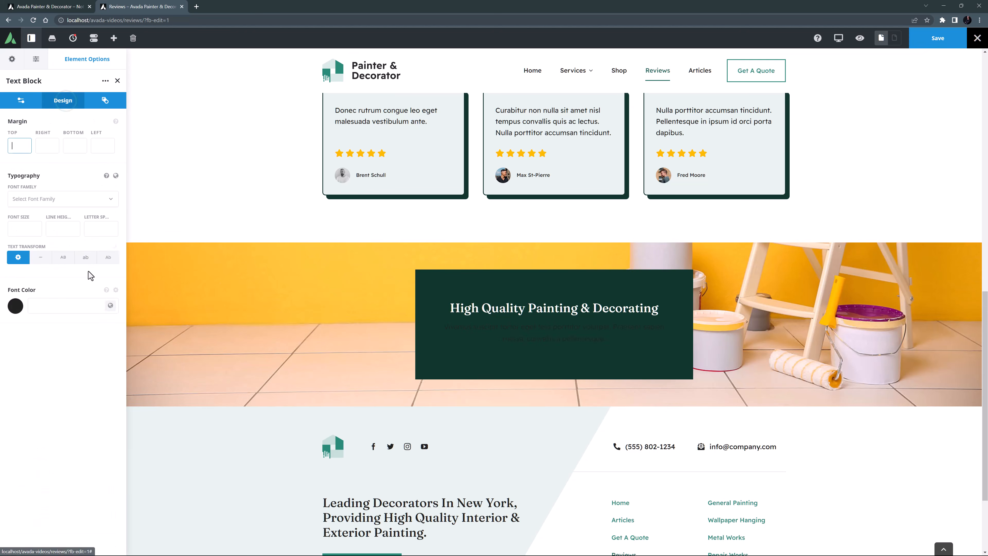
left_click(110, 306)
left_click(30, 336)
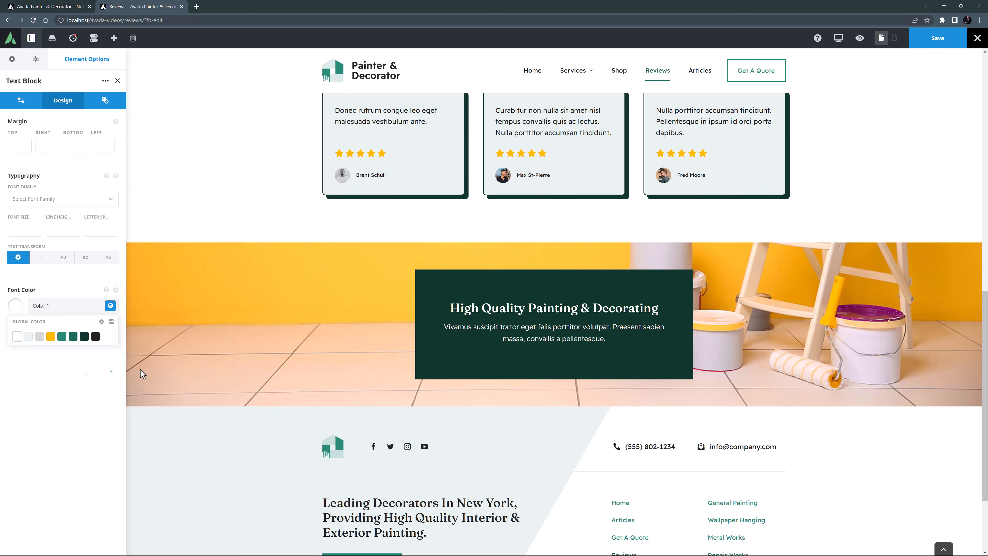
left_click(111, 372)
Add a Button element below the CTA text block and link it to the Get A Quote page.
left_click(560, 336)
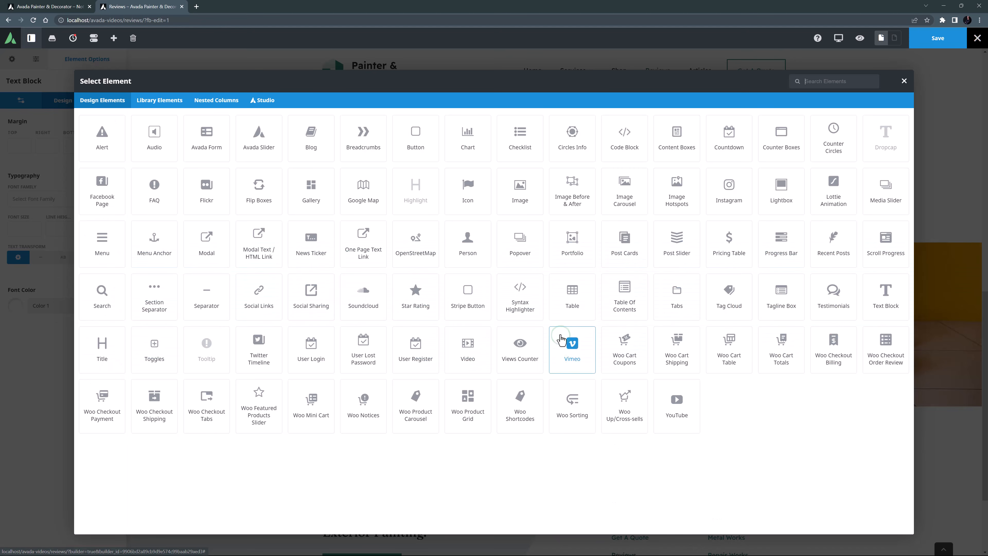
left_click(413, 138)
left_click(109, 137)
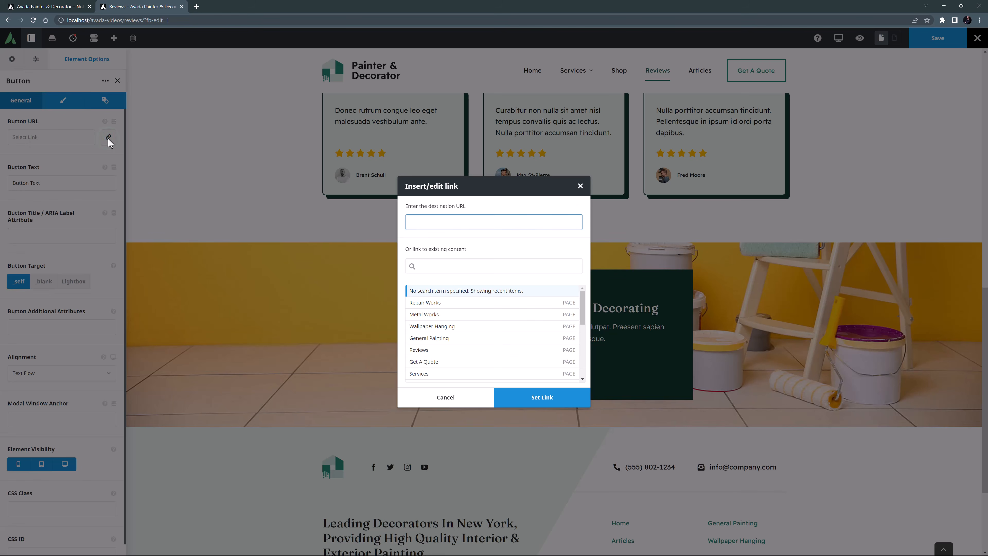
left_click(422, 362)
left_click(521, 397)
Set the CTA button's text to "Get A Quote Today" and its alignment to Center.
left_click_drag(42, 185, 1, 190)
type("Get A Quote Today")
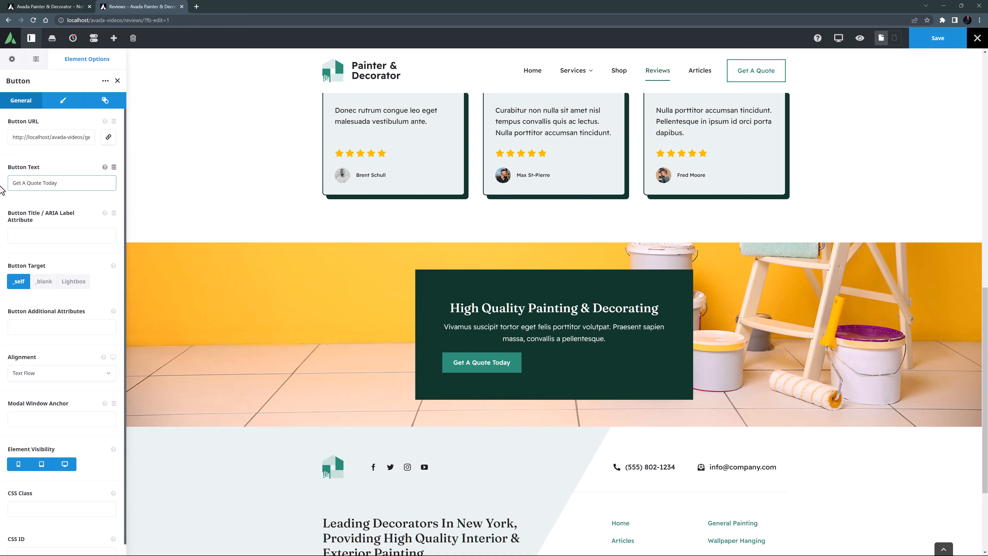
left_click(45, 375)
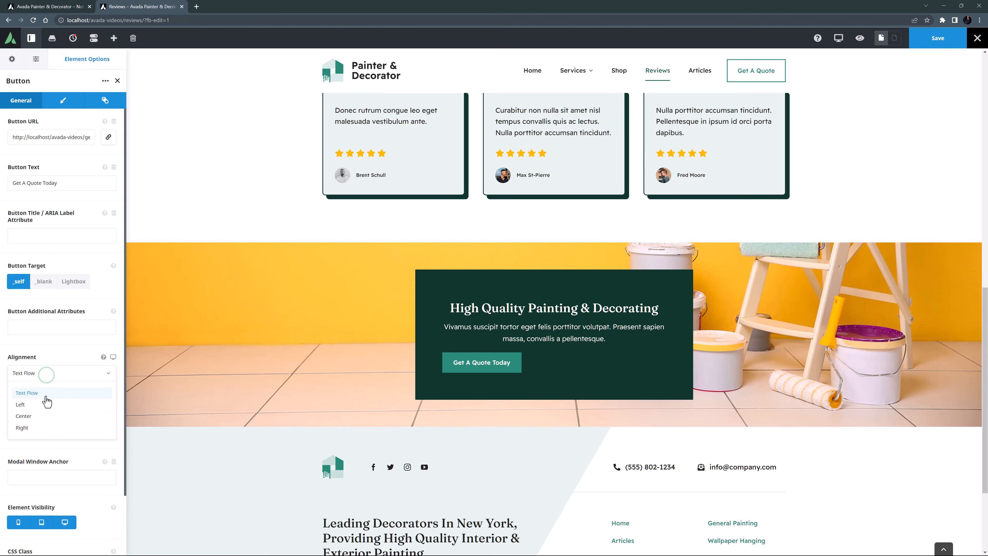
left_click(41, 414)
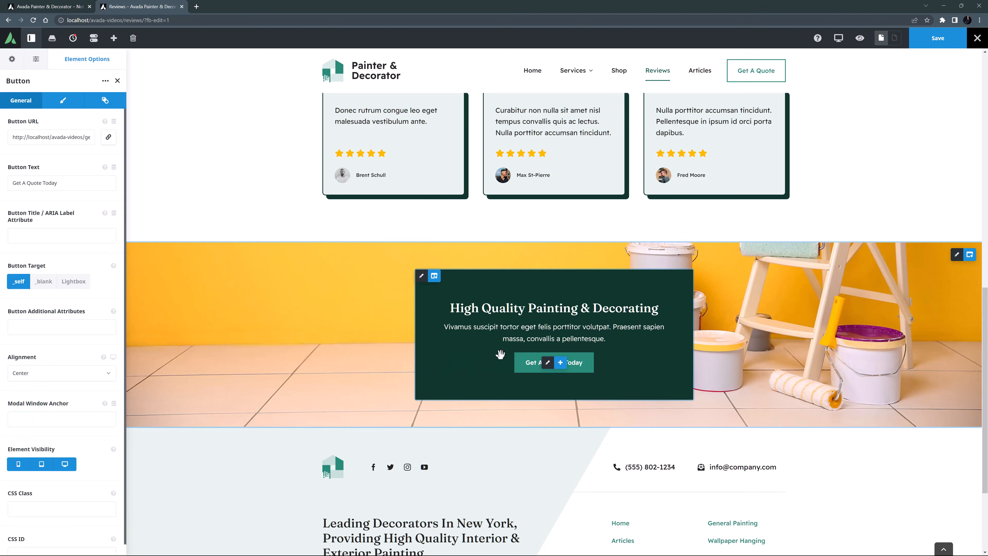
Set the CTA text block's left and right margins to 10% and its bottom margin to 30px.
left_click(549, 337)
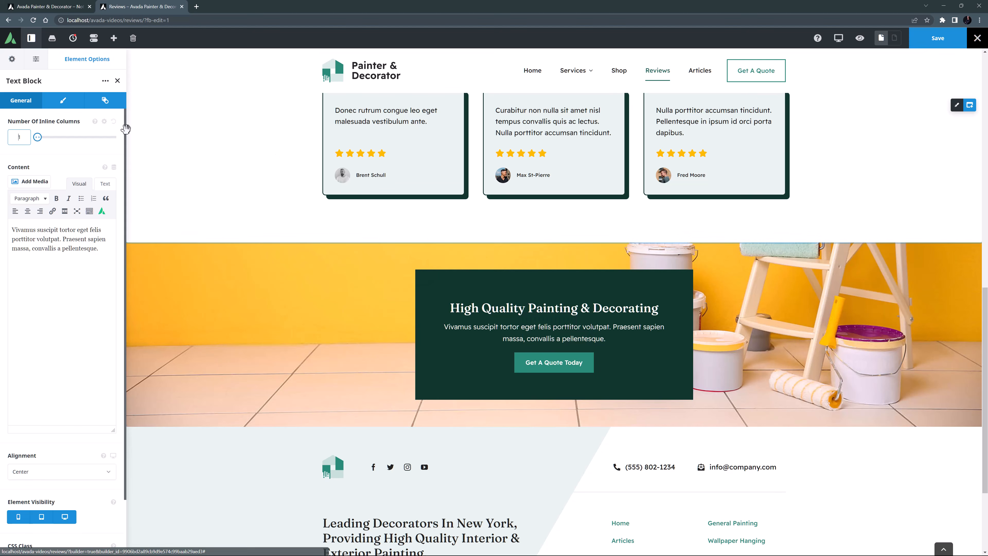
left_click(54, 104)
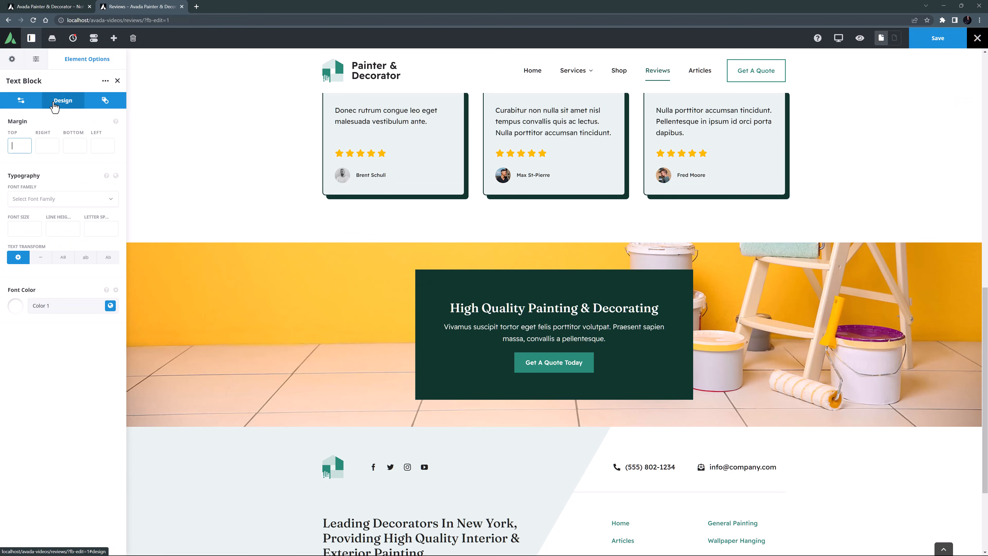
left_click(44, 143)
type("10%")
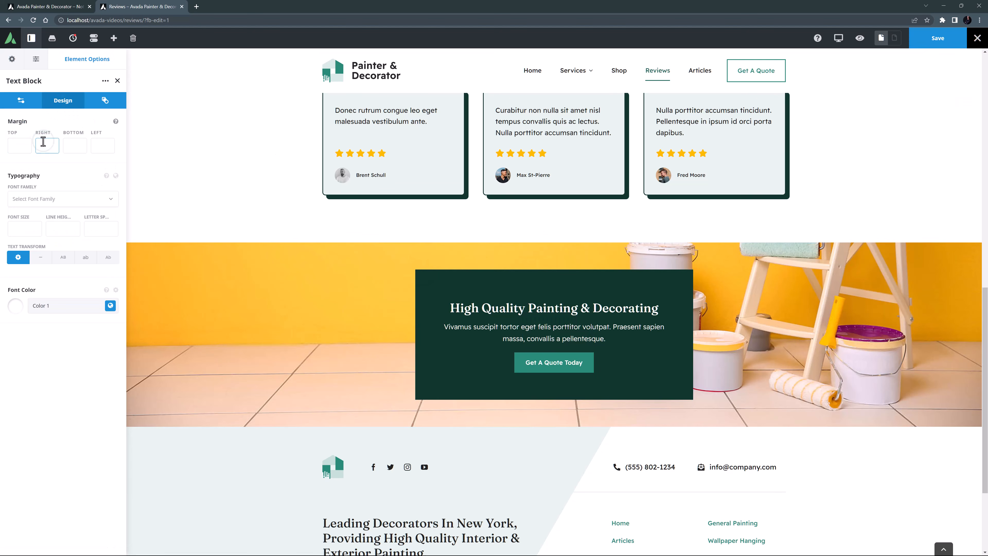
key("Tab")
key("Tab")
type("10%")
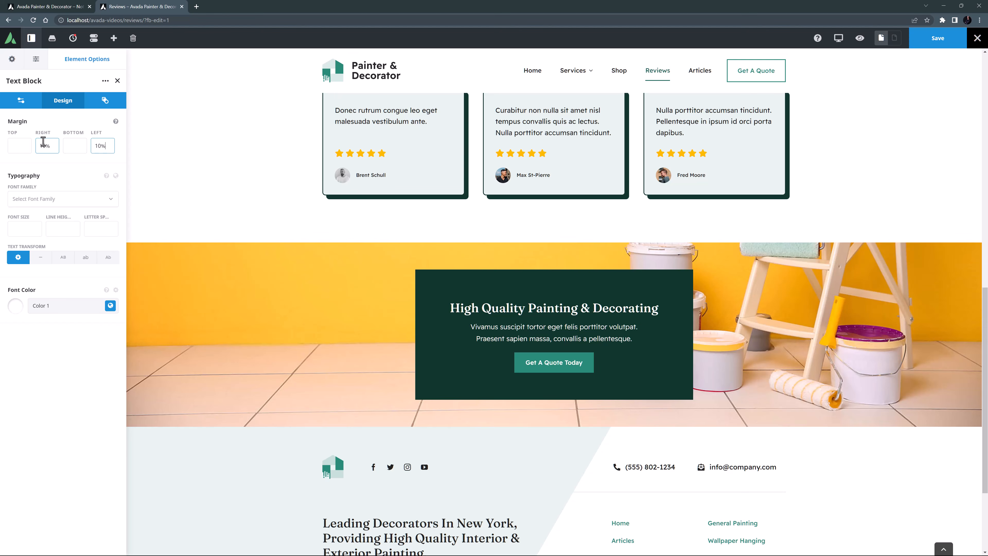
left_click(64, 144)
type("30px")
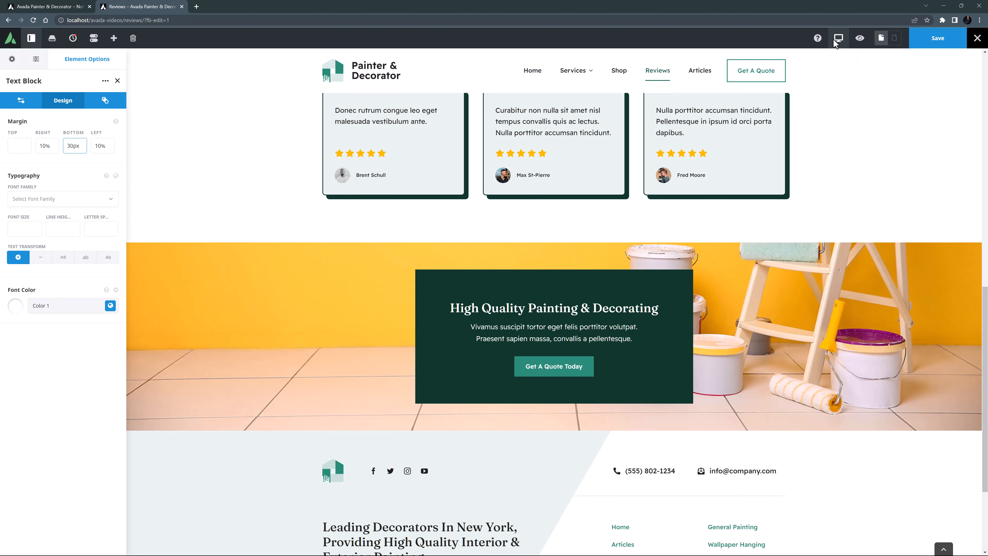
Preview the CTA section at the medium and small screen sizes.
mouse_move(838, 38)
left_click(857, 60)
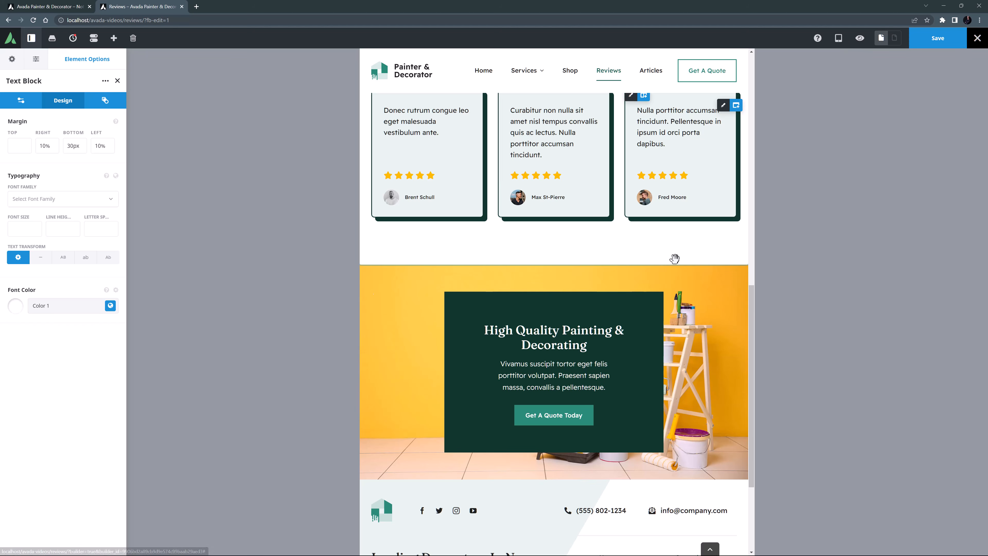
mouse_move(838, 39)
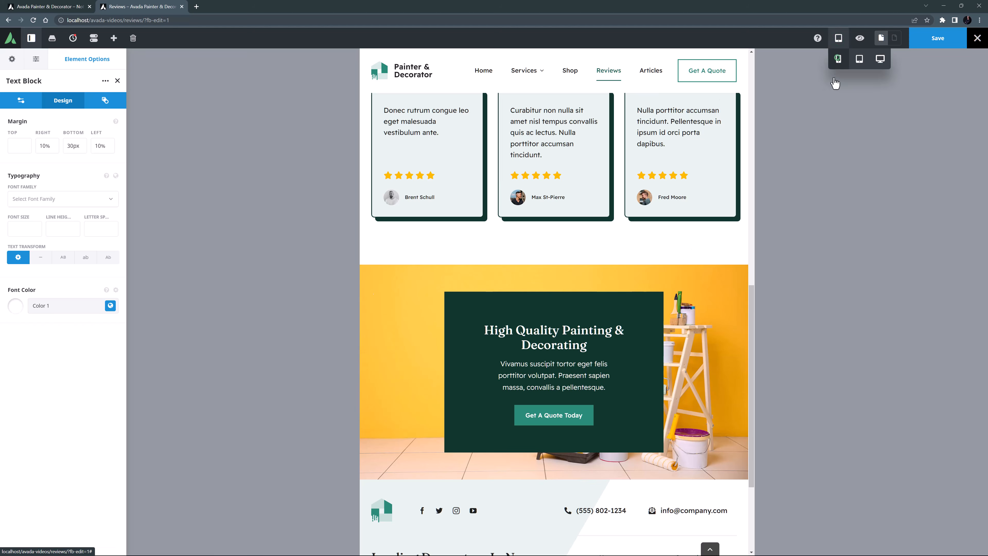
left_click(876, 59)
scroll(594, 291, "down", 10)
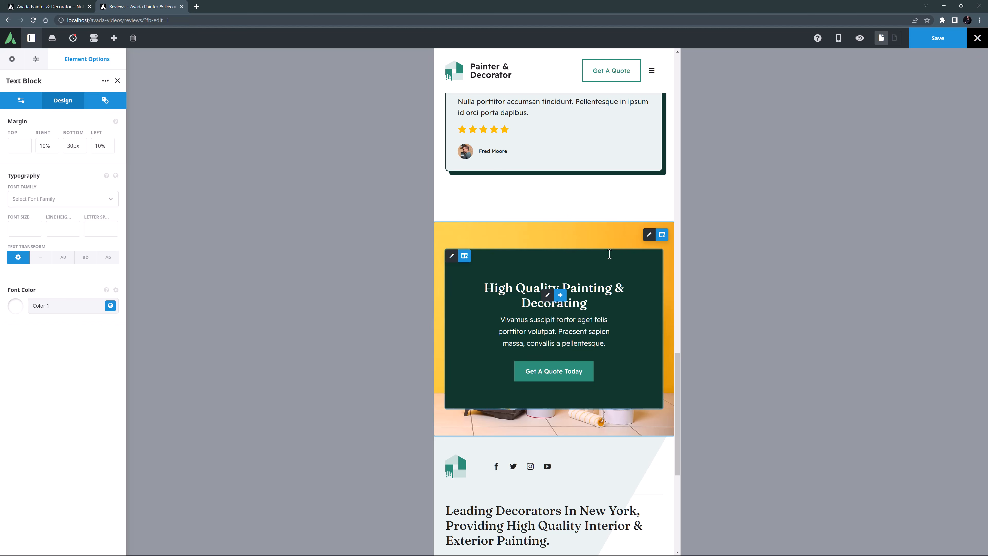
Set the CTA container's left and right padding to 70px for the small screen size.
left_click(649, 235)
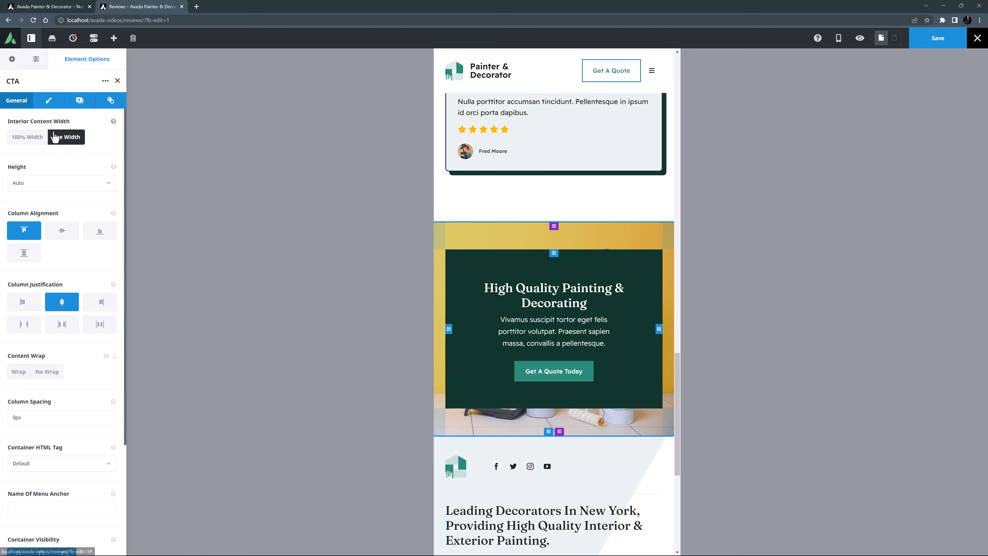
left_click(47, 100)
type("70px")
key("Tab")
key("Tab")
type("70px")
left_click(41, 201)
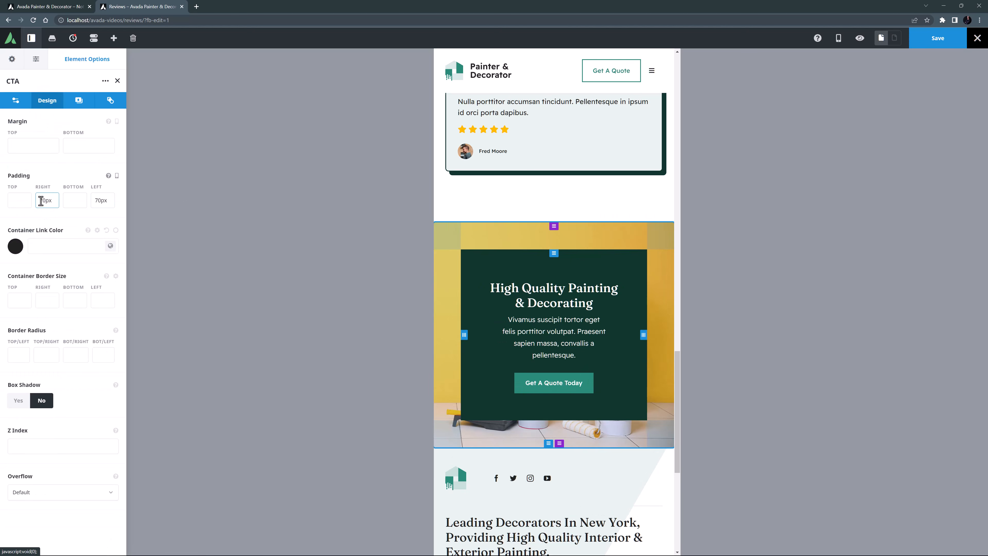
Return the preview to the large screen size and save the Reviews page.
left_click(840, 38)
left_click(877, 63)
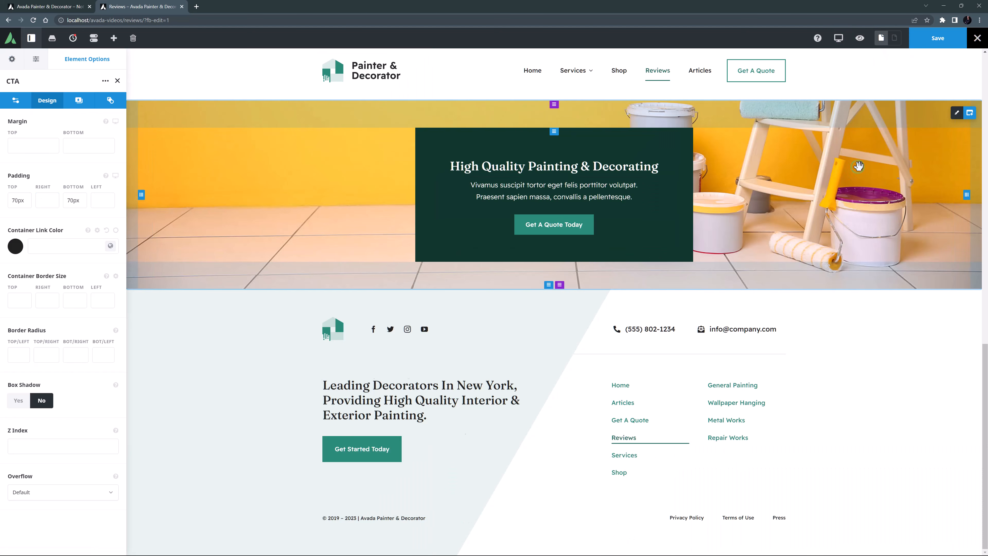
scroll(858, 167, "up", 10)
left_click(928, 43)
scroll(917, 82, "up", 15)
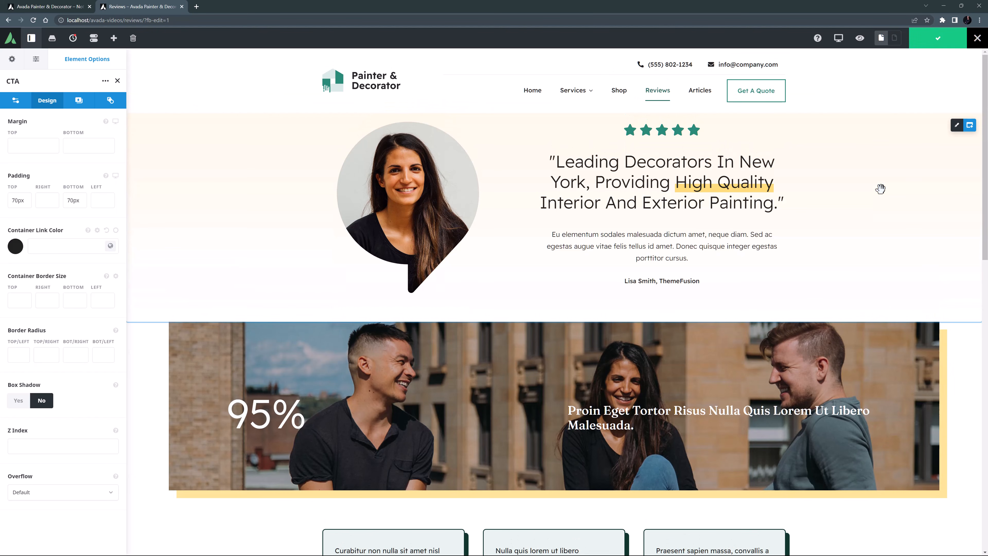
scroll(880, 189, "up", 1)
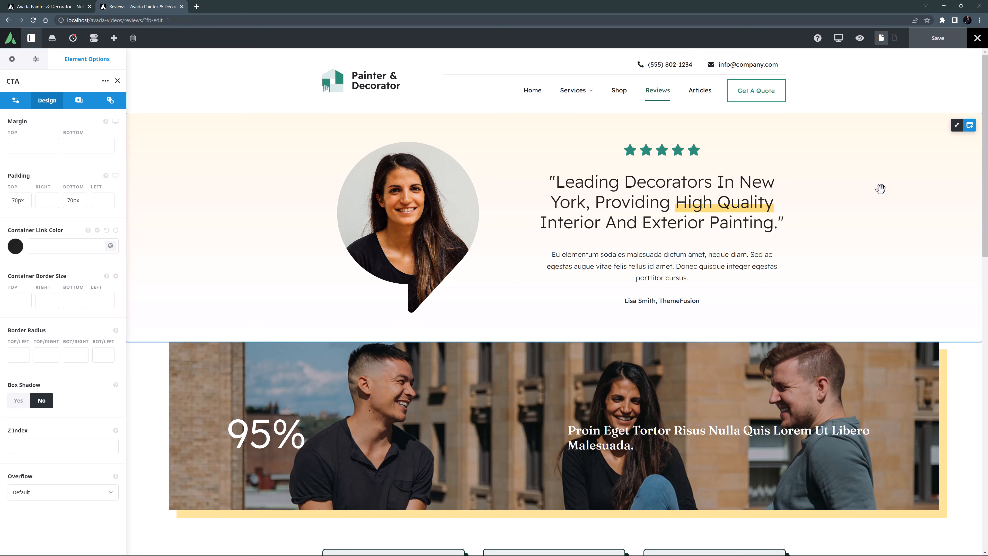